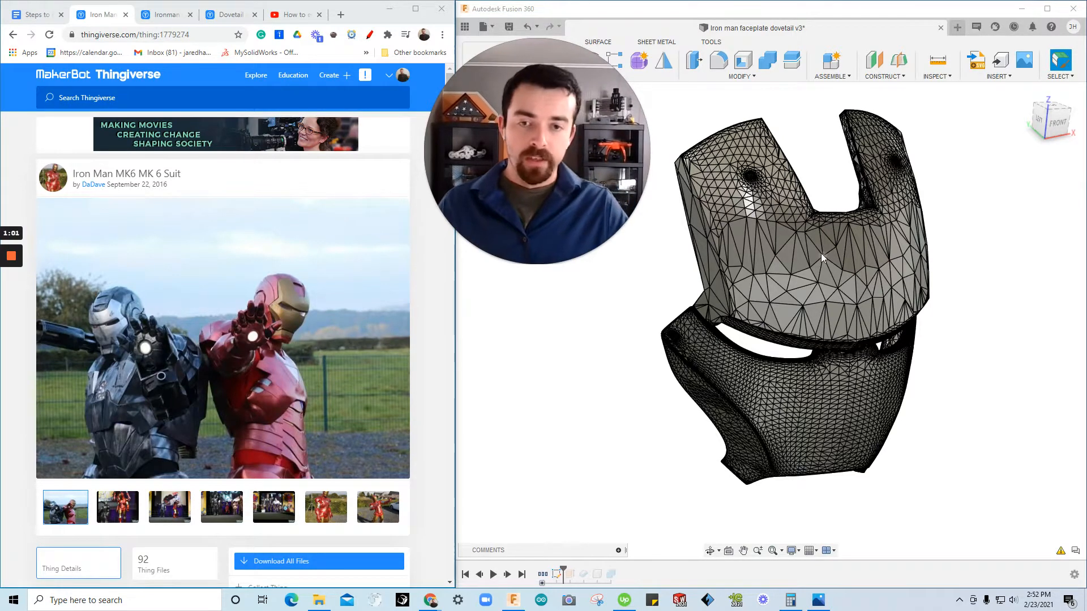
# Review the dovetail test print and cut faceplate pages, and read through the steps document for editing a complex STL file in Fusion 360.
pyautogui.click(215, 17)
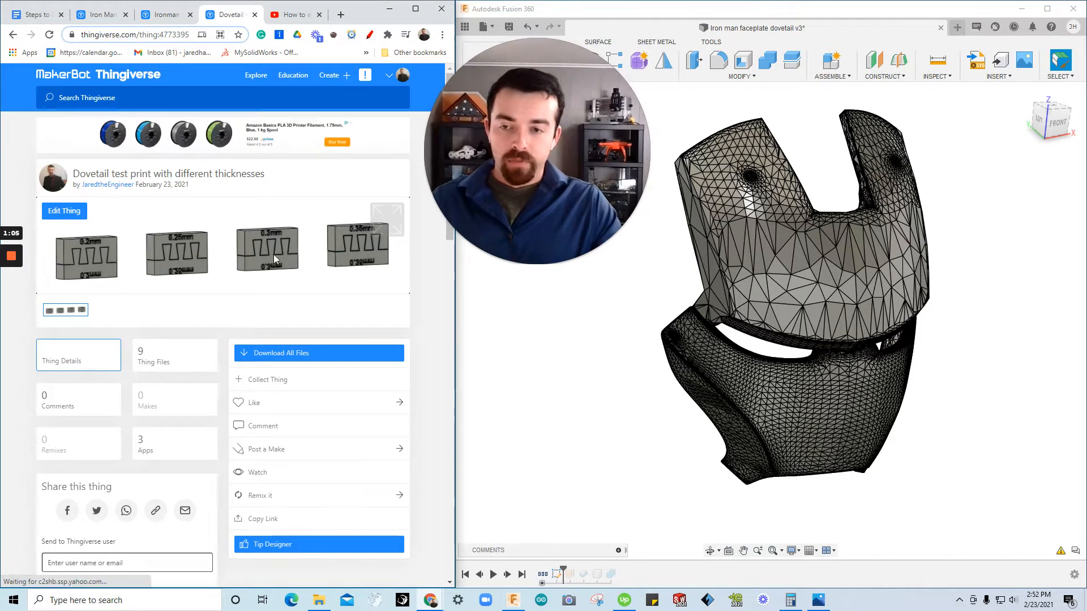
pyautogui.click(169, 14)
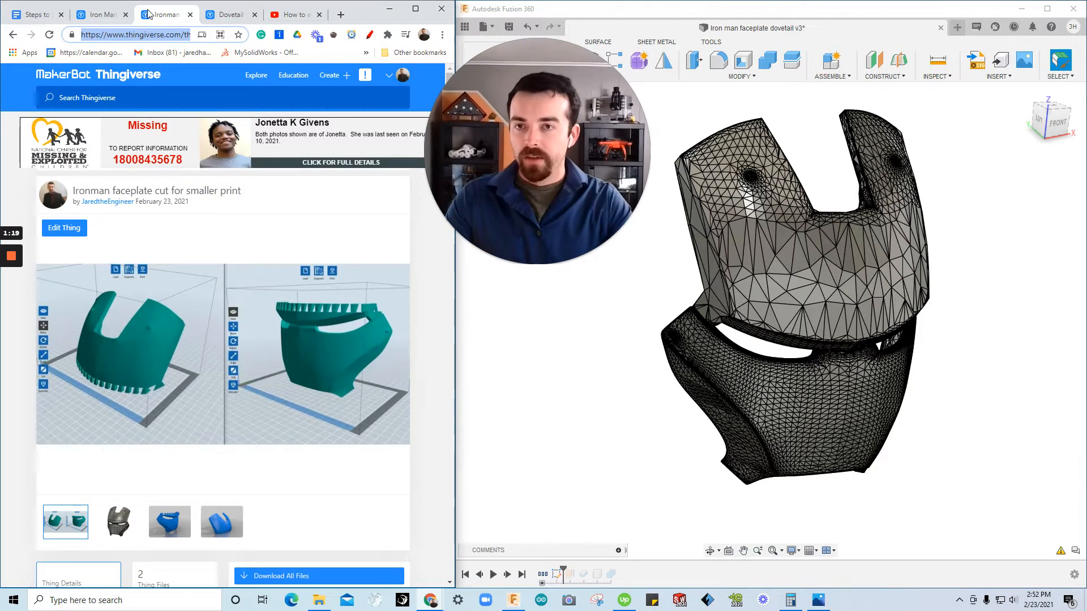
pyautogui.click(30, 17)
pyautogui.scroll(20, 170, 232)
pyautogui.scroll(1, 168, 237)
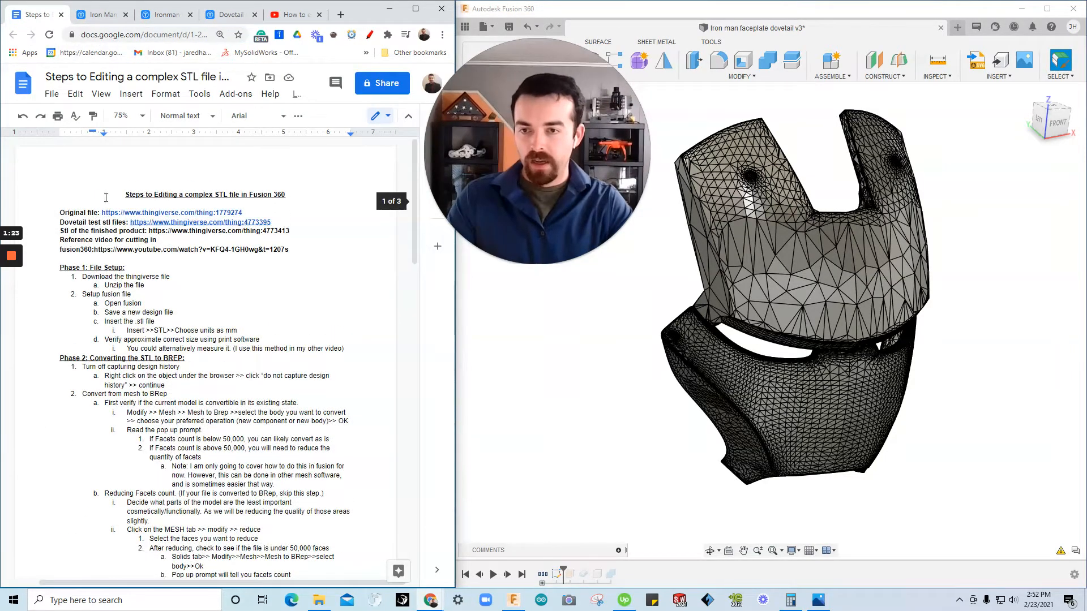
pyautogui.scroll(-1, 216, 298)
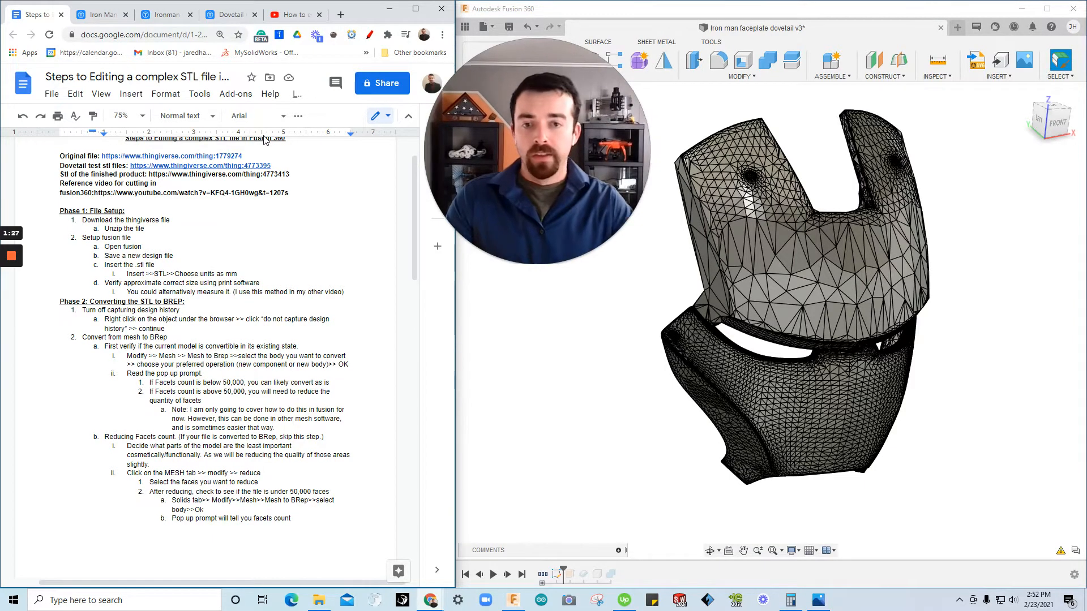
pyautogui.scroll(-10, 178, 279)
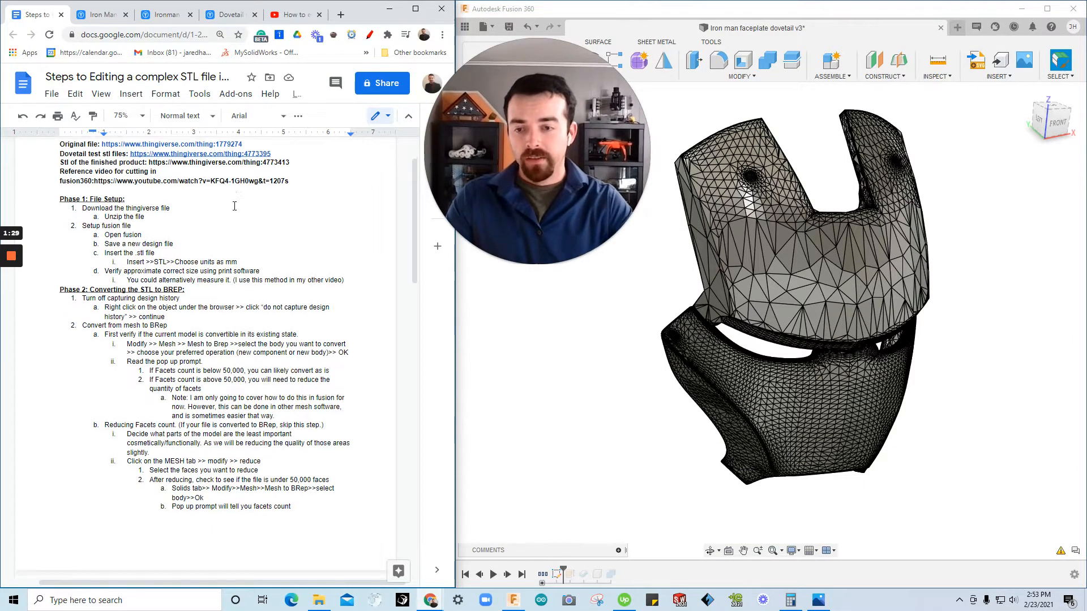
pyautogui.scroll(-7, 179, 279)
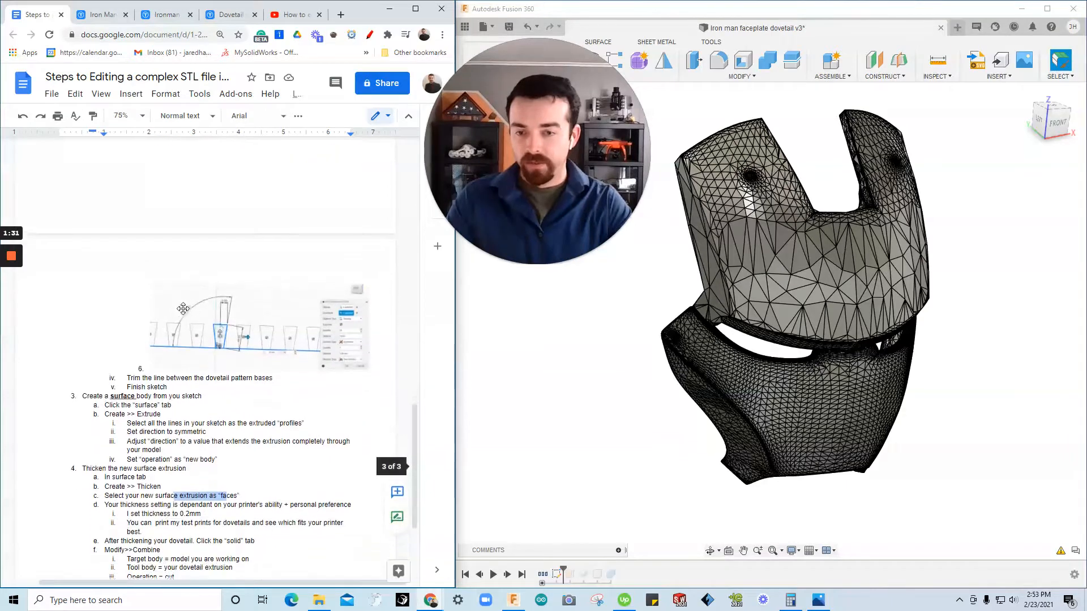
pyautogui.scroll(5, 216, 321)
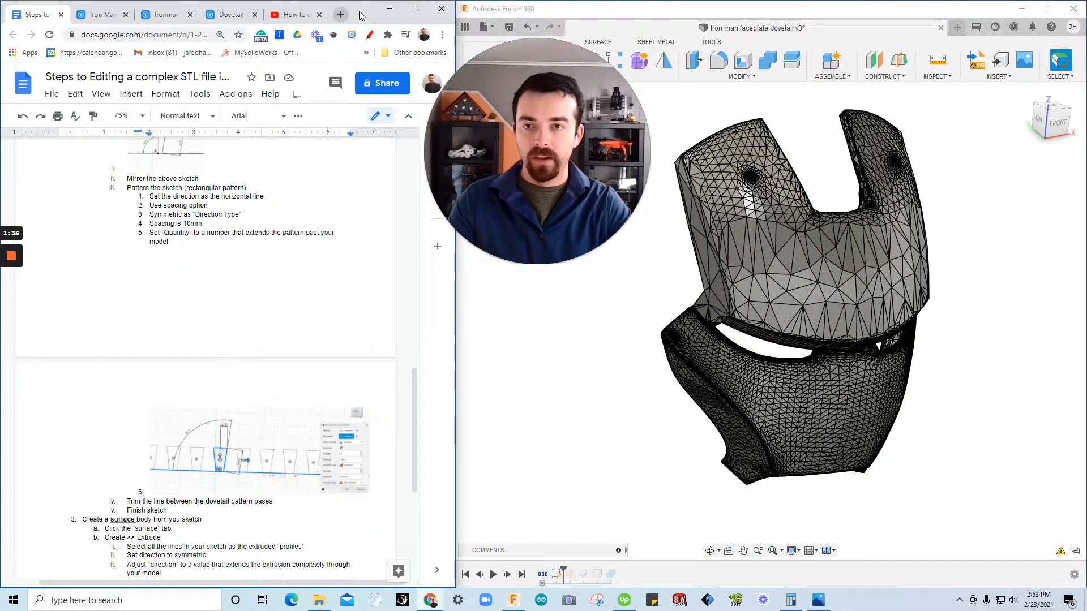
# Download all files of the Iron Man MK6 MK 6 Suit from its Thingiverse page.
pyautogui.click(102, 21)
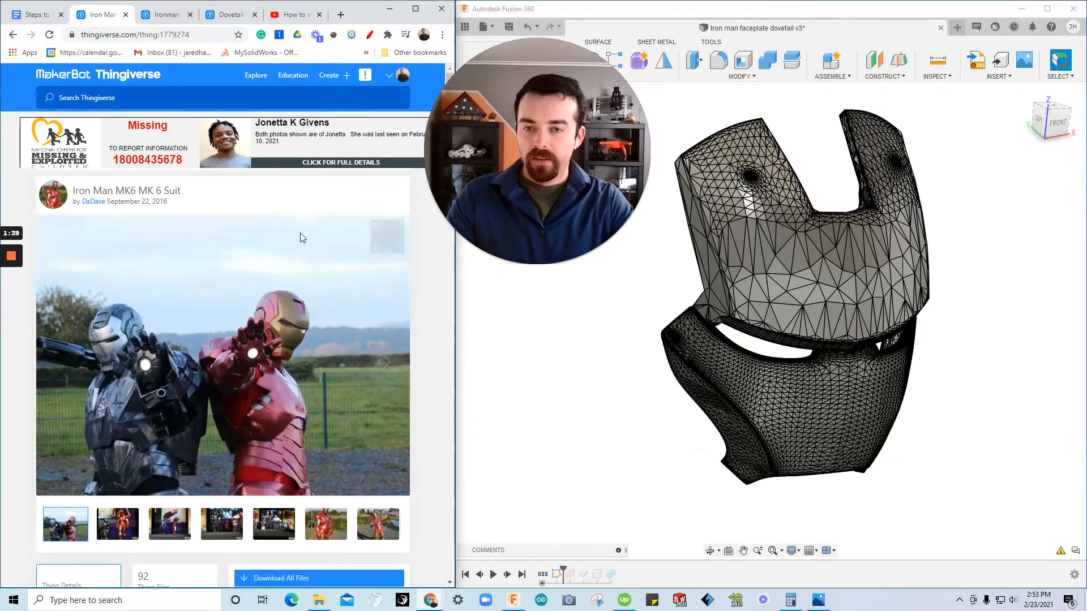
pyautogui.moveTo(363, 12); pyautogui.dragTo(1, 3)
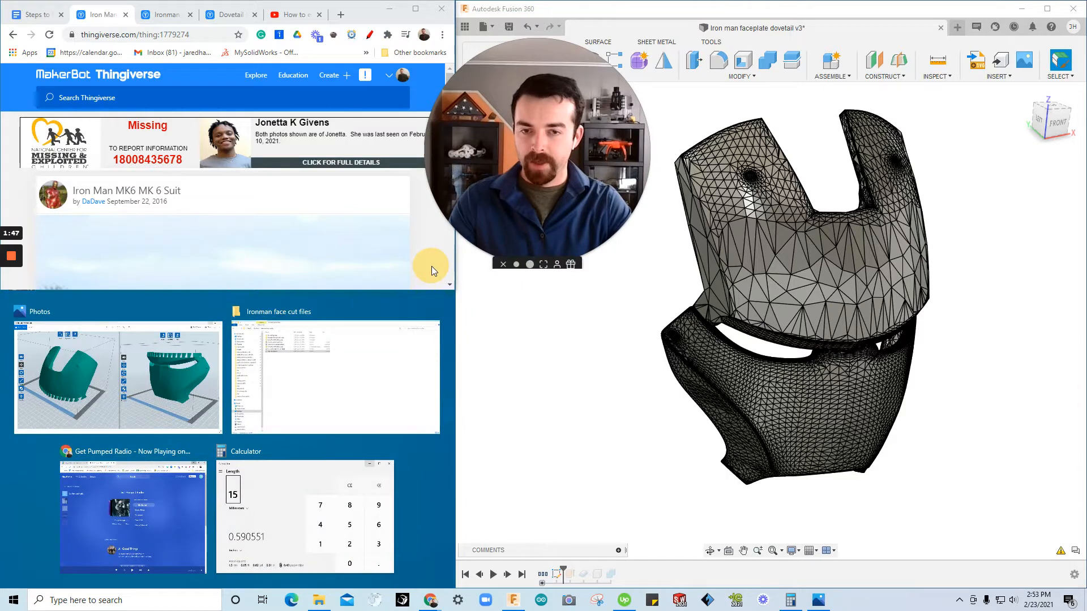
pyautogui.click(433, 303)
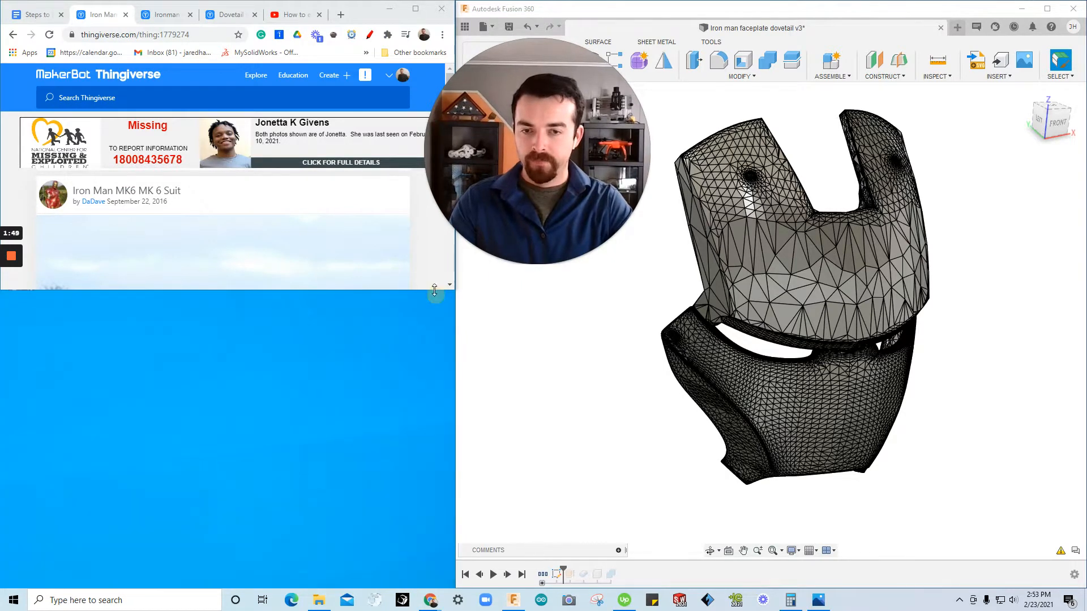
pyautogui.moveTo(431, 290); pyautogui.dragTo(404, 593)
pyautogui.scroll(-5, 362, 413)
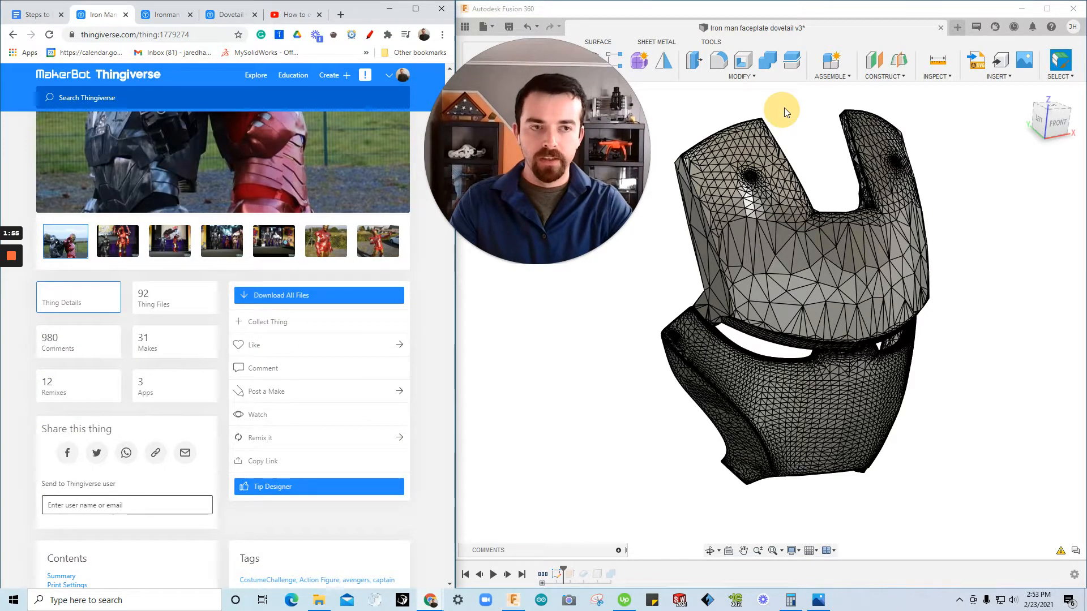
pyautogui.click(369, 297)
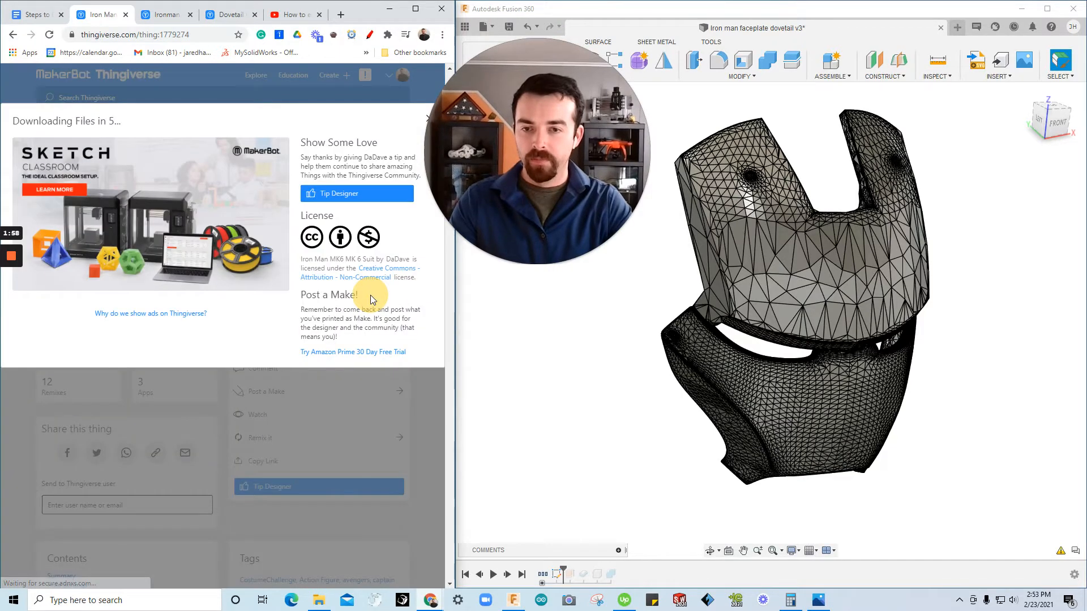
pyautogui.moveTo(128, 124); pyautogui.dragTo(162, 194)
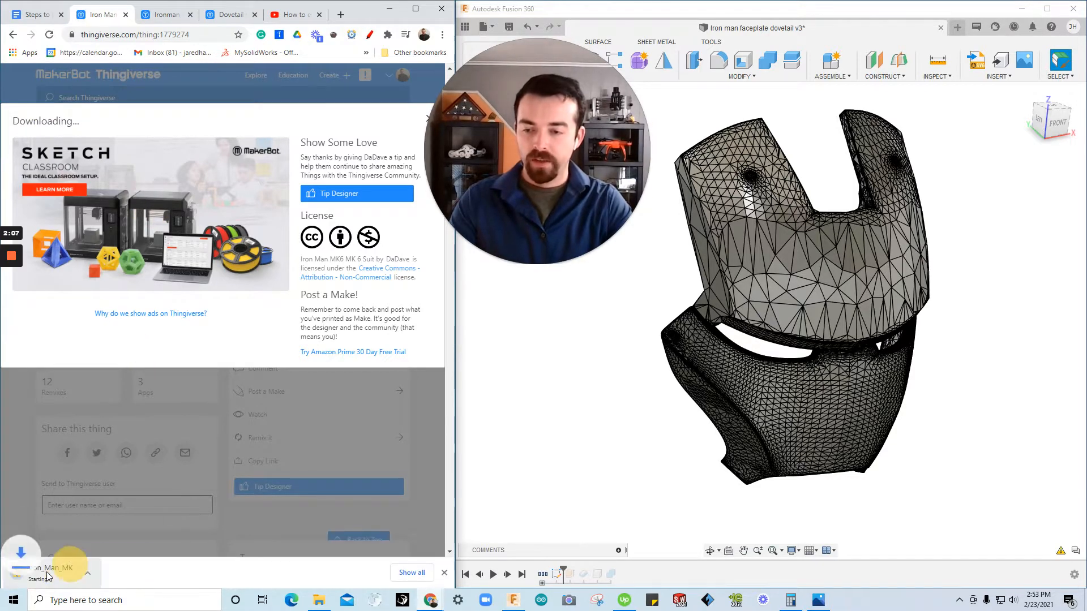
# Switch to Fusion 360, create a new design and close the Iron man faceplate dovetail design.
pyautogui.click(577, 415)
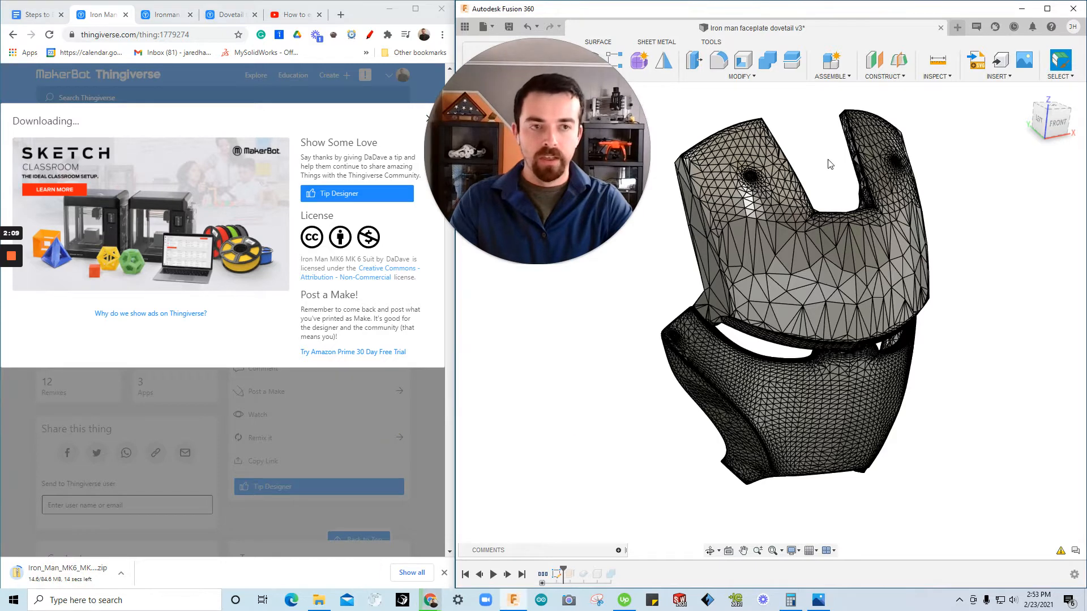
pyautogui.click(957, 29)
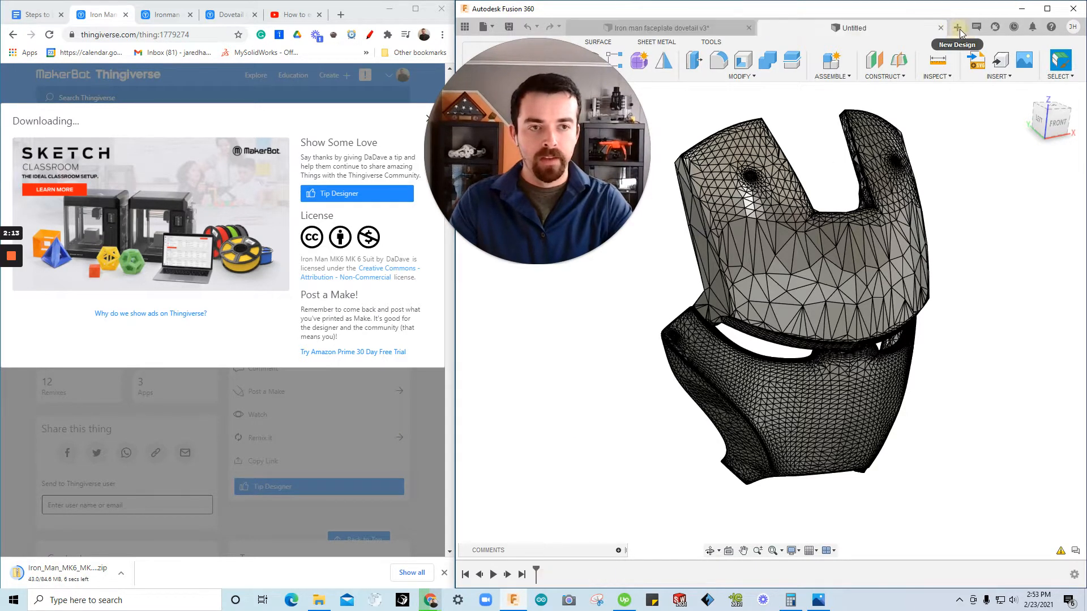
pyautogui.click(749, 29)
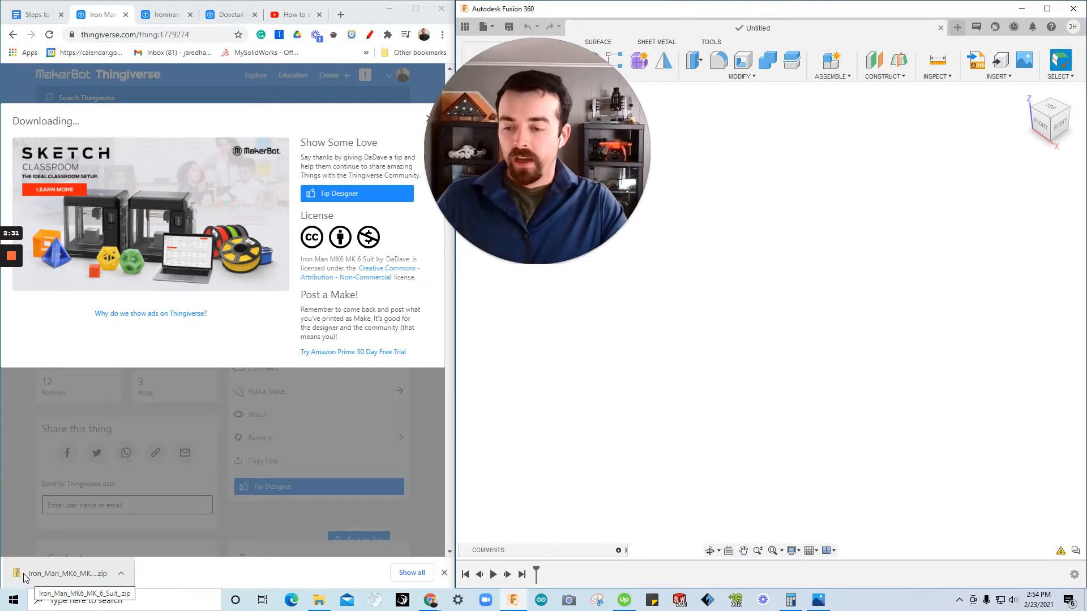
# Open the downloaded Iron Man suit zip and look through the STL parts in its files folder.
pyautogui.click(24, 578)
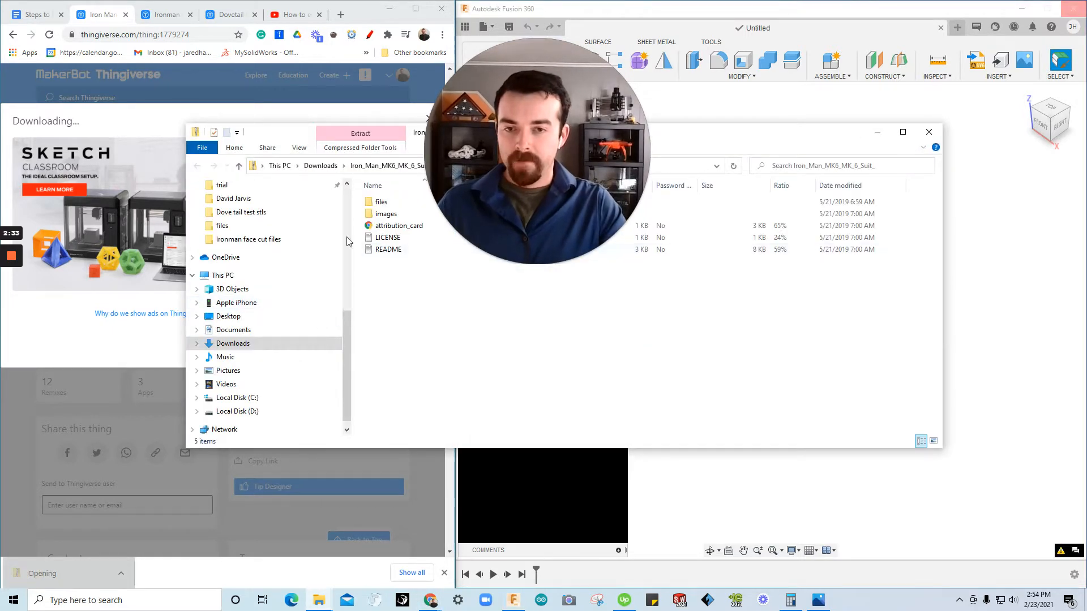
pyautogui.doubleClick(382, 202)
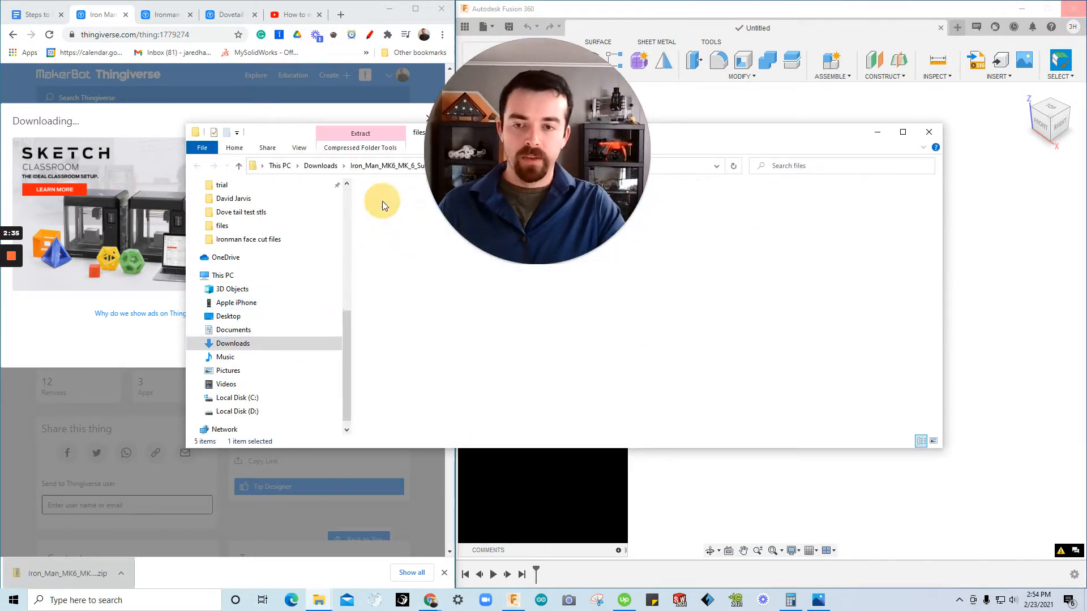
pyautogui.scroll(-3, 421, 316)
pyautogui.scroll(10, 419, 315)
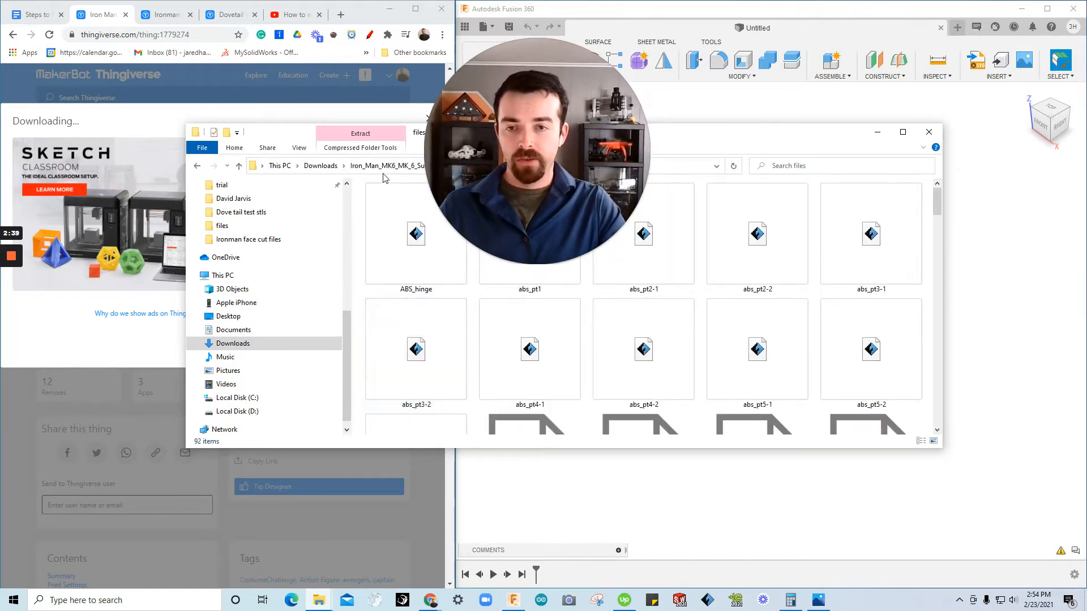
# Try to move the downloaded Iron_Man_MK6_MK_6_Suit_ zip from Downloads to the Desktop.
pyautogui.click(232, 344)
pyautogui.moveTo(379, 221); pyautogui.dragTo(281, 314)
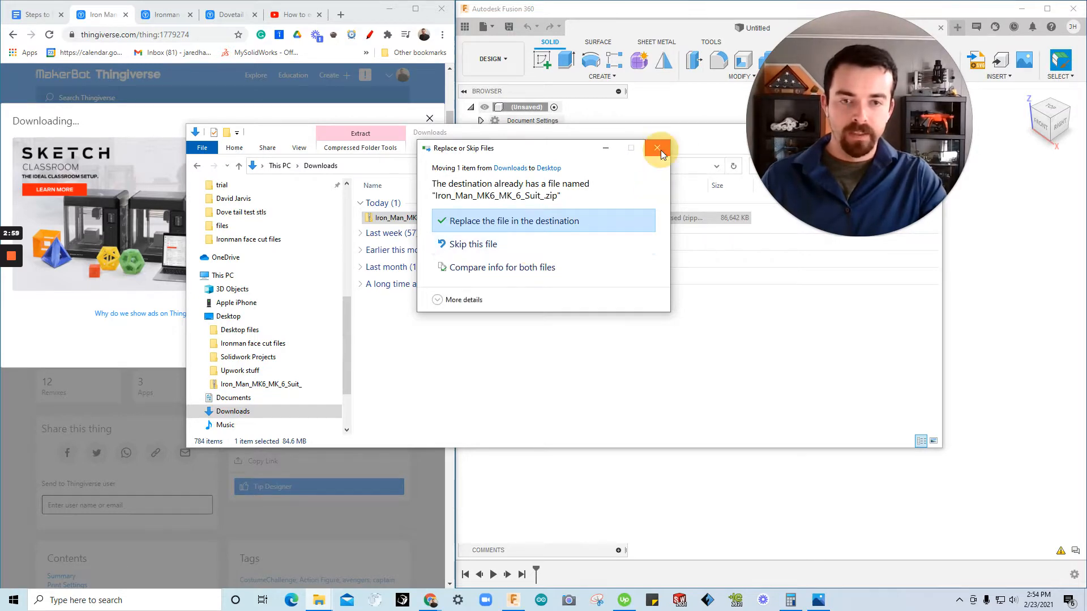
pyautogui.click(658, 149)
pyautogui.moveTo(654, 143); pyautogui.dragTo(466, 233)
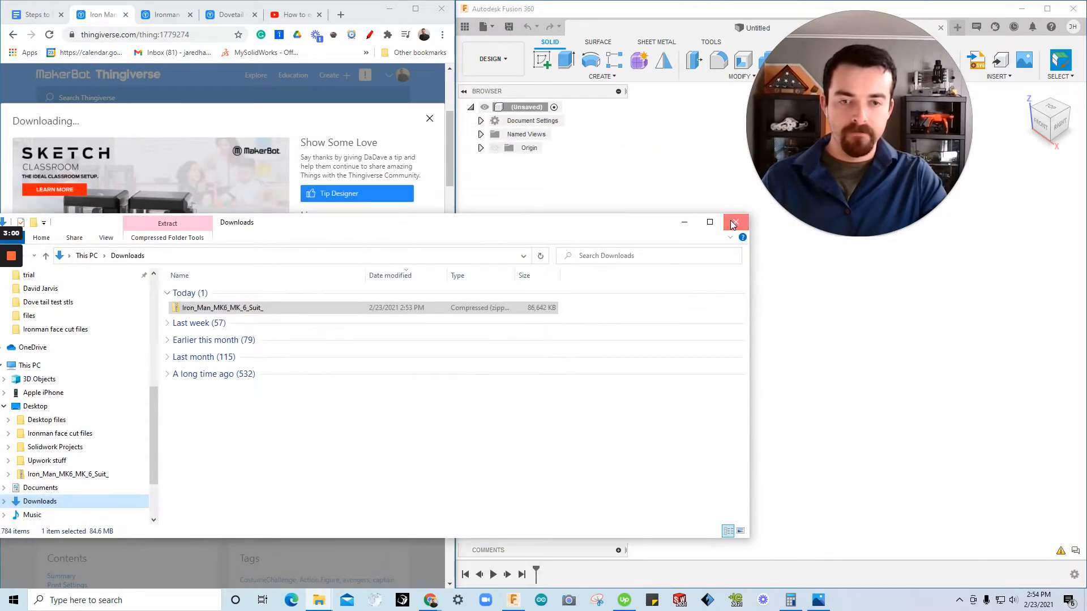
pyautogui.click(743, 221)
# Maximize Fusion 360 and save the empty design as "Example for cut video" in the Example Projects folder of NWA 3-D Services.
pyautogui.click(389, 8)
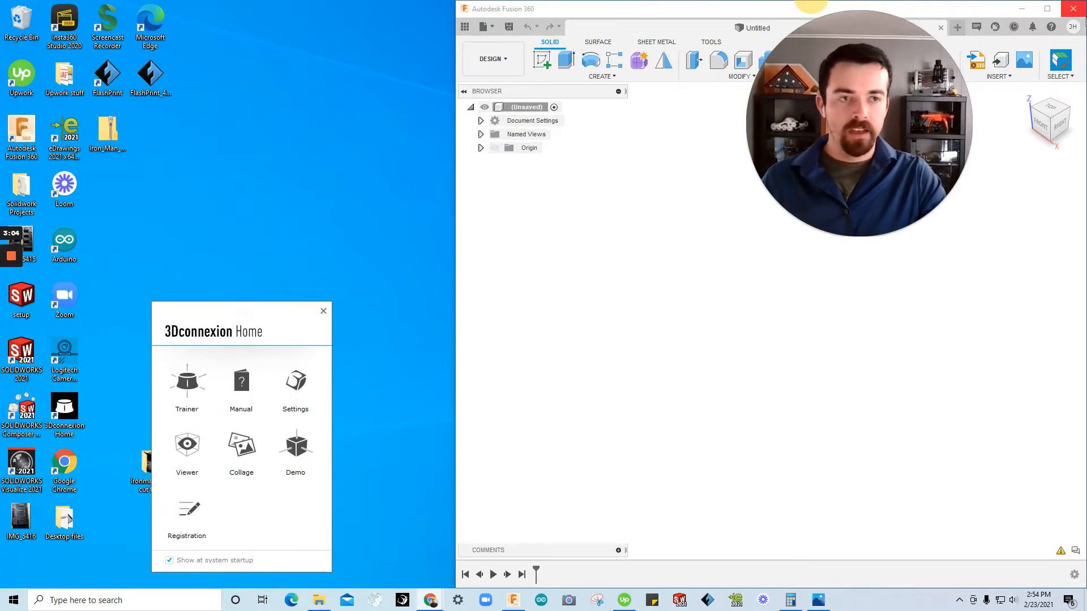
pyautogui.click(1045, 9)
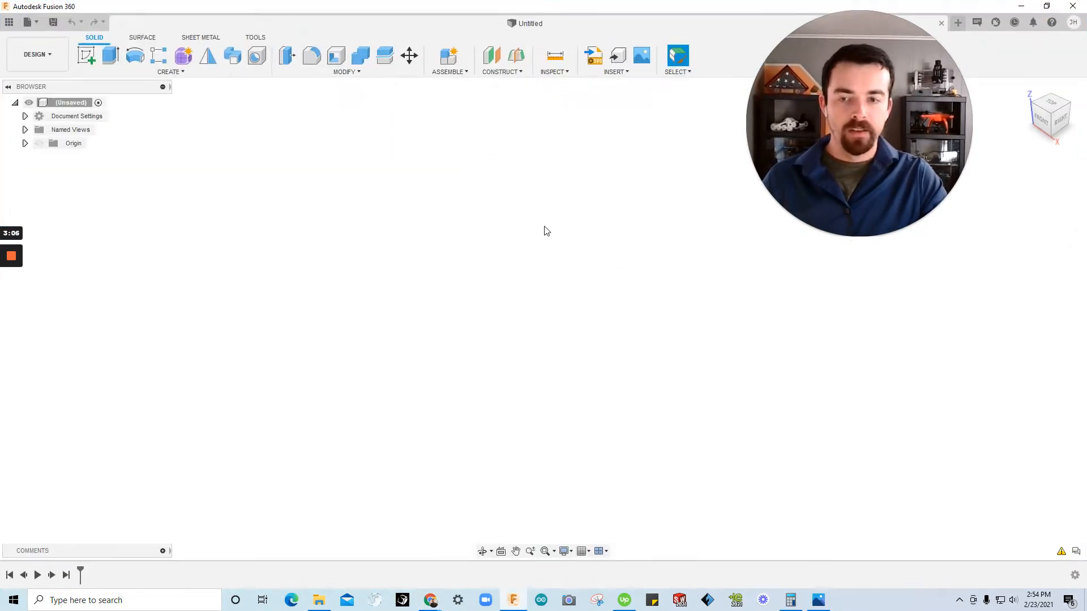
pyautogui.click(339, 249)
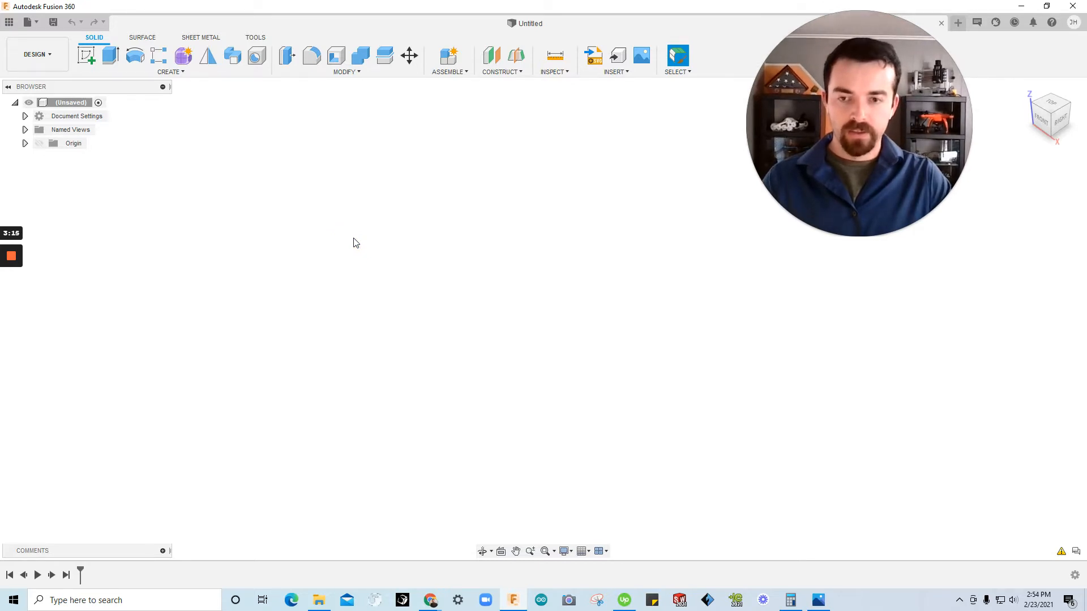
pyautogui.hotkey('ctrl', 's')
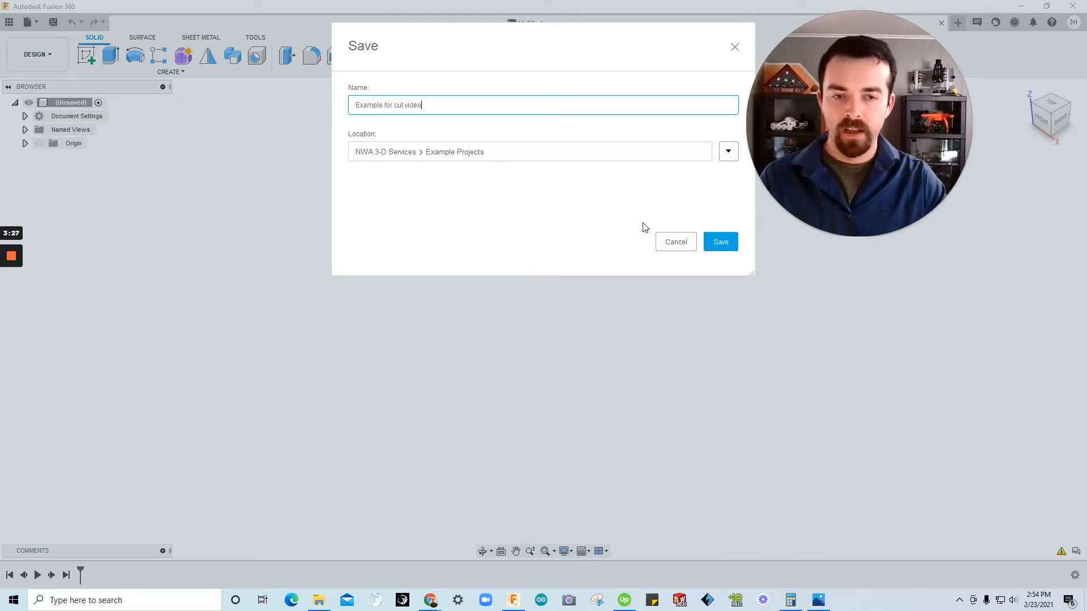
pyautogui.click(712, 241)
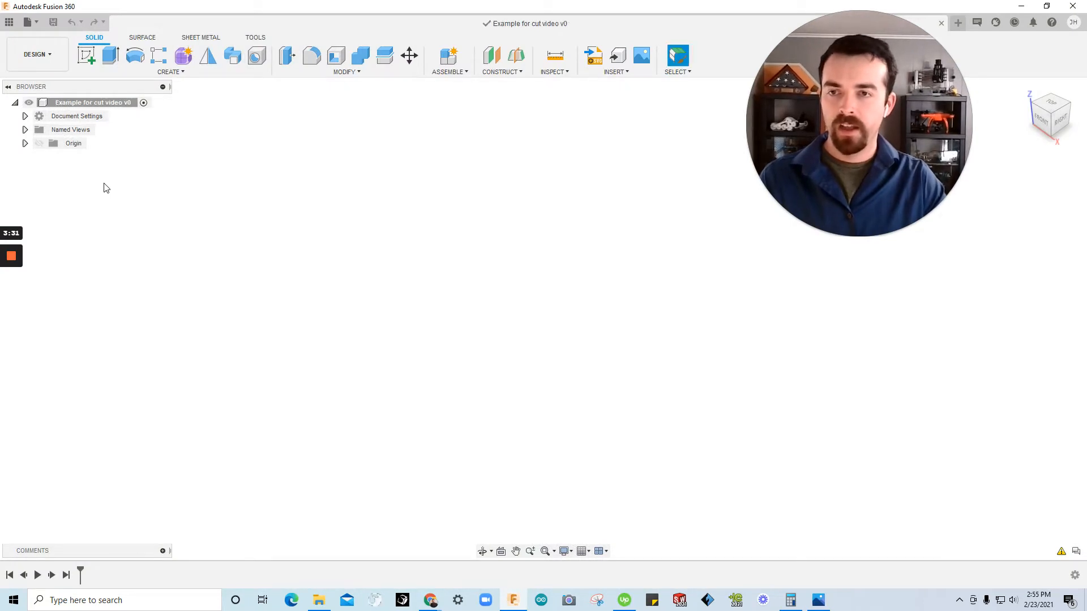
pyautogui.moveTo(847, 139); pyautogui.dragTo(132, 408)
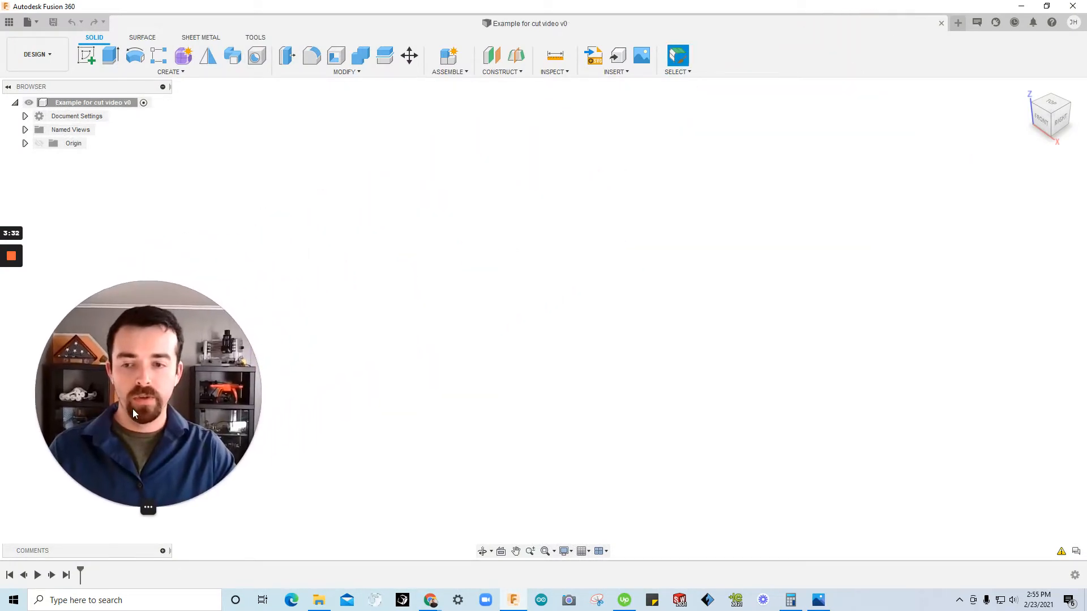
pyautogui.hotkey('ctrl', 's')
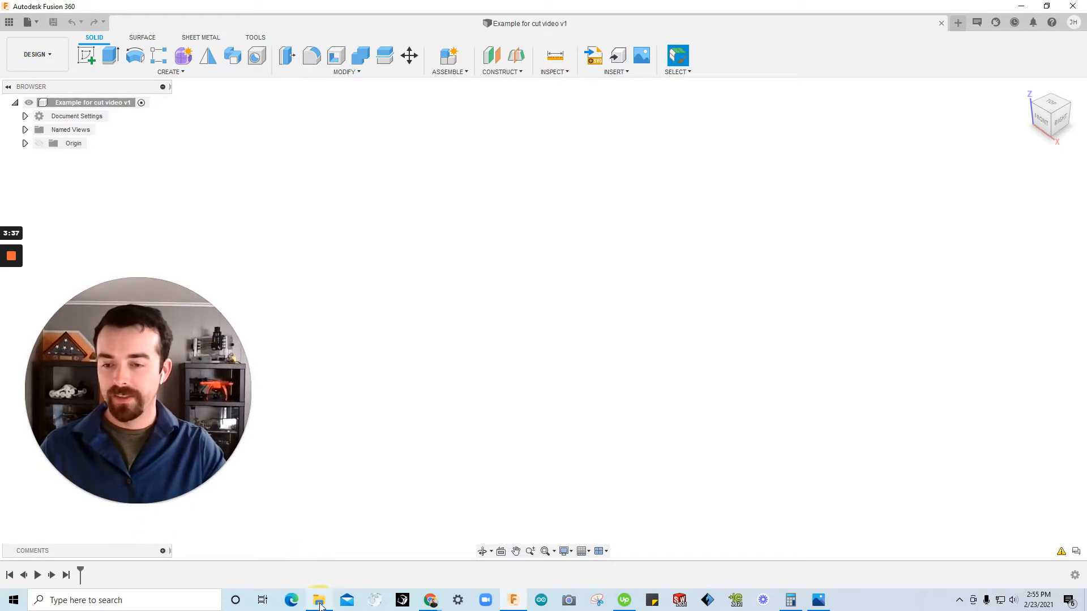
# Try to extract the Iron_Man_MK6_MK_6_Suit_ zip in the desktop folder Ironman face cut files, and return to Fusion 360.
pyautogui.moveTo(320, 605)
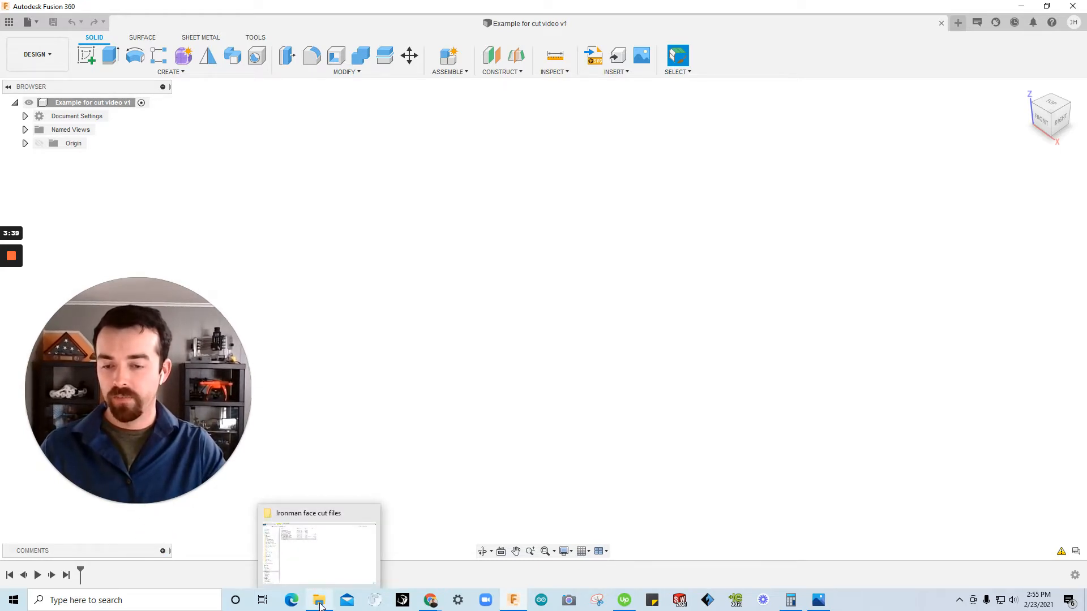
pyautogui.click(320, 602)
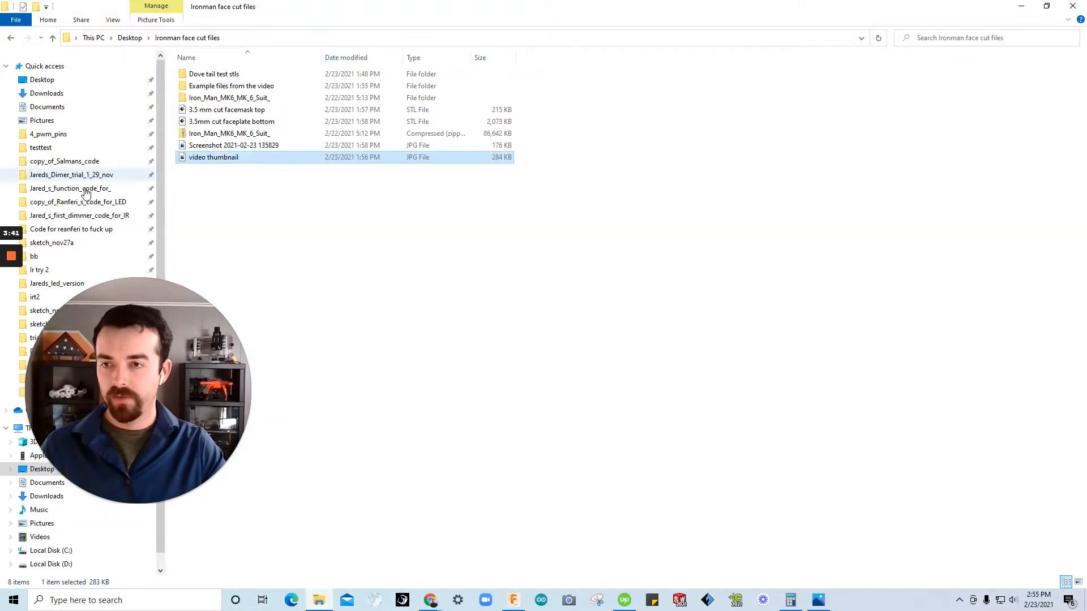
pyautogui.click(33, 472)
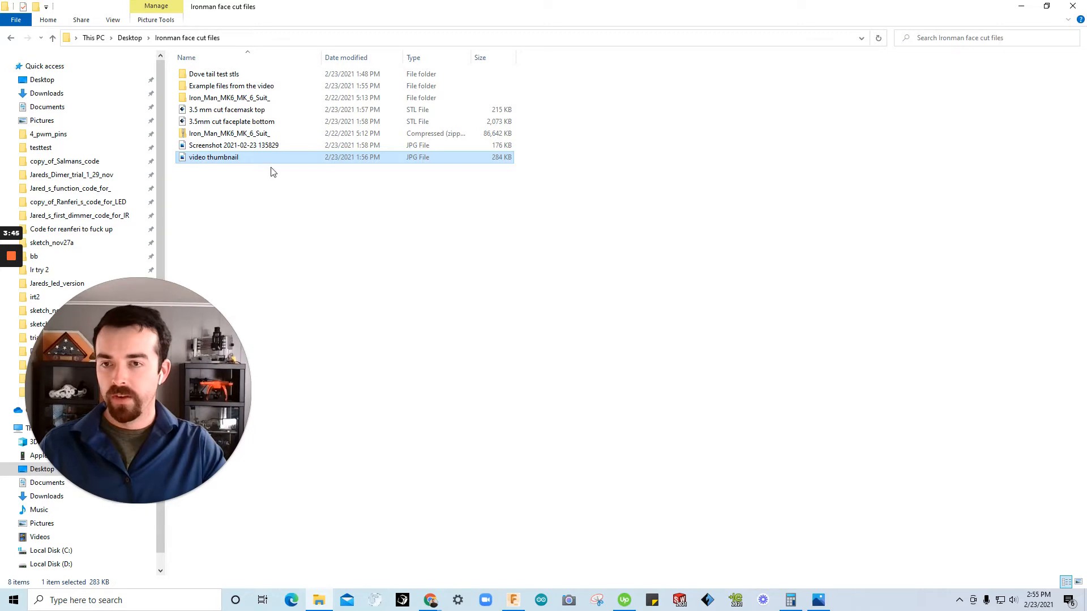
pyautogui.click(227, 135)
pyautogui.rightClick(228, 135)
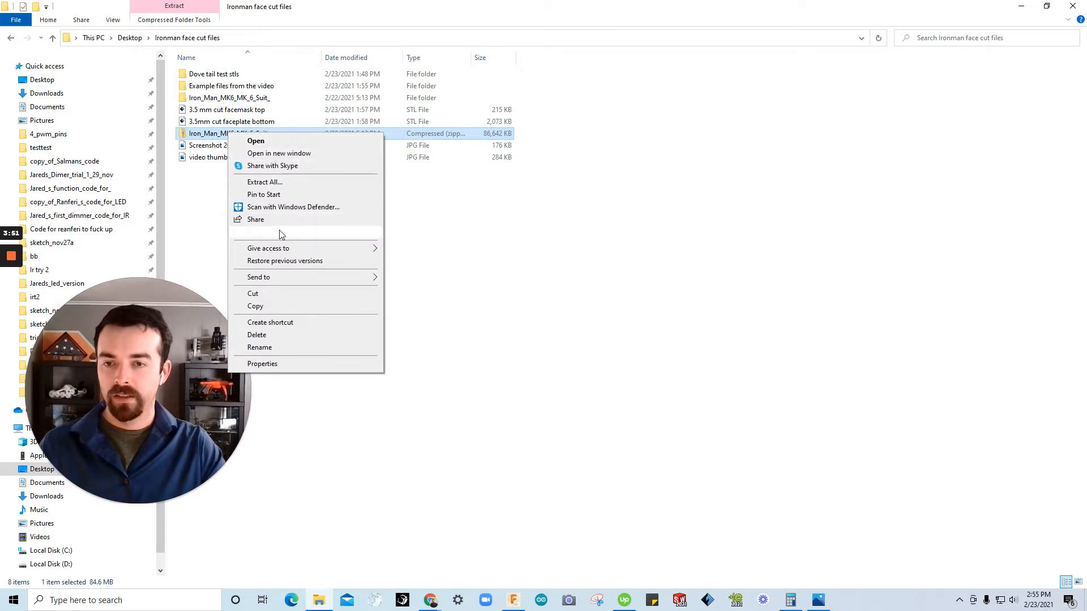
pyautogui.click(276, 186)
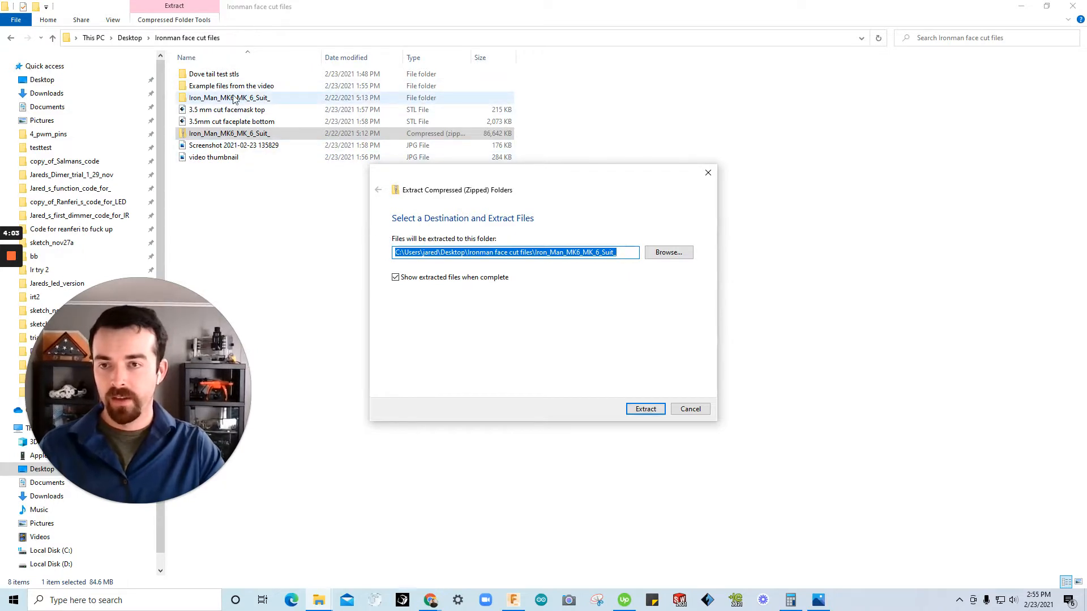
pyautogui.click(708, 172)
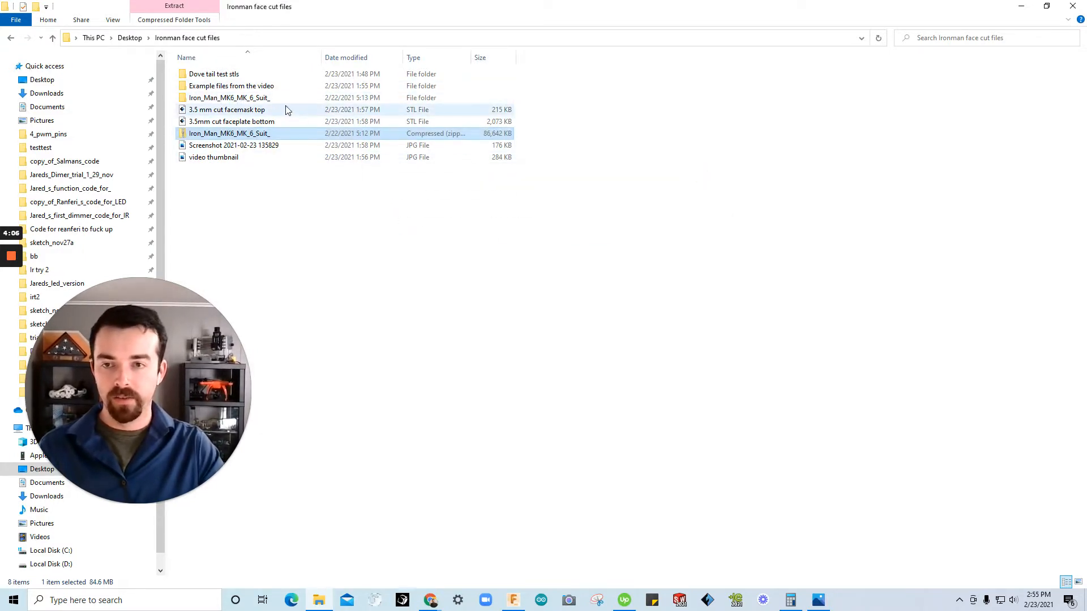
pyautogui.click(1021, 6)
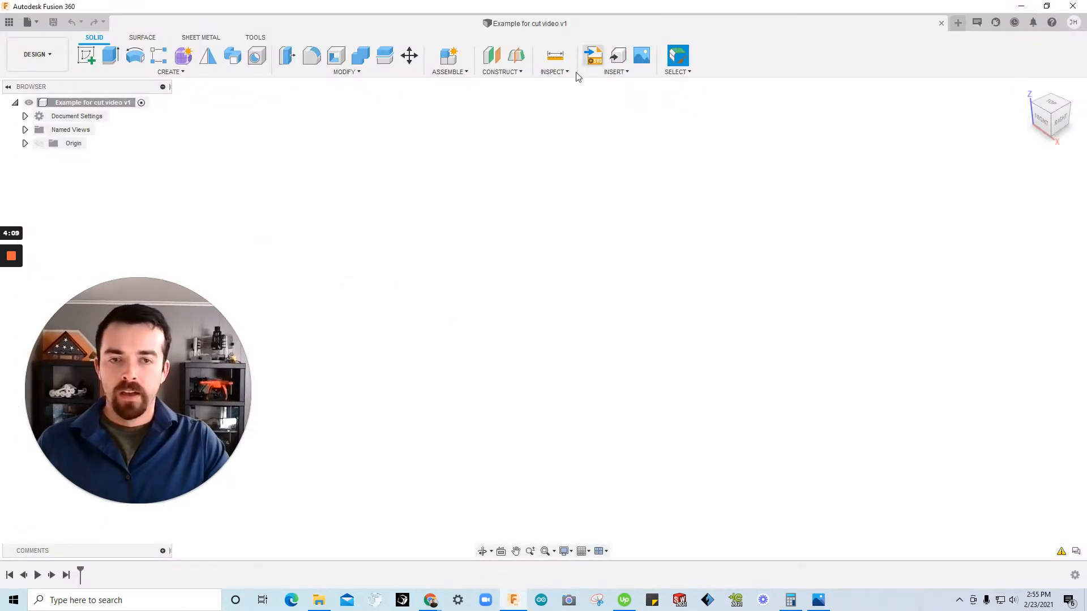
pyautogui.click(614, 72)
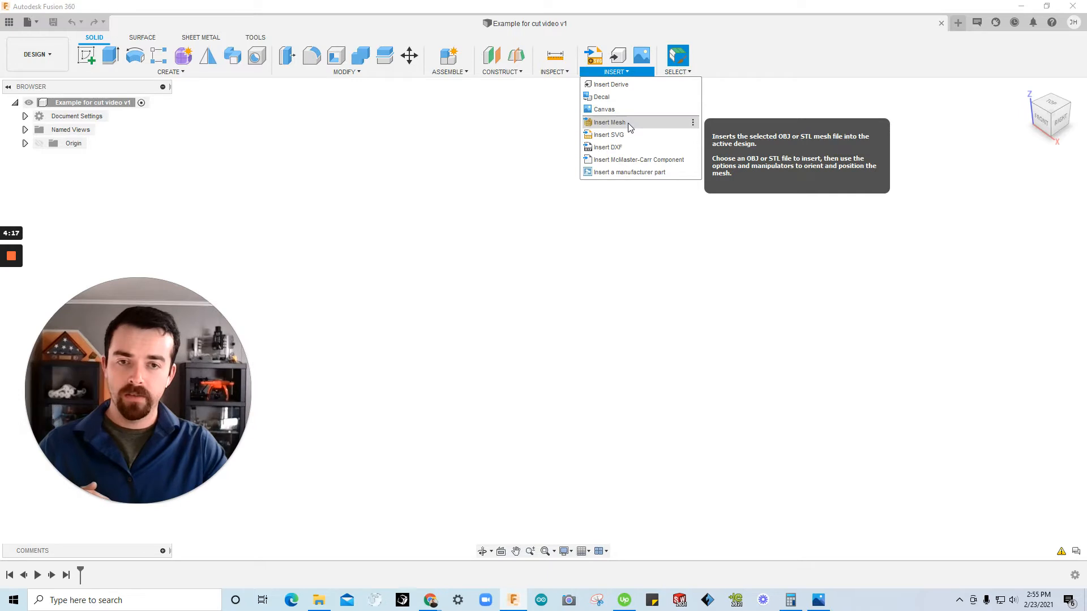
pyautogui.click(9, 22)
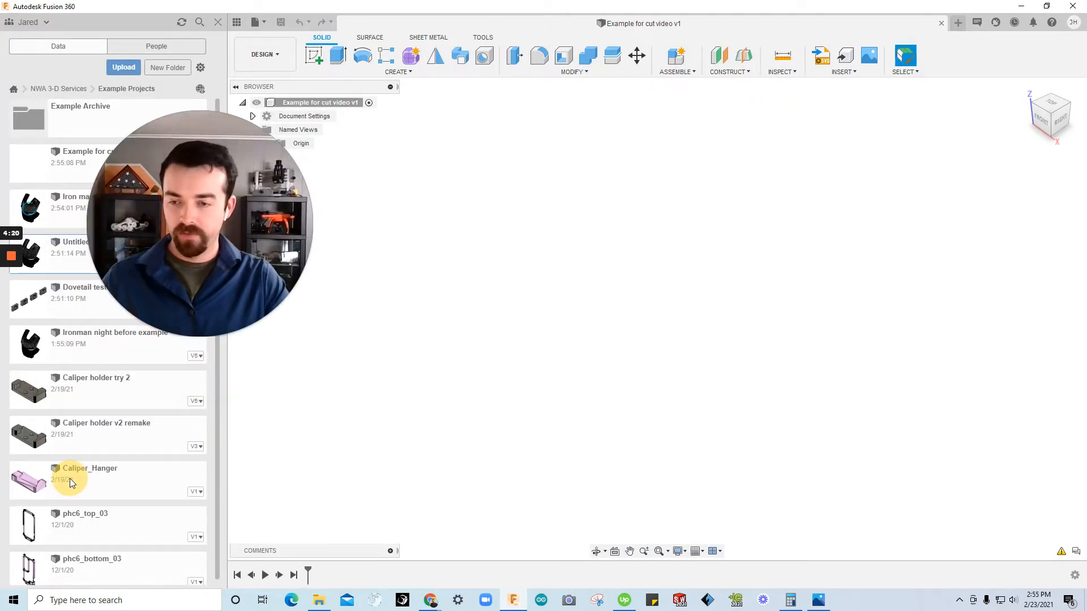
pyautogui.moveTo(254, 306); pyautogui.dragTo(639, 227)
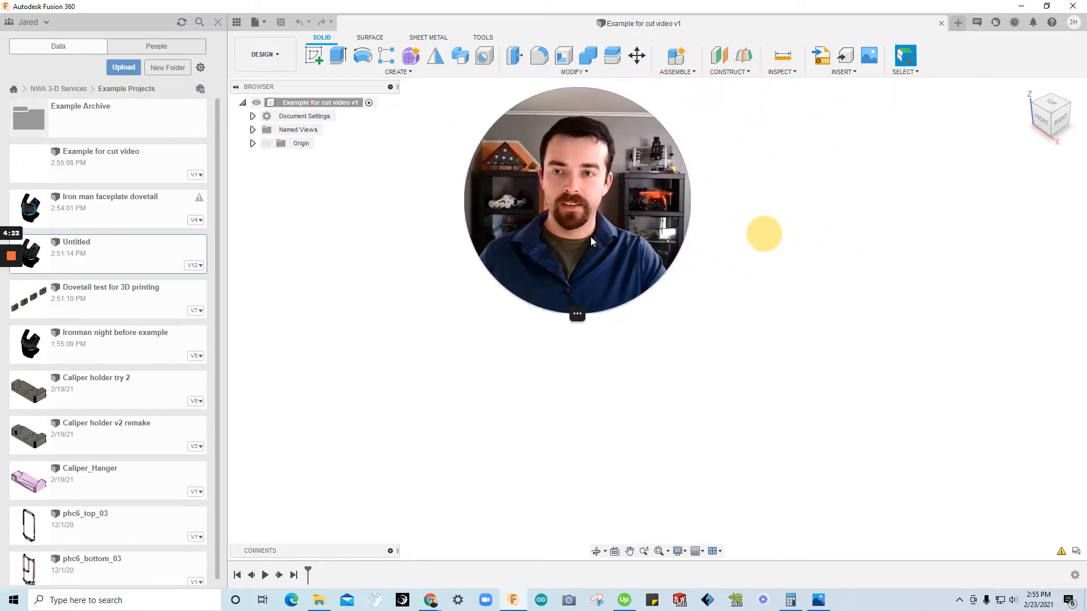
pyautogui.click(216, 24)
pyautogui.moveTo(572, 226); pyautogui.dragTo(44, 211)
# Start inserting a mesh and browse to the files folder of Iron_Man_MK6_MK_6_Suit_ inside the desktop folder Ironman face cut files.
pyautogui.click(611, 72)
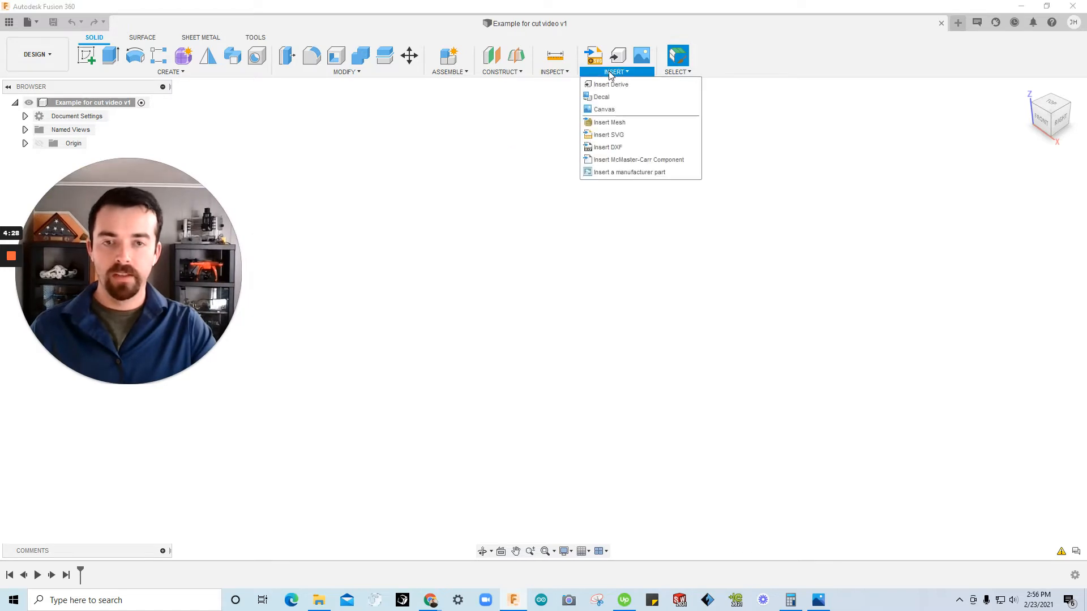
pyautogui.click(619, 122)
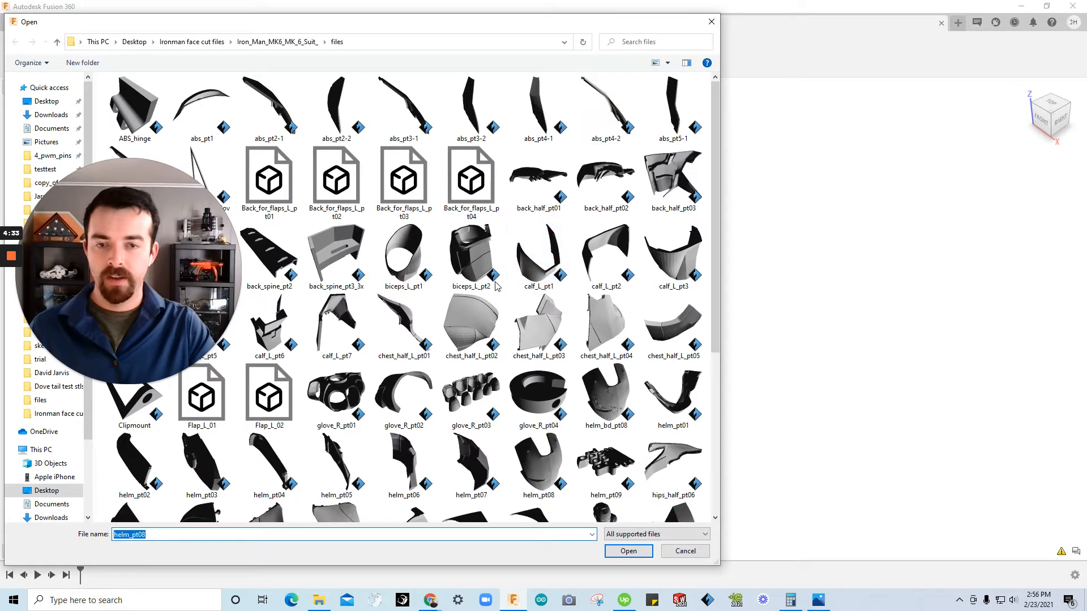
pyautogui.scroll(-4, 552, 217)
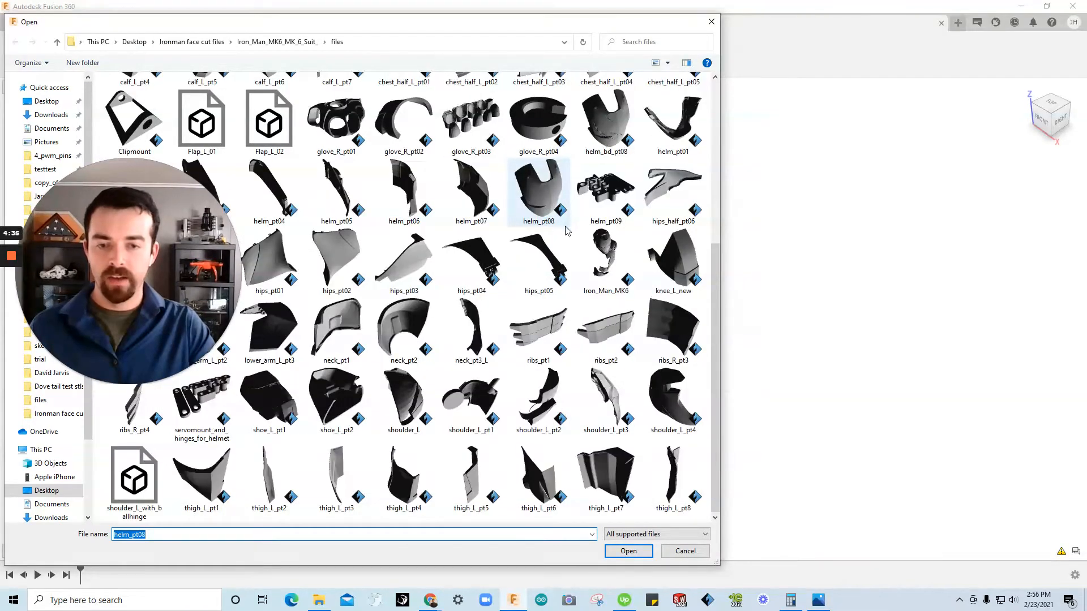
pyautogui.click(135, 43)
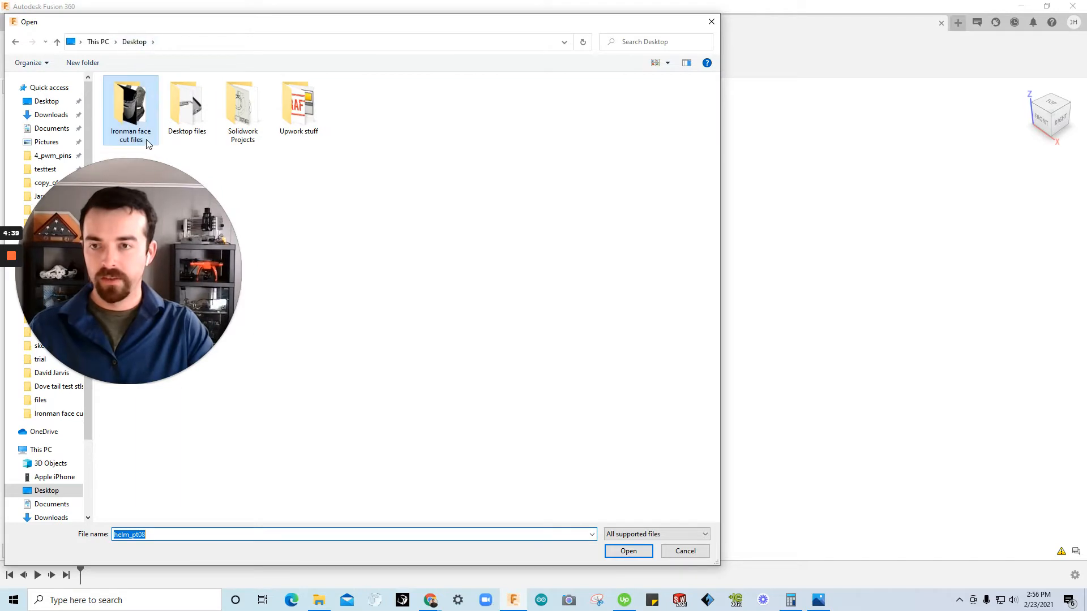
pyautogui.doubleClick(138, 116)
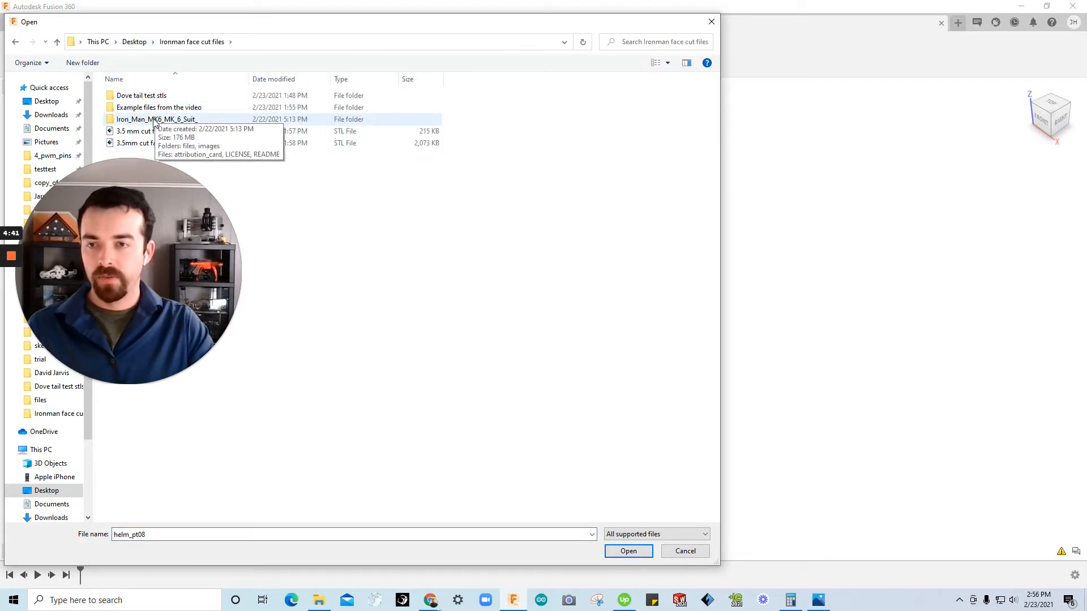
pyautogui.doubleClick(145, 119)
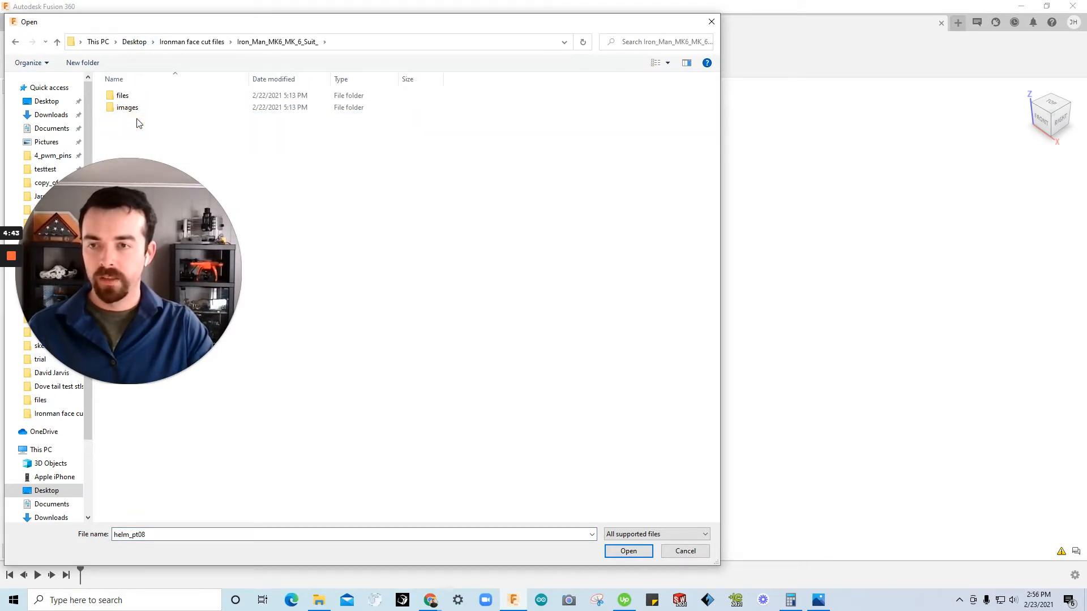
pyautogui.doubleClick(135, 98)
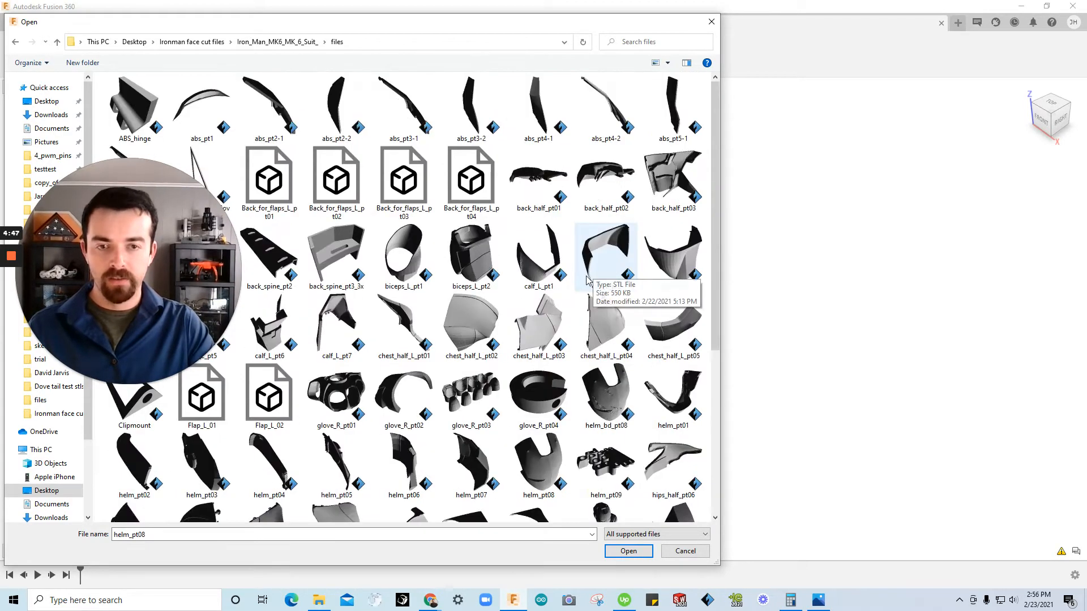
# Insert the faceplate STL helm_pt08 as a mesh body with millimeter units.
pyautogui.scroll(-4, 609, 303)
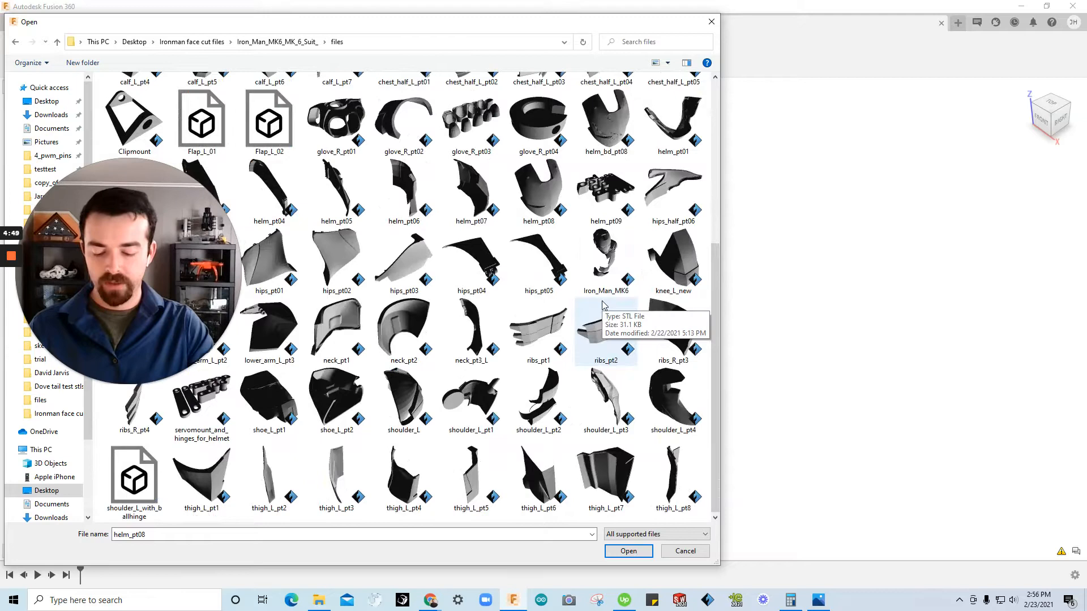
pyautogui.keyDown('ctrl'); pyautogui.scroll(-1, 602, 304); pyautogui.keyUp('ctrl')
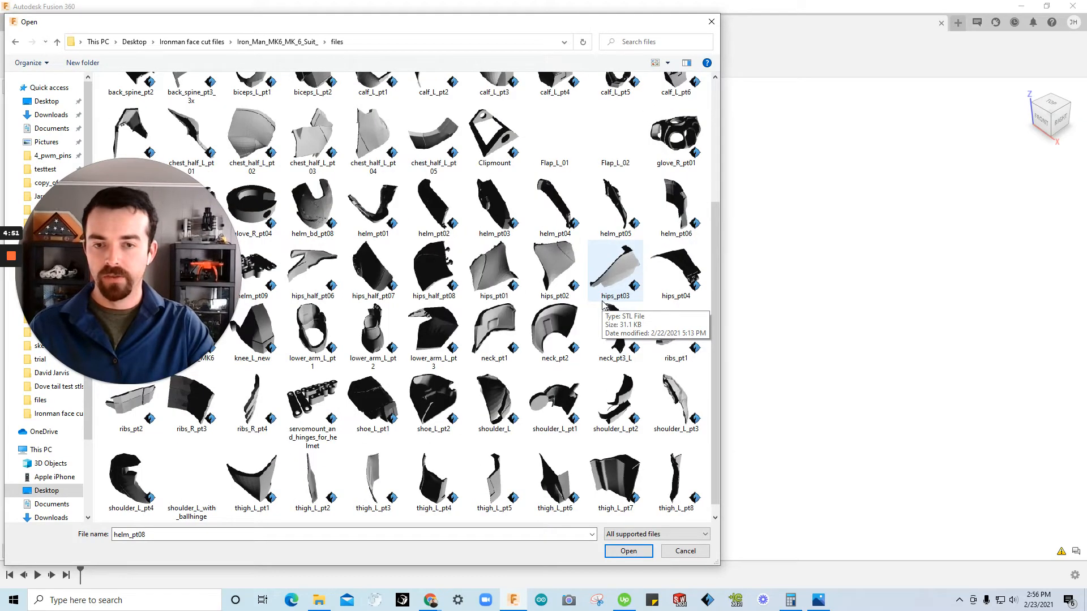
pyautogui.keyDown('ctrl'); pyautogui.scroll(1, 604, 305); pyautogui.keyUp('ctrl')
pyautogui.click(541, 207)
pyautogui.click(617, 132)
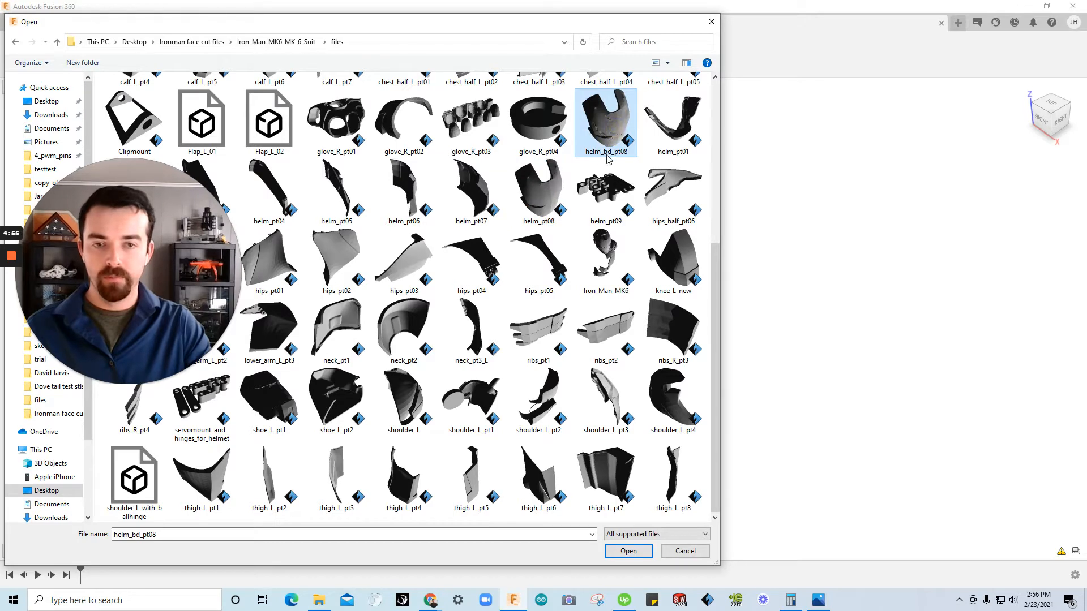
pyautogui.click(538, 190)
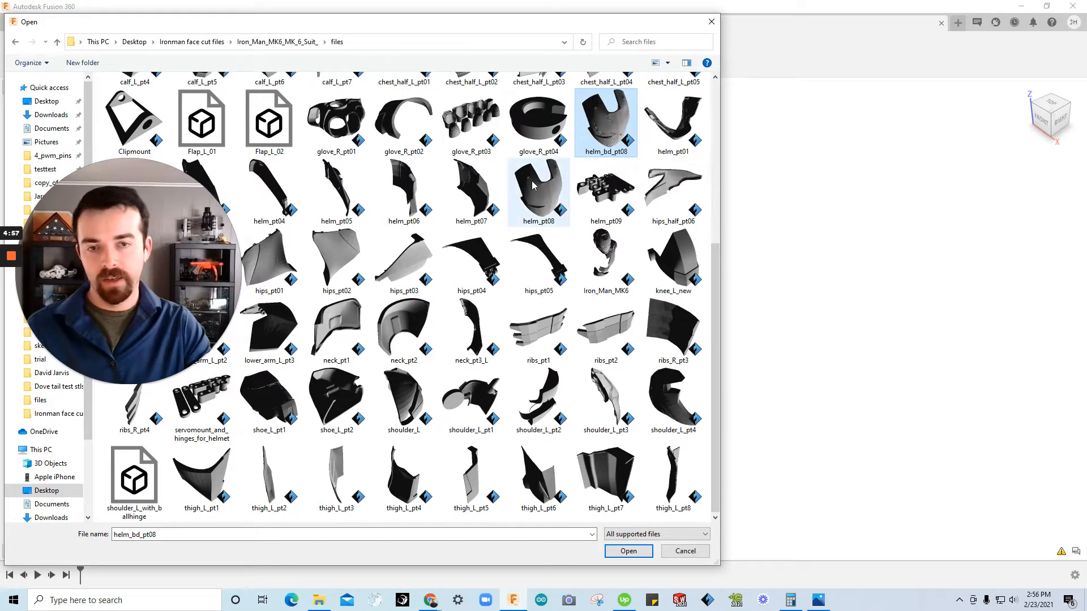
pyautogui.click(628, 551)
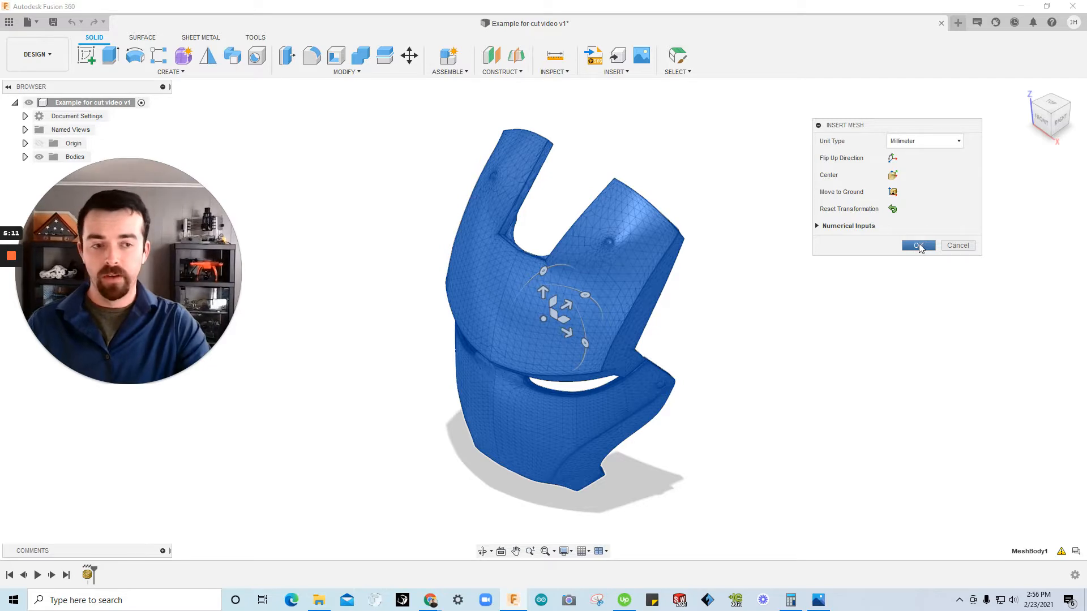
pyautogui.click(919, 245)
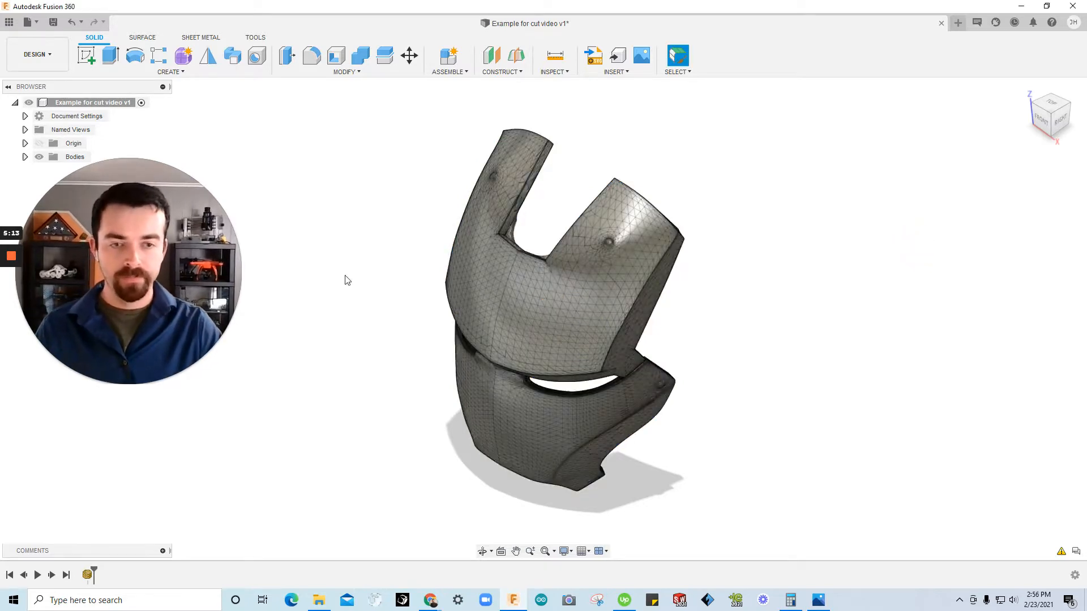
# Inspect the inserted faceplate mesh from its hollow inner side and its front.
pyautogui.moveTo(168, 304); pyautogui.dragTo(983, 141)
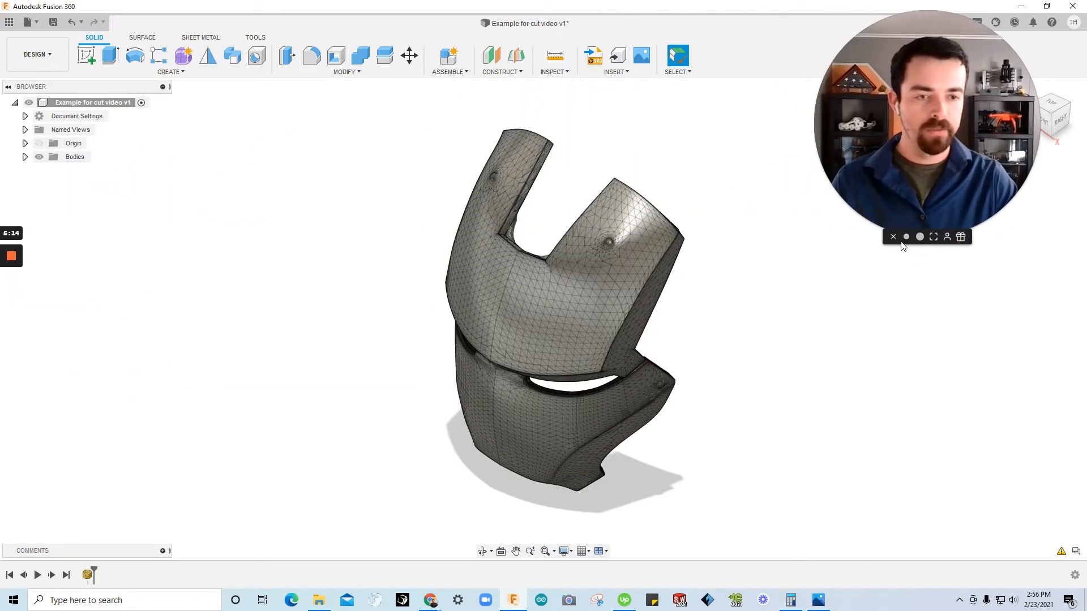
pyautogui.click(906, 237)
pyautogui.moveTo(880, 198); pyautogui.dragTo(1036, 186)
pyautogui.keyDown('shift'); pyautogui.moveTo(726, 191); pyautogui.dragTo(597, 276, button='middle'); pyautogui.keyUp('shift')
pyautogui.scroll(6, 578, 270)
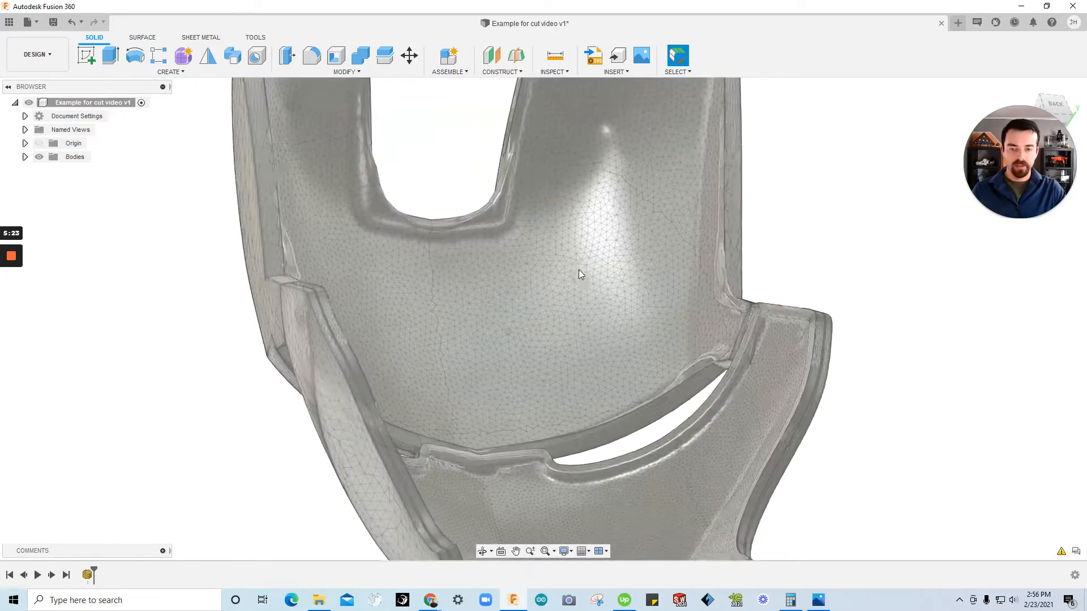
pyautogui.scroll(-8, 539, 323)
pyautogui.click(453, 207)
pyautogui.keyDown('shift'); pyautogui.moveTo(540, 233); pyautogui.dragTo(495, 164, button='middle'); pyautogui.keyUp('shift')
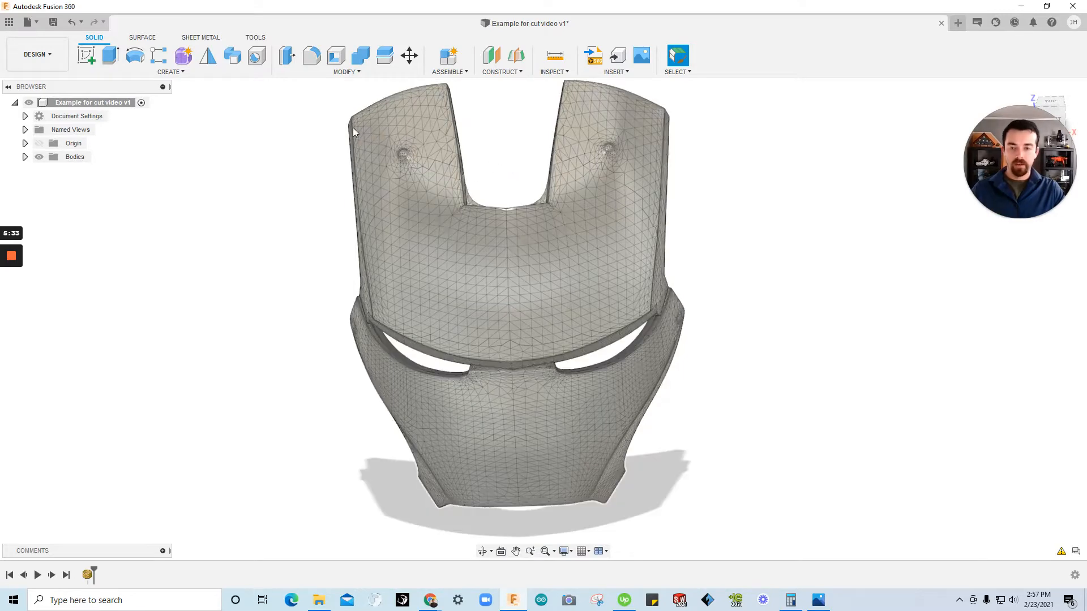
# Turn off design history capture for the whole design and accept removal of the timeline.
pyautogui.click(26, 157)
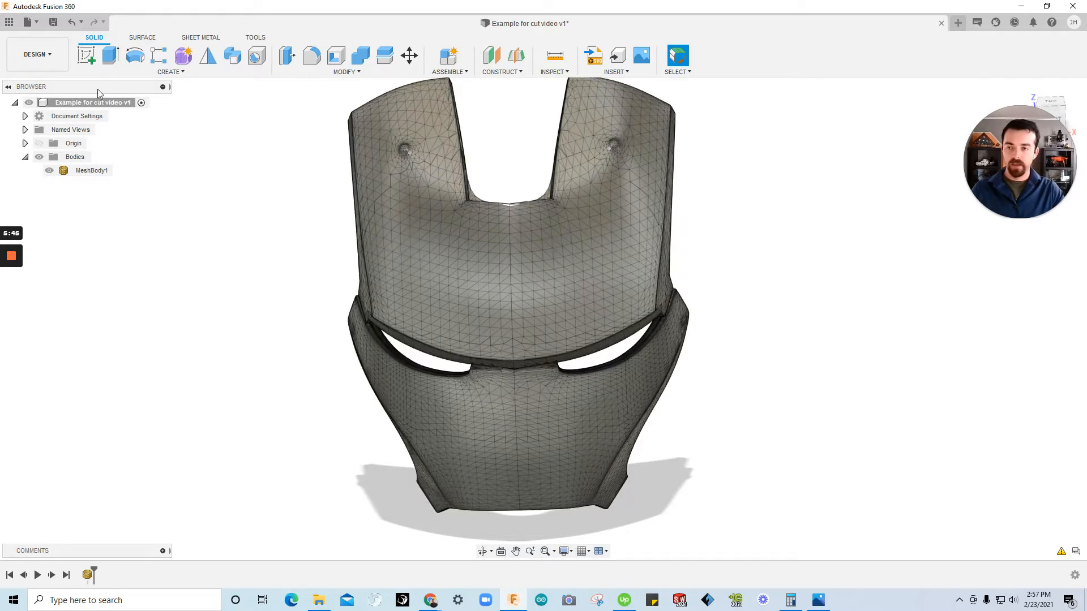
pyautogui.rightClick(98, 106)
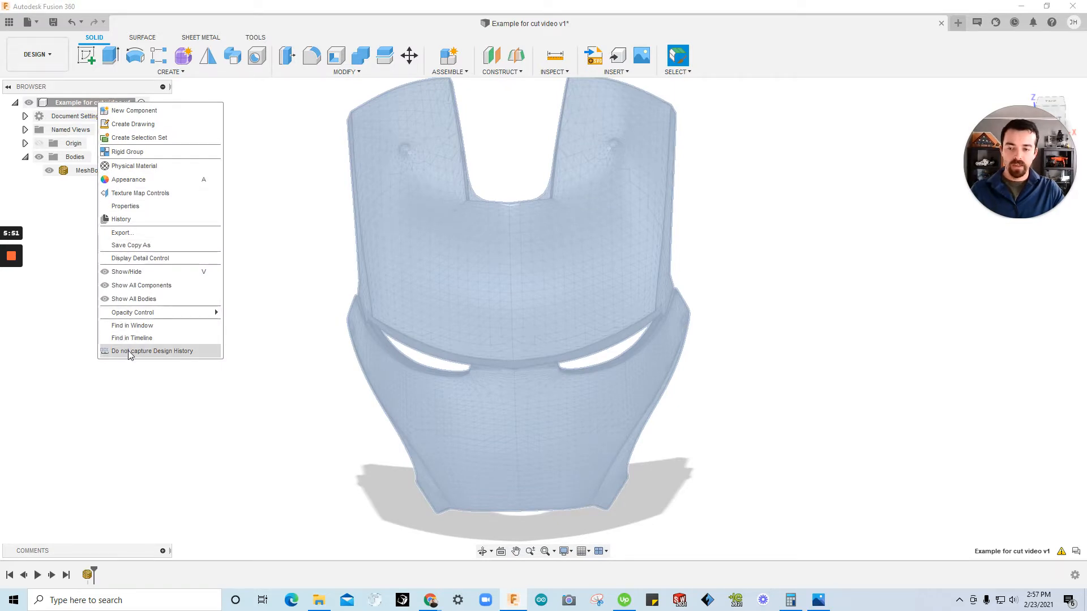
pyautogui.click(129, 352)
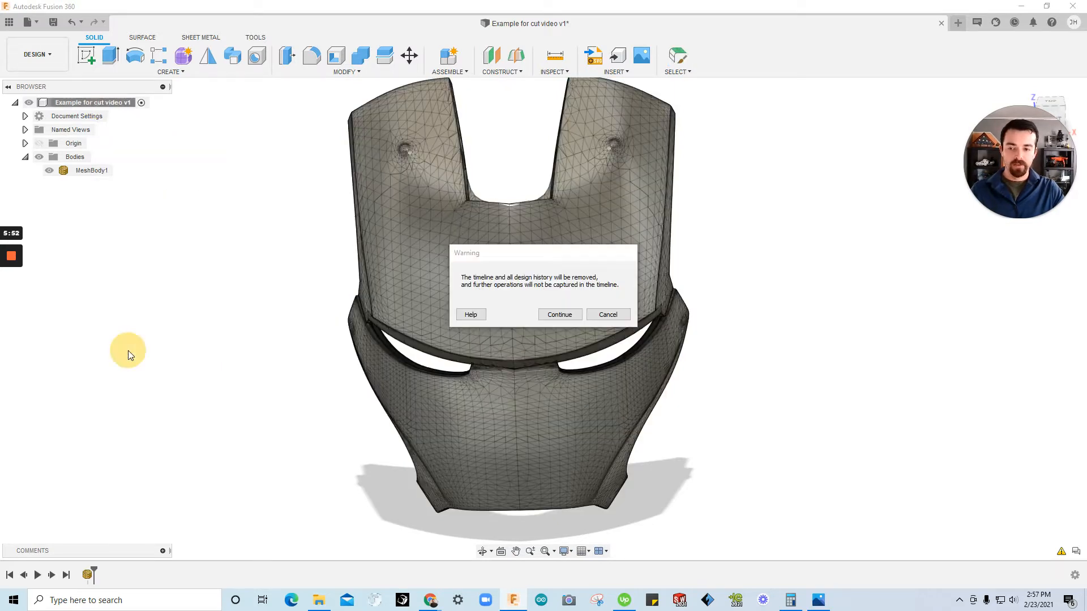
pyautogui.click(558, 315)
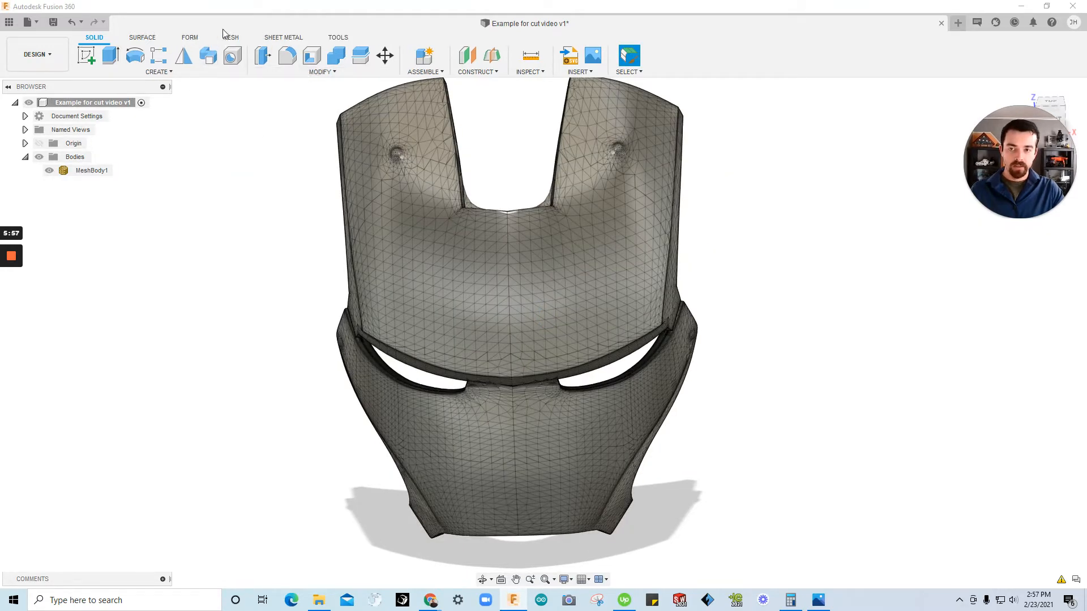
# Try to convert the faceplate mesh to a BRep body as a new component.
pyautogui.click(309, 73)
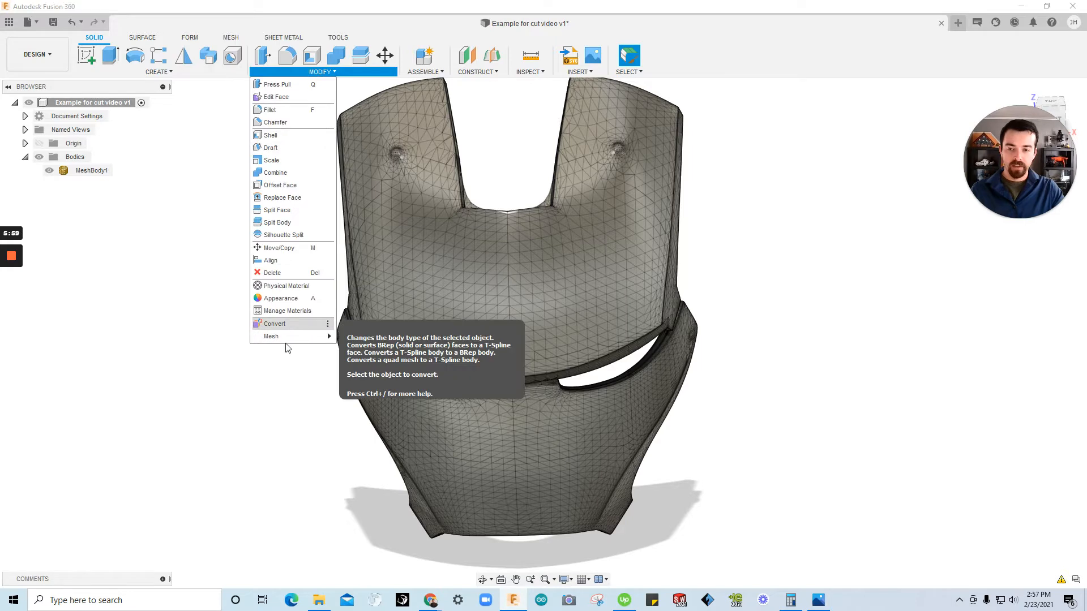
pyautogui.moveTo(278, 343)
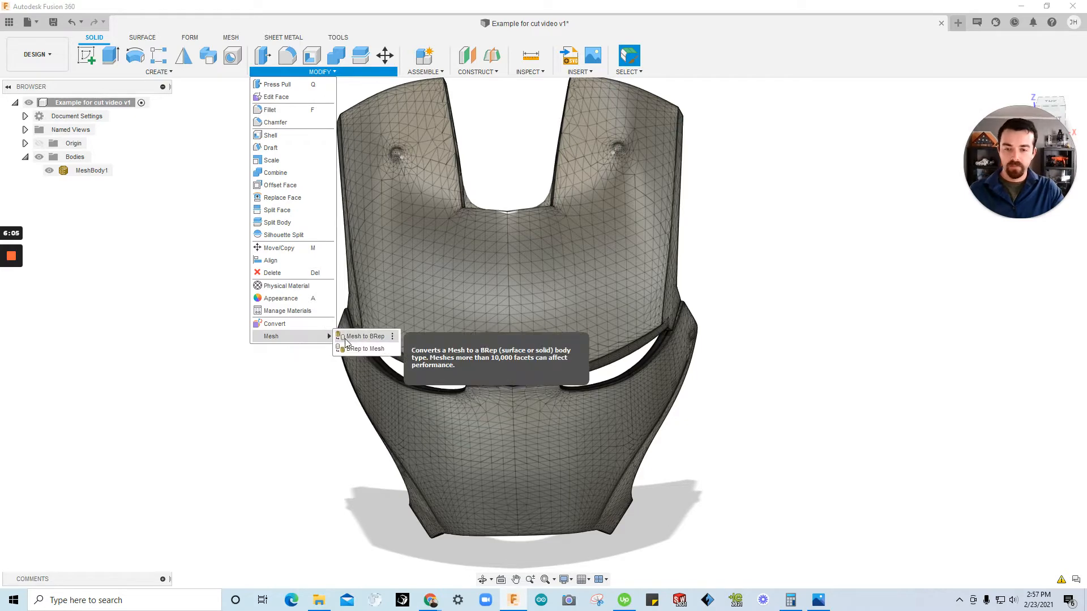
pyautogui.click(347, 338)
pyautogui.click(503, 301)
pyautogui.keyDown('shift'); pyautogui.moveTo(554, 294); pyautogui.dragTo(804, 198, button='middle'); pyautogui.keyUp('shift')
pyautogui.click(912, 158)
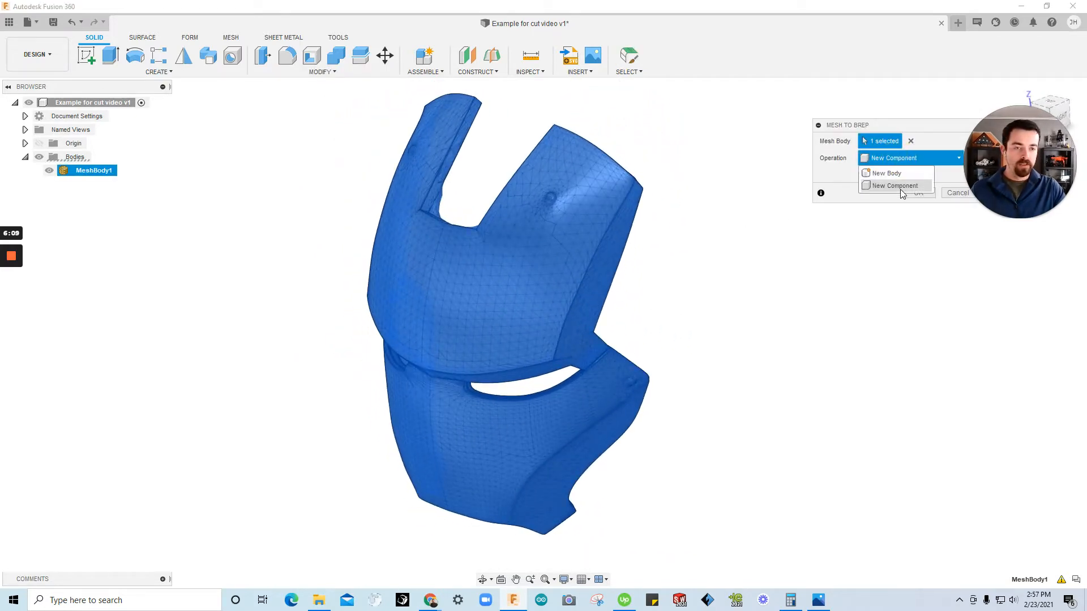
pyautogui.click(901, 186)
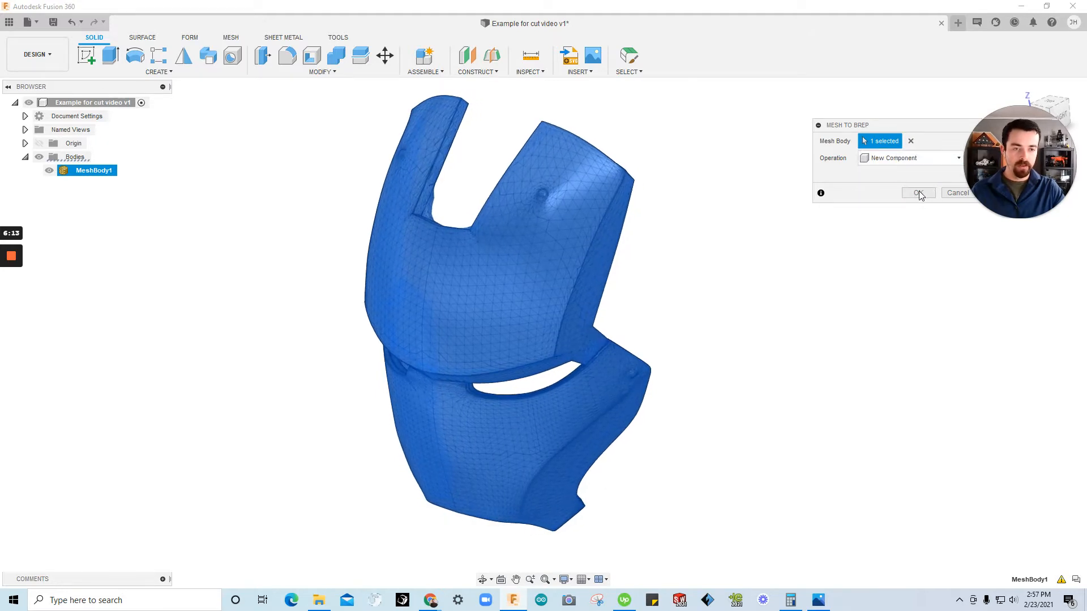
pyautogui.click(918, 193)
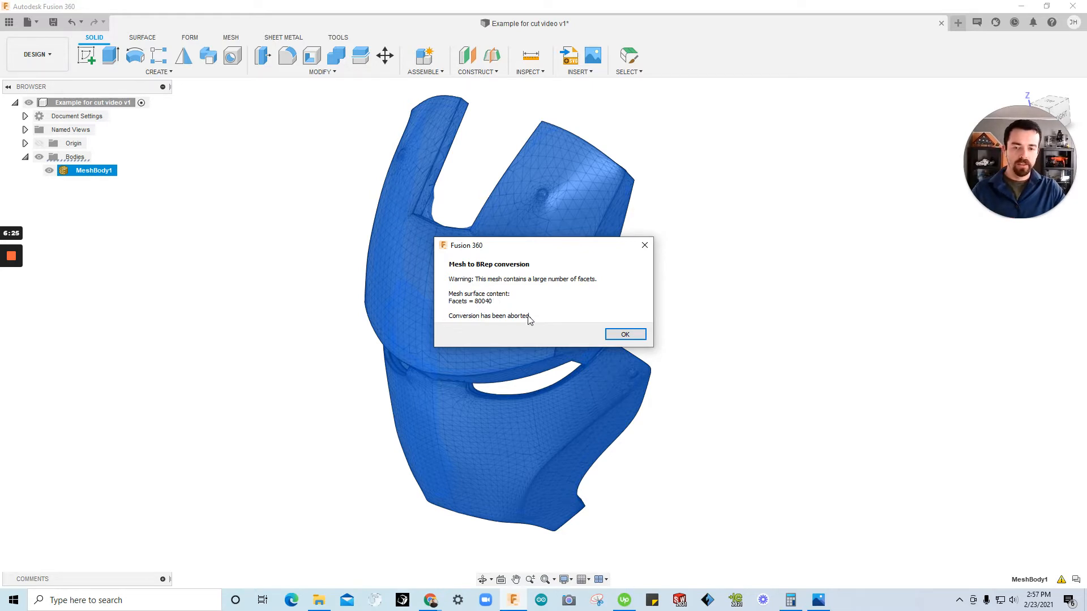
pyautogui.click(624, 335)
pyautogui.click(240, 205)
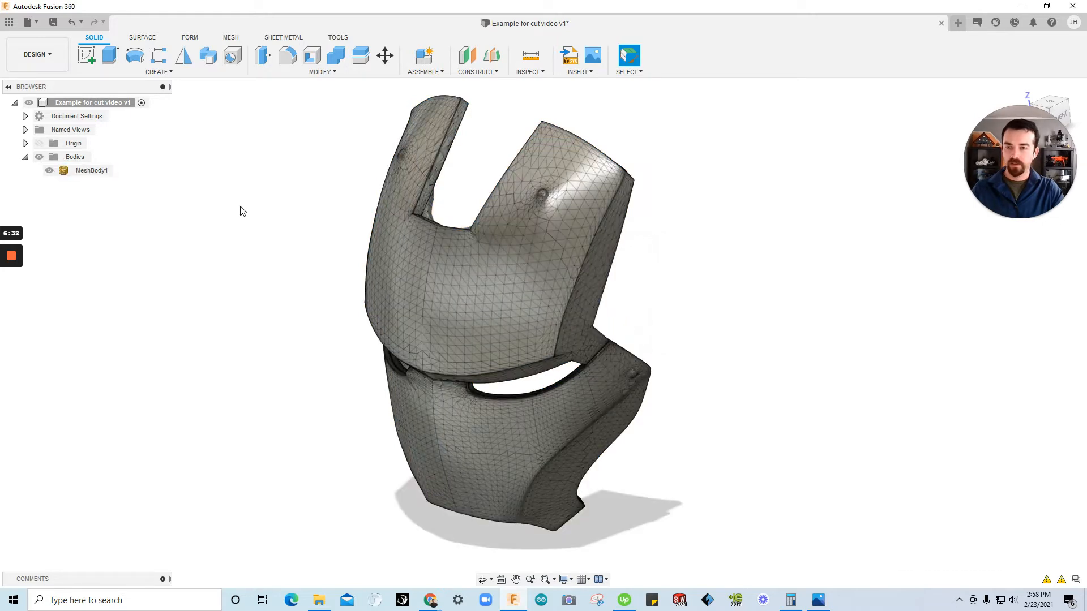
pyautogui.click(229, 38)
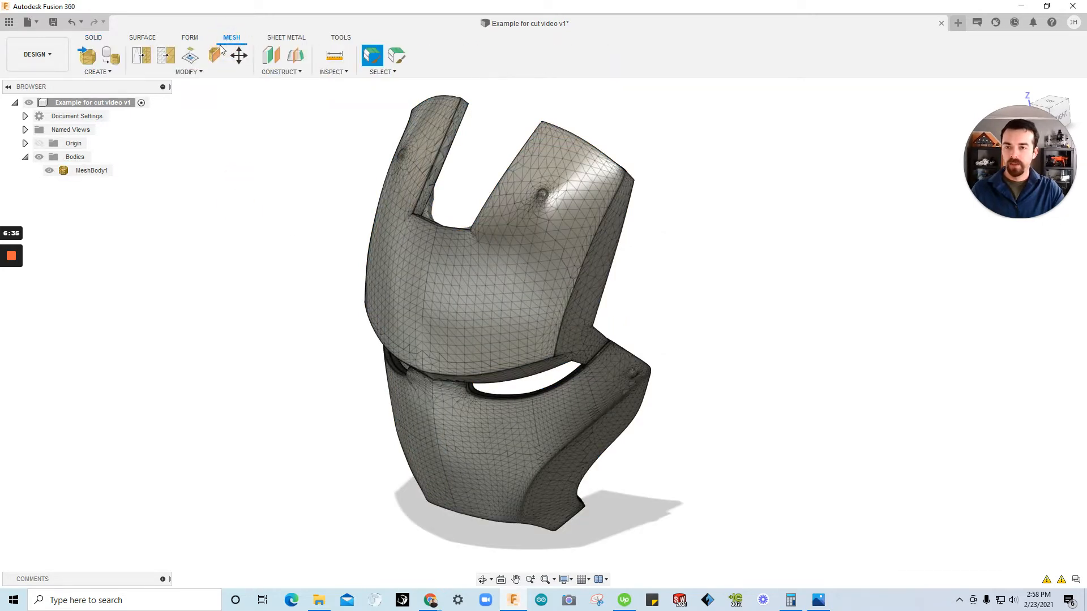
pyautogui.click(187, 72)
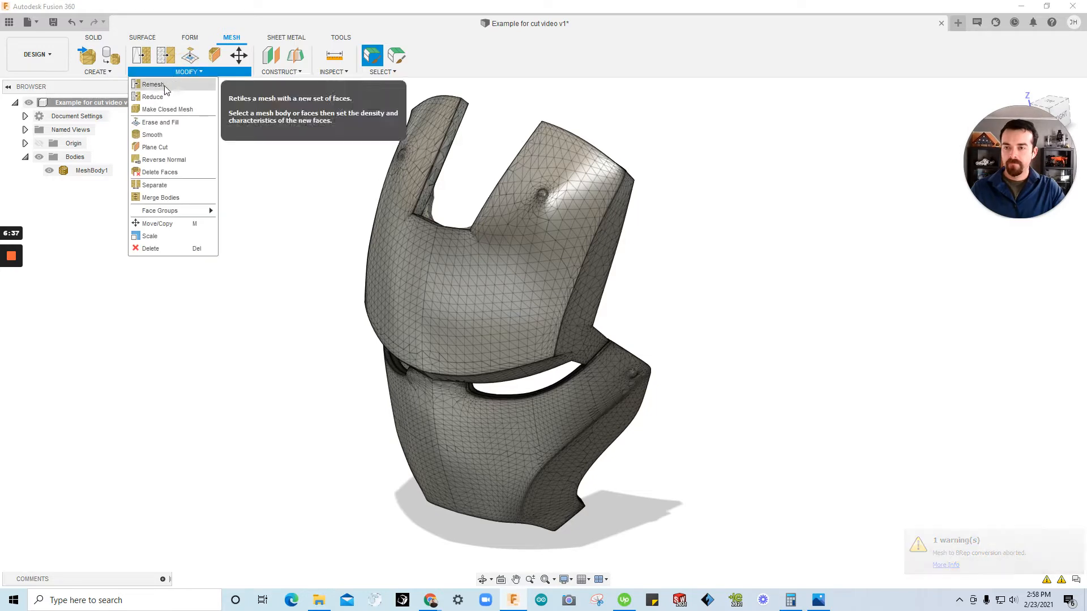
pyautogui.click(159, 100)
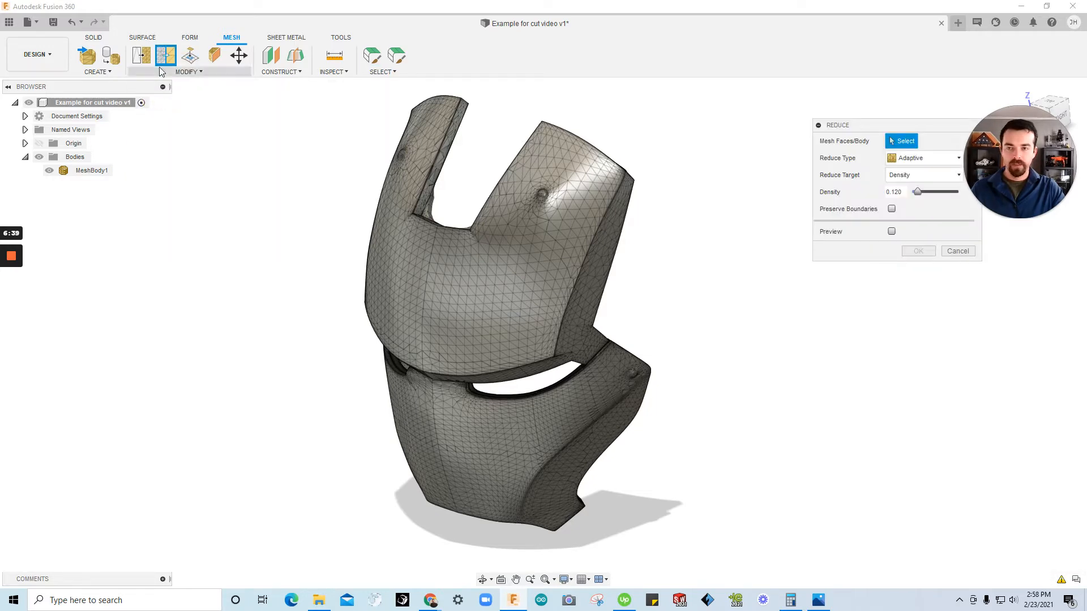
pyautogui.keyDown('shift'); pyautogui.moveTo(255, 218); pyautogui.dragTo(647, 235, button='middle'); pyautogui.keyUp('shift')
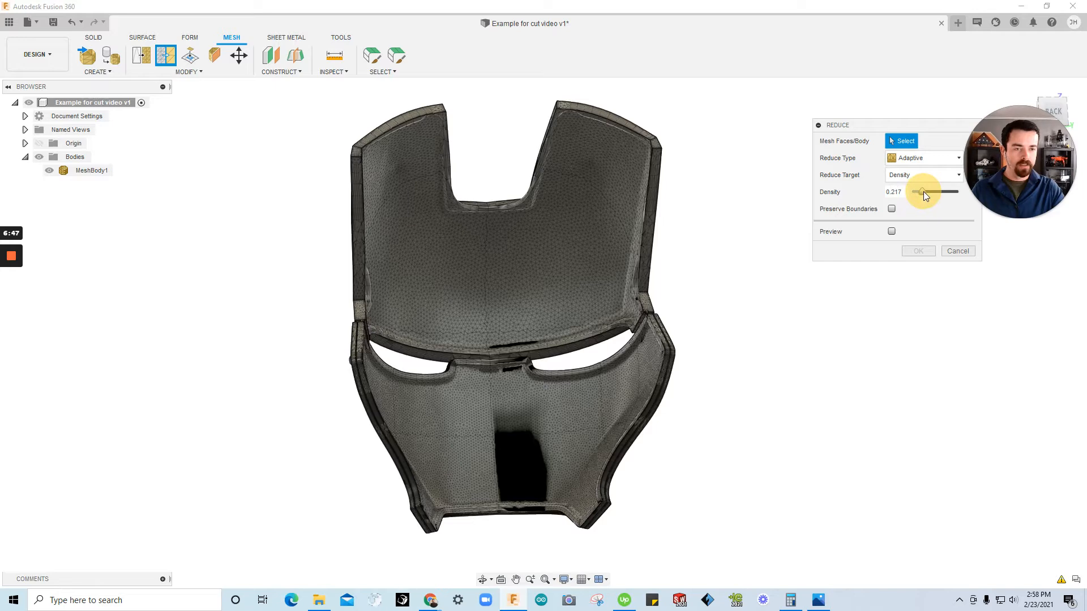
pyautogui.moveTo(919, 192); pyautogui.dragTo(917, 192)
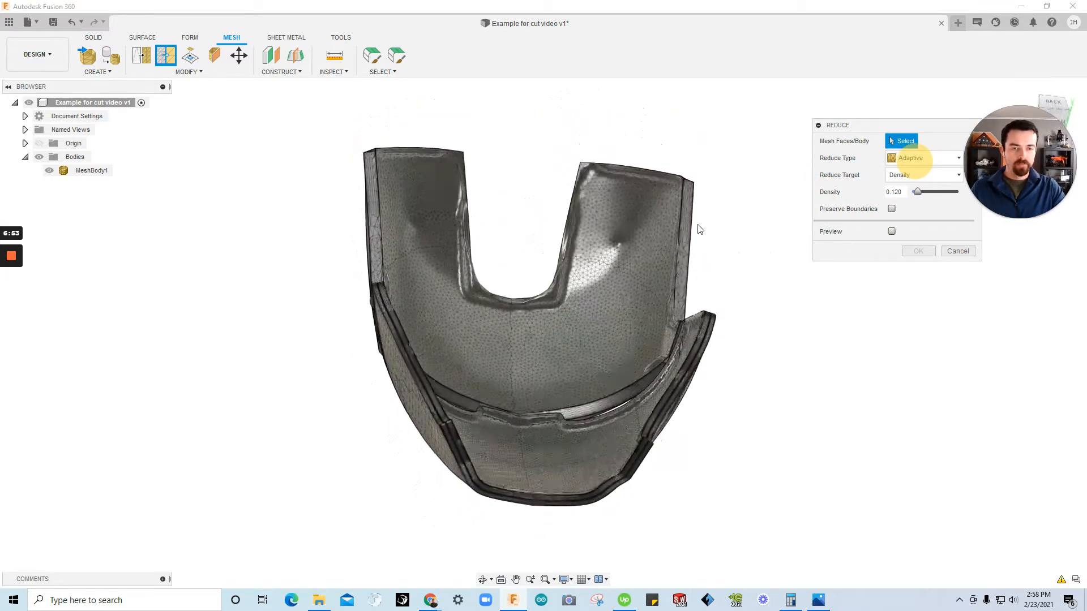
pyautogui.click(651, 224)
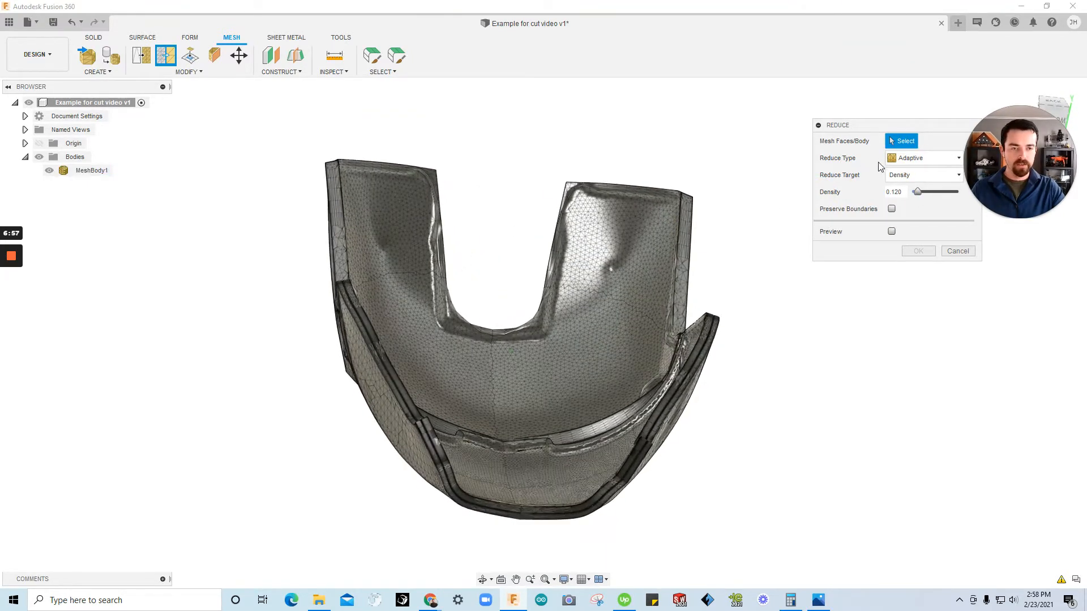
pyautogui.scroll(5, 725, 224)
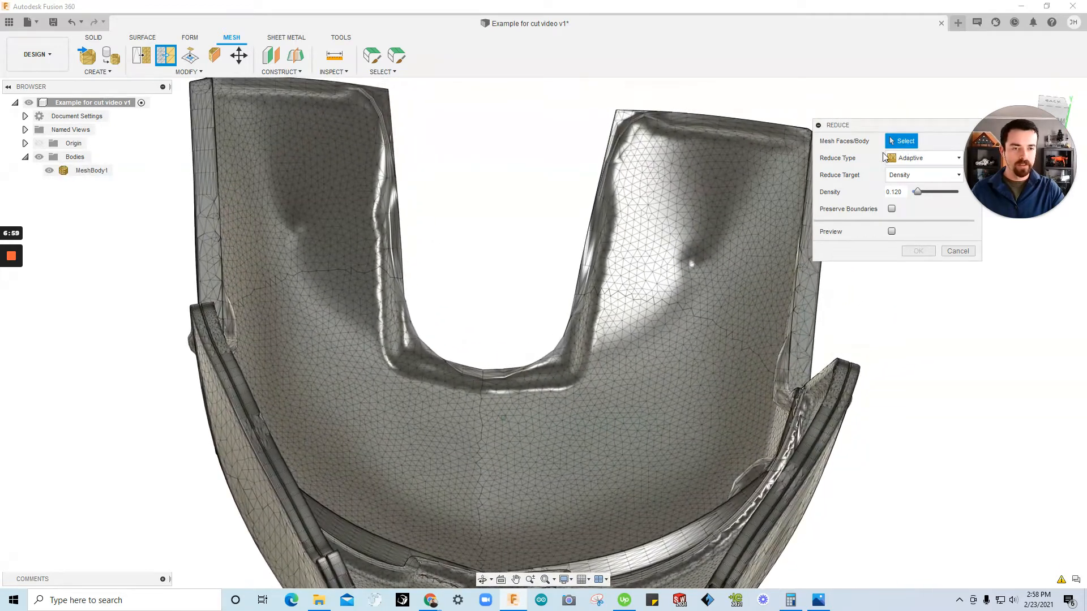
pyautogui.click(903, 141)
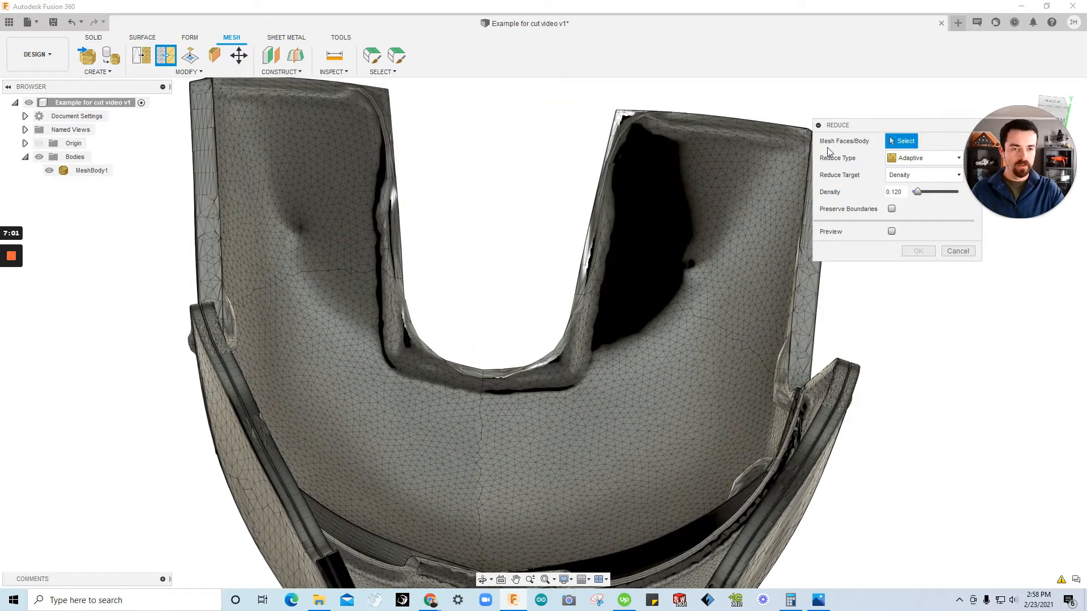
pyautogui.keyDown('shift'); pyautogui.moveTo(786, 196); pyautogui.dragTo(616, 316, button='middle'); pyautogui.keyUp('shift')
pyautogui.moveTo(612, 246)
pyautogui.mouseDown()
pyautogui.moveTo(607, 451)
pyautogui.moveTo(585, 455)
pyautogui.moveTo(575, 262)
pyautogui.mouseUp()
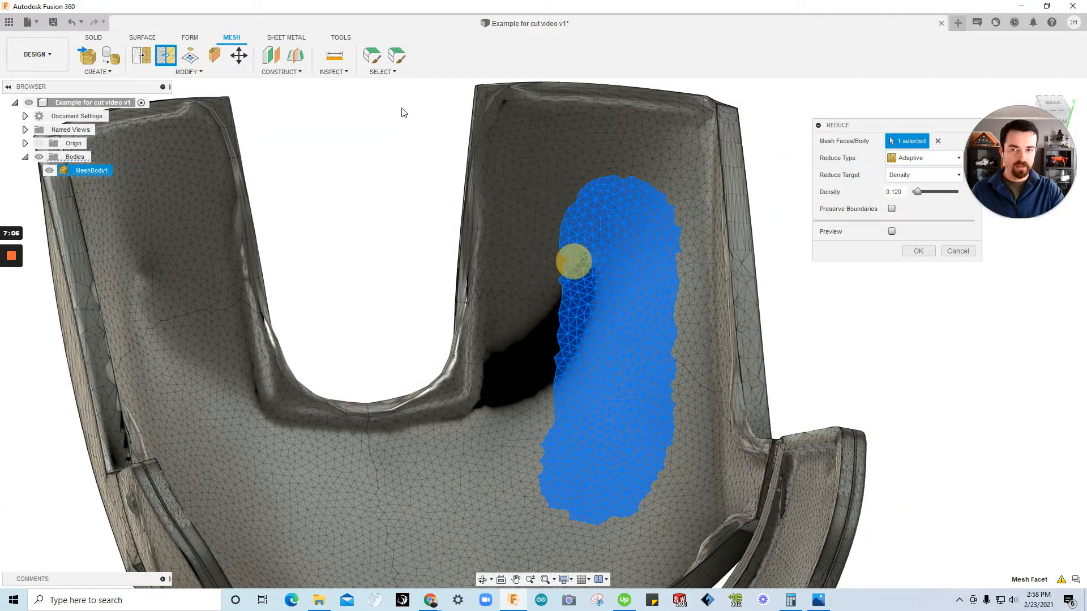
pyautogui.click(390, 71)
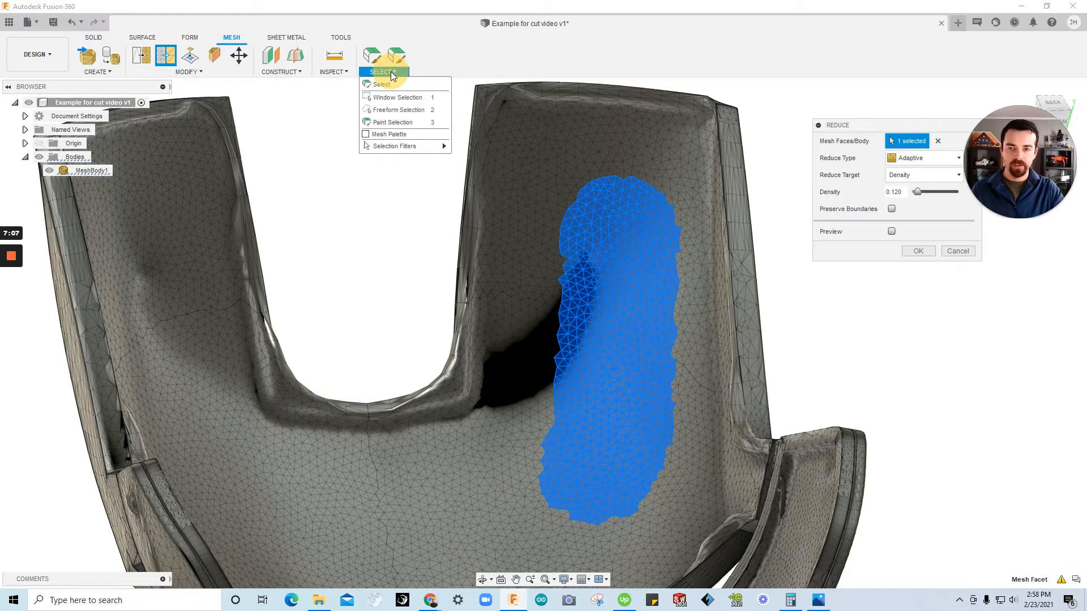
pyautogui.click(390, 126)
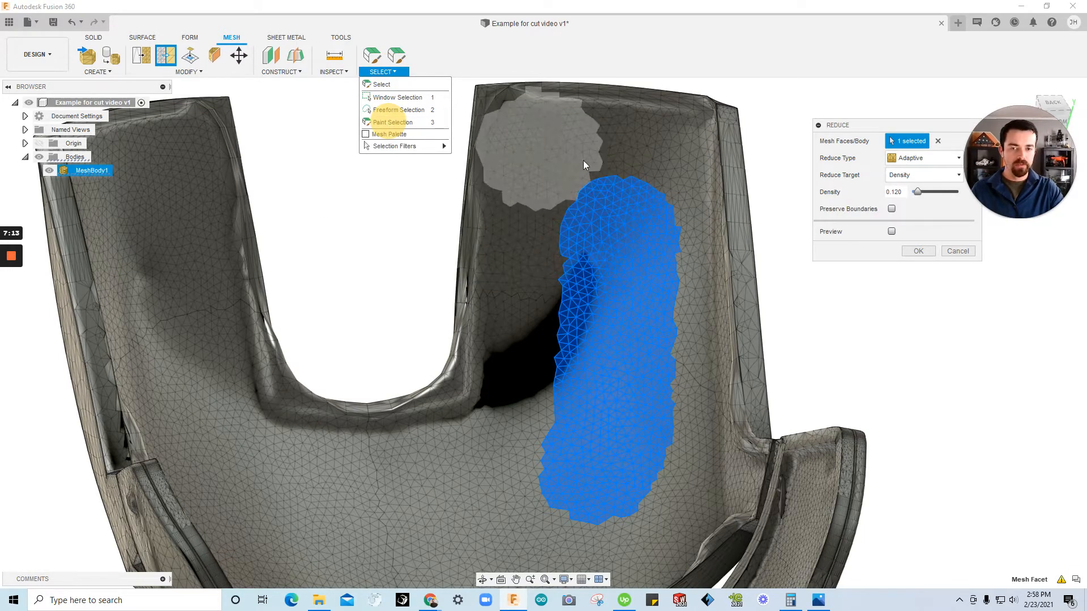
pyautogui.keyDown('shift'); pyautogui.moveTo(547, 215); pyautogui.dragTo(506, 206, button='middle'); pyautogui.keyUp('shift')
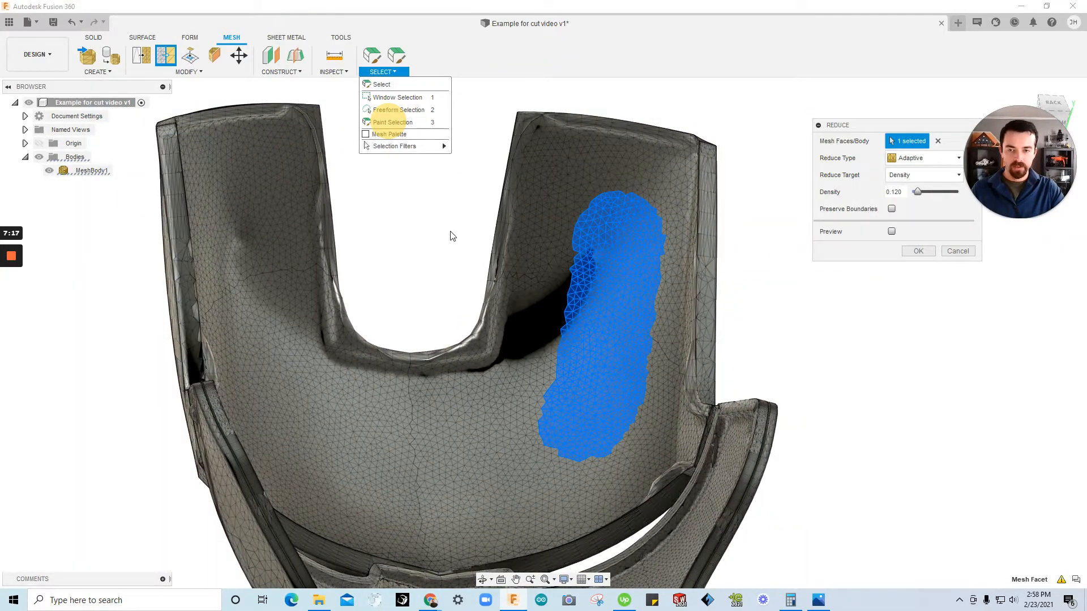
pyautogui.keyDown('shift'); pyautogui.moveTo(450, 231); pyautogui.dragTo(460, 329, button='middle'); pyautogui.keyUp('shift')
pyautogui.scroll(5, 517, 400)
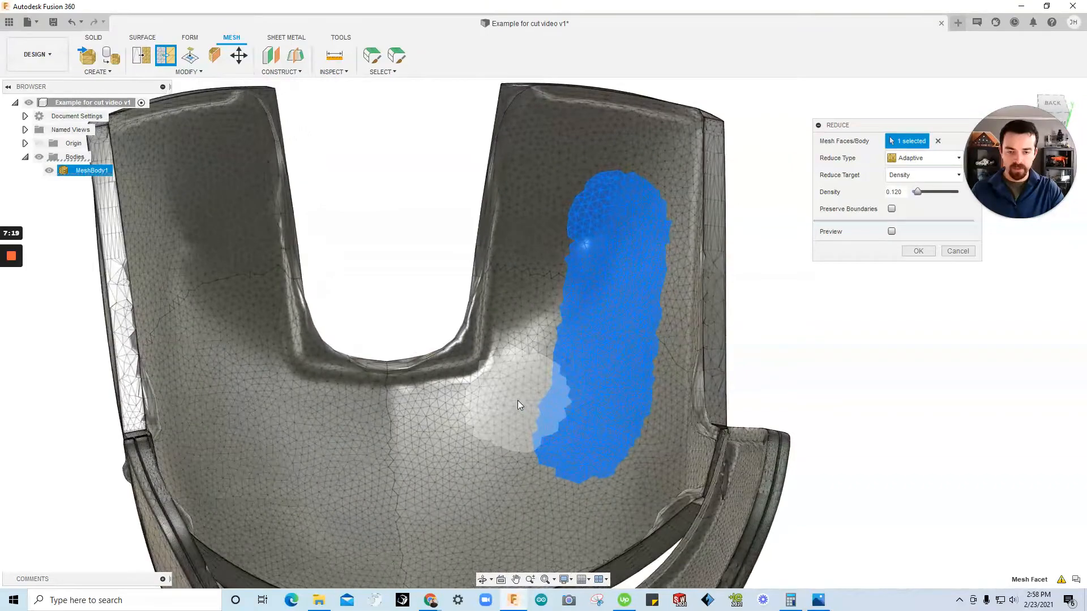
pyautogui.scroll(-4, 521, 398)
pyautogui.click(516, 466)
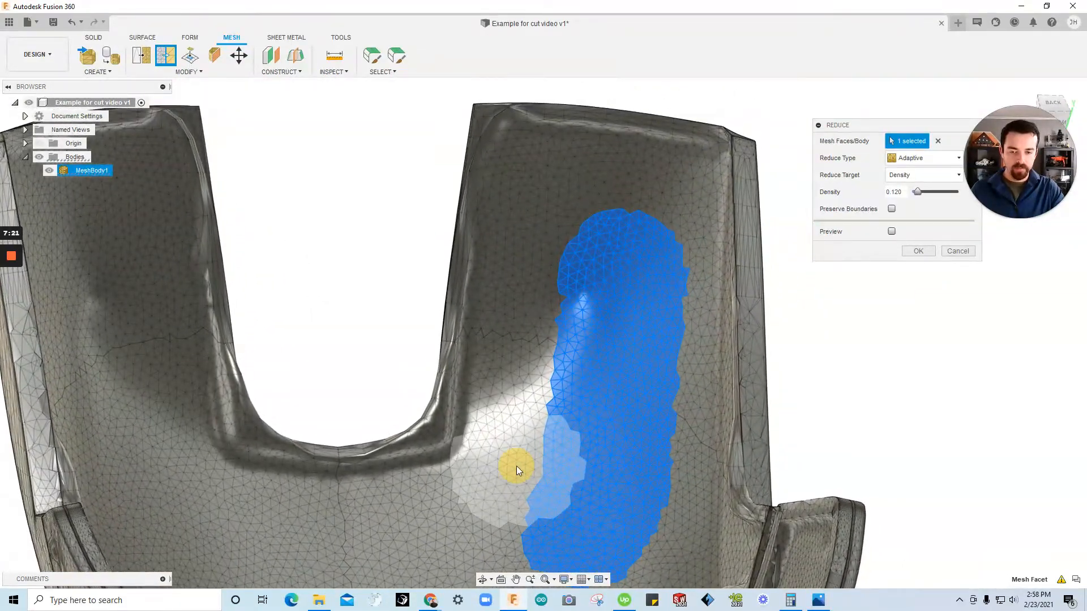
pyautogui.moveTo(519, 421)
pyautogui.keyDown('shift'); pyautogui.mouseDown(button='middle')
pyautogui.moveTo(537, 344)
pyautogui.moveTo(556, 371)
pyautogui.moveTo(549, 335)
pyautogui.moveTo(569, 440)
pyautogui.mouseUp(button='middle'); pyautogui.keyUp('shift')
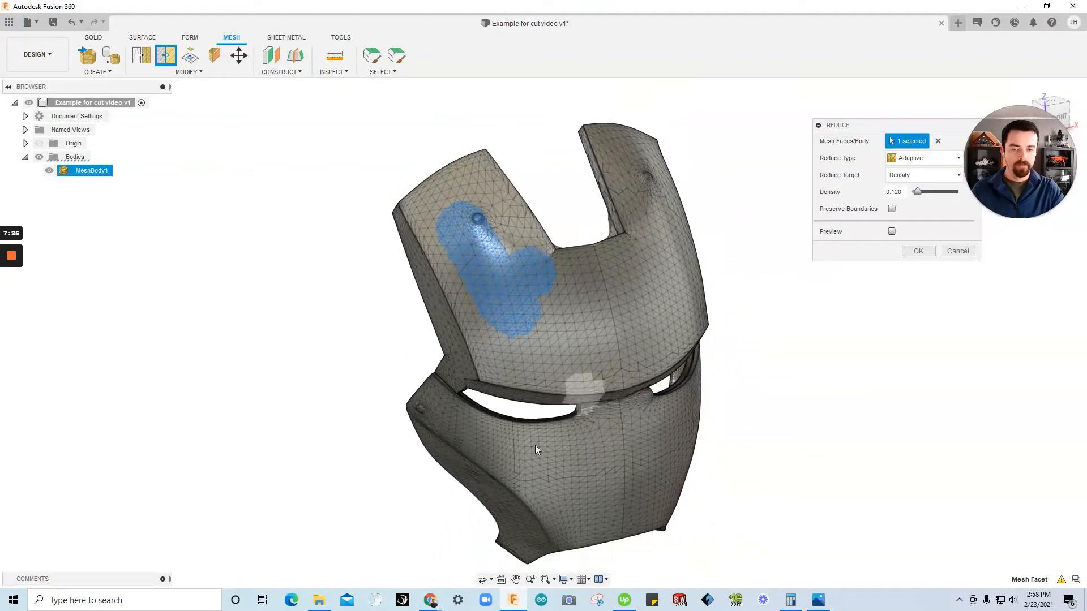
pyautogui.press('Escape')
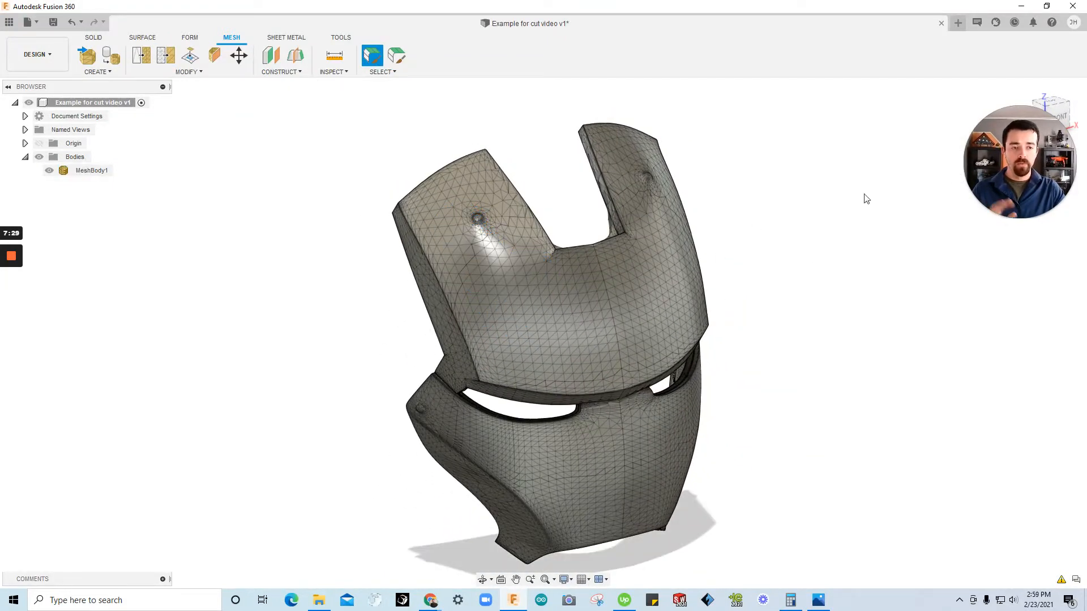
pyautogui.click(1007, 227)
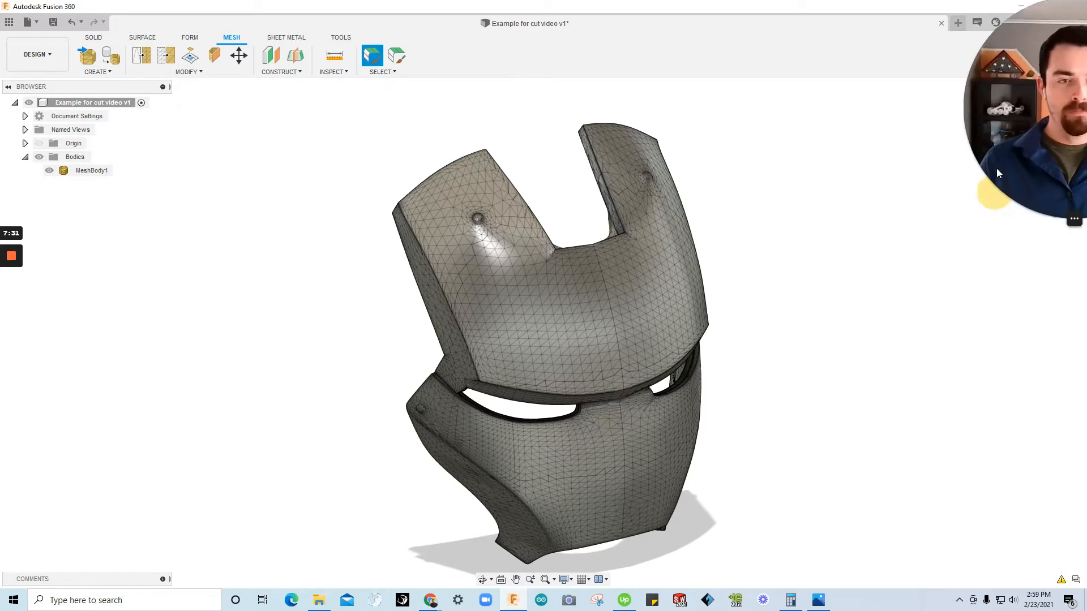
pyautogui.moveTo(876, 207); pyautogui.dragTo(644, 228)
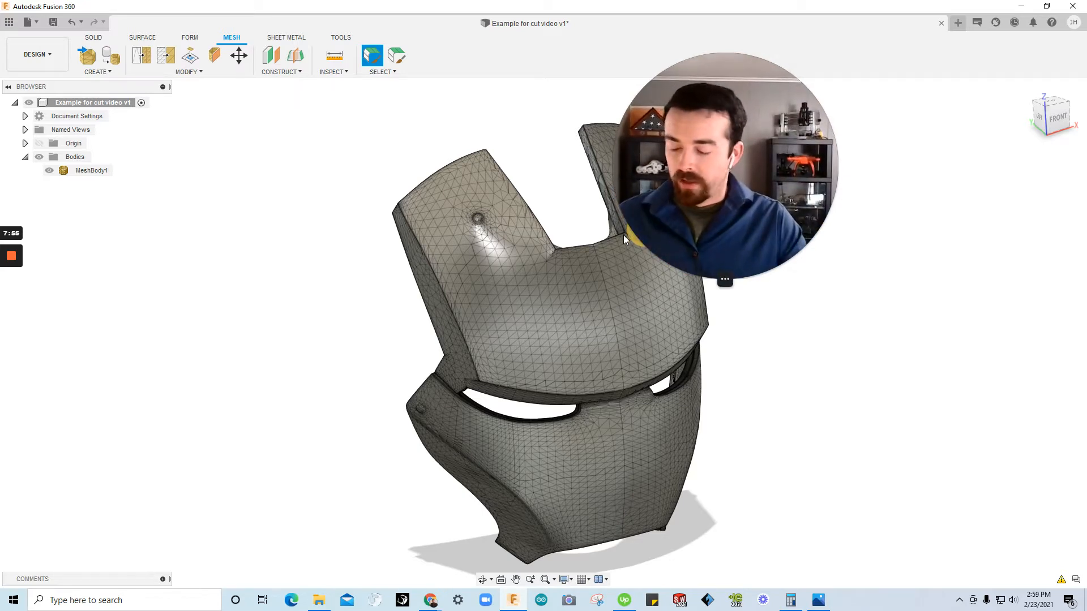
pyautogui.click(502, 304)
pyautogui.keyDown('shift'); pyautogui.moveTo(376, 274); pyautogui.dragTo(714, 266, button='middle'); pyautogui.keyUp('shift')
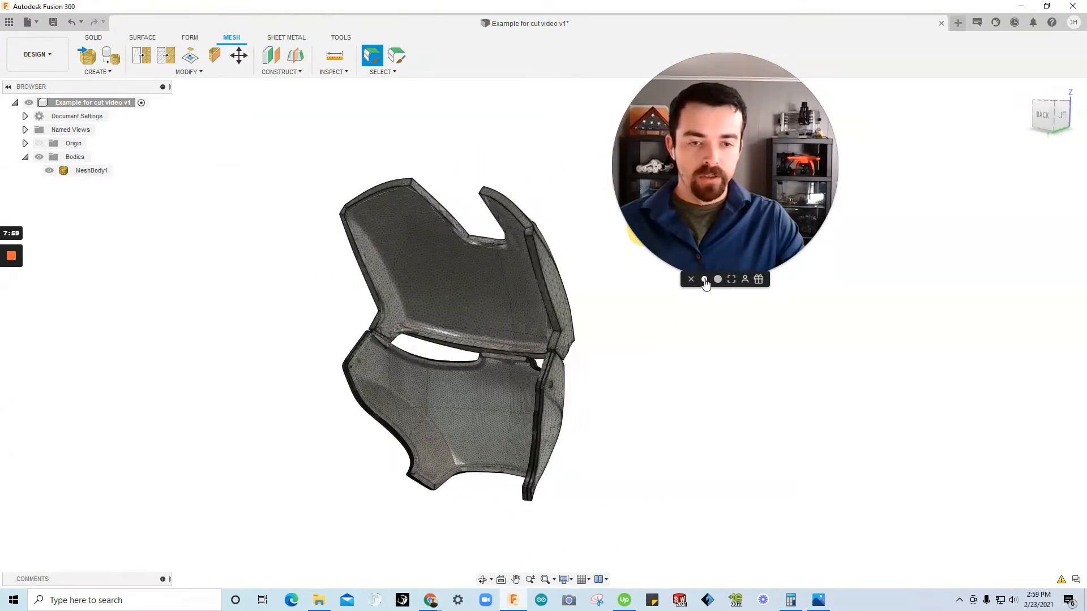
pyautogui.click(704, 279)
pyautogui.moveTo(754, 233); pyautogui.dragTo(1018, 166)
pyautogui.click(1042, 115)
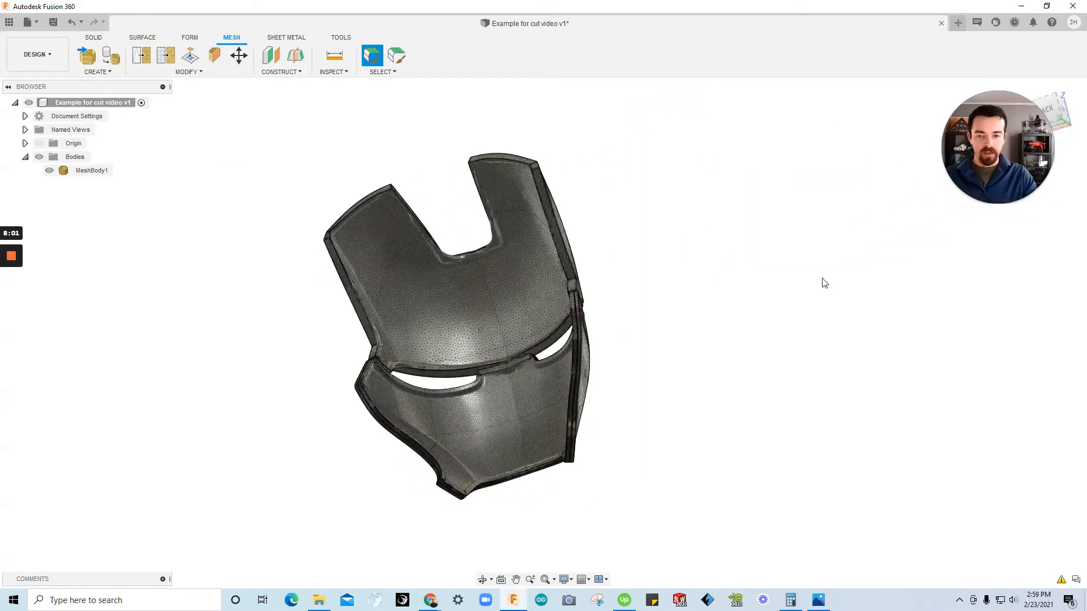
# Reduce a painted strip of faces on one forehead prong's inner surface, using the Adaptive type with a density of 0.120.
pyautogui.click(508, 333)
pyautogui.scroll(5, 436, 307)
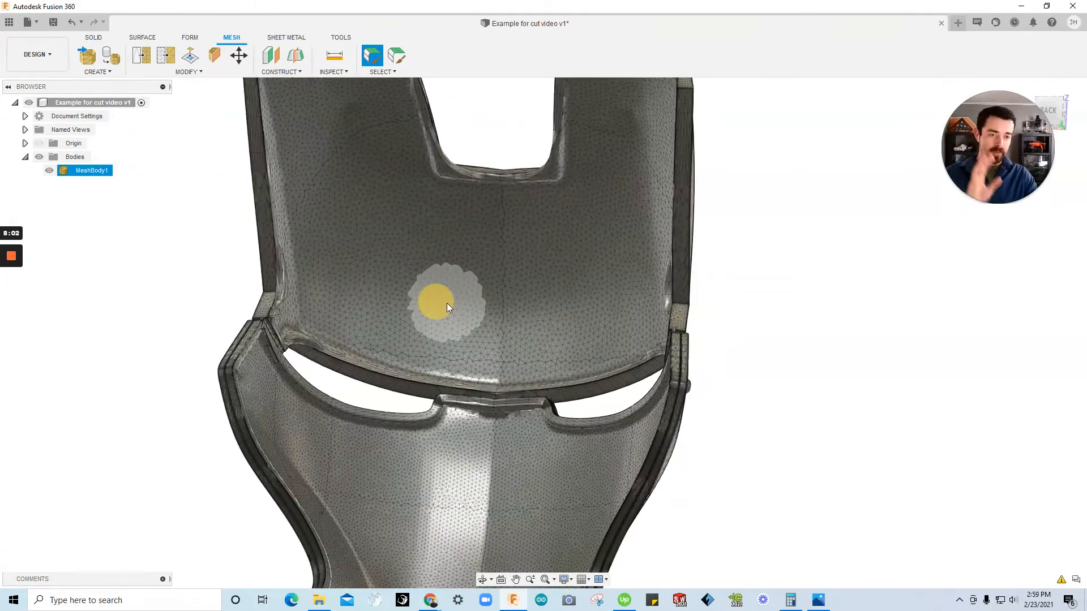
pyautogui.keyDown('shift'); pyautogui.moveTo(447, 308); pyautogui.dragTo(413, 226, button='middle'); pyautogui.keyUp('shift')
pyautogui.click(165, 56)
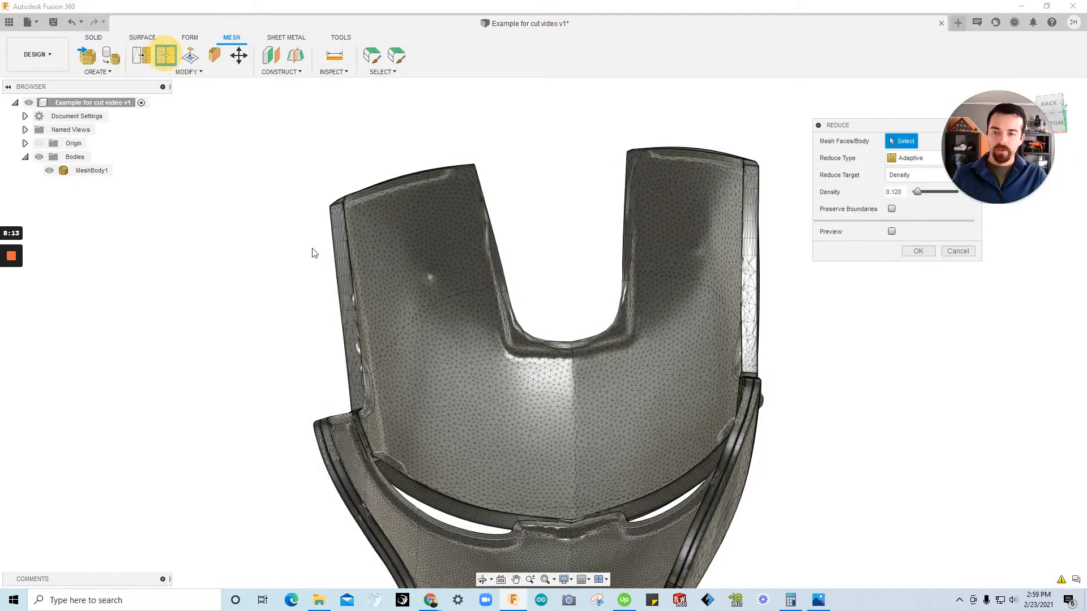
pyautogui.keyDown('shift'); pyautogui.moveTo(279, 232); pyautogui.dragTo(516, 378, button='middle'); pyautogui.keyUp('shift')
pyautogui.moveTo(494, 379)
pyautogui.mouseDown()
pyautogui.moveTo(452, 276)
pyautogui.moveTo(444, 193)
pyautogui.mouseUp()
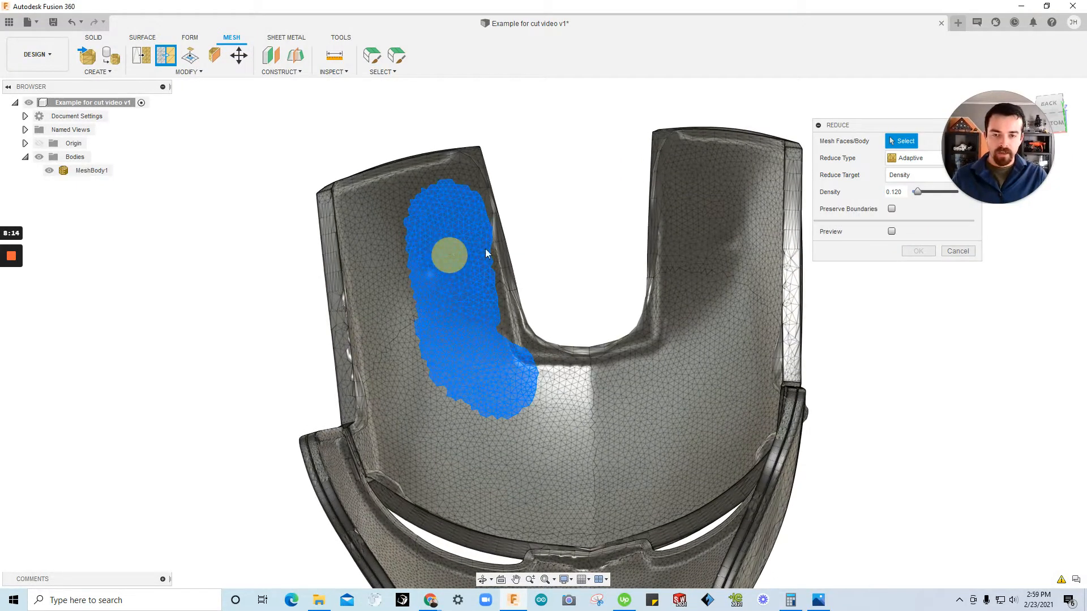
pyautogui.click(912, 252)
# Examine the reduced patch of inner faces, clear the selection and undo the reduction.
pyautogui.keyDown('shift'); pyautogui.moveTo(505, 295); pyautogui.dragTo(444, 239, button='middle'); pyautogui.keyUp('shift')
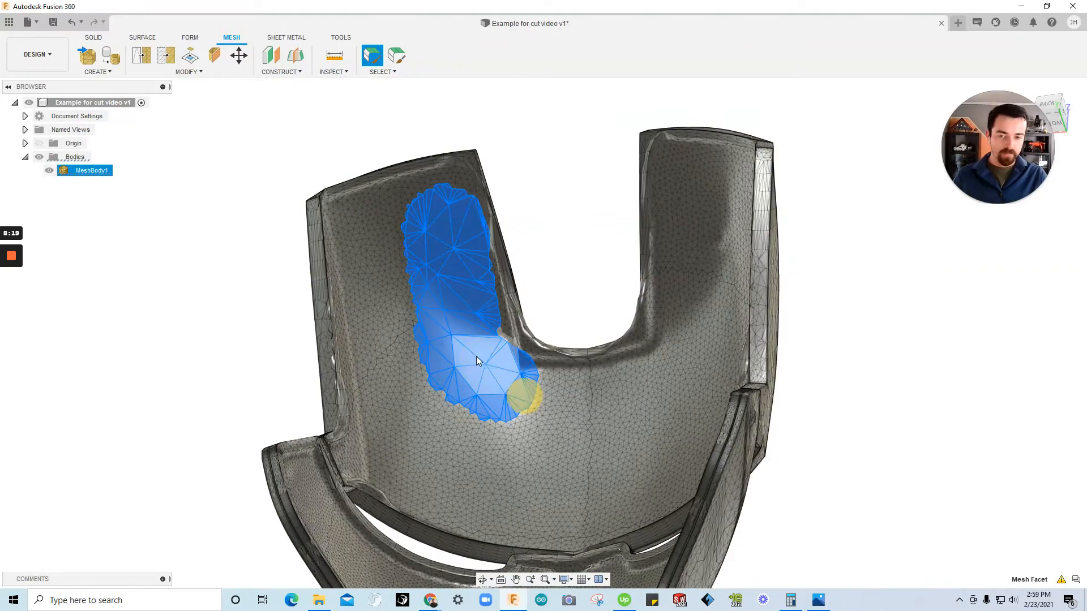
pyautogui.scroll(5, 464, 264)
pyautogui.scroll(-5, 444, 365)
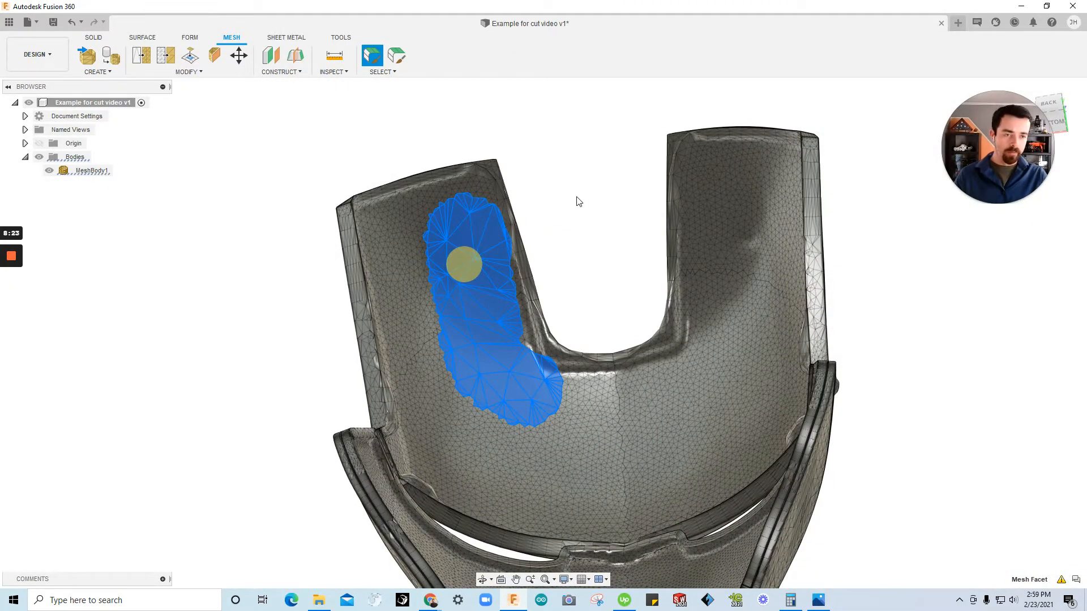
pyautogui.press('Escape')
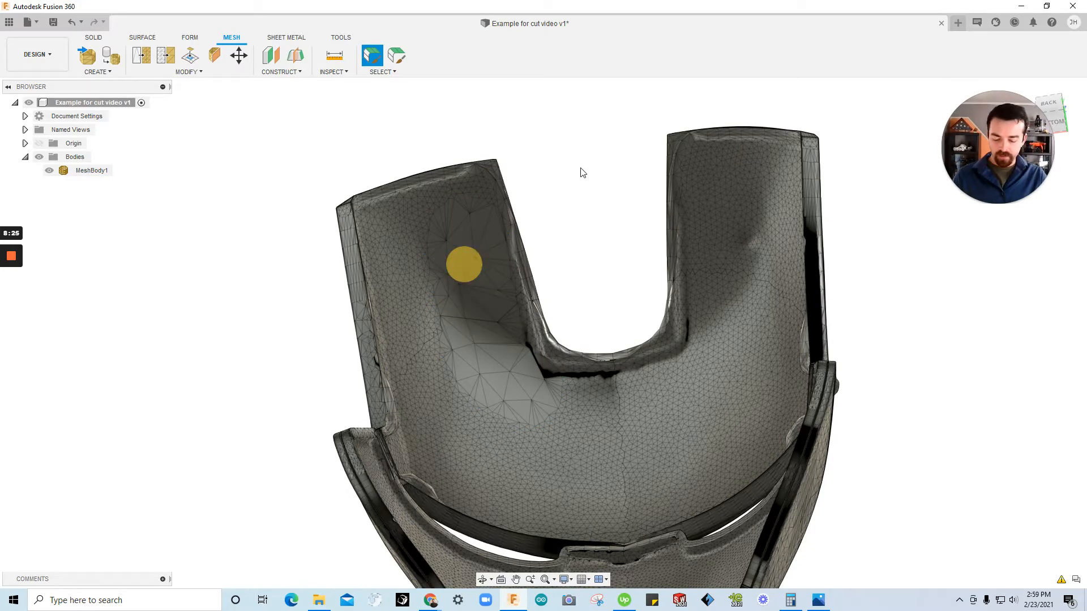
pyautogui.hotkey('ctrl', 'z')
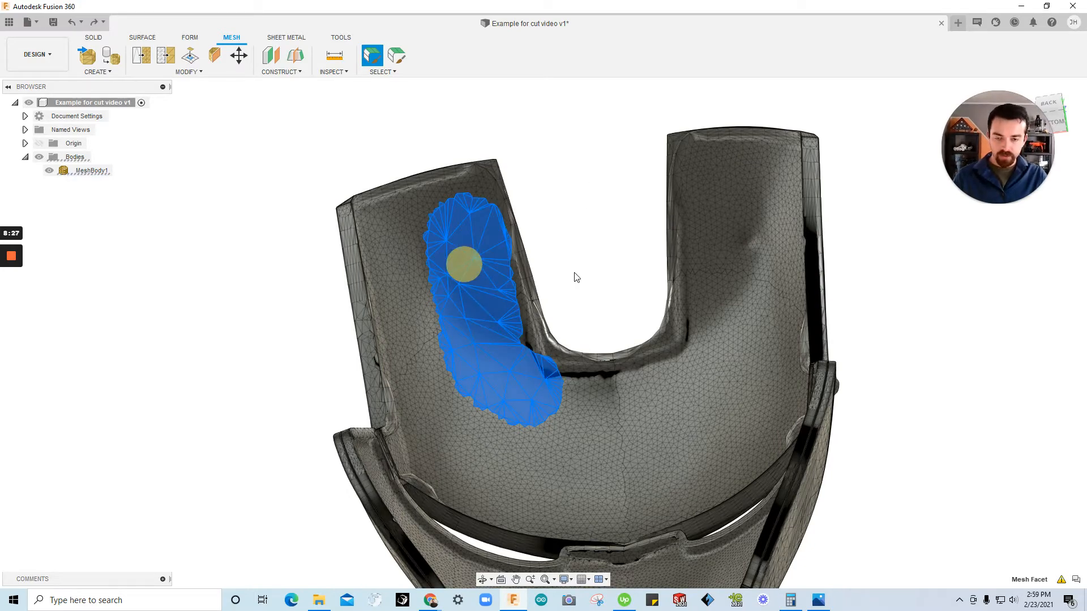
# Paint-select mesh faces along both sides and the upper end of the same forehead prong's inner surface.
pyautogui.moveTo(461, 213); pyautogui.dragTo(388, 232)
pyautogui.moveTo(387, 233)
pyautogui.keyDown('shift'); pyautogui.mouseDown(button='middle')
pyautogui.moveTo(410, 260)
pyautogui.moveTo(426, 220)
pyautogui.mouseUp(button='middle'); pyautogui.keyUp('shift')
pyautogui.moveTo(423, 209); pyautogui.dragTo(391, 321)
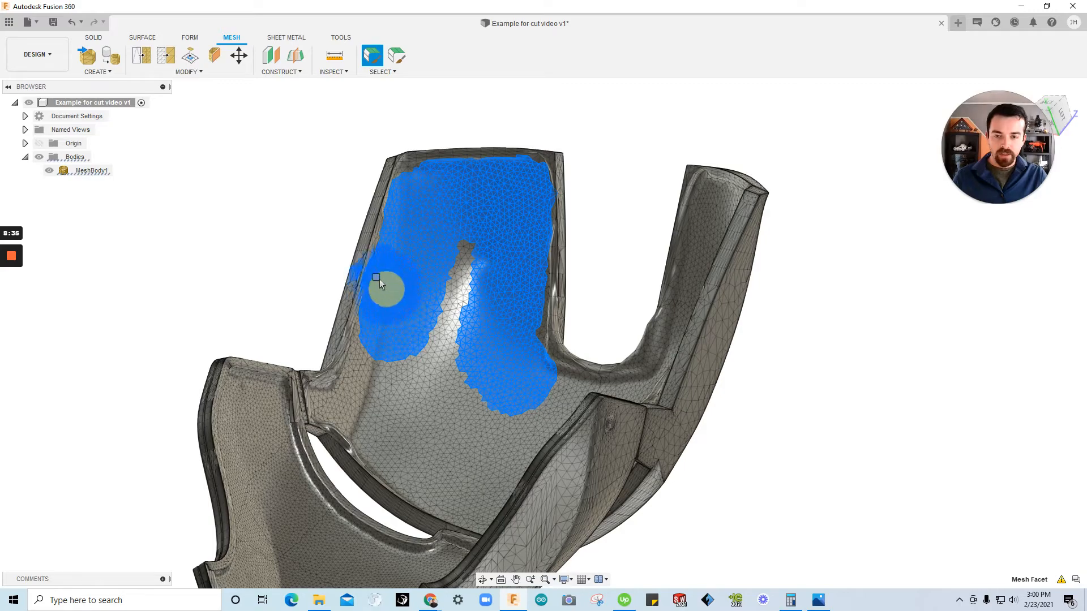
# Try an Adaptive reduction at density 0.120 on the painted prong faces, checking the selection from the outer side.
pyautogui.keyDown('shift'); pyautogui.moveTo(367, 278); pyautogui.dragTo(359, 55, button='middle'); pyautogui.keyUp('shift')
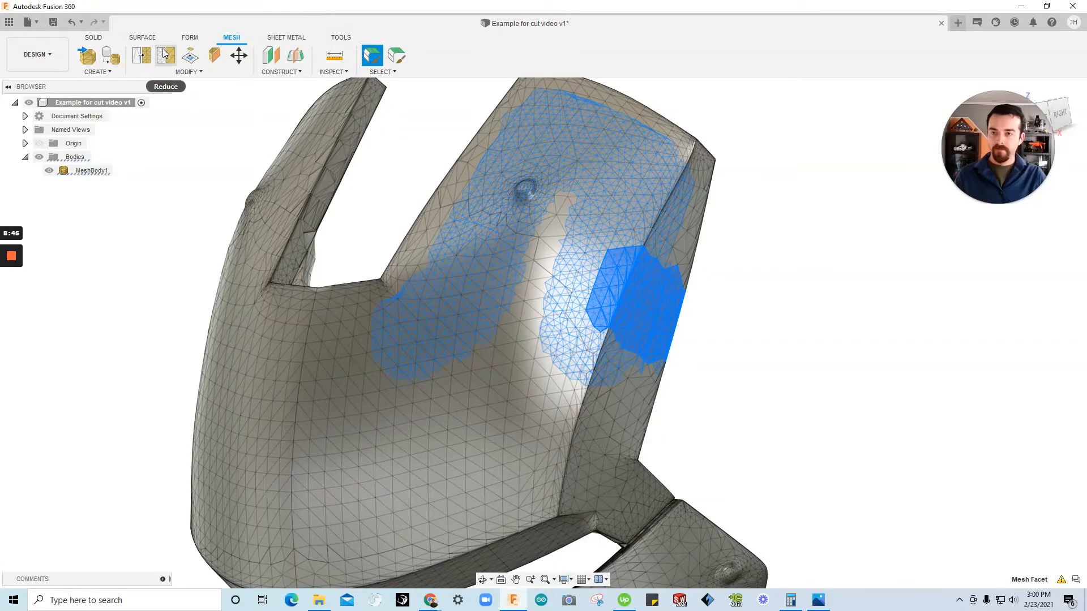
pyautogui.click(163, 57)
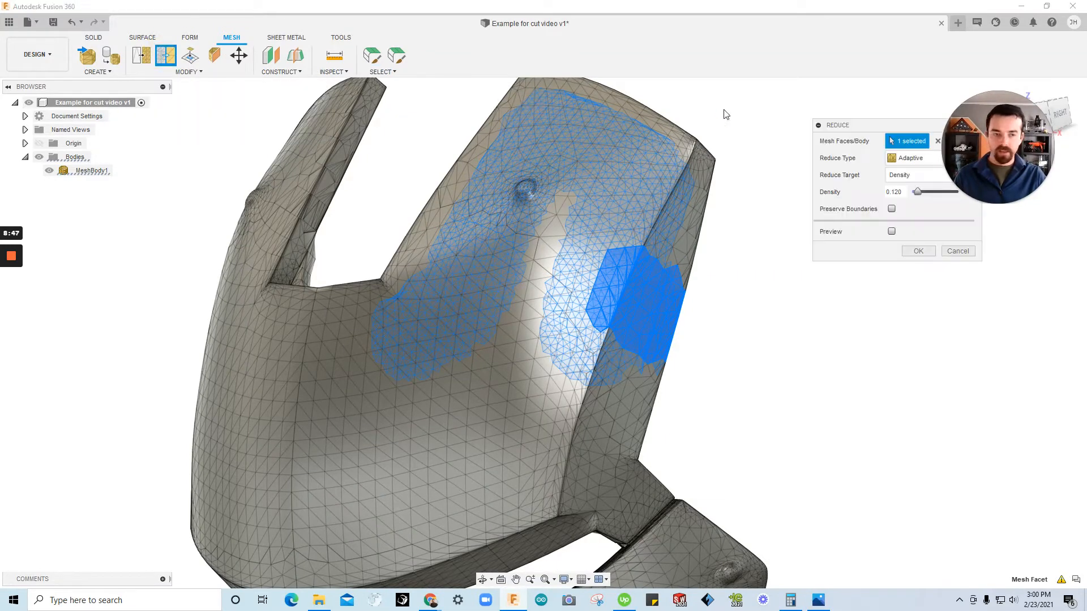
pyautogui.click(918, 252)
pyautogui.keyDown('shift'); pyautogui.moveTo(916, 253); pyautogui.dragTo(813, 297, button='middle'); pyautogui.keyUp('shift')
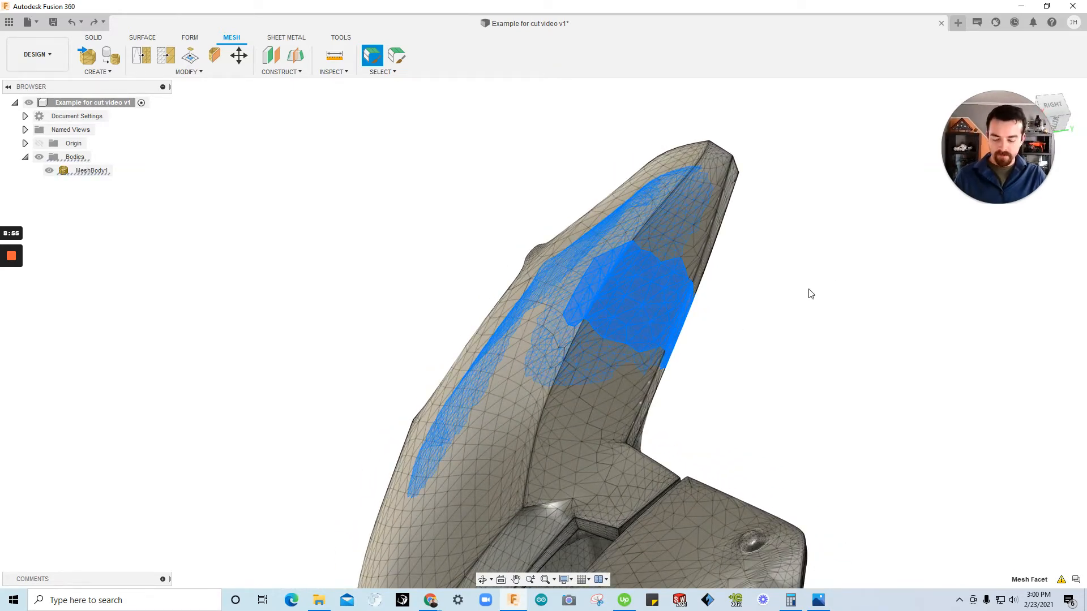
# Extend the painted face selection over the rest of this prong's inner surface and down toward the eye opening.
pyautogui.scroll(-3, 801, 287)
pyautogui.moveTo(776, 271)
pyautogui.keyDown('shift'); pyautogui.mouseDown(button='middle')
pyautogui.moveTo(593, 255)
pyautogui.moveTo(559, 232)
pyautogui.moveTo(562, 195)
pyautogui.mouseUp(button='middle'); pyautogui.keyUp('shift')
pyautogui.moveTo(562, 197)
pyautogui.mouseDown()
pyautogui.moveTo(567, 227)
pyautogui.moveTo(512, 402)
pyautogui.moveTo(565, 442)
pyautogui.moveTo(617, 315)
pyautogui.mouseUp()
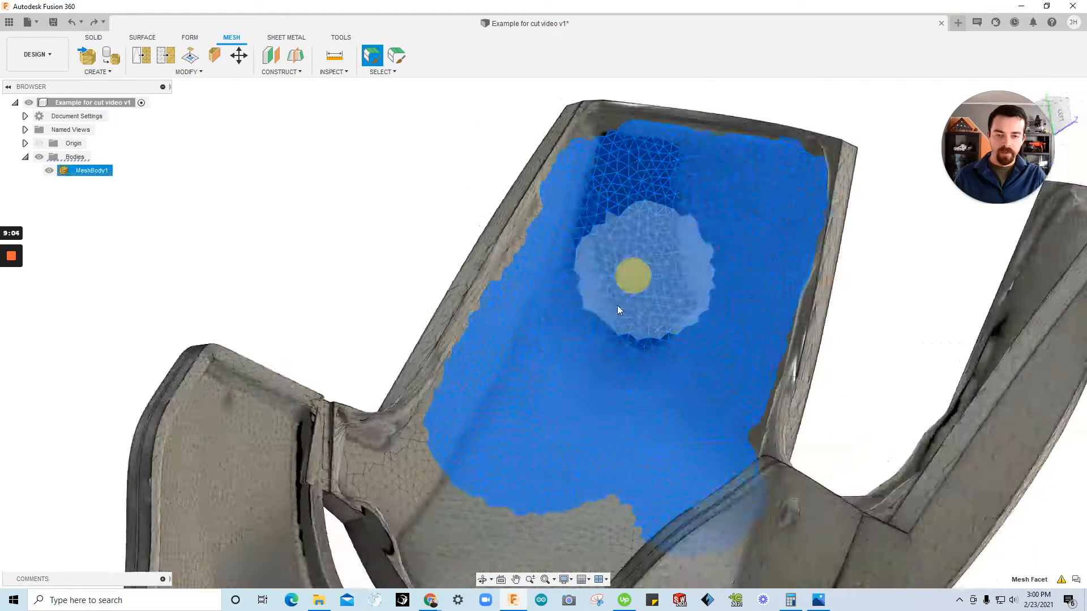
pyautogui.moveTo(617, 305)
pyautogui.keyDown('shift'); pyautogui.mouseDown(button='middle')
pyautogui.moveTo(474, 410)
pyautogui.moveTo(461, 406)
pyautogui.moveTo(551, 348)
pyautogui.mouseUp(button='middle'); pyautogui.keyUp('shift')
pyautogui.moveTo(551, 348)
pyautogui.mouseDown()
pyautogui.moveTo(535, 362)
pyautogui.moveTo(444, 377)
pyautogui.moveTo(416, 355)
pyautogui.moveTo(412, 388)
pyautogui.mouseUp()
pyautogui.moveTo(412, 388)
pyautogui.keyDown('shift'); pyautogui.mouseDown(button='middle')
pyautogui.moveTo(414, 332)
pyautogui.moveTo(443, 337)
pyautogui.mouseUp(button='middle'); pyautogui.keyUp('shift')
pyautogui.moveTo(443, 337)
pyautogui.mouseDown()
pyautogui.moveTo(471, 334)
pyautogui.moveTo(247, 371)
pyautogui.moveTo(211, 424)
pyautogui.moveTo(257, 487)
pyautogui.moveTo(412, 464)
pyautogui.mouseUp()
# Continue painting the face selection across the inner middle of the forehead, between the notch and the brow edge.
pyautogui.moveTo(303, 467)
pyautogui.keyDown('shift'); pyautogui.mouseDown(button='middle')
pyautogui.moveTo(291, 474)
pyautogui.moveTo(319, 369)
pyautogui.moveTo(430, 300)
pyautogui.moveTo(429, 335)
pyautogui.mouseUp(button='middle'); pyautogui.keyUp('shift')
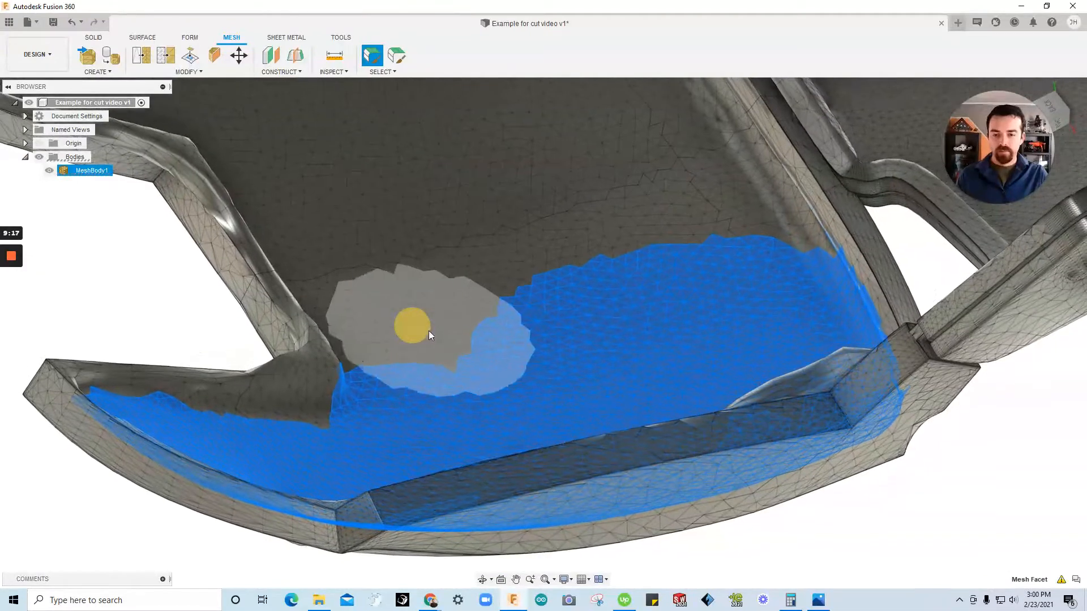
pyautogui.moveTo(432, 331)
pyautogui.mouseDown()
pyautogui.moveTo(321, 179)
pyautogui.moveTo(434, 152)
pyautogui.moveTo(477, 236)
pyautogui.moveTo(535, 270)
pyautogui.moveTo(614, 207)
pyautogui.mouseUp()
pyautogui.moveTo(613, 205)
pyautogui.keyDown('shift'); pyautogui.mouseDown(button='middle')
pyautogui.moveTo(627, 287)
pyautogui.moveTo(698, 376)
pyautogui.mouseUp(button='middle'); pyautogui.keyUp('shift')
pyautogui.moveTo(735, 396)
pyautogui.mouseDown()
pyautogui.moveTo(682, 320)
pyautogui.moveTo(627, 207)
pyautogui.mouseUp()
pyautogui.moveTo(627, 206)
pyautogui.keyDown('shift'); pyautogui.mouseDown(button='middle')
pyautogui.moveTo(622, 336)
pyautogui.moveTo(683, 382)
pyautogui.mouseUp(button='middle'); pyautogui.keyUp('shift')
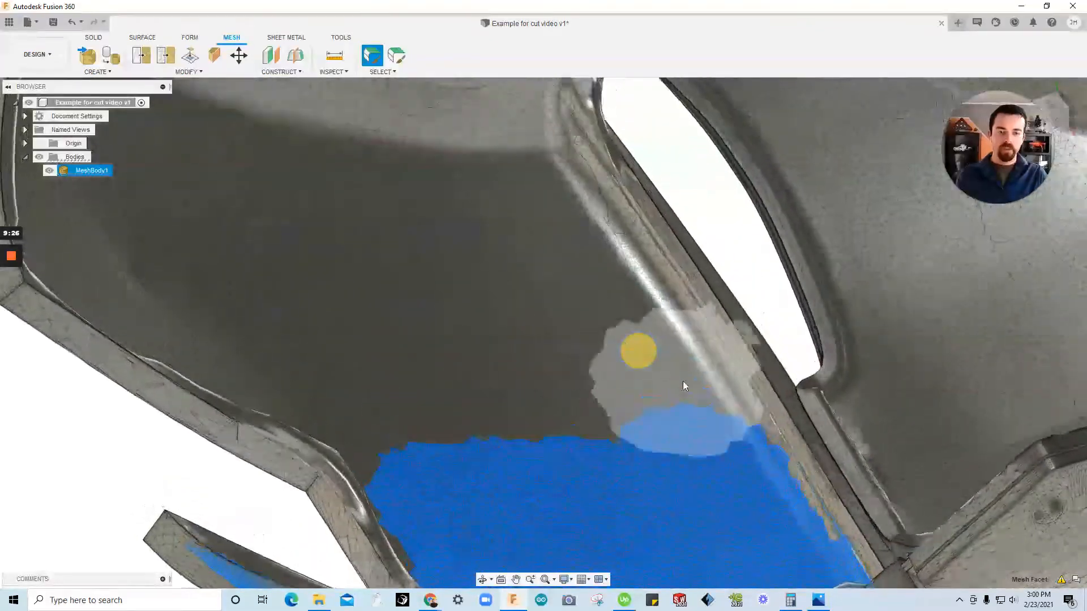
# Paint the rest of the inner forehead into the mesh face selection, covering the second prong and the leftover gaps.
pyautogui.moveTo(668, 441)
pyautogui.mouseDown()
pyautogui.moveTo(522, 236)
pyautogui.moveTo(473, 199)
pyautogui.moveTo(482, 317)
pyautogui.moveTo(388, 355)
pyautogui.moveTo(351, 235)
pyautogui.mouseUp()
pyautogui.moveTo(351, 236)
pyautogui.keyDown('shift'); pyautogui.mouseDown(button='middle')
pyautogui.moveTo(439, 277)
pyautogui.moveTo(464, 250)
pyautogui.mouseUp(button='middle'); pyautogui.keyUp('shift')
pyautogui.moveTo(465, 255)
pyautogui.mouseDown()
pyautogui.moveTo(500, 232)
pyautogui.moveTo(439, 240)
pyautogui.moveTo(307, 203)
pyautogui.moveTo(267, 223)
pyautogui.moveTo(205, 168)
pyautogui.mouseUp()
pyautogui.moveTo(205, 169)
pyautogui.keyDown('shift'); pyautogui.mouseDown(button='middle')
pyautogui.moveTo(372, 439)
pyautogui.moveTo(344, 433)
pyautogui.mouseUp(button='middle'); pyautogui.keyUp('shift')
pyautogui.moveTo(345, 433)
pyautogui.mouseDown()
pyautogui.moveTo(335, 364)
pyautogui.moveTo(207, 177)
pyautogui.moveTo(287, 129)
pyautogui.mouseUp()
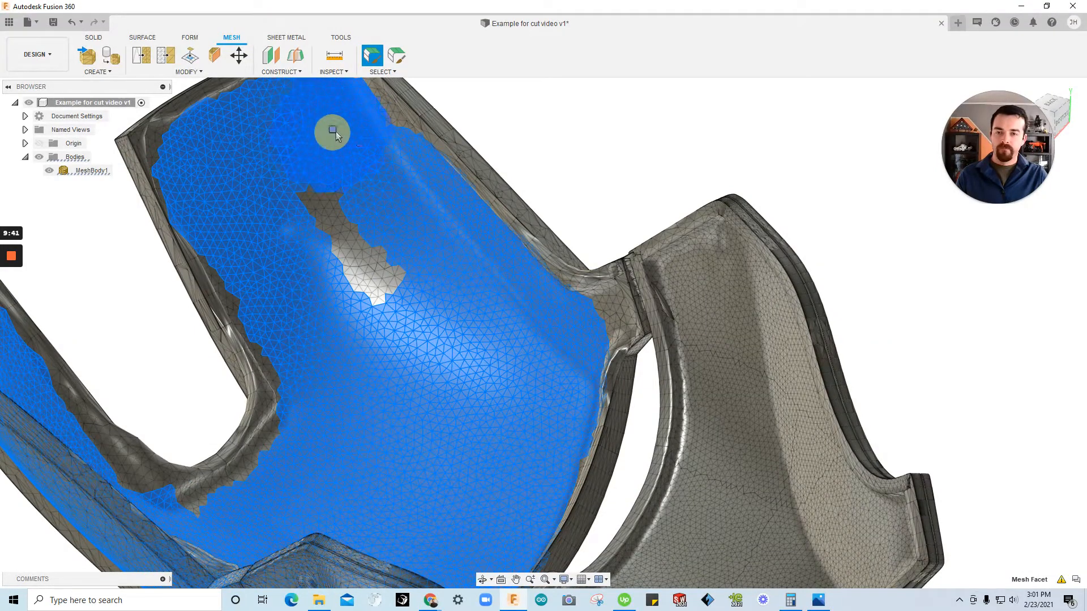
pyautogui.moveTo(369, 208); pyautogui.dragTo(255, 182)
pyautogui.keyDown('shift'); pyautogui.moveTo(255, 182); pyautogui.dragTo(316, 332, button='middle'); pyautogui.keyUp('shift')
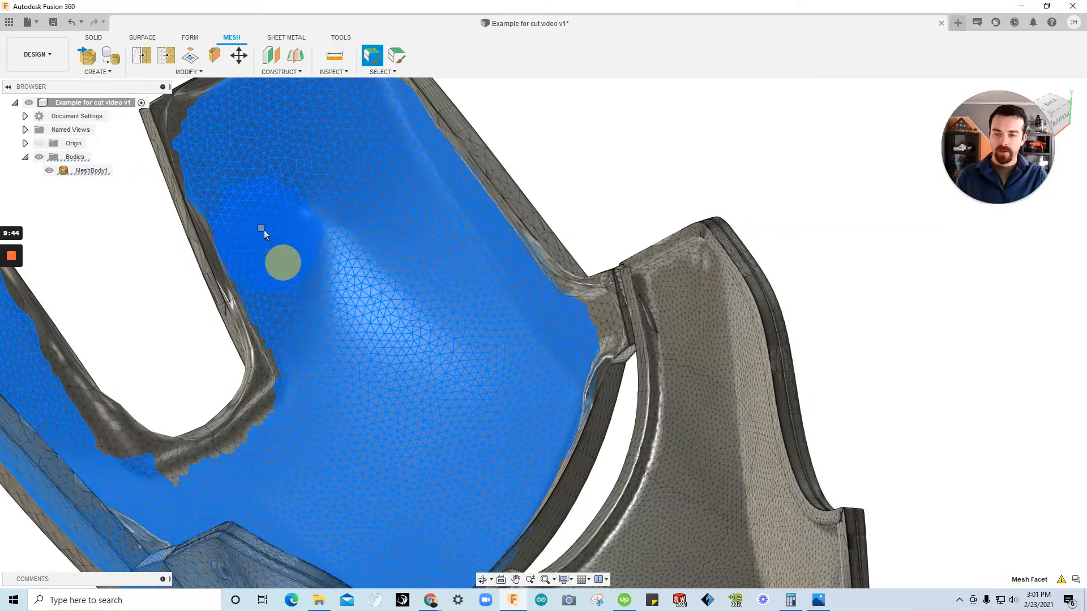
pyautogui.moveTo(221, 501); pyautogui.dragTo(270, 459)
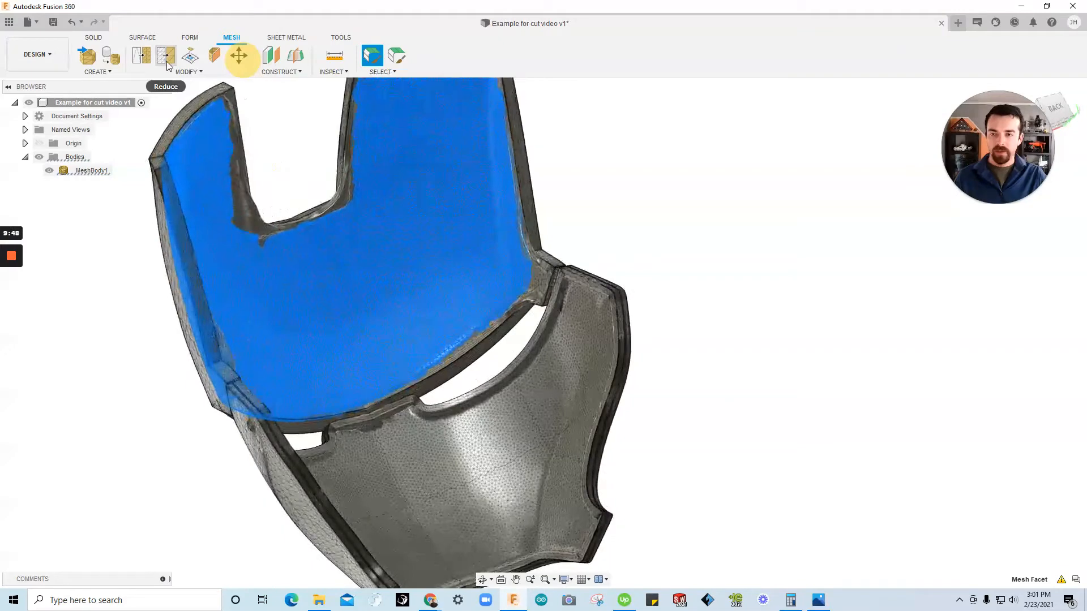
# Reduce the painted inner forehead faces in two Adaptive passes at density 0.120, and clear the selection.
pyautogui.click(166, 57)
pyautogui.click(923, 252)
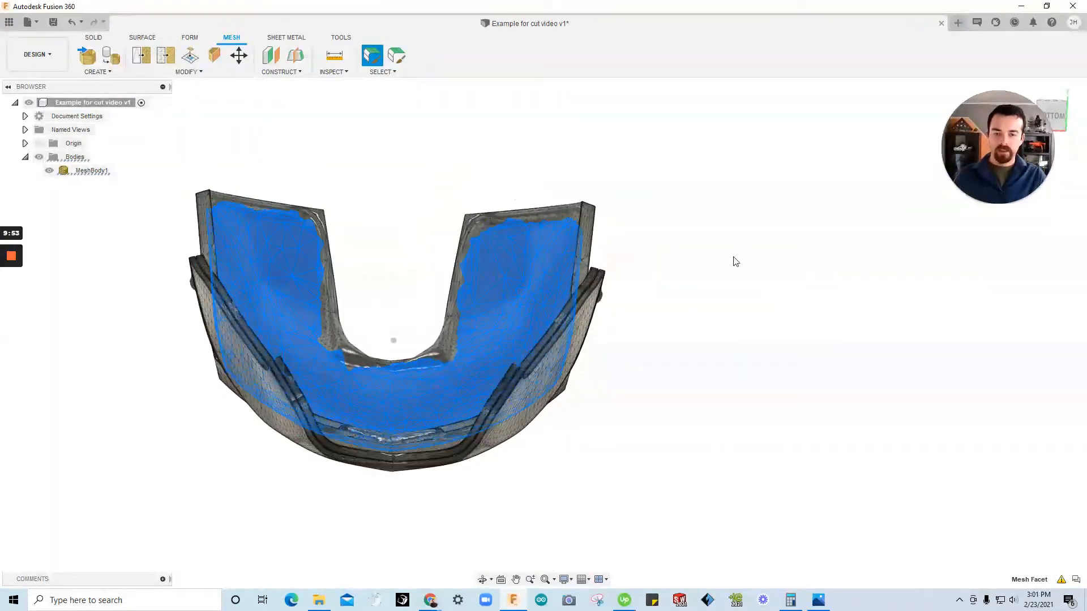
pyautogui.click(166, 57)
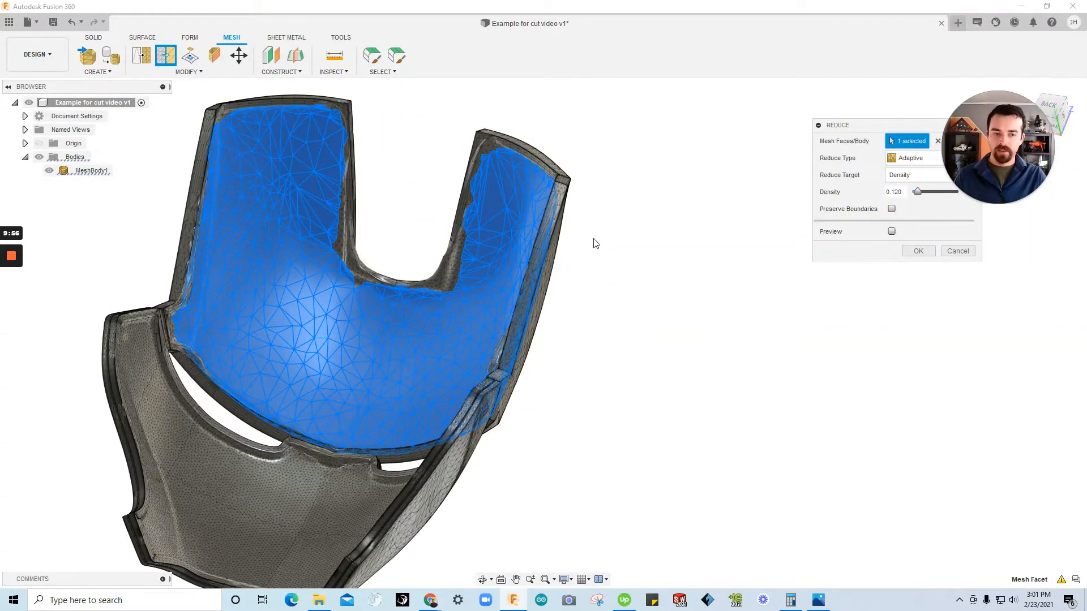
pyautogui.click(918, 250)
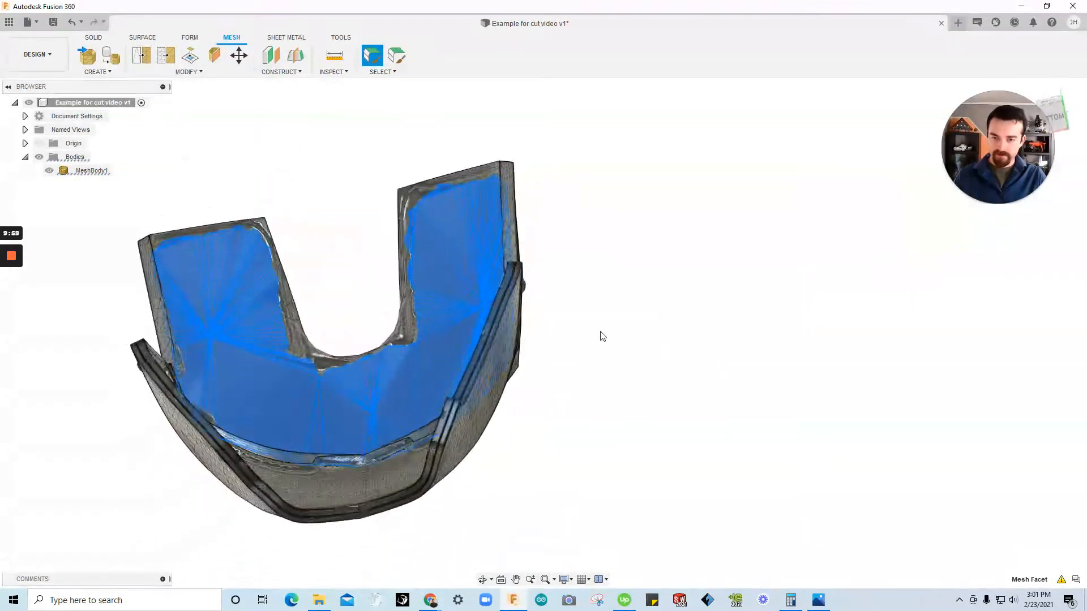
pyautogui.keyDown('shift'); pyautogui.moveTo(526, 344); pyautogui.dragTo(459, 284, button='middle'); pyautogui.keyUp('shift')
pyautogui.keyDown('shift'); pyautogui.moveTo(170, 85); pyautogui.dragTo(188, 110, button='middle'); pyautogui.keyUp('shift')
pyautogui.click(200, 220)
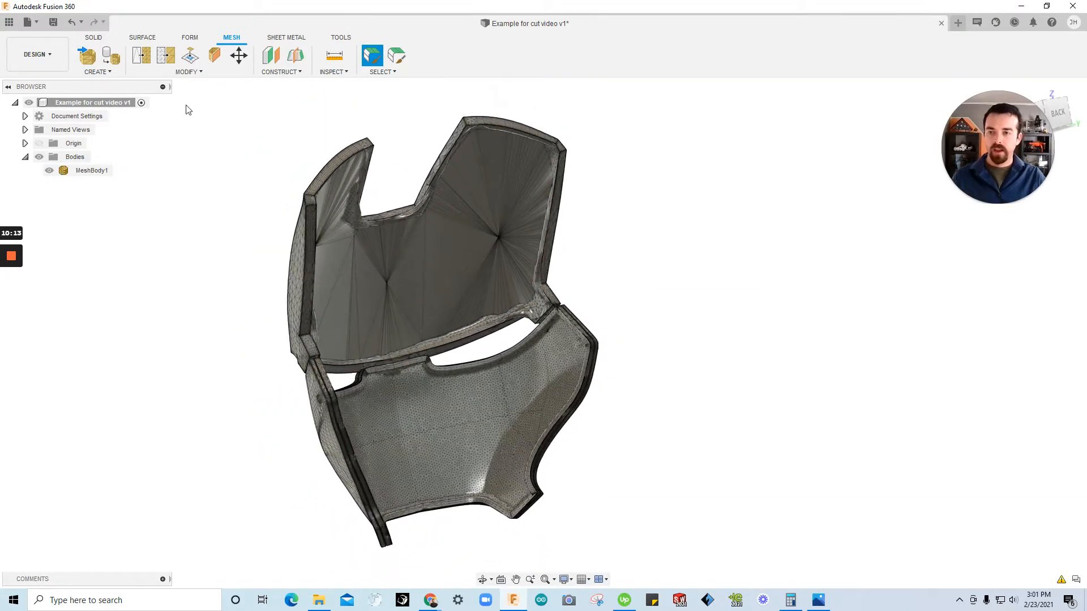
# Try to convert the faceplate mesh body to a BRep as a new component, and deselect the body.
pyautogui.click(94, 38)
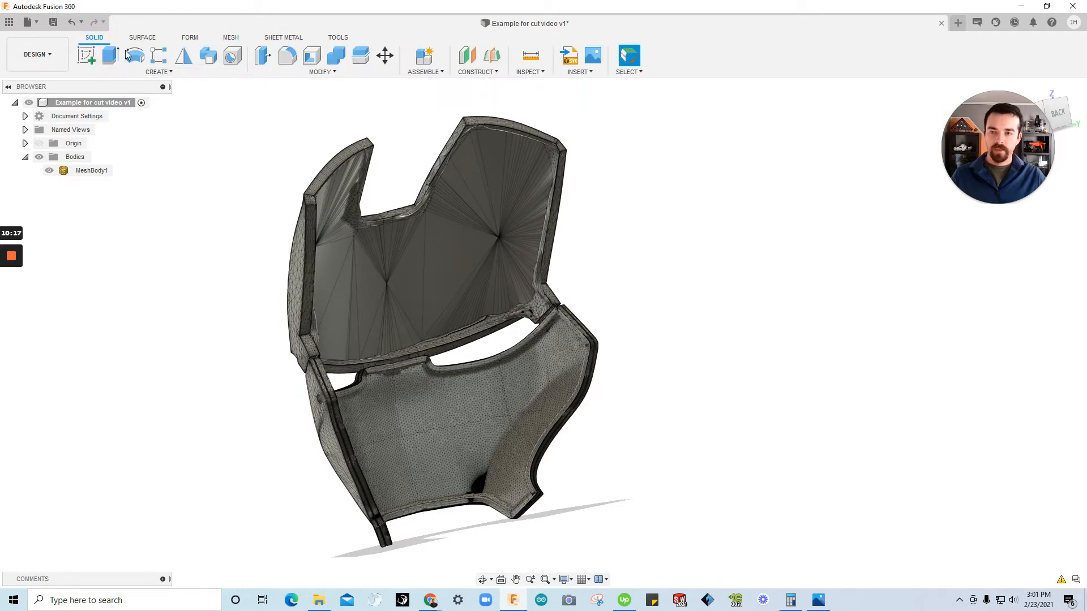
pyautogui.click(288, 73)
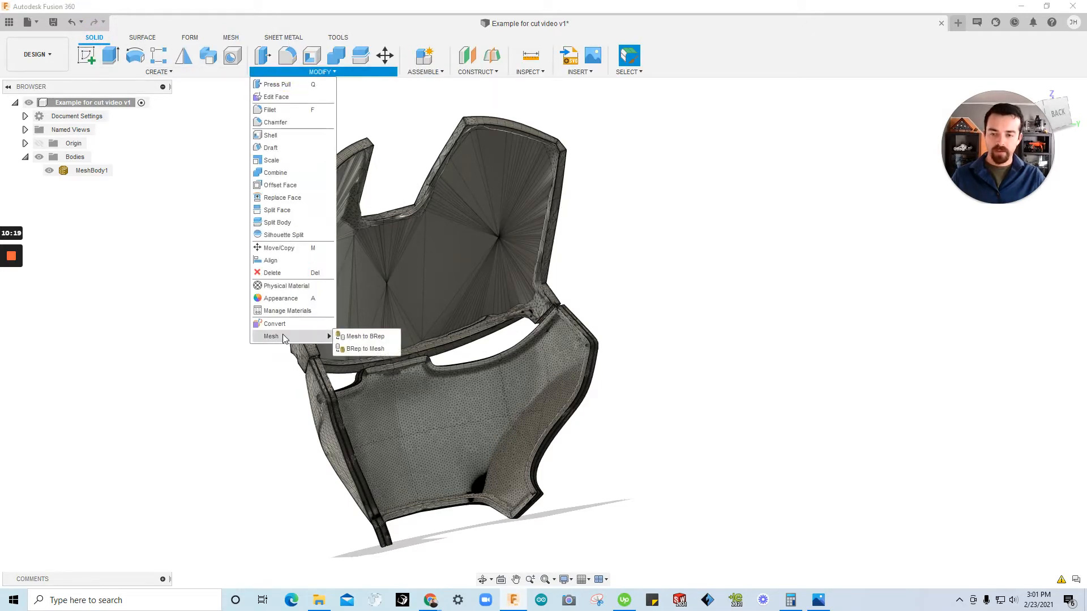
pyautogui.click(376, 337)
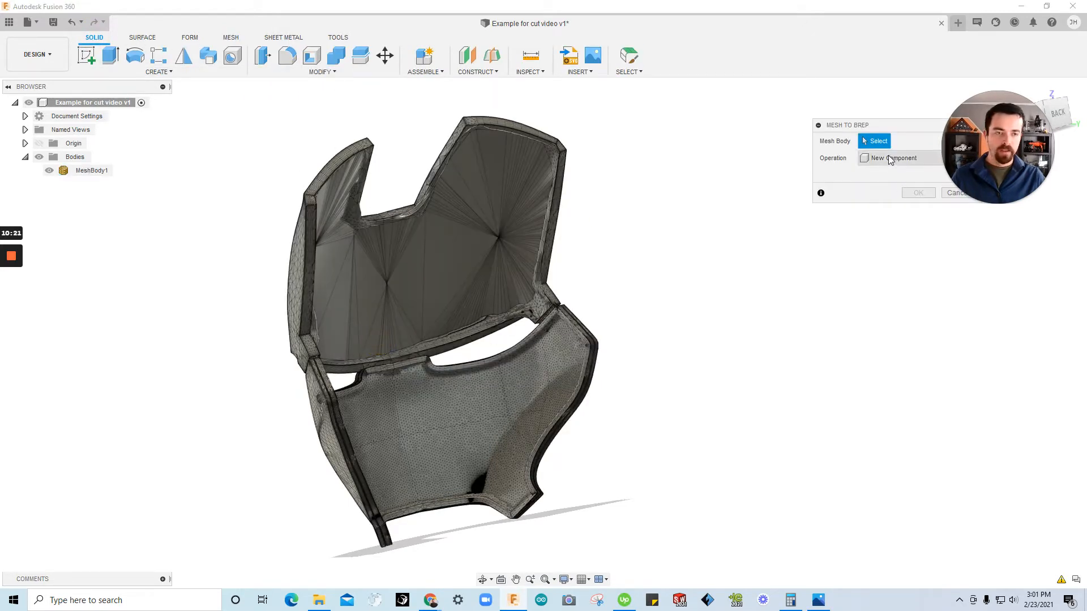
pyautogui.moveTo(899, 129); pyautogui.dragTo(810, 136)
pyautogui.click(526, 243)
pyautogui.click(826, 201)
pyautogui.click(454, 349)
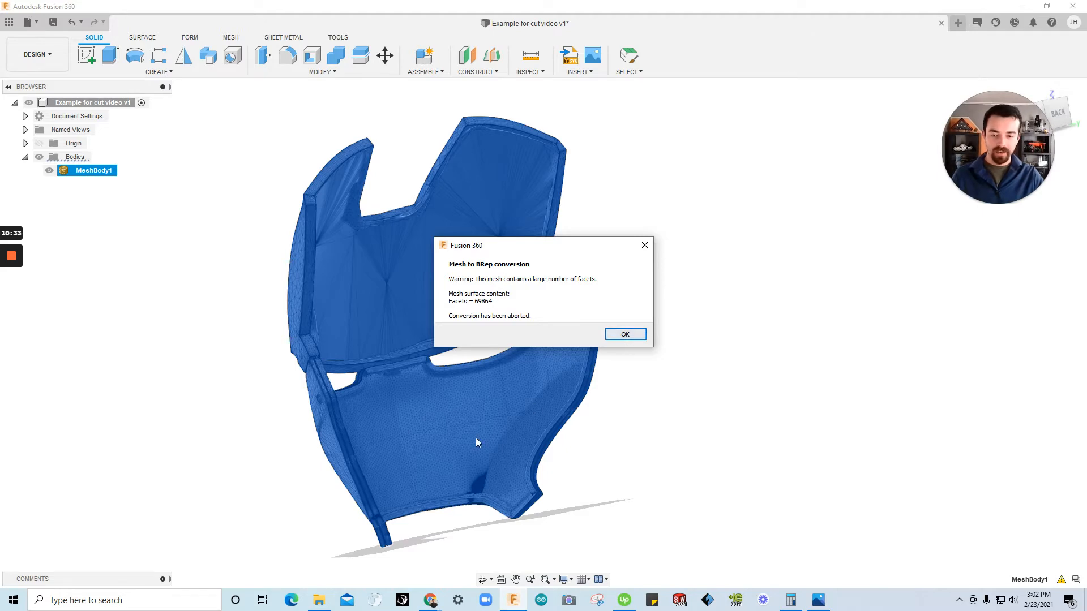
pyautogui.click(625, 334)
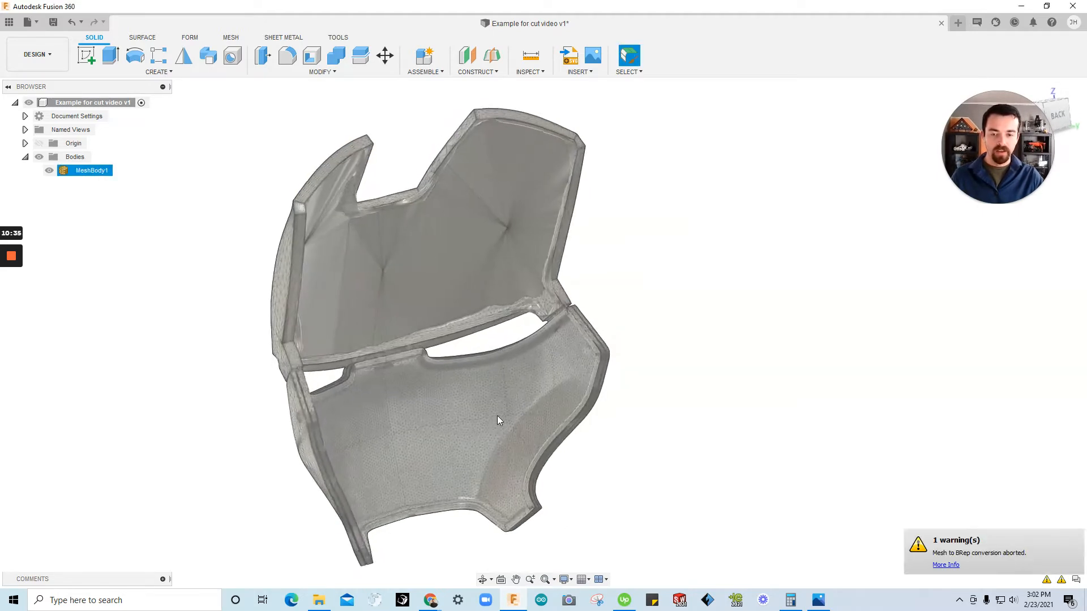
pyautogui.scroll(5, 497, 415)
pyautogui.scroll(-5, 375, 405)
pyautogui.keyDown('shift'); pyautogui.moveTo(381, 389); pyautogui.dragTo(242, 364, button='middle'); pyautogui.keyUp('shift')
pyautogui.press('Escape')
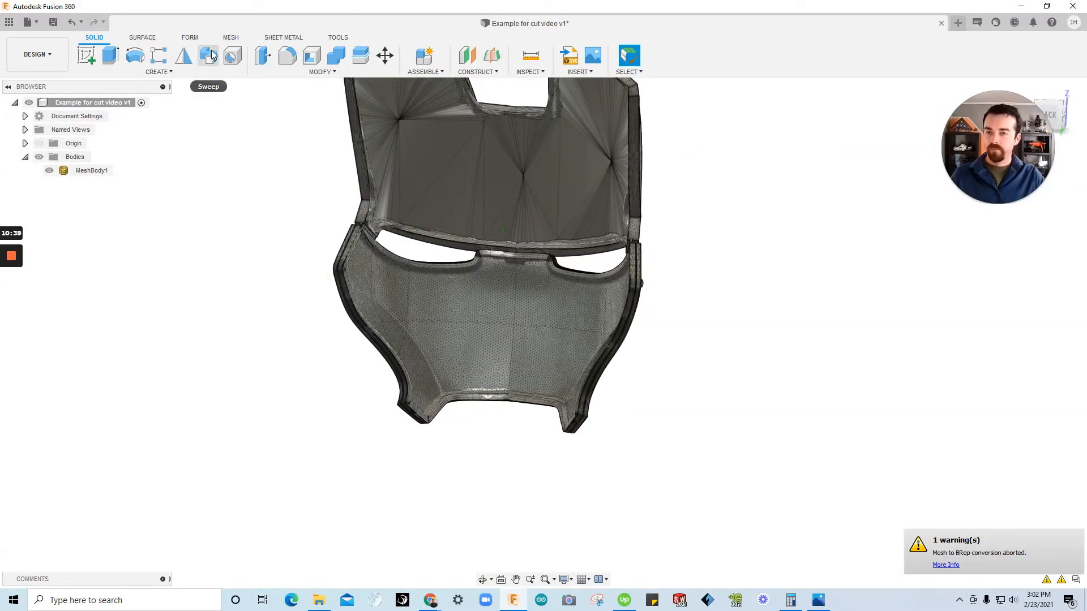
# Start an Adaptive reduction at density 0.120 and paint-select the inner faces of one cheek below the eye opening.
pyautogui.click(233, 41)
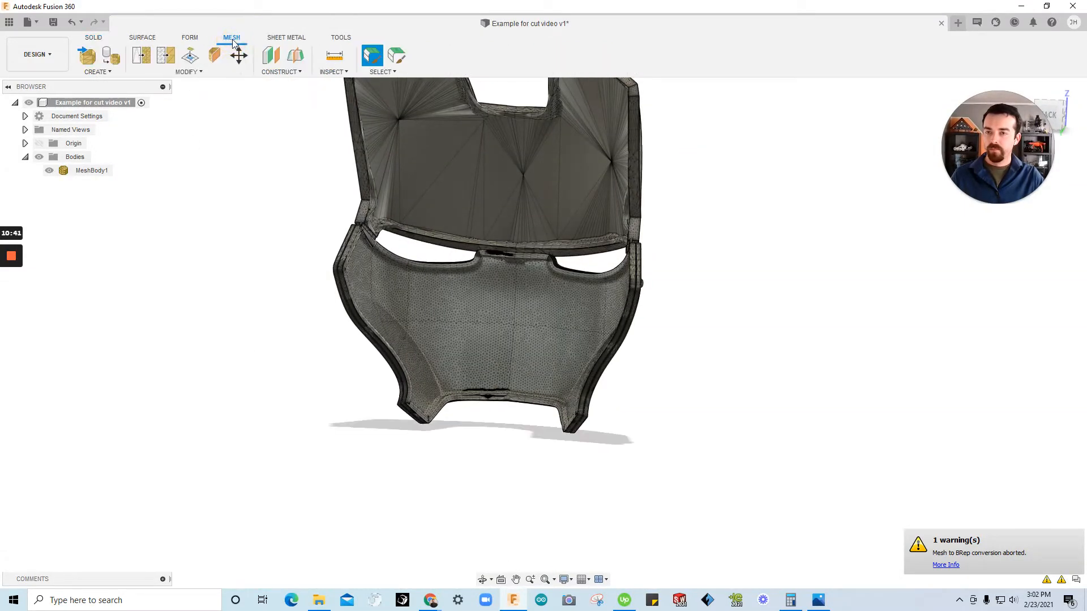
pyautogui.click(164, 54)
pyautogui.scroll(5, 414, 306)
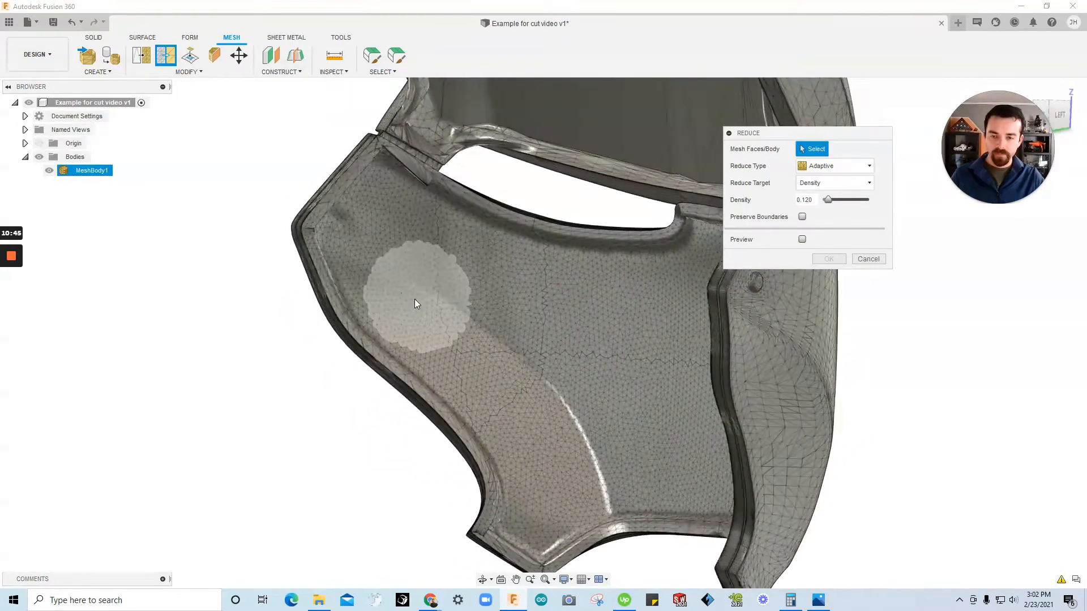
pyautogui.scroll(3, 408, 295)
pyautogui.click(367, 283)
pyautogui.scroll(2, 356, 266)
pyautogui.moveTo(345, 247)
pyautogui.mouseDown()
pyautogui.moveTo(347, 208)
pyautogui.moveTo(524, 280)
pyautogui.moveTo(681, 321)
pyautogui.mouseUp()
pyautogui.moveTo(682, 321)
pyautogui.keyDown('shift'); pyautogui.mouseDown(button='middle')
pyautogui.moveTo(626, 283)
pyautogui.moveTo(580, 352)
pyautogui.mouseUp(button='middle'); pyautogui.keyUp('shift')
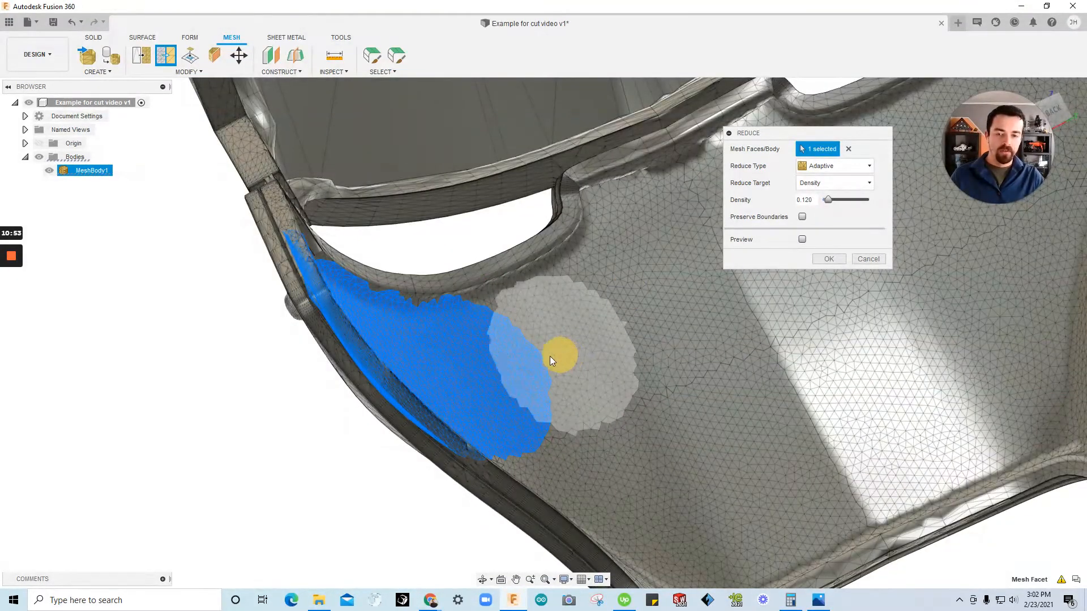
# Extend the painted selection across the inner middle of the lower faceplate and up the opposite cheek.
pyautogui.moveTo(549, 355)
pyautogui.mouseDown()
pyautogui.moveTo(524, 364)
pyautogui.moveTo(582, 344)
pyautogui.moveTo(633, 298)
pyautogui.moveTo(651, 261)
pyautogui.mouseUp()
pyautogui.moveTo(651, 261)
pyautogui.keyDown('shift'); pyautogui.mouseDown(button='middle')
pyautogui.moveTo(661, 317)
pyautogui.moveTo(555, 311)
pyautogui.moveTo(552, 292)
pyautogui.mouseUp(button='middle'); pyautogui.keyUp('shift')
pyautogui.moveTo(552, 291)
pyautogui.mouseDown()
pyautogui.moveTo(549, 281)
pyautogui.moveTo(583, 253)
pyautogui.moveTo(624, 260)
pyautogui.mouseUp()
pyautogui.keyDown('shift'); pyautogui.moveTo(626, 260); pyautogui.dragTo(506, 339, button='middle'); pyautogui.keyUp('shift')
pyautogui.moveTo(506, 338)
pyautogui.mouseDown()
pyautogui.moveTo(580, 288)
pyautogui.moveTo(625, 227)
pyautogui.mouseUp()
pyautogui.moveTo(625, 226)
pyautogui.keyDown('shift'); pyautogui.mouseDown(button='middle')
pyautogui.moveTo(624, 284)
pyautogui.moveTo(604, 312)
pyautogui.mouseUp(button='middle'); pyautogui.keyUp('shift')
pyautogui.moveTo(604, 313); pyautogui.dragTo(637, 185)
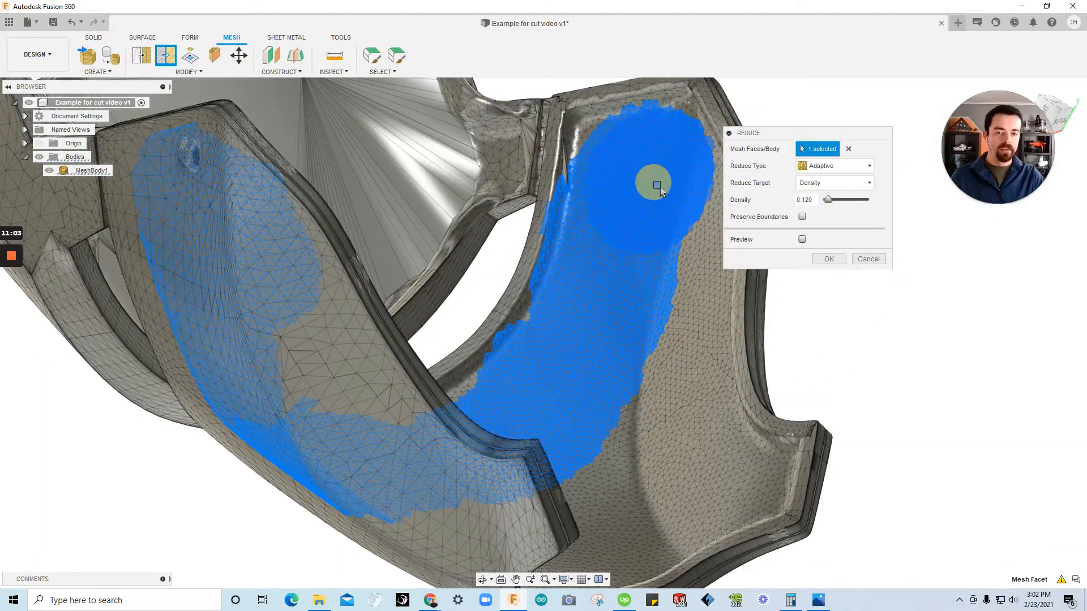
# Paint the opposite cheek's remaining inner faces, along the eye opening and down toward the jaw.
pyautogui.moveTo(680, 288); pyautogui.dragTo(685, 458)
pyautogui.moveTo(685, 458)
pyautogui.keyDown('shift'); pyautogui.mouseDown(button='middle')
pyautogui.moveTo(659, 440)
pyautogui.moveTo(634, 290)
pyautogui.mouseUp(button='middle'); pyautogui.keyUp('shift')
pyautogui.scroll(4, 588, 221)
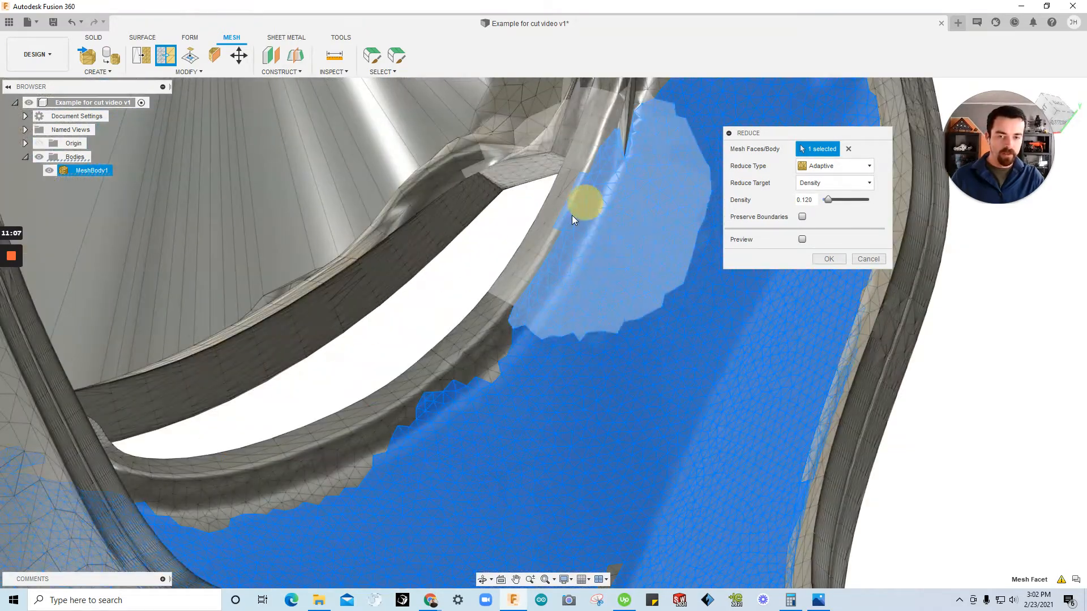
pyautogui.scroll(3, 558, 240)
pyautogui.moveTo(508, 271)
pyautogui.keyDown('shift'); pyautogui.mouseDown(button='middle')
pyautogui.moveTo(563, 349)
pyautogui.moveTo(449, 359)
pyautogui.moveTo(398, 327)
pyautogui.moveTo(375, 336)
pyautogui.mouseUp(button='middle'); pyautogui.keyUp('shift')
pyautogui.moveTo(357, 338)
pyautogui.mouseDown()
pyautogui.moveTo(388, 352)
pyautogui.moveTo(534, 322)
pyautogui.moveTo(269, 214)
pyautogui.mouseUp()
pyautogui.scroll(3, 306, 267)
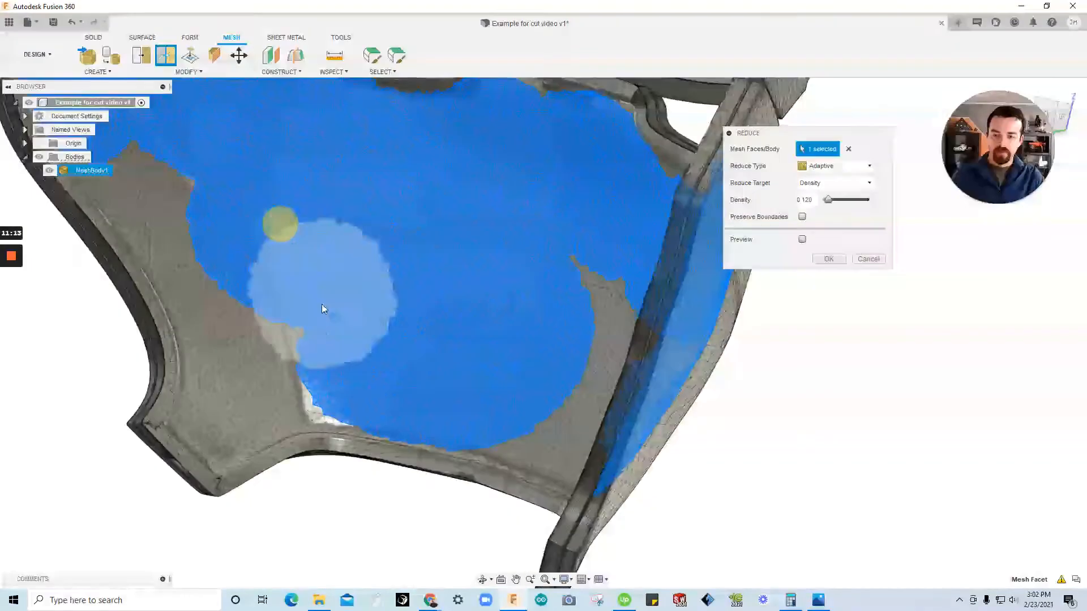
# Fill the unselected gaps along the cheek's outer edge and in the chin corners of the lower faceplate's inner surface.
pyautogui.moveTo(238, 355)
pyautogui.mouseDown()
pyautogui.moveTo(235, 322)
pyautogui.moveTo(202, 259)
pyautogui.mouseUp()
pyautogui.scroll(-3, 237, 346)
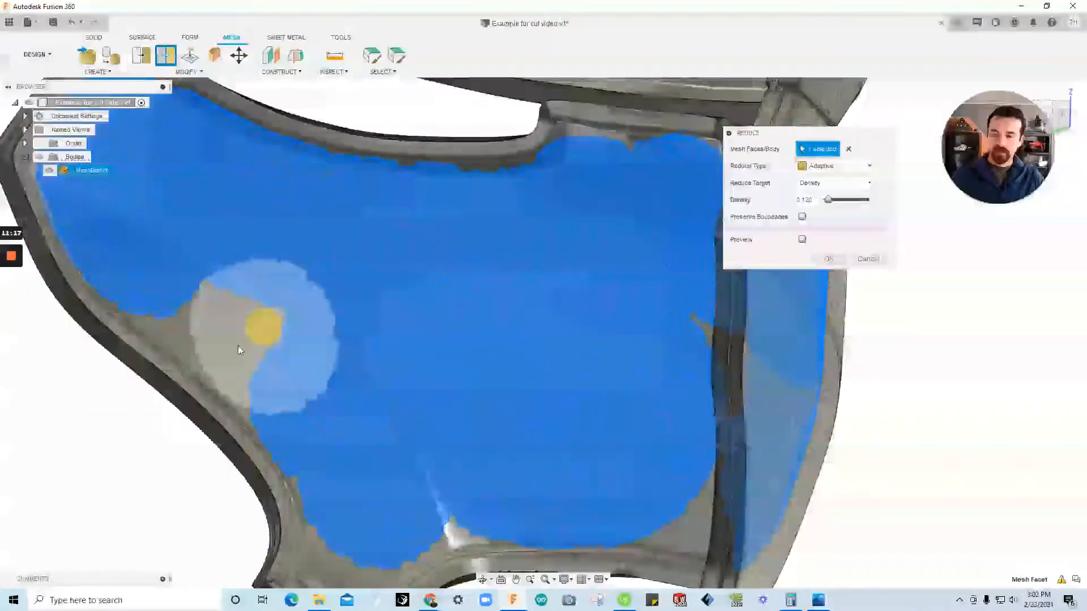
pyautogui.keyDown('shift'); pyautogui.moveTo(238, 345); pyautogui.dragTo(330, 360, button='middle'); pyautogui.keyUp('shift')
pyautogui.moveTo(338, 326); pyautogui.dragTo(300, 301)
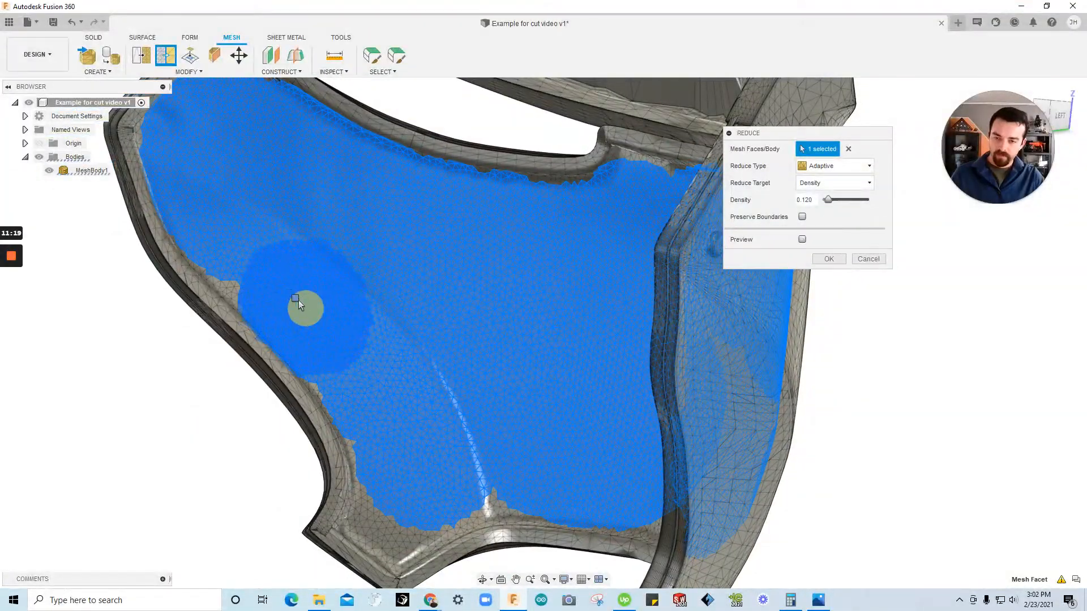
pyautogui.moveTo(279, 286)
pyautogui.keyDown('shift'); pyautogui.mouseDown(button='middle')
pyautogui.moveTo(475, 308)
pyautogui.moveTo(624, 356)
pyautogui.moveTo(588, 394)
pyautogui.moveTo(562, 382)
pyautogui.moveTo(483, 400)
pyautogui.mouseUp(button='middle'); pyautogui.keyUp('shift')
pyautogui.moveTo(431, 417)
pyautogui.mouseDown()
pyautogui.moveTo(573, 376)
pyautogui.moveTo(643, 296)
pyautogui.moveTo(465, 315)
pyautogui.mouseUp()
pyautogui.keyDown('shift'); pyautogui.moveTo(464, 315); pyautogui.dragTo(577, 417, button='middle'); pyautogui.keyUp('shift')
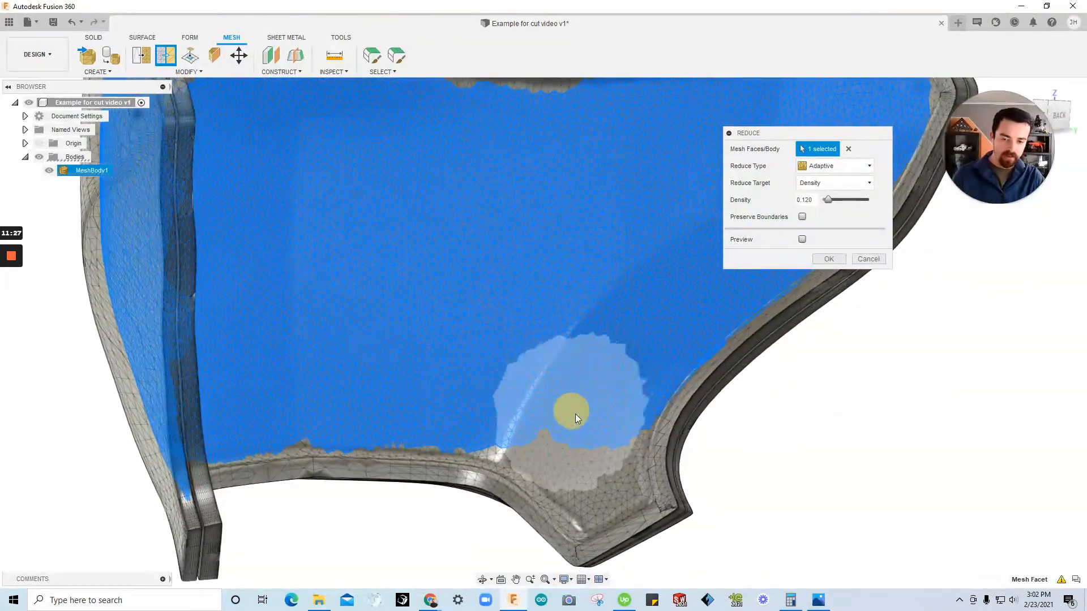
pyautogui.click(582, 422)
# Apply the Adaptive reduction at density 0.120 to the painted lower faceplate faces, and run a second pass on them.
pyautogui.scroll(-5, 600, 283)
pyautogui.keyDown('shift'); pyautogui.moveTo(796, 319); pyautogui.dragTo(827, 270, button='middle'); pyautogui.keyUp('shift')
pyautogui.click(829, 258)
pyautogui.keyDown('shift'); pyautogui.moveTo(716, 288); pyautogui.dragTo(325, 213, button='middle'); pyautogui.keyUp('shift')
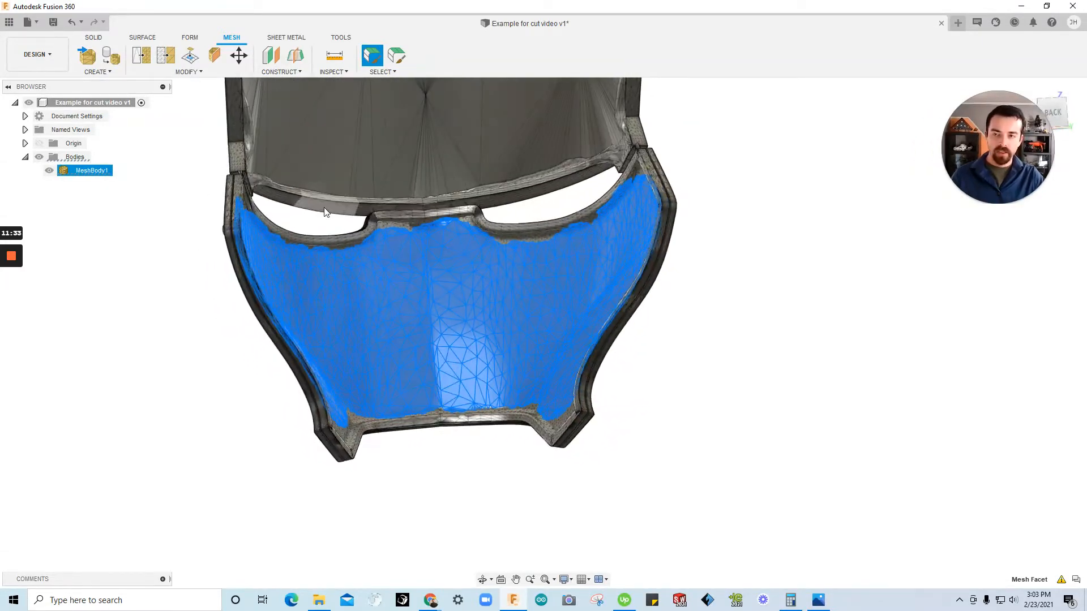
pyautogui.click(172, 61)
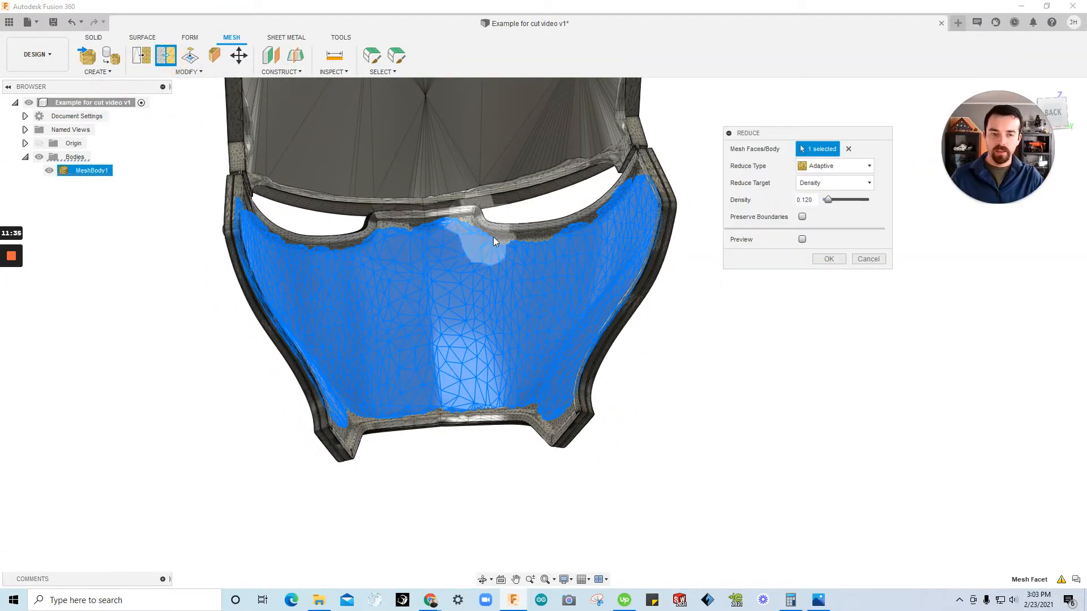
pyautogui.click(840, 263)
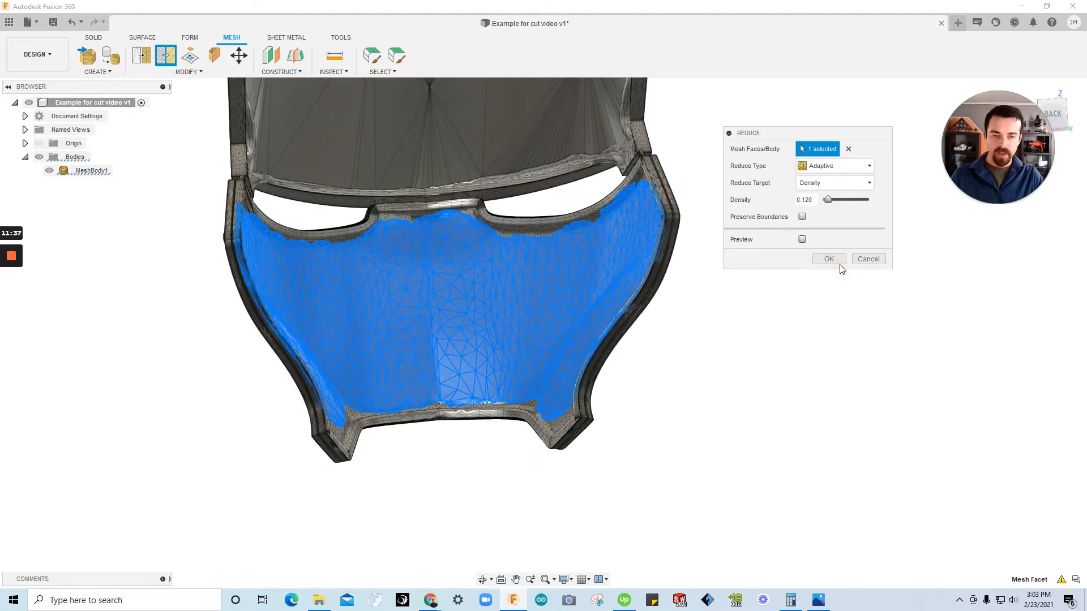
# Reduce the same lower faceplate faces two more times at Adaptive density 0.120, and clear the selection.
pyautogui.keyDown('shift'); pyautogui.moveTo(837, 264); pyautogui.dragTo(182, 102, button='middle'); pyautogui.keyUp('shift')
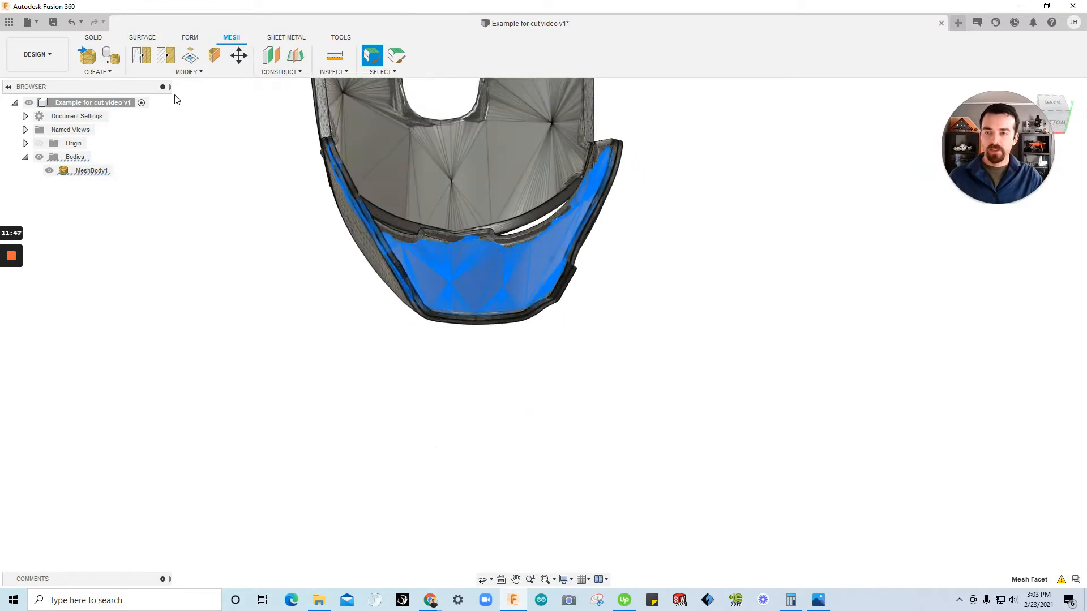
pyautogui.click(166, 55)
pyautogui.keyDown('shift'); pyautogui.moveTo(367, 183); pyautogui.dragTo(825, 262, button='middle'); pyautogui.keyUp('shift')
pyautogui.click(828, 259)
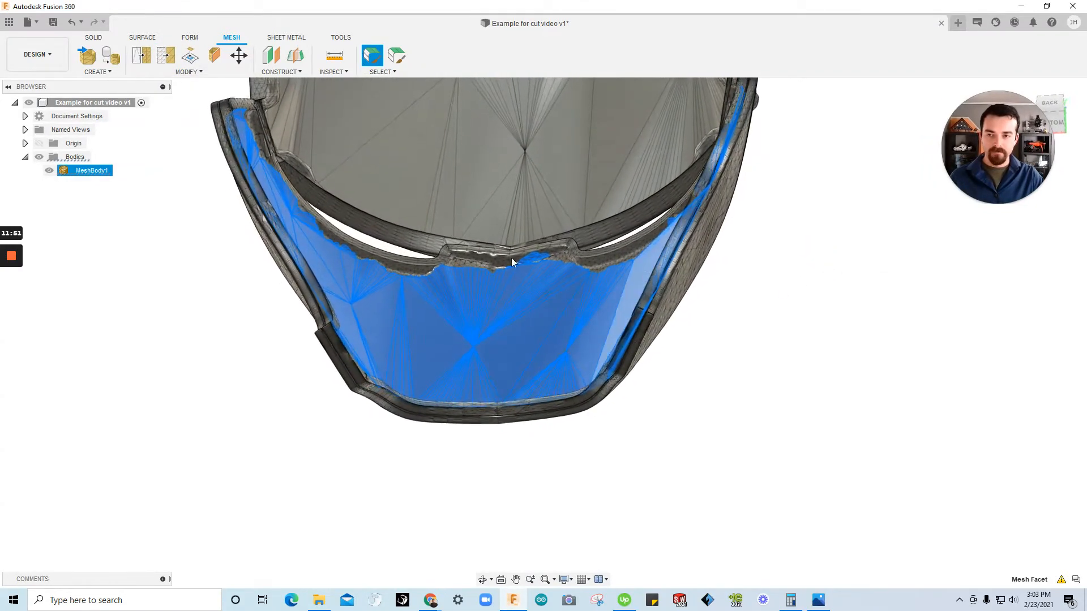
pyautogui.click(170, 57)
pyautogui.click(541, 228)
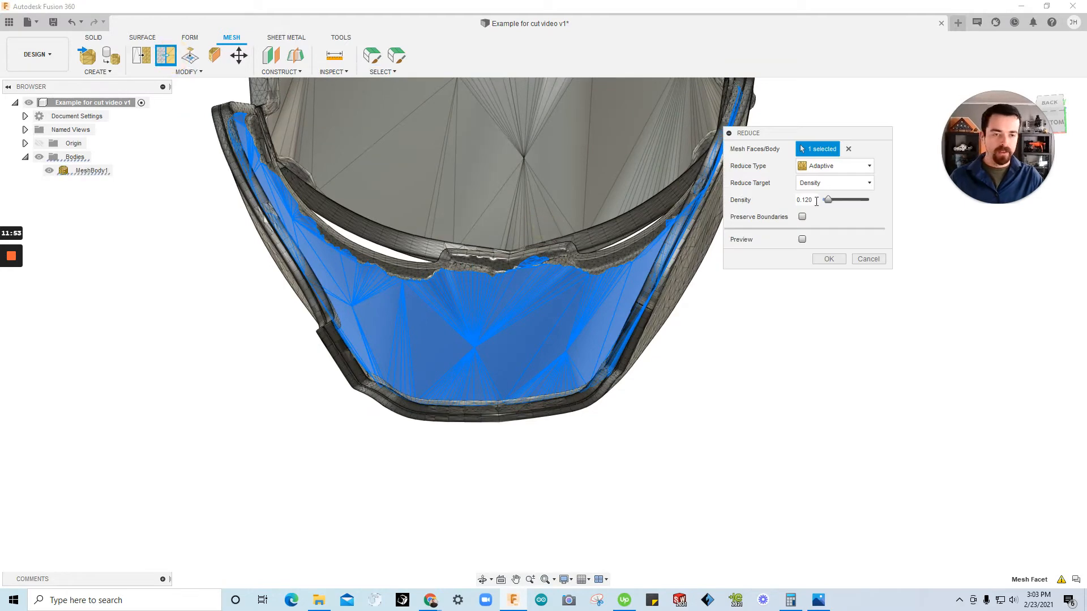
pyautogui.click(829, 259)
pyautogui.keyDown('shift'); pyautogui.moveTo(838, 263); pyautogui.dragTo(231, 383, button='middle'); pyautogui.keyUp('shift')
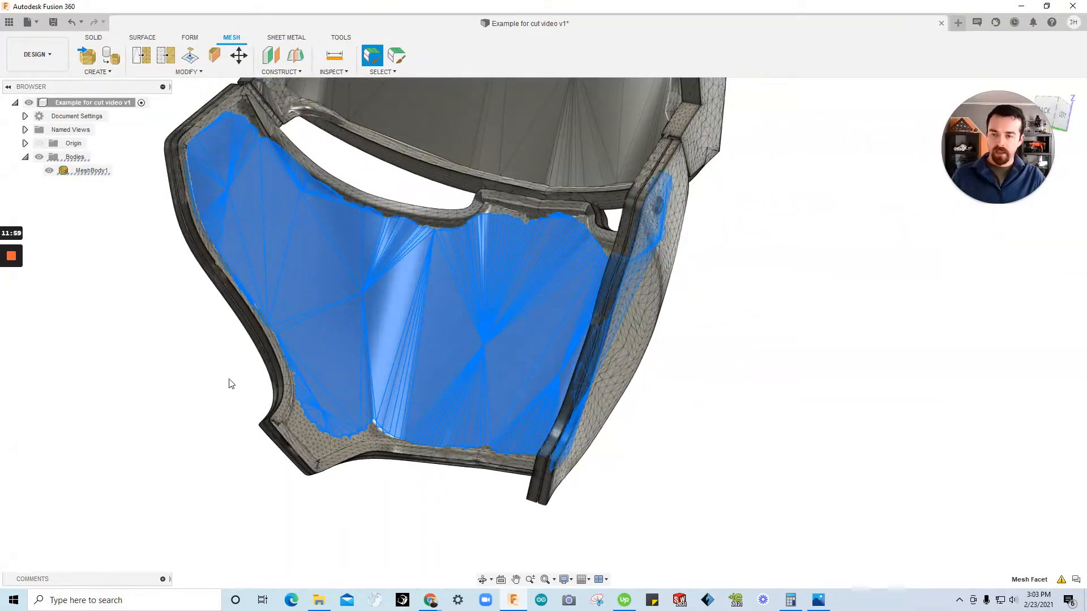
pyautogui.click(167, 395)
# Try again to convert the reduced faceplate mesh to a BRep as a new component.
pyautogui.scroll(-5, 332, 406)
pyautogui.moveTo(331, 407)
pyautogui.keyDown('shift'); pyautogui.mouseDown(button='middle')
pyautogui.moveTo(556, 437)
pyautogui.moveTo(599, 346)
pyautogui.moveTo(548, 374)
pyautogui.moveTo(562, 381)
pyautogui.moveTo(494, 375)
pyautogui.moveTo(497, 362)
pyautogui.moveTo(480, 352)
pyautogui.moveTo(477, 502)
pyautogui.mouseUp(button='middle'); pyautogui.keyUp('shift')
pyautogui.scroll(3, 487, 368)
pyautogui.scroll(-5, 480, 352)
pyautogui.click(476, 503)
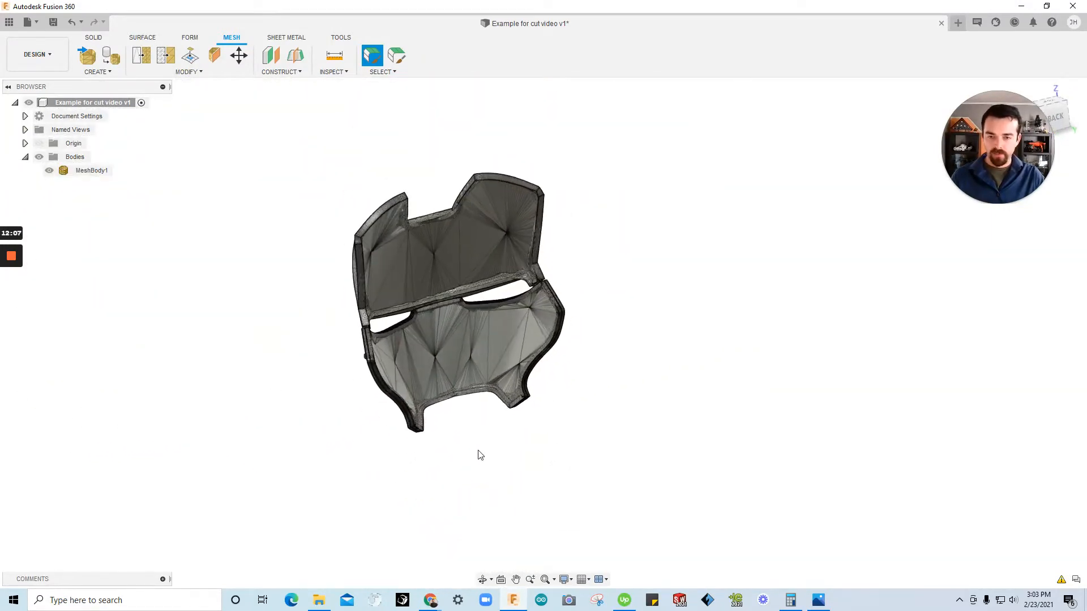
pyautogui.click(94, 39)
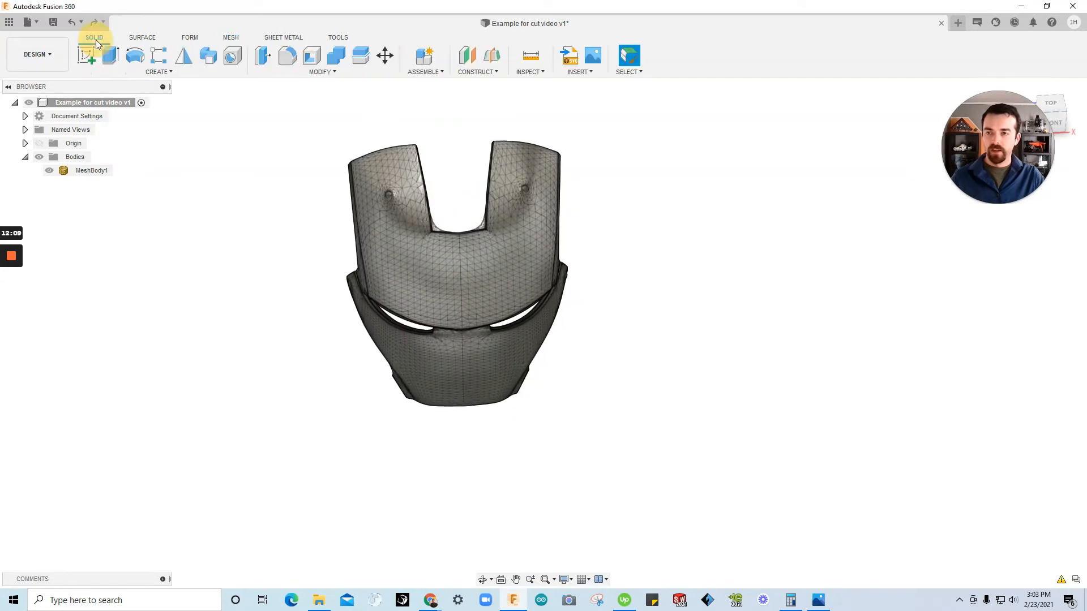
pyautogui.click(303, 74)
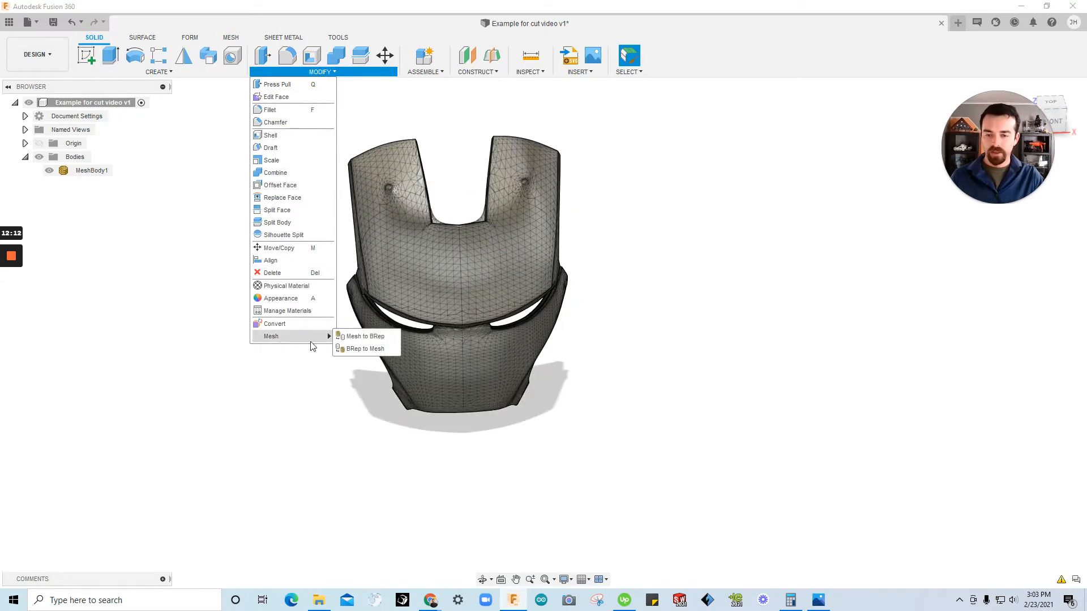
pyautogui.click(345, 339)
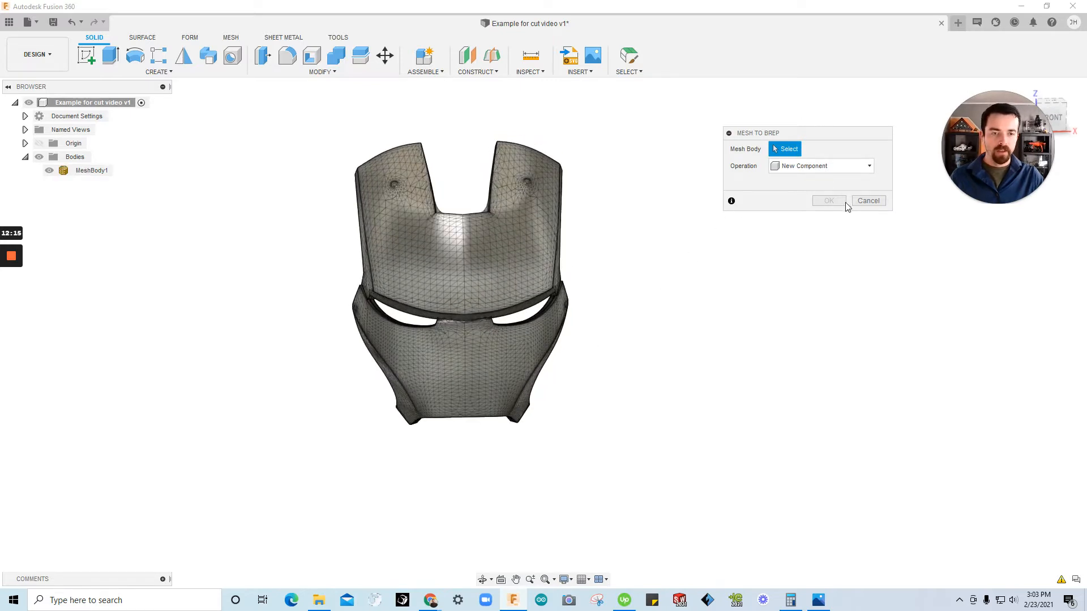
pyautogui.click(506, 238)
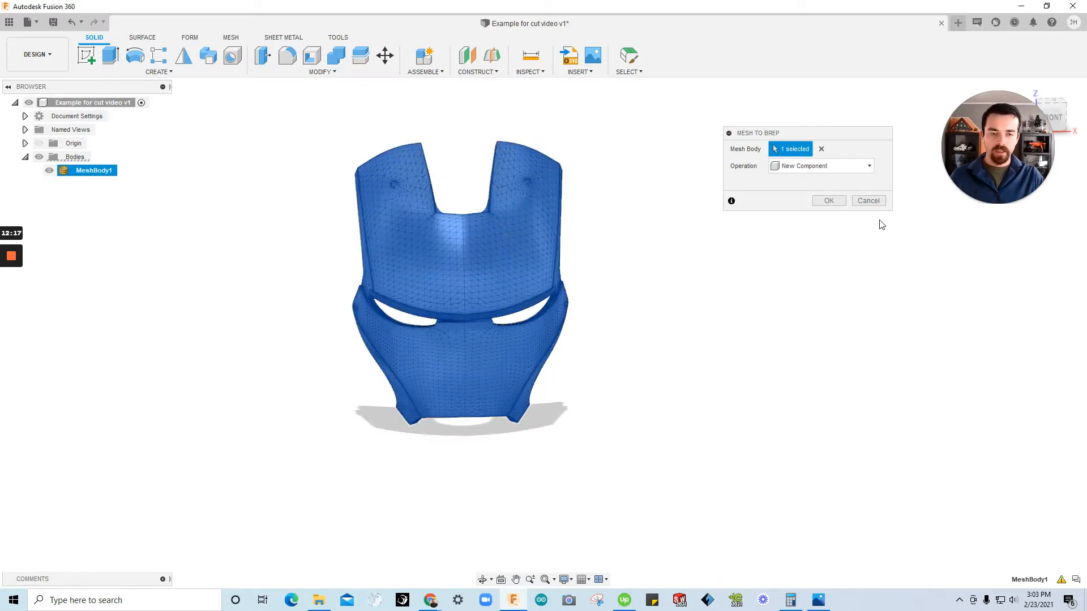
pyautogui.click(827, 201)
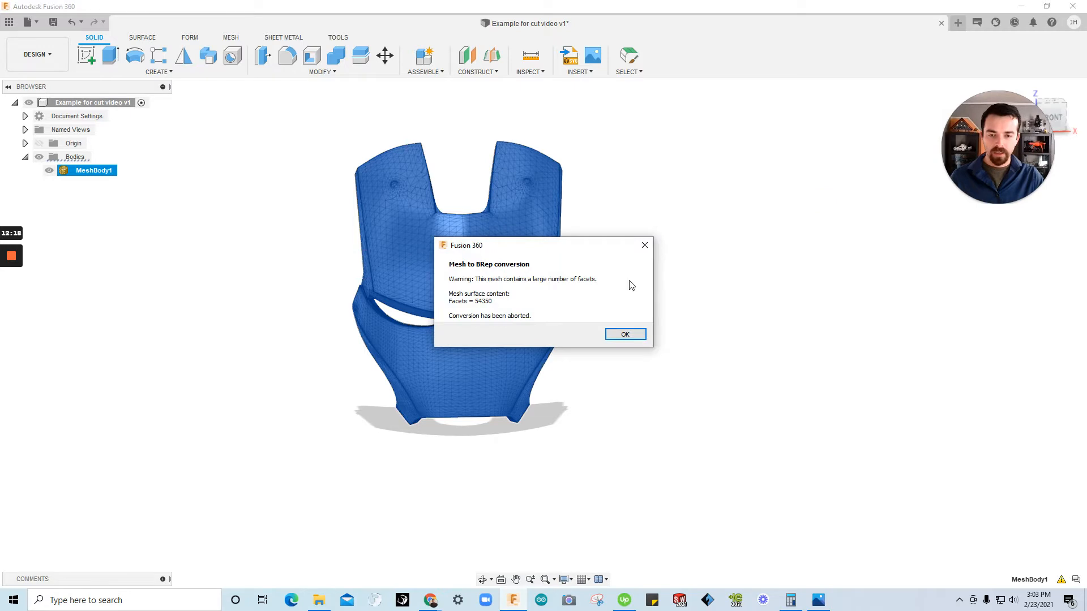
# Dismiss the conversion warning and try an Adaptive reduction at density 0.024 on the band of outer forehead faces above the eyes.
pyautogui.click(625, 335)
pyautogui.click(598, 236)
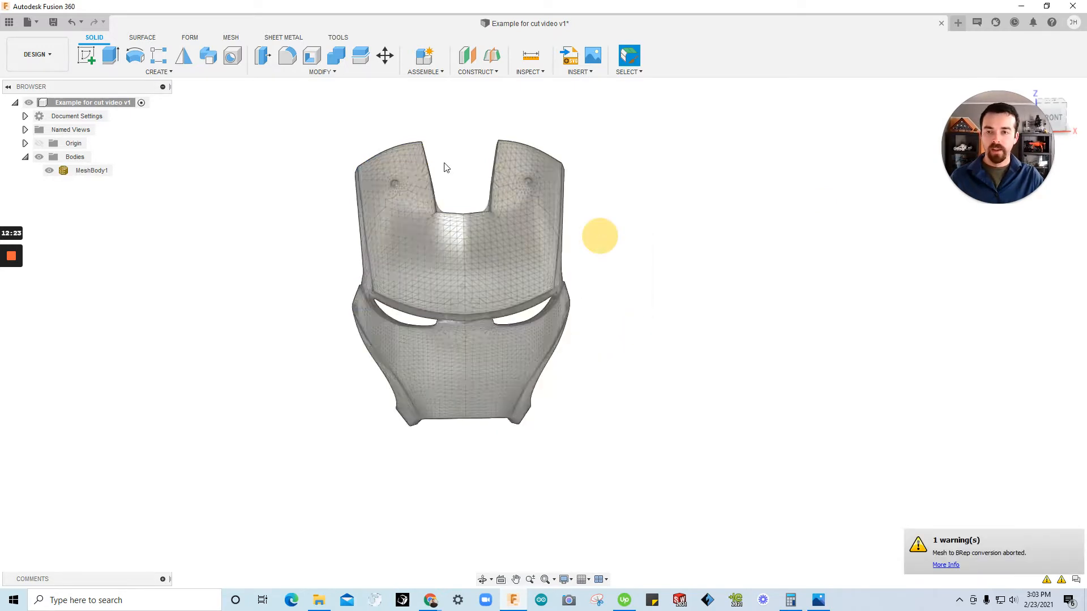
pyautogui.click(320, 72)
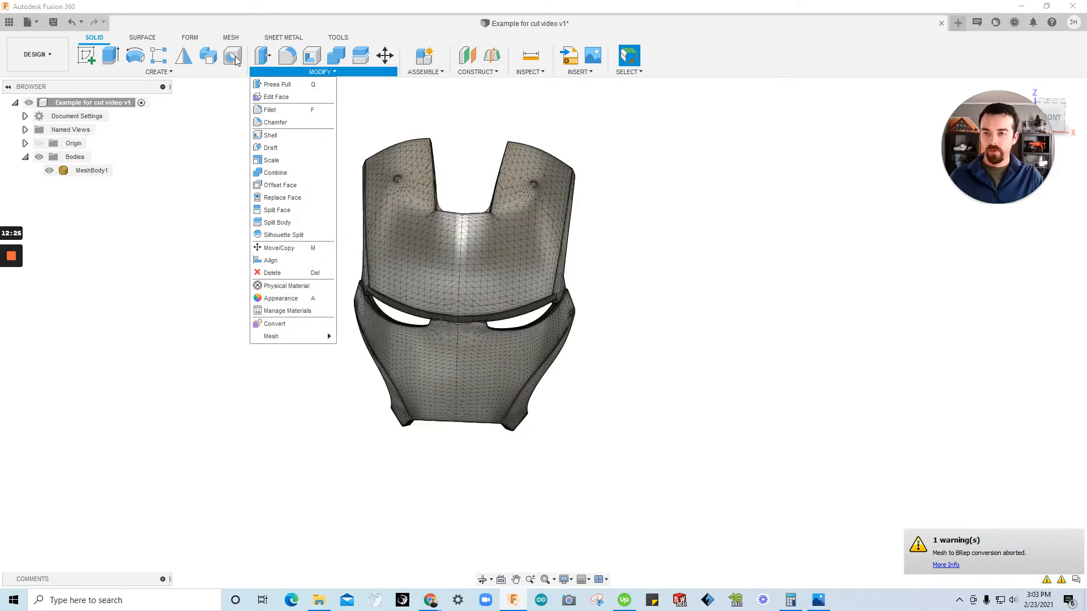
pyautogui.click(231, 38)
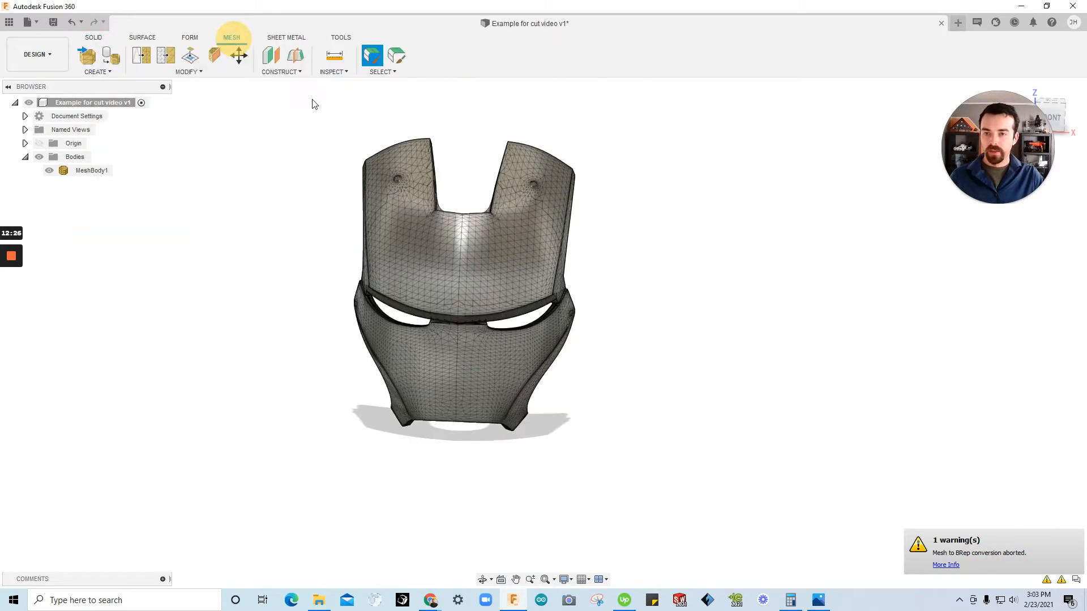
pyautogui.click(165, 54)
pyautogui.keyDown('shift'); pyautogui.moveTo(606, 199); pyautogui.dragTo(594, 288, button='middle'); pyautogui.keyUp('shift')
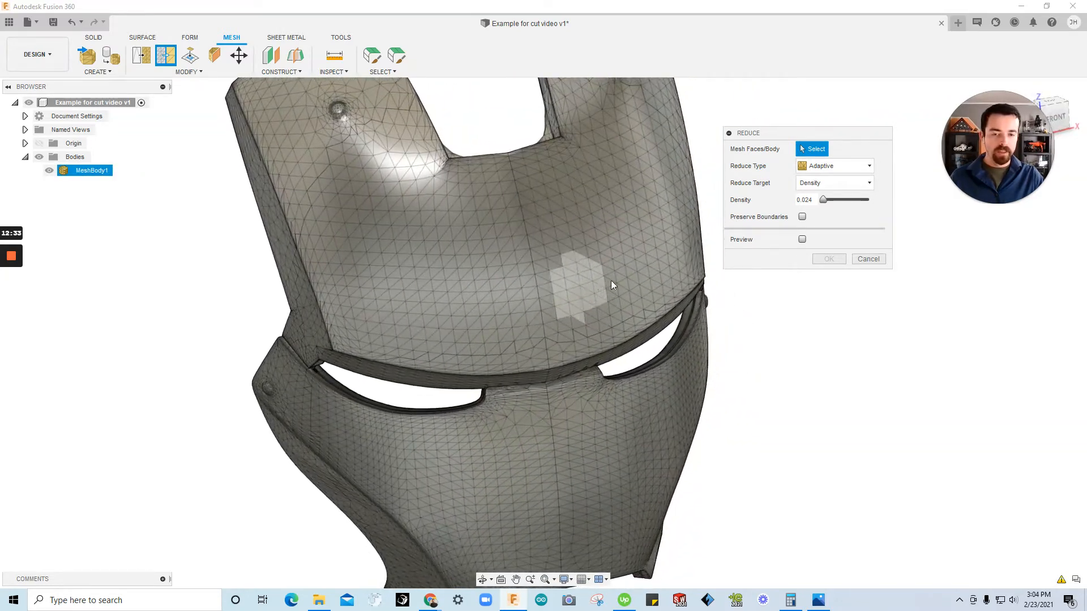
pyautogui.keyDown('shift'); pyautogui.moveTo(683, 256); pyautogui.dragTo(335, 355, button='middle'); pyautogui.keyUp('shift')
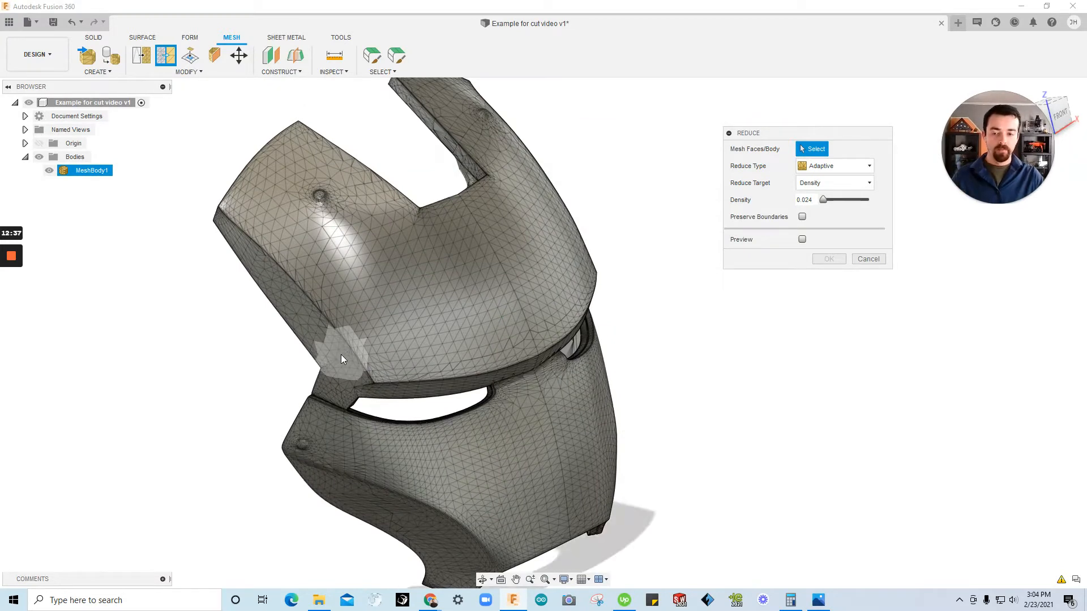
pyautogui.moveTo(341, 355); pyautogui.dragTo(506, 318)
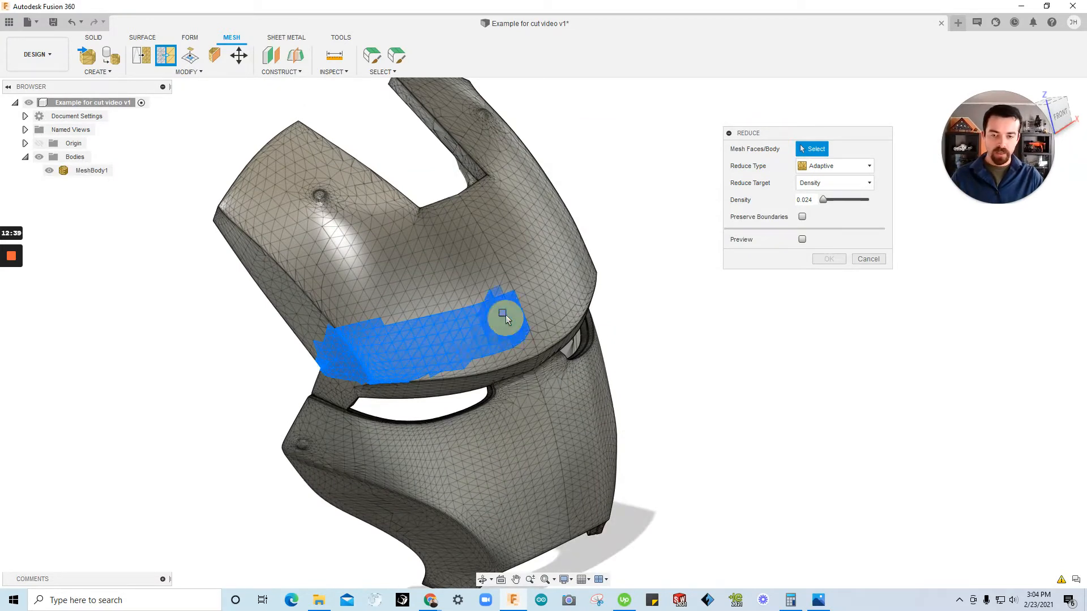
pyautogui.moveTo(586, 277); pyautogui.dragTo(583, 278)
pyautogui.moveTo(583, 278)
pyautogui.keyDown('shift'); pyautogui.mouseDown(button='middle')
pyautogui.moveTo(505, 312)
pyautogui.moveTo(469, 352)
pyautogui.moveTo(600, 288)
pyautogui.mouseUp(button='middle'); pyautogui.keyUp('shift')
pyautogui.click(831, 257)
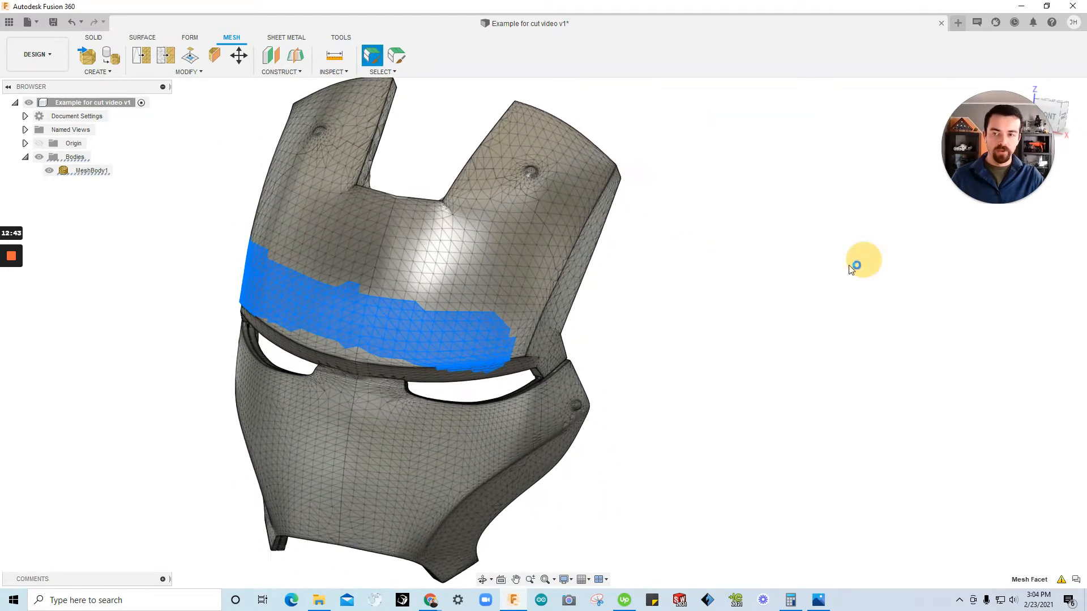
# Start a new Reduce and paint the outer forehead faces from above the eyes up to below the notch, including both side edges.
pyautogui.click(171, 65)
pyautogui.moveTo(529, 324); pyautogui.dragTo(382, 321)
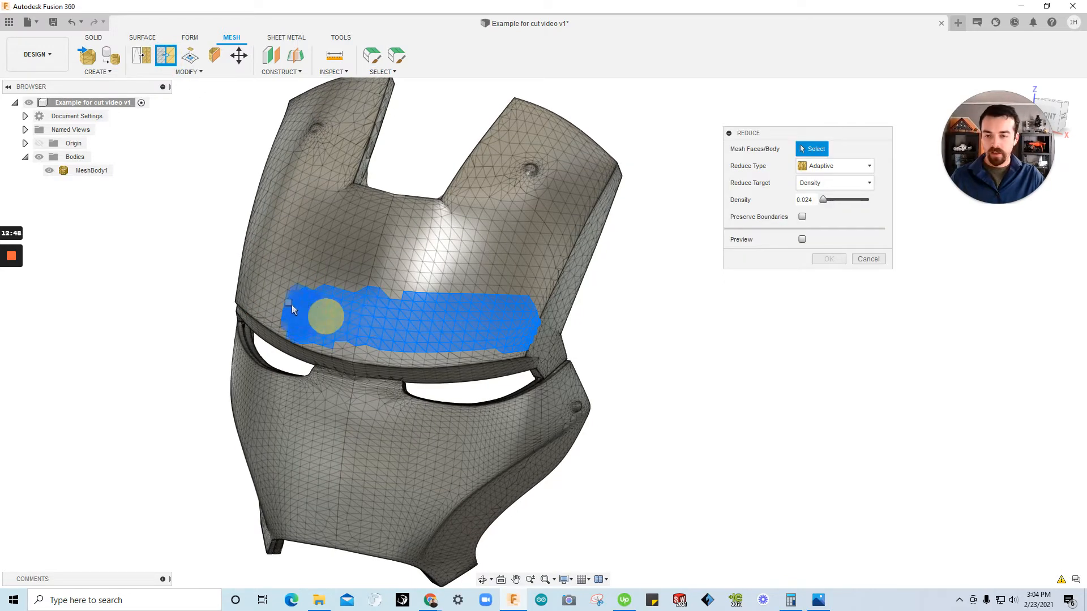
pyautogui.moveTo(251, 284); pyautogui.dragTo(244, 288)
pyautogui.moveTo(431, 318)
pyautogui.keyDown('shift'); pyautogui.mouseDown(button='middle')
pyautogui.moveTo(405, 294)
pyautogui.moveTo(328, 339)
pyautogui.mouseUp(button='middle'); pyautogui.keyUp('shift')
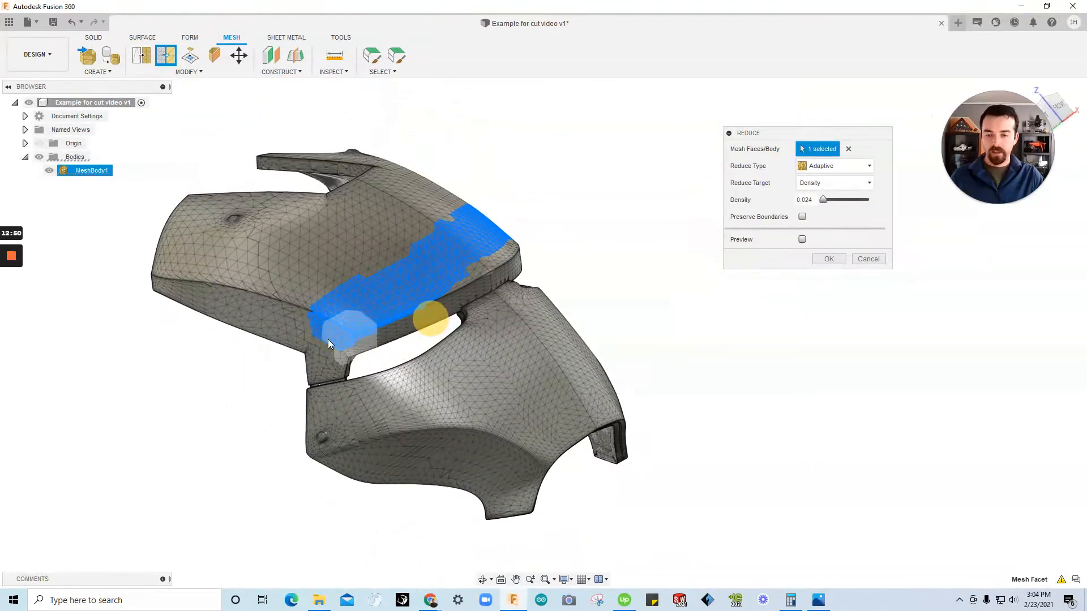
pyautogui.keyDown('shift'); pyautogui.moveTo(202, 303); pyautogui.dragTo(498, 321, button='middle'); pyautogui.keyUp('shift')
pyautogui.moveTo(499, 310)
pyautogui.mouseDown()
pyautogui.moveTo(497, 291)
pyautogui.moveTo(546, 241)
pyautogui.mouseUp()
pyautogui.keyDown('shift'); pyautogui.moveTo(578, 209); pyautogui.dragTo(274, 257, button='middle'); pyautogui.keyUp('shift')
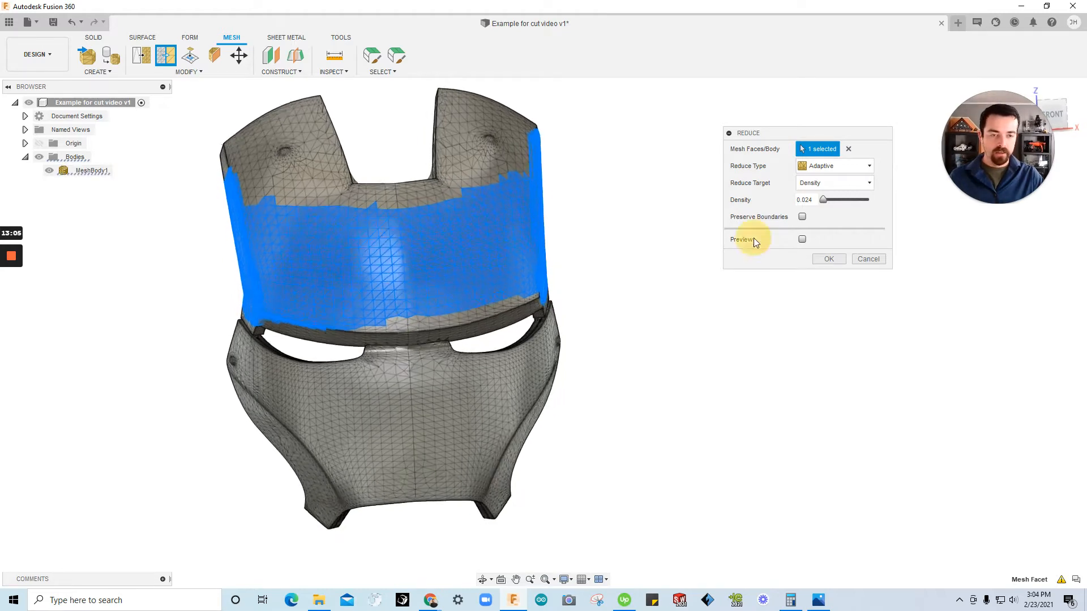
# Apply the Adaptive reduction at density 0.024 to the painted forehead faces, inspect the coarse mesh, and undo it.
pyautogui.click(828, 258)
pyautogui.keyDown('shift'); pyautogui.moveTo(842, 259); pyautogui.dragTo(185, 98, button='middle'); pyautogui.keyUp('shift')
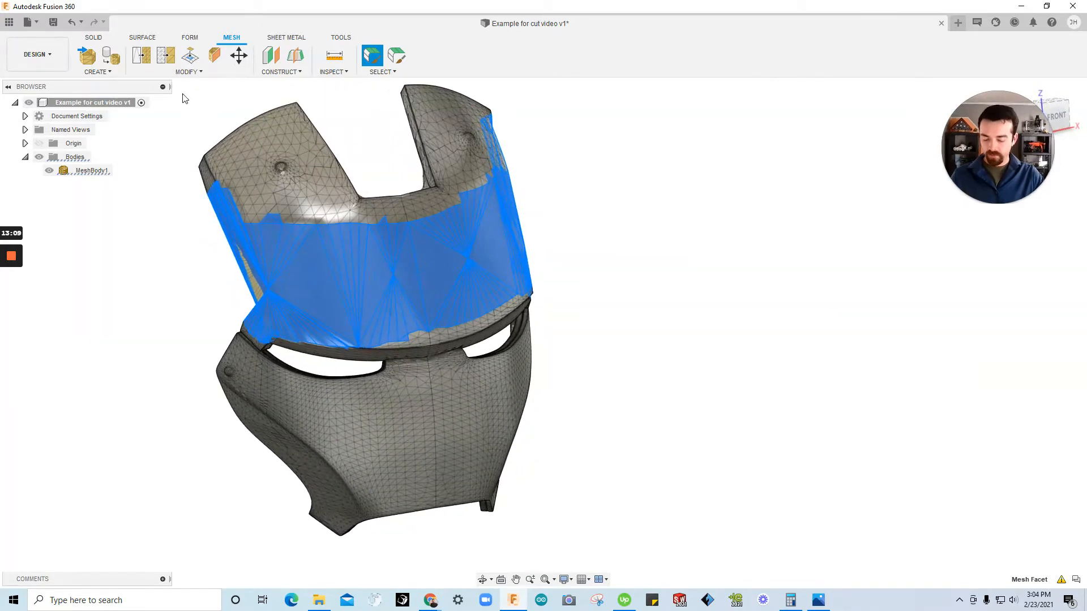
pyautogui.hotkey('ctrl', 'z')
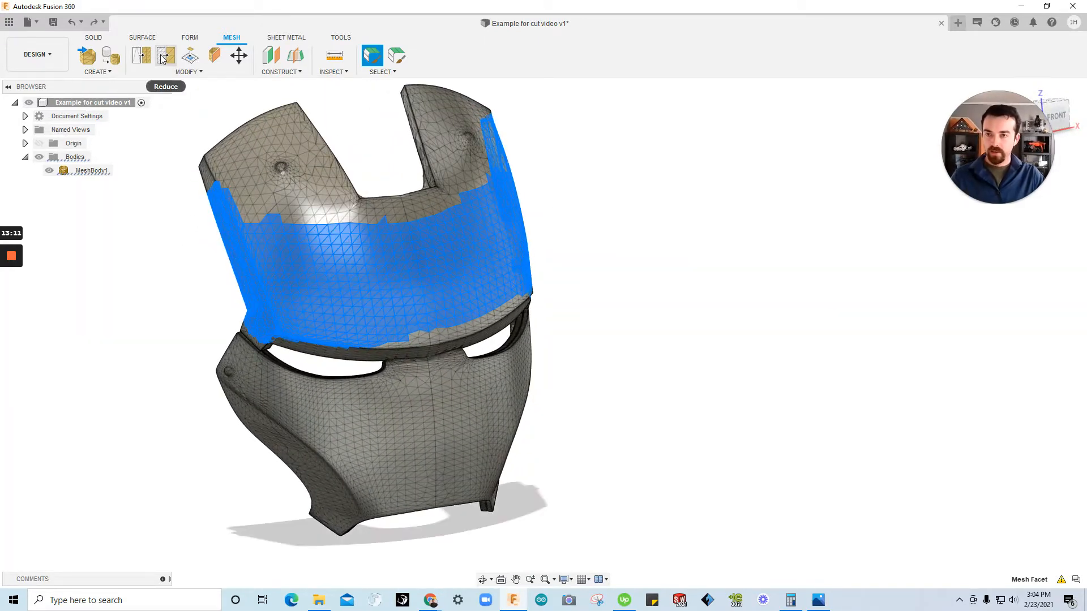
# Reduce the painted outer forehead faces at Adaptive density 0.157, inspect the front and side, and clear the selection.
pyautogui.click(164, 56)
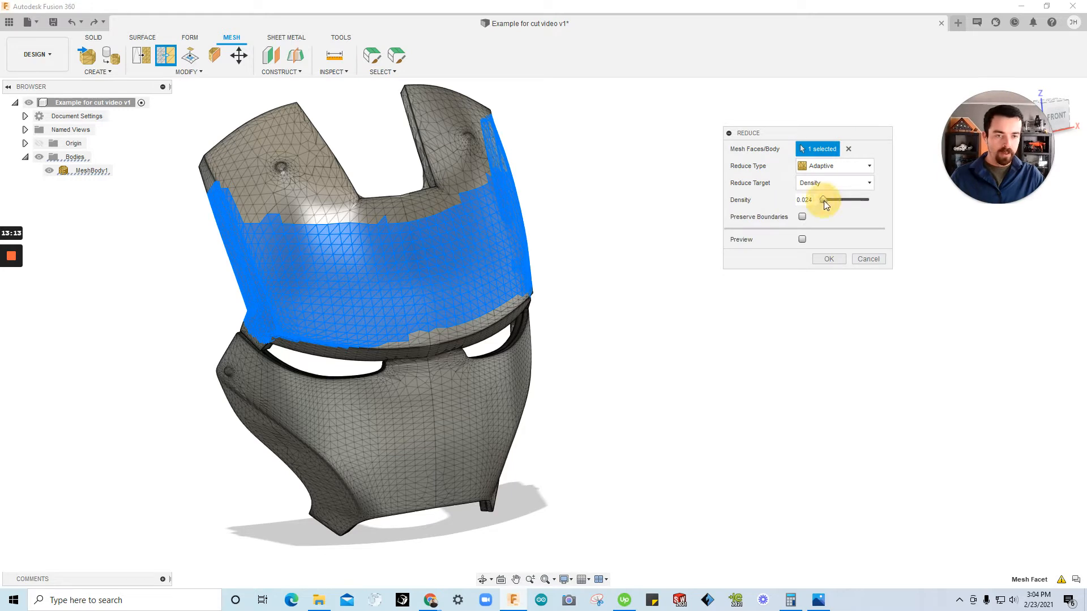
pyautogui.moveTo(825, 202); pyautogui.dragTo(827, 201)
pyautogui.click(837, 260)
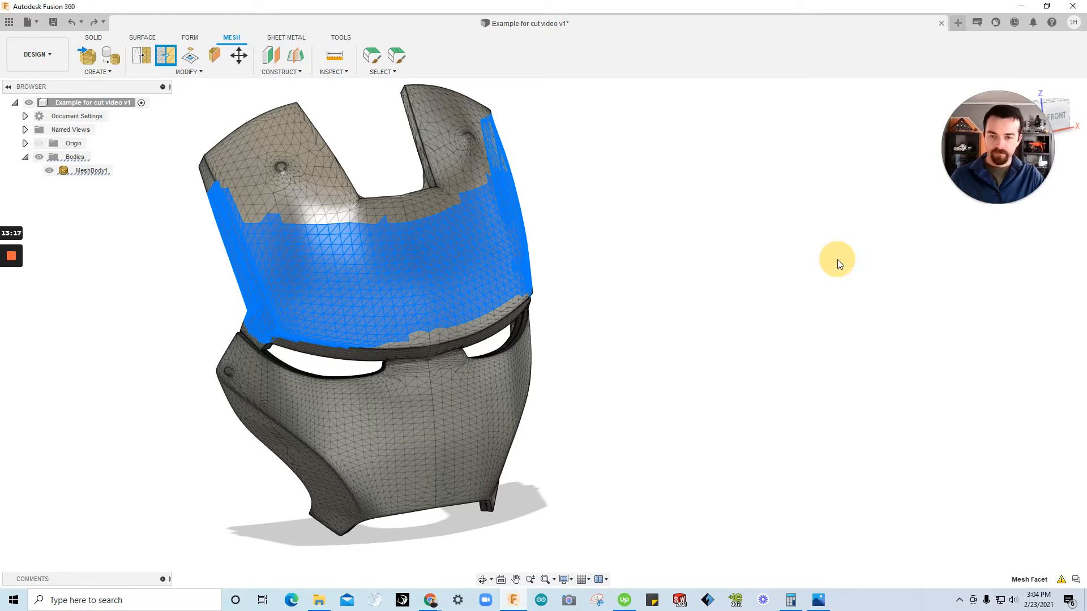
pyautogui.keyDown('shift'); pyautogui.moveTo(816, 276); pyautogui.dragTo(539, 291, button='middle'); pyautogui.keyUp('shift')
pyautogui.scroll(6, 484, 279)
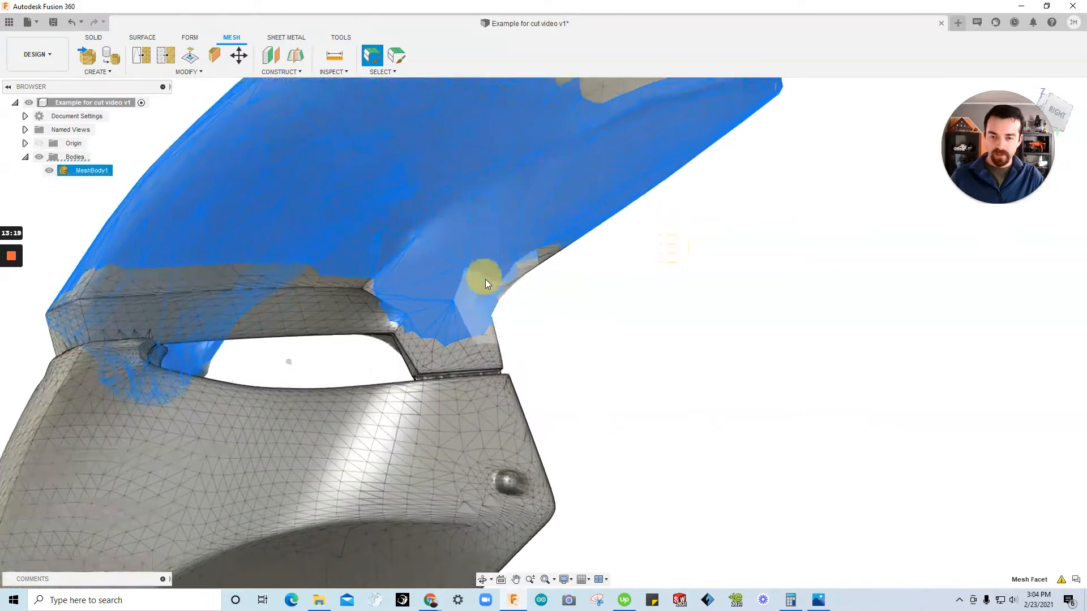
pyautogui.keyDown('shift'); pyautogui.moveTo(651, 275); pyautogui.dragTo(276, 196, button='middle'); pyautogui.keyUp('shift')
pyautogui.scroll(-3, 661, 216)
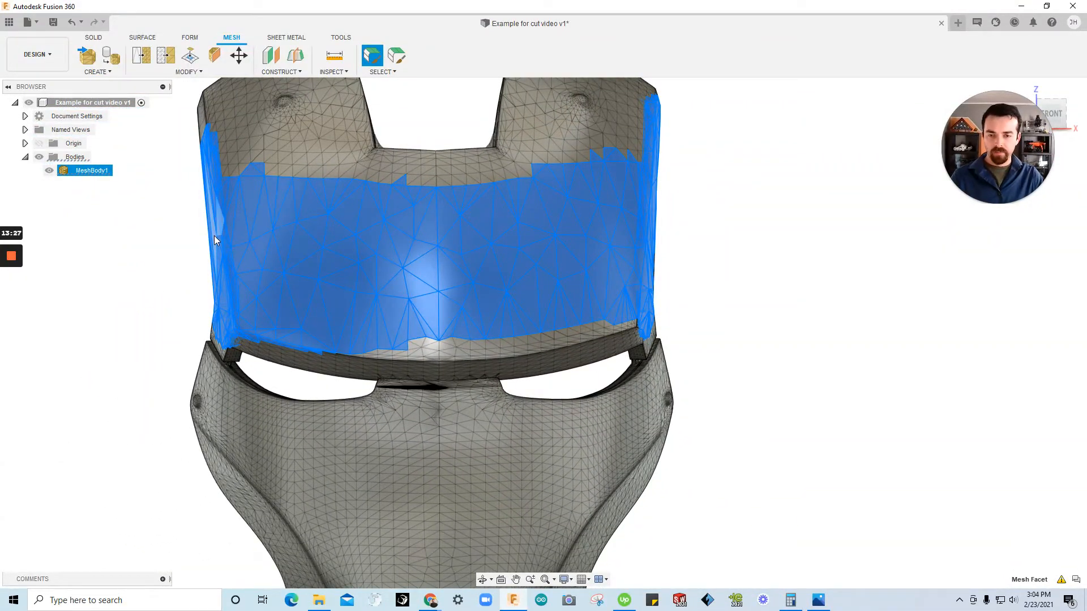
pyautogui.press('Escape')
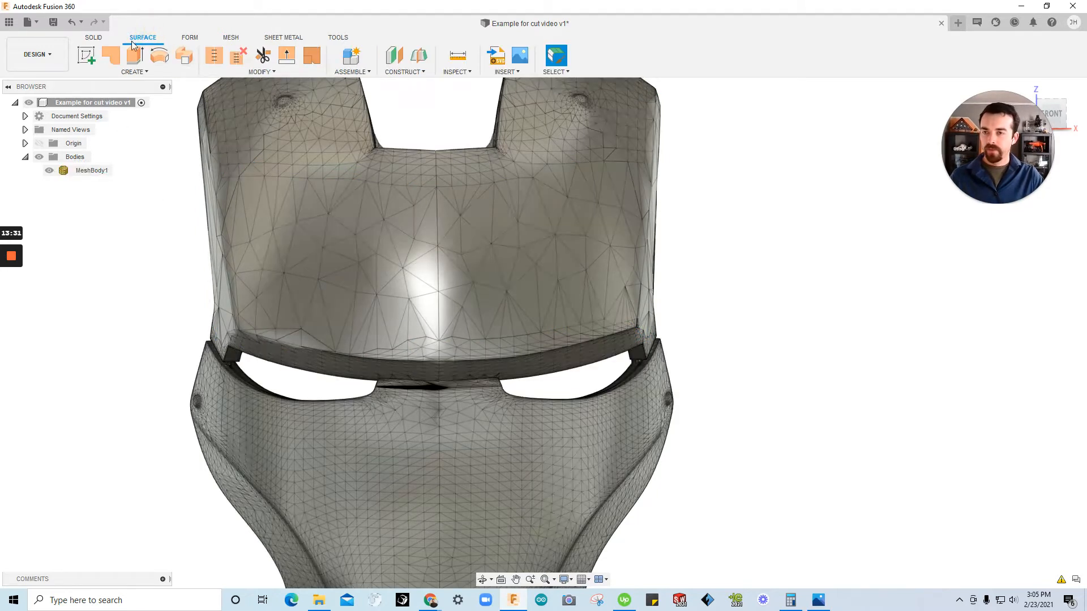
# Try again to convert the faceplate mesh to a BRep as a new component, and dismiss the conversion warning.
pyautogui.click(94, 39)
pyautogui.click(317, 74)
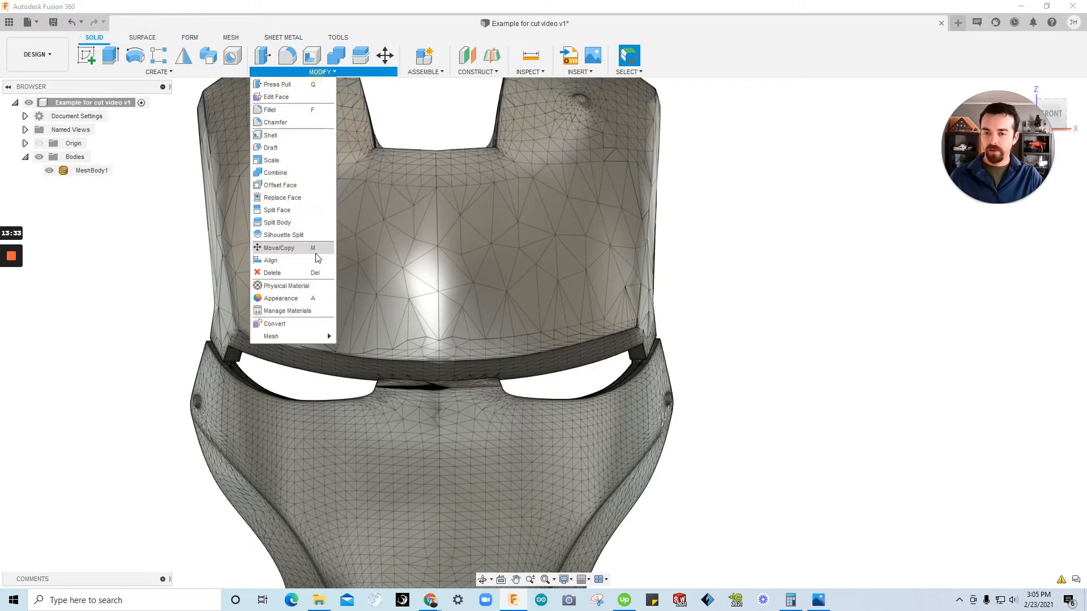
pyautogui.moveTo(297, 338)
pyautogui.click(369, 338)
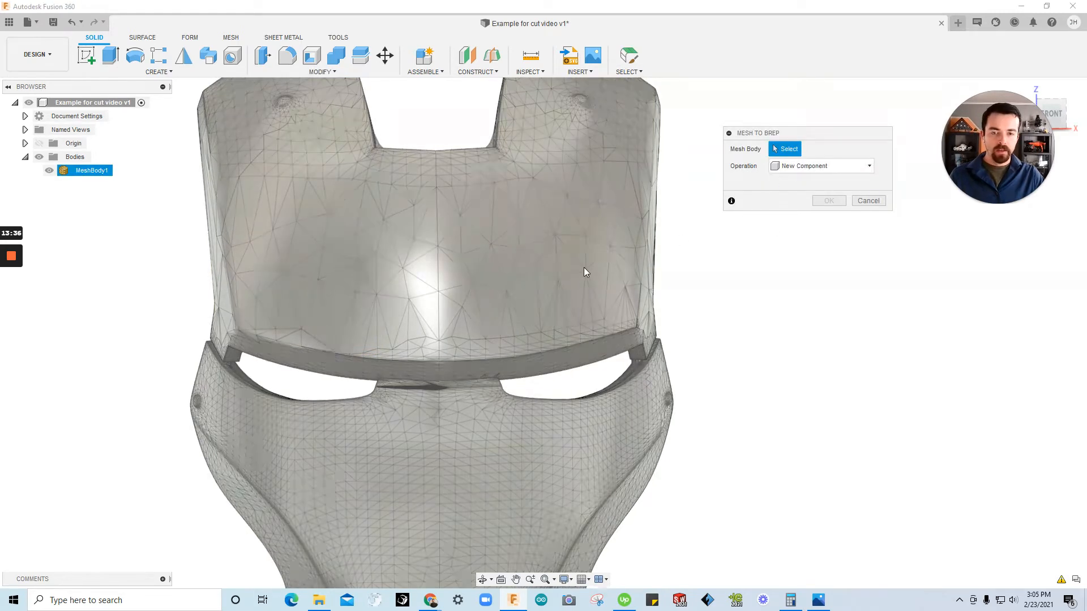
pyautogui.click(583, 268)
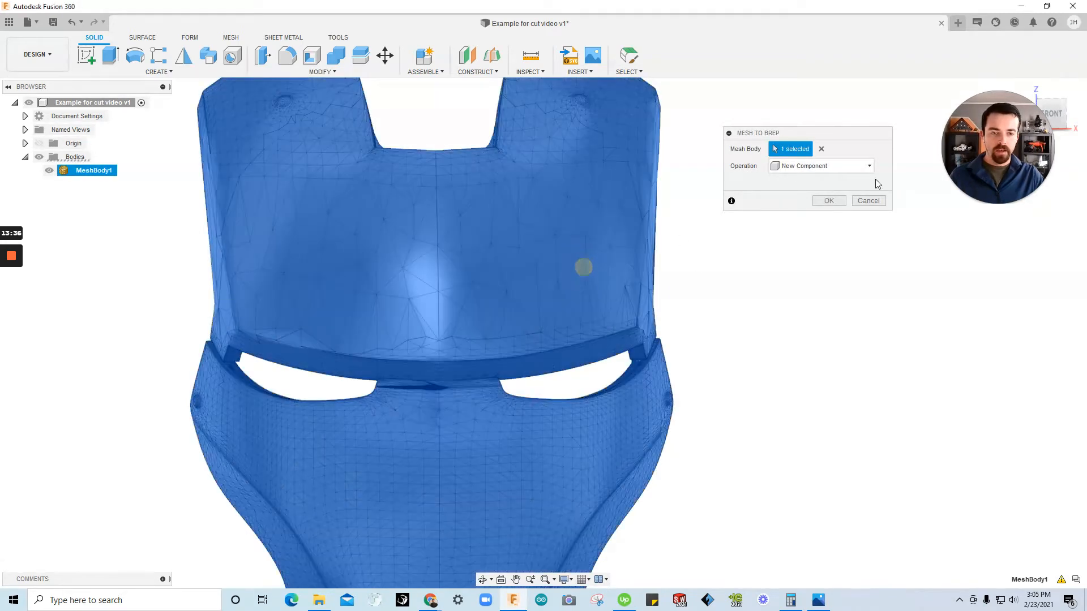
pyautogui.click(829, 201)
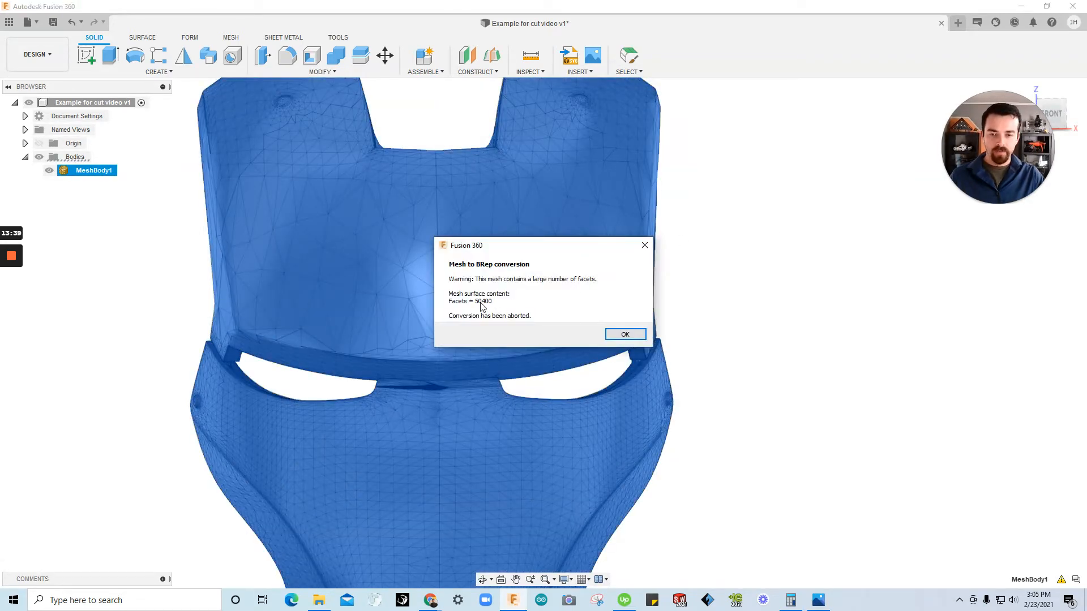
pyautogui.click(622, 335)
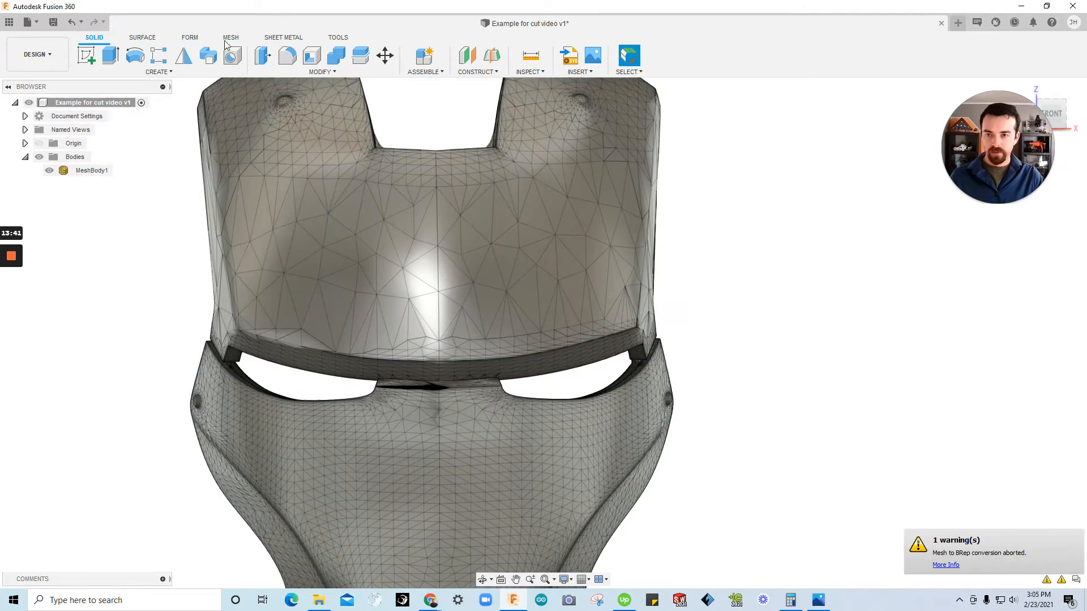
pyautogui.click(232, 38)
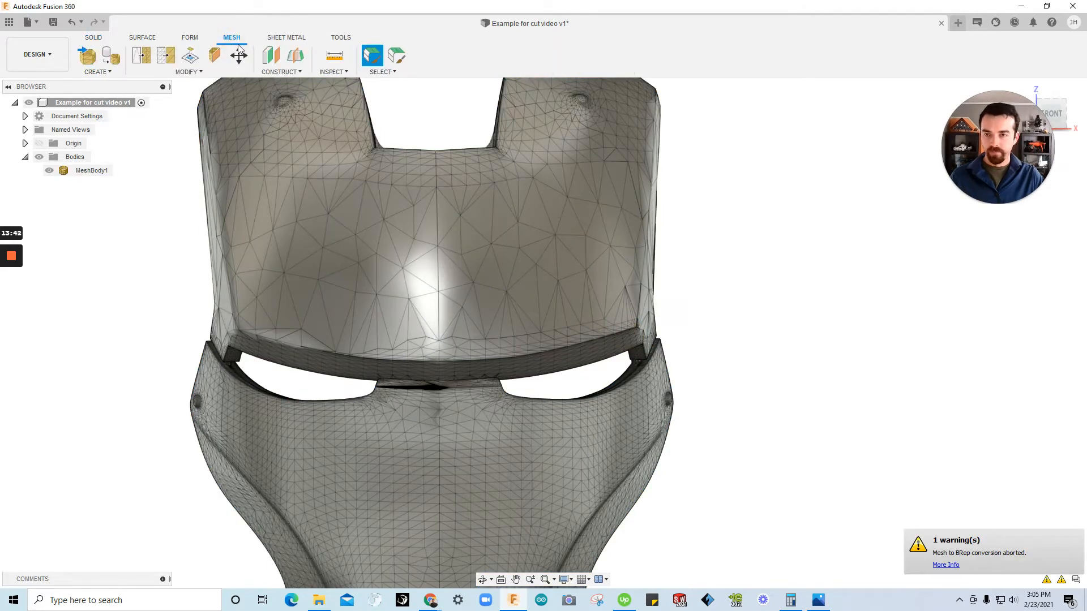
pyautogui.click(165, 55)
pyautogui.keyDown('shift'); pyautogui.moveTo(352, 166); pyautogui.dragTo(446, 270, button='middle'); pyautogui.keyUp('shift')
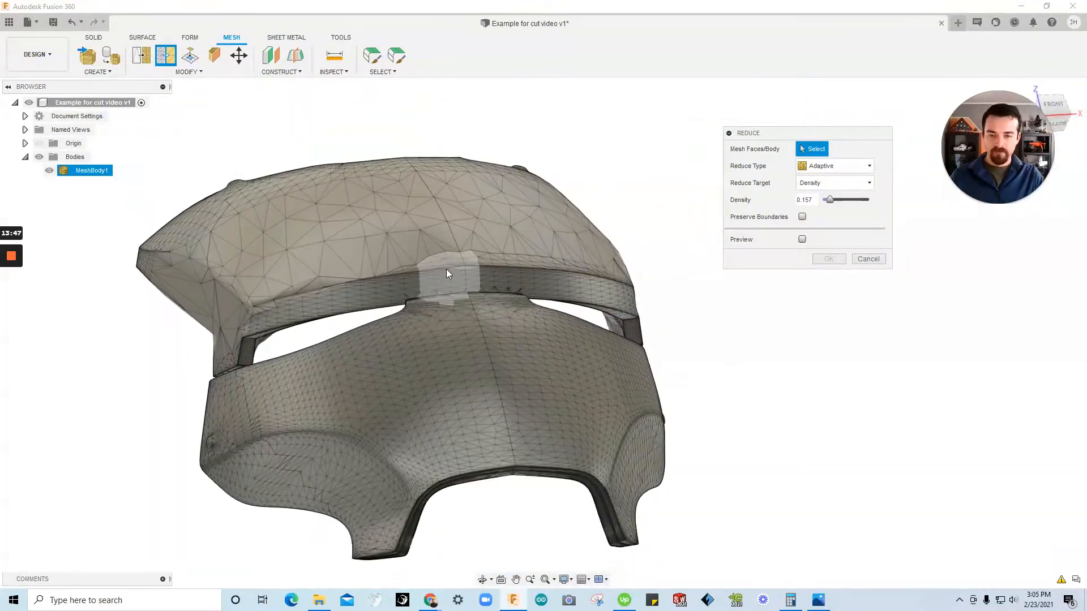
pyautogui.keyDown('shift'); pyautogui.moveTo(451, 215); pyautogui.dragTo(262, 330, button='middle'); pyautogui.keyUp('shift')
pyautogui.moveTo(261, 331)
pyautogui.mouseDown()
pyautogui.moveTo(218, 231)
pyautogui.moveTo(231, 182)
pyautogui.moveTo(291, 159)
pyautogui.moveTo(340, 170)
pyautogui.moveTo(395, 249)
pyautogui.moveTo(278, 271)
pyautogui.mouseUp()
pyautogui.moveTo(278, 270)
pyautogui.keyDown('shift'); pyautogui.mouseDown(button='middle')
pyautogui.moveTo(369, 269)
pyautogui.moveTo(449, 202)
pyautogui.moveTo(578, 184)
pyautogui.mouseUp(button='middle'); pyautogui.keyUp('shift')
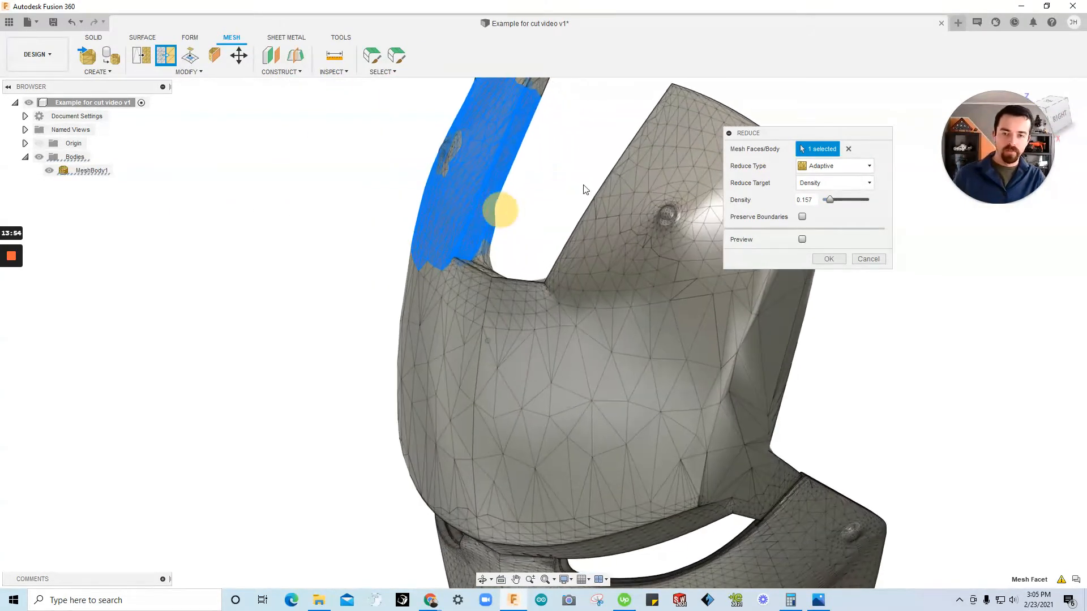
pyautogui.press('Escape')
pyautogui.click(499, 227)
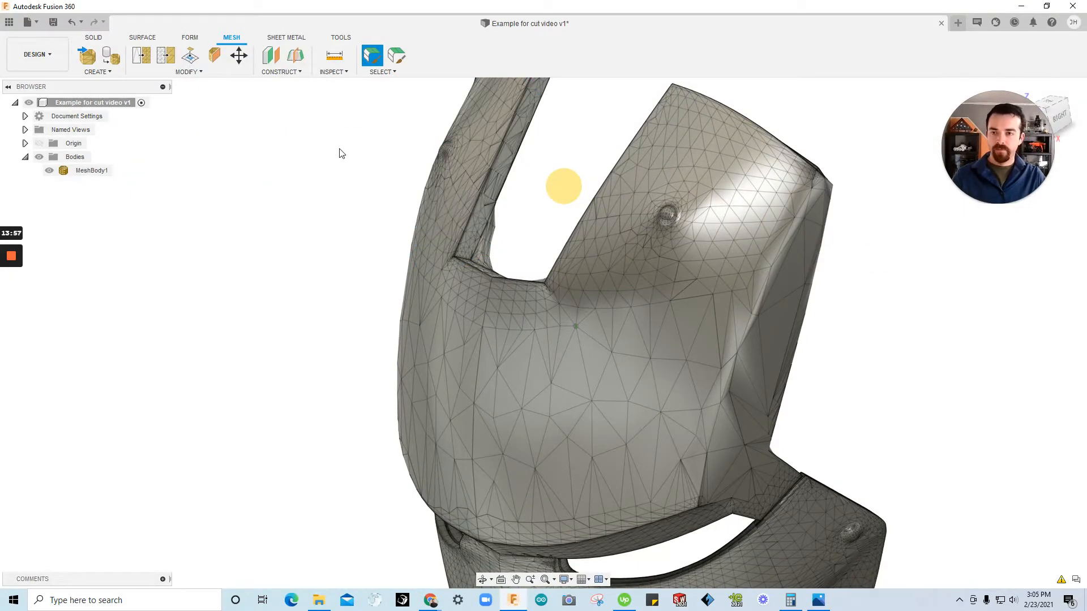
# Paint the outer faces along the forehead notch and on both upper prongs, around their small round bumps, for a Reduce.
pyautogui.click(166, 55)
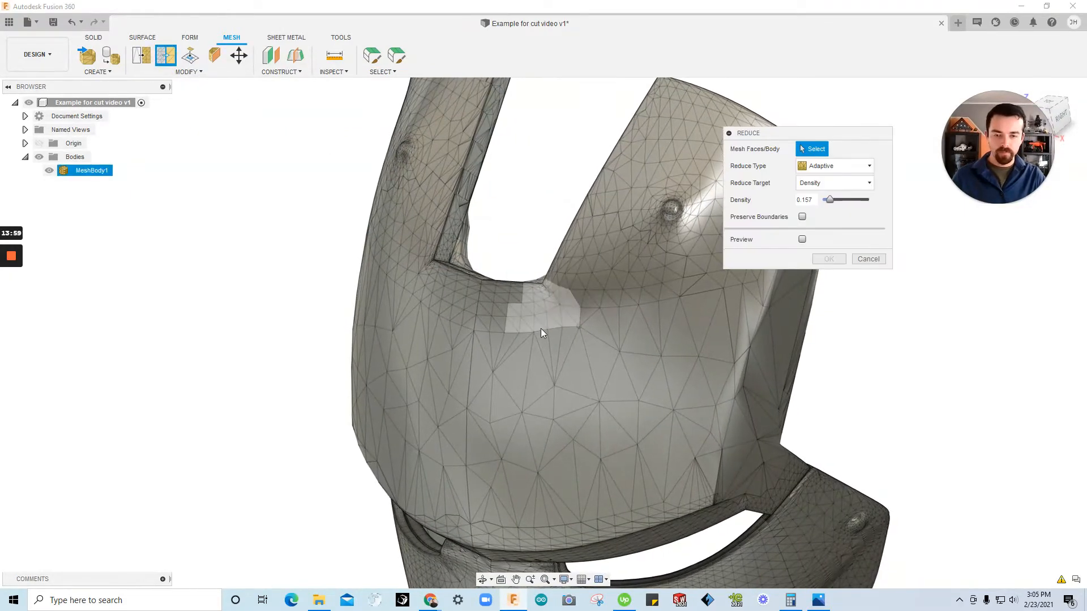
pyautogui.moveTo(531, 339)
pyautogui.mouseDown()
pyautogui.moveTo(478, 327)
pyautogui.moveTo(433, 385)
pyautogui.mouseUp()
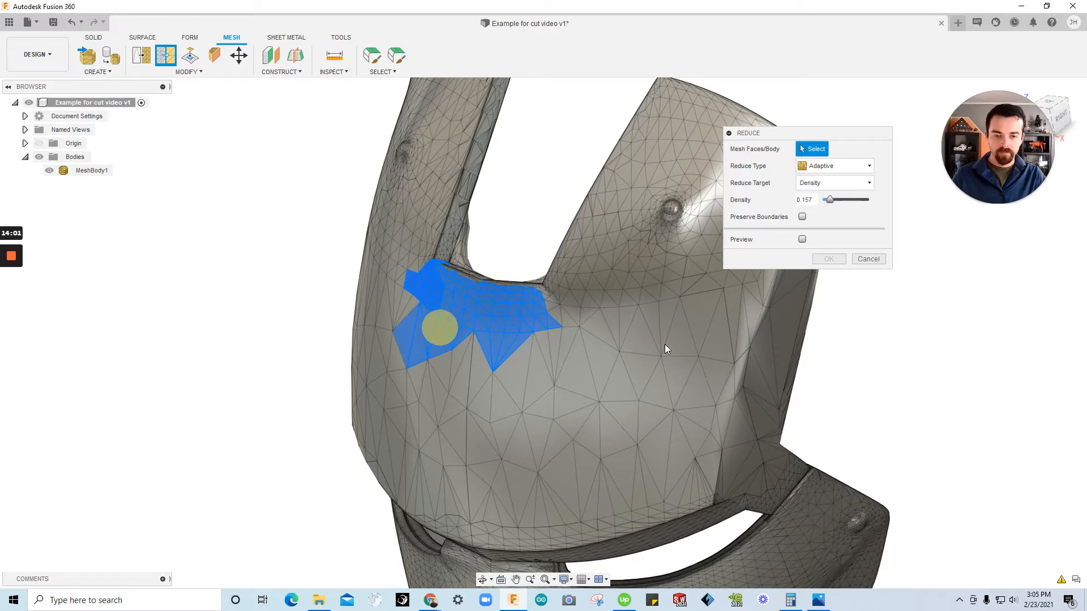
pyautogui.keyDown('shift'); pyautogui.moveTo(433, 385); pyautogui.dragTo(597, 300, button='middle'); pyautogui.keyUp('shift')
pyautogui.scroll(3, 543, 317)
pyautogui.moveTo(545, 314)
pyautogui.mouseDown()
pyautogui.moveTo(579, 270)
pyautogui.moveTo(576, 236)
pyautogui.moveTo(527, 212)
pyautogui.mouseUp()
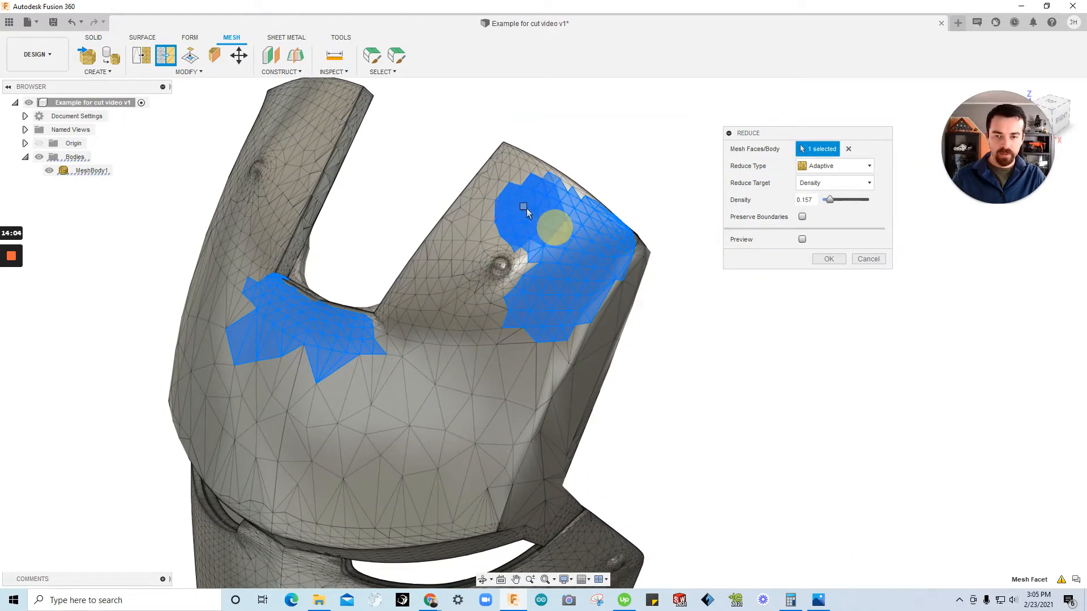
pyautogui.click(430, 313)
pyautogui.moveTo(430, 312)
pyautogui.mouseDown()
pyautogui.moveTo(469, 238)
pyautogui.moveTo(503, 227)
pyautogui.mouseUp()
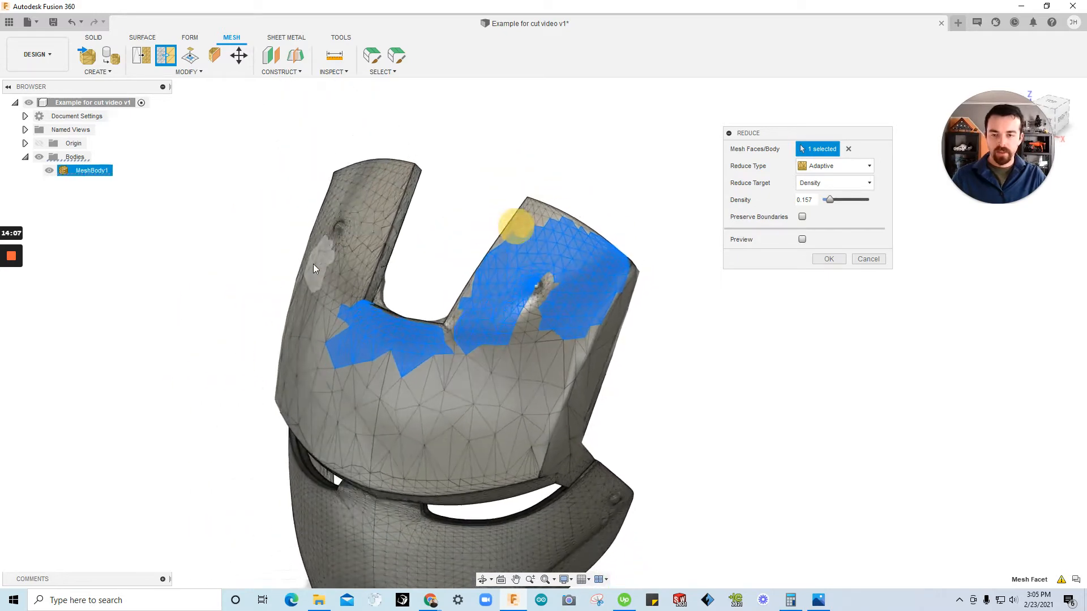
pyautogui.keyDown('shift'); pyautogui.moveTo(313, 267); pyautogui.dragTo(340, 283, button='middle'); pyautogui.keyUp('shift')
pyautogui.moveTo(315, 291)
pyautogui.mouseDown()
pyautogui.moveTo(280, 283)
pyautogui.moveTo(278, 239)
pyautogui.moveTo(283, 222)
pyautogui.moveTo(334, 201)
pyautogui.mouseUp()
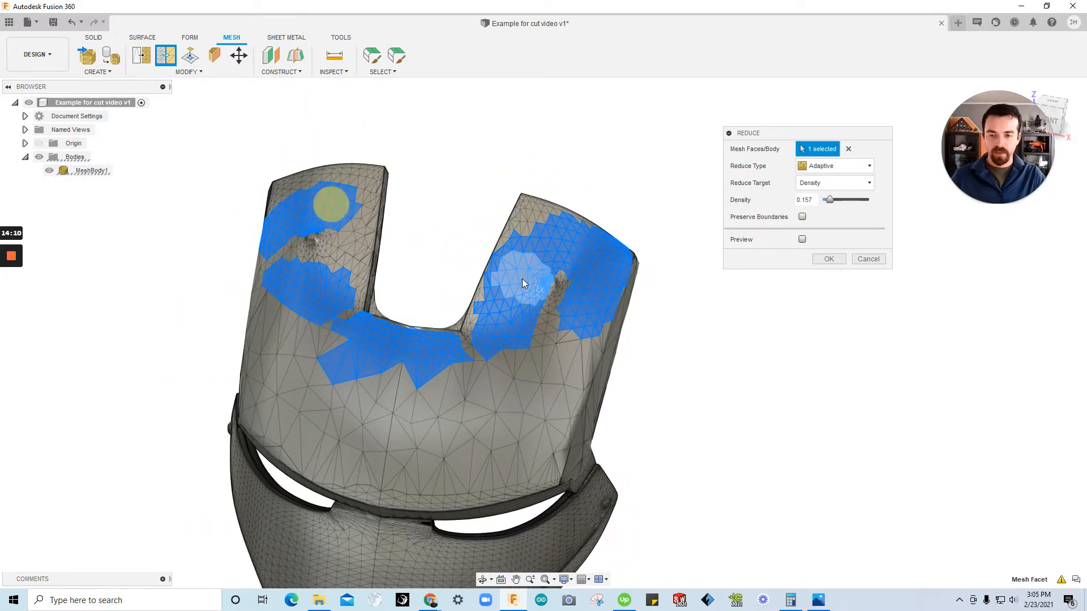
# Try to reduce the painted notch and upper prong faces at Adaptive density 0.157, and clear the selection.
pyautogui.keyDown('shift'); pyautogui.moveTo(522, 279); pyautogui.dragTo(566, 272, button='middle'); pyautogui.keyUp('shift')
pyautogui.click(828, 259)
pyautogui.keyDown('shift'); pyautogui.moveTo(830, 260); pyautogui.dragTo(829, 365, button='middle'); pyautogui.keyUp('shift')
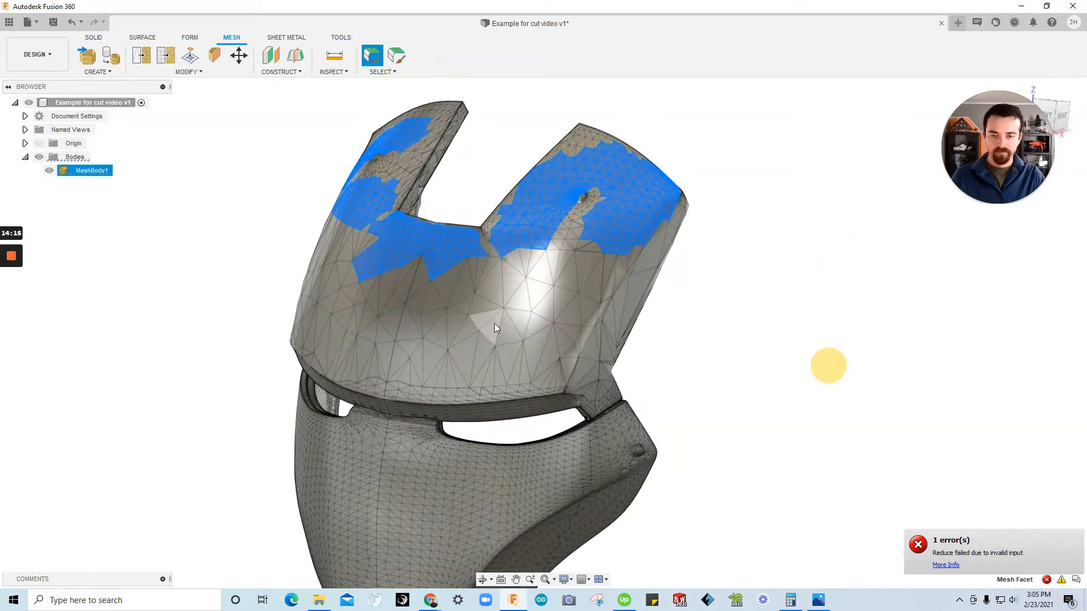
pyautogui.keyDown('shift'); pyautogui.moveTo(318, 185); pyautogui.dragTo(289, 199, button='middle'); pyautogui.keyUp('shift')
pyautogui.click(228, 151)
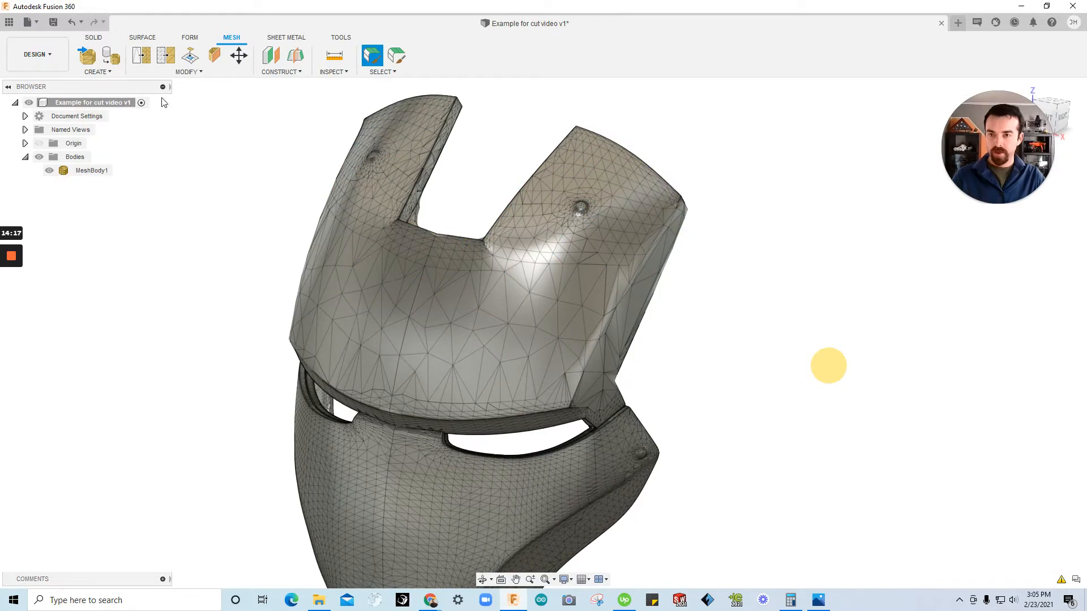
# Start a Reduce and paint the recessed outer cheek faces on both sides of the lower faceplate.
pyautogui.click(162, 59)
pyautogui.moveTo(318, 241)
pyautogui.keyDown('shift'); pyautogui.mouseDown(button='middle')
pyautogui.moveTo(335, 260)
pyautogui.moveTo(429, 280)
pyautogui.moveTo(436, 297)
pyautogui.moveTo(378, 368)
pyautogui.moveTo(417, 391)
pyautogui.moveTo(396, 400)
pyautogui.mouseUp(button='middle'); pyautogui.keyUp('shift')
pyautogui.scroll(5, 391, 406)
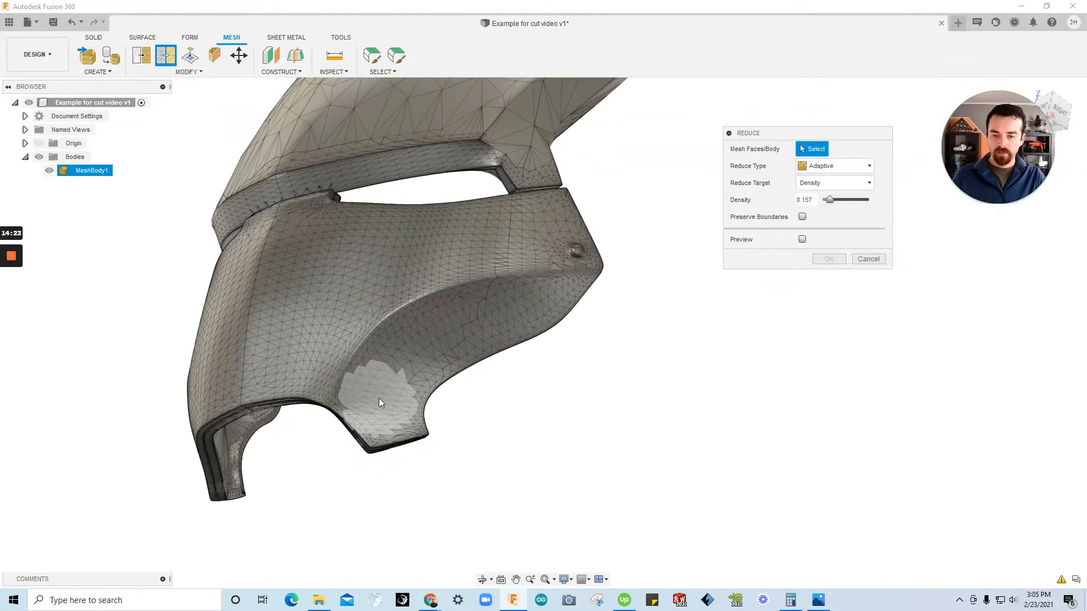
pyautogui.moveTo(385, 385)
pyautogui.mouseDown()
pyautogui.moveTo(444, 340)
pyautogui.moveTo(538, 311)
pyautogui.mouseUp()
pyautogui.moveTo(383, 371)
pyautogui.keyDown('shift'); pyautogui.mouseDown(button='middle')
pyautogui.moveTo(409, 422)
pyautogui.moveTo(383, 461)
pyautogui.moveTo(382, 426)
pyautogui.mouseUp(button='middle'); pyautogui.keyUp('shift')
pyautogui.moveTo(382, 426); pyautogui.dragTo(230, 364)
pyautogui.moveTo(230, 364)
pyautogui.keyDown('shift'); pyautogui.mouseDown(button='middle')
pyautogui.moveTo(389, 392)
pyautogui.moveTo(548, 221)
pyautogui.moveTo(492, 187)
pyautogui.mouseUp(button='middle'); pyautogui.keyUp('shift')
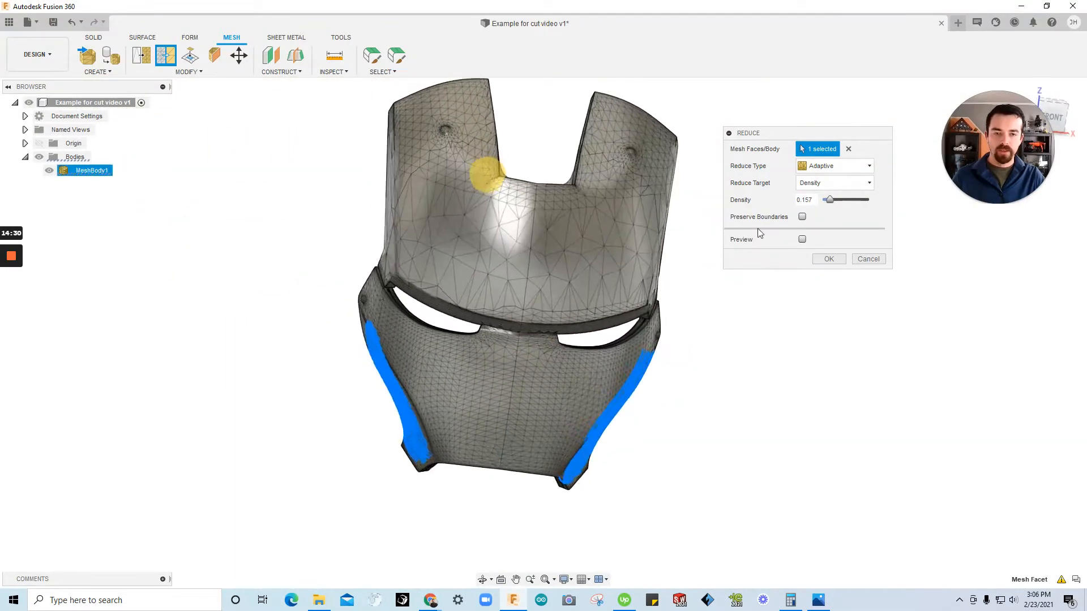
# Try to reduce the painted recessed cheek faces at Adaptive density 0.157, and clear the selection.
pyautogui.scroll(3, 510, 226)
pyautogui.click(838, 260)
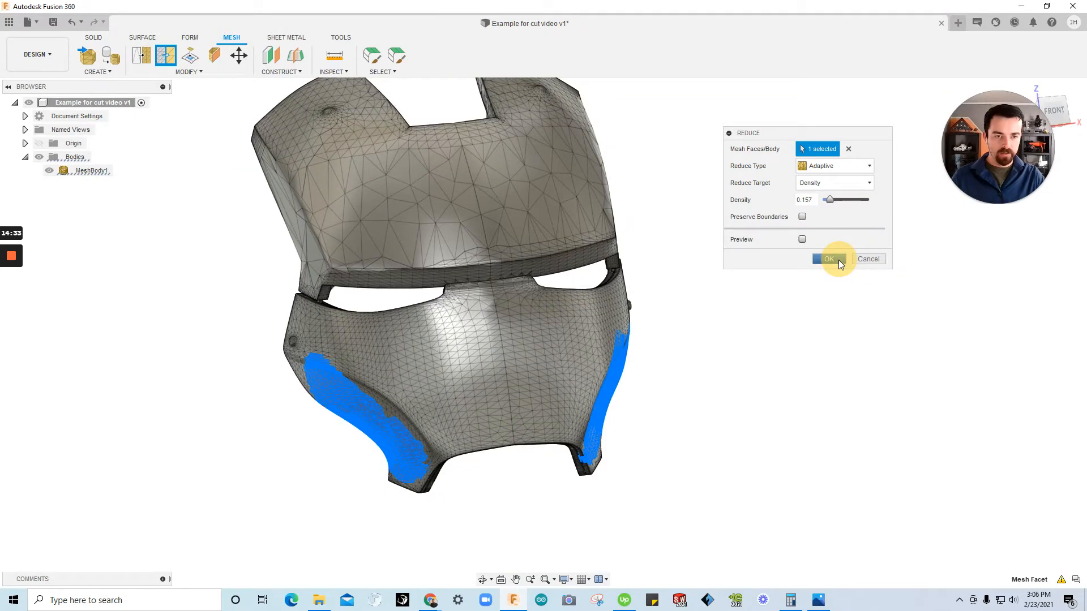
pyautogui.click(831, 199)
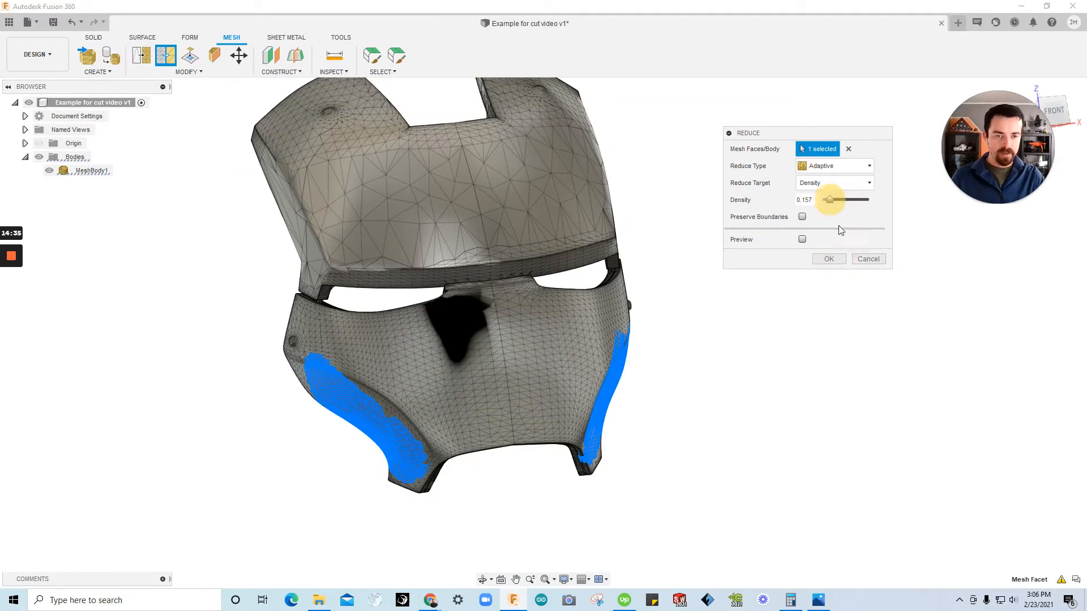
pyautogui.click(838, 260)
pyautogui.keyDown('shift'); pyautogui.moveTo(838, 259); pyautogui.dragTo(659, 322, button='middle'); pyautogui.keyUp('shift')
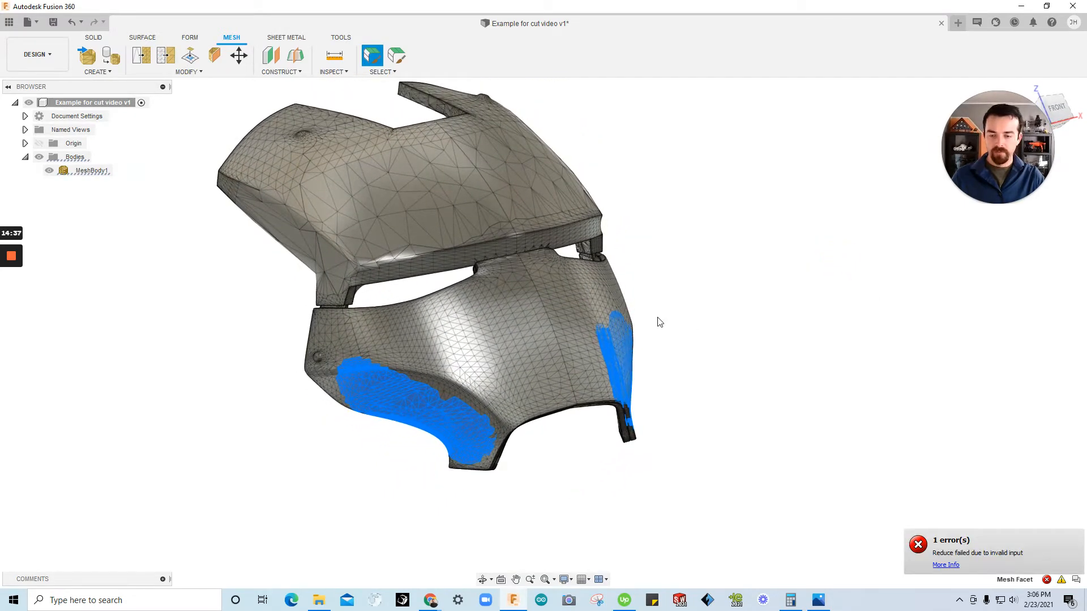
pyautogui.press('Escape')
# Save the design with the version description User Saved.
pyautogui.hotkey('ctrl', 's')
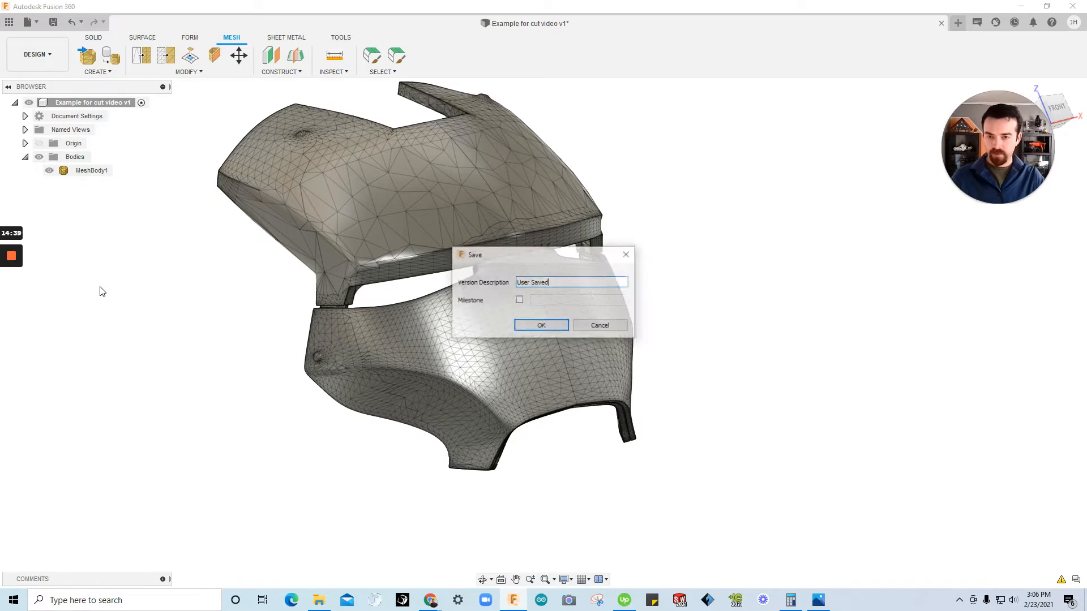
pyautogui.click(540, 325)
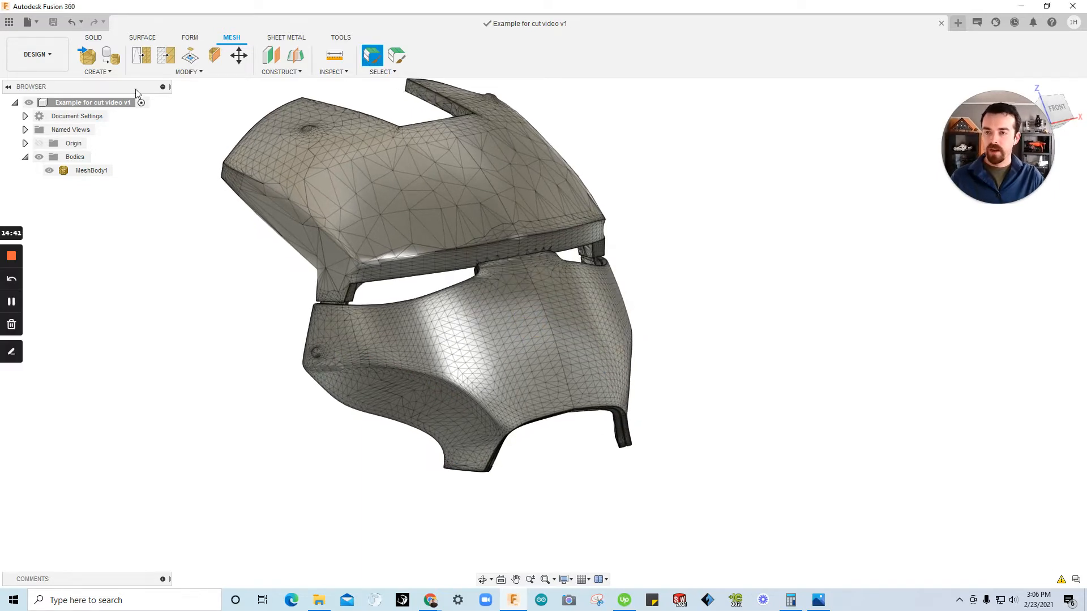
# Paint the central outer face of the lower faceplate from cheek to cheek and reduce it at Adaptive density 0.157.
pyautogui.click(163, 61)
pyautogui.scroll(3, 431, 355)
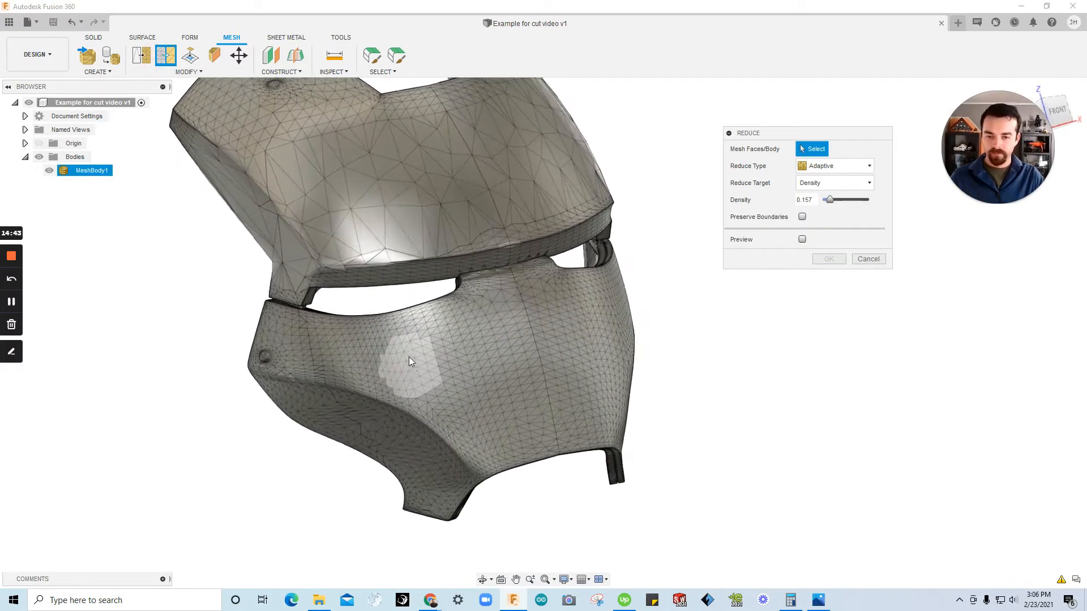
pyautogui.moveTo(361, 362)
pyautogui.mouseDown()
pyautogui.moveTo(578, 318)
pyautogui.moveTo(617, 331)
pyautogui.moveTo(459, 385)
pyautogui.moveTo(484, 416)
pyautogui.moveTo(627, 372)
pyautogui.mouseUp()
pyautogui.keyDown('shift'); pyautogui.moveTo(801, 198); pyautogui.dragTo(830, 271, button='middle'); pyautogui.keyUp('shift')
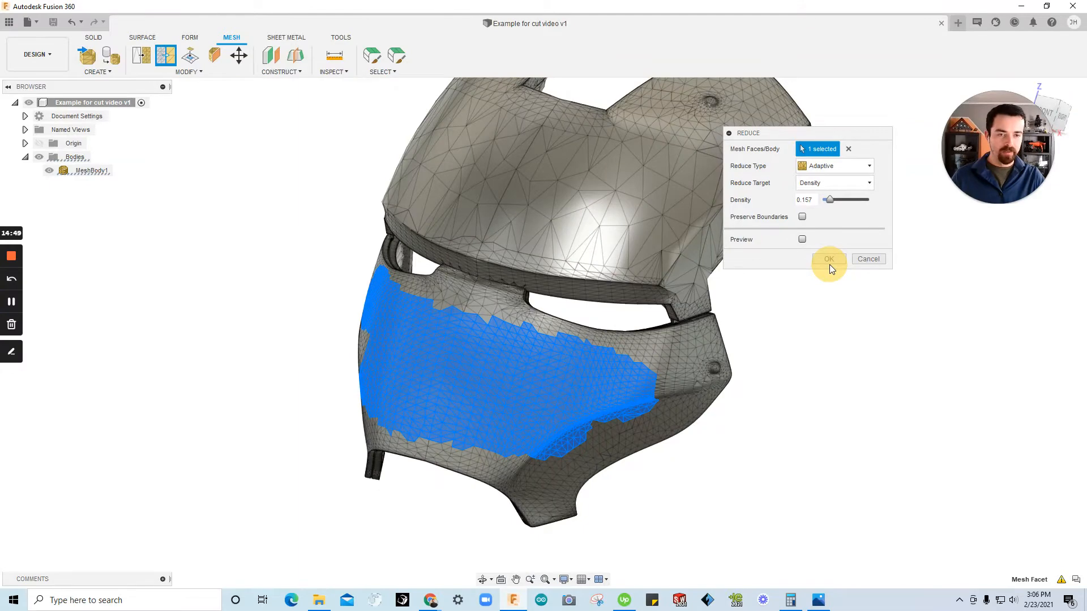
pyautogui.click(829, 259)
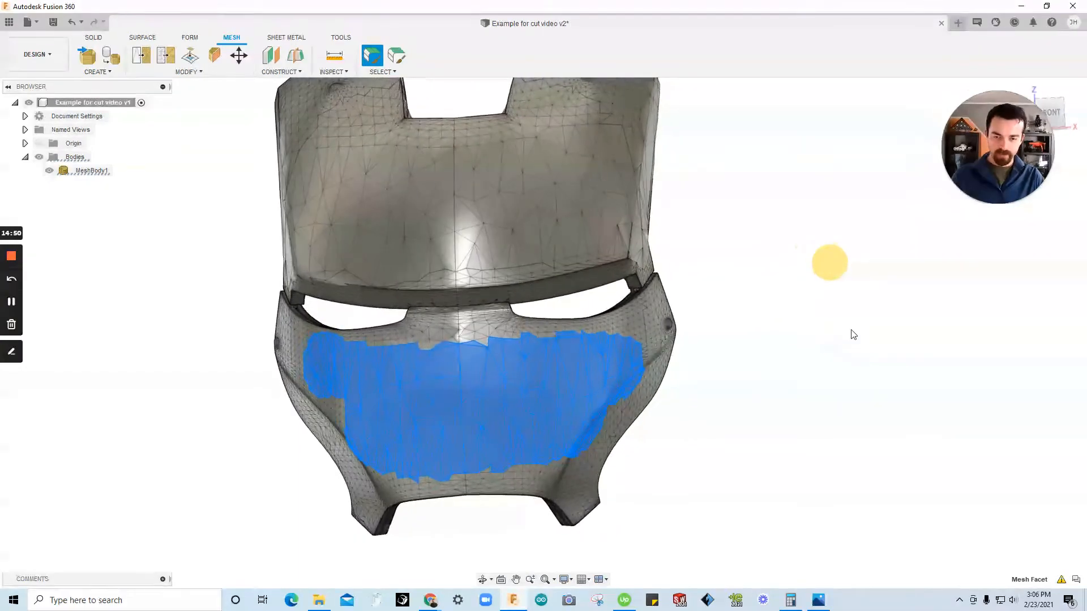
pyautogui.click(595, 380)
pyautogui.keyDown('shift'); pyautogui.moveTo(595, 381); pyautogui.dragTo(205, 181, button='middle'); pyautogui.keyUp('shift')
pyautogui.click(206, 181)
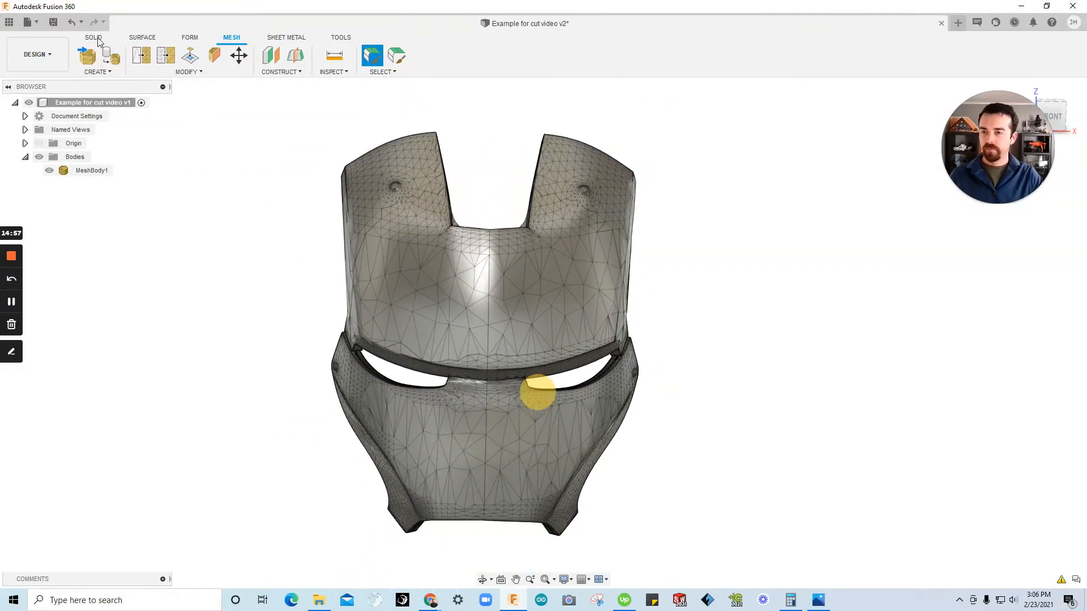
# Convert the reduced faceplate mesh to a BRep as a new component, proceeding despite the large facet count.
pyautogui.click(98, 40)
pyautogui.click(331, 73)
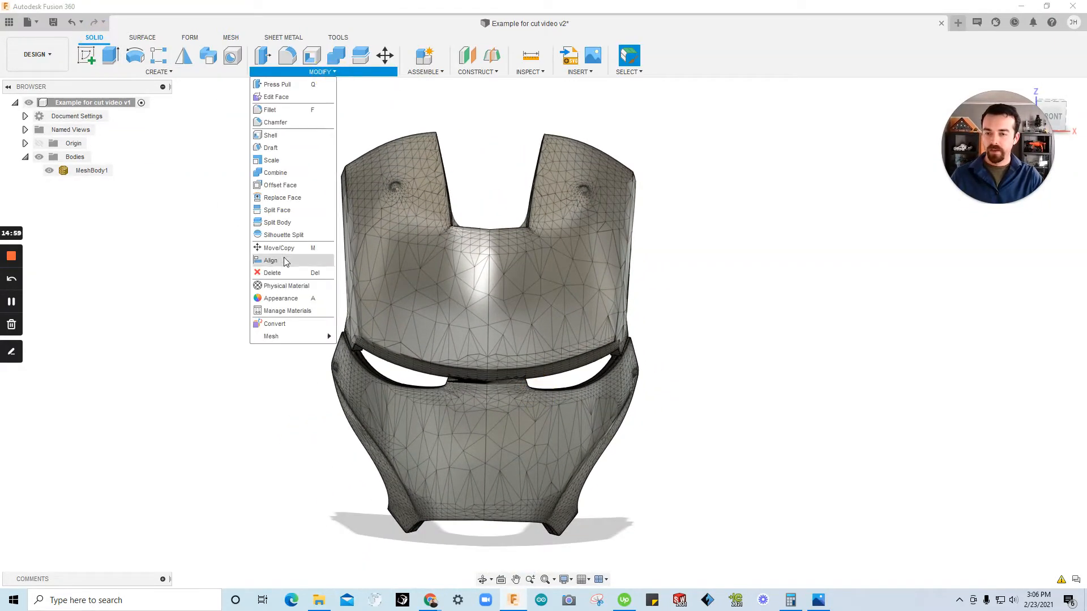
pyautogui.moveTo(284, 336)
pyautogui.click(349, 337)
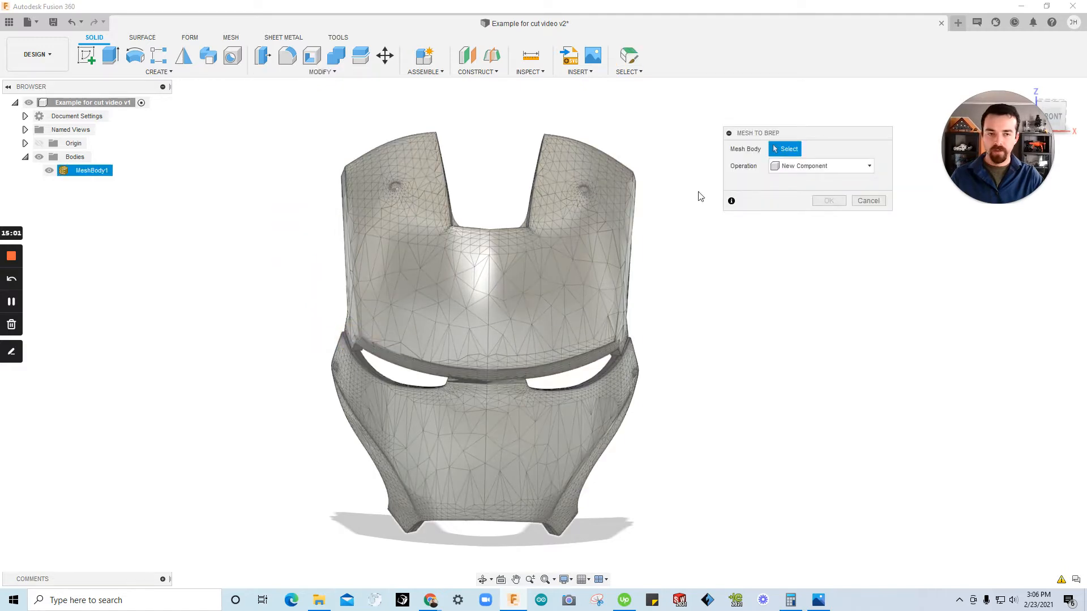
pyautogui.click(620, 232)
pyautogui.click(830, 201)
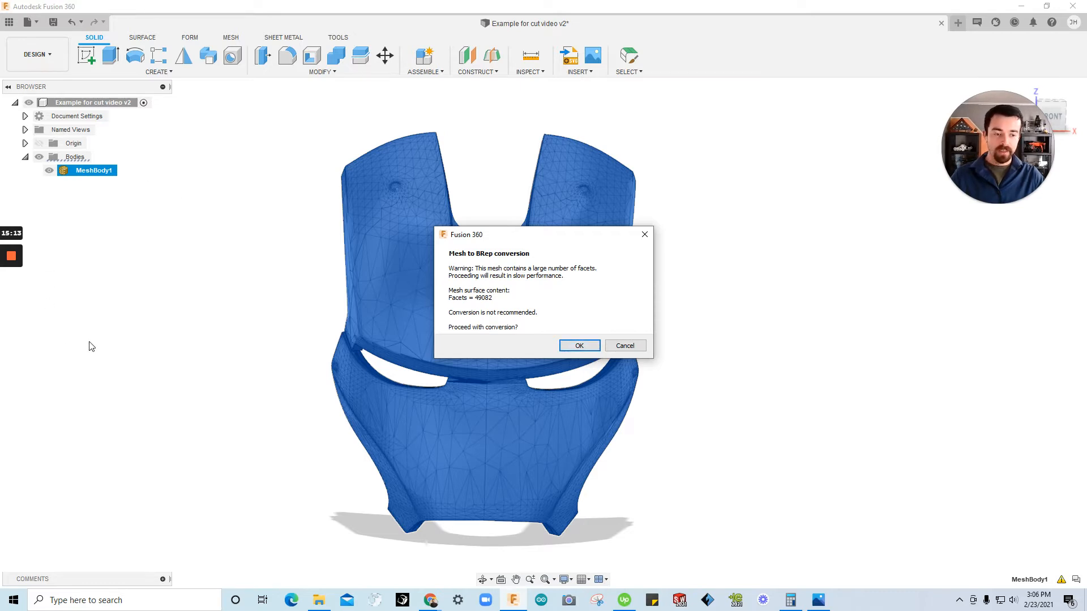
pyautogui.click(580, 346)
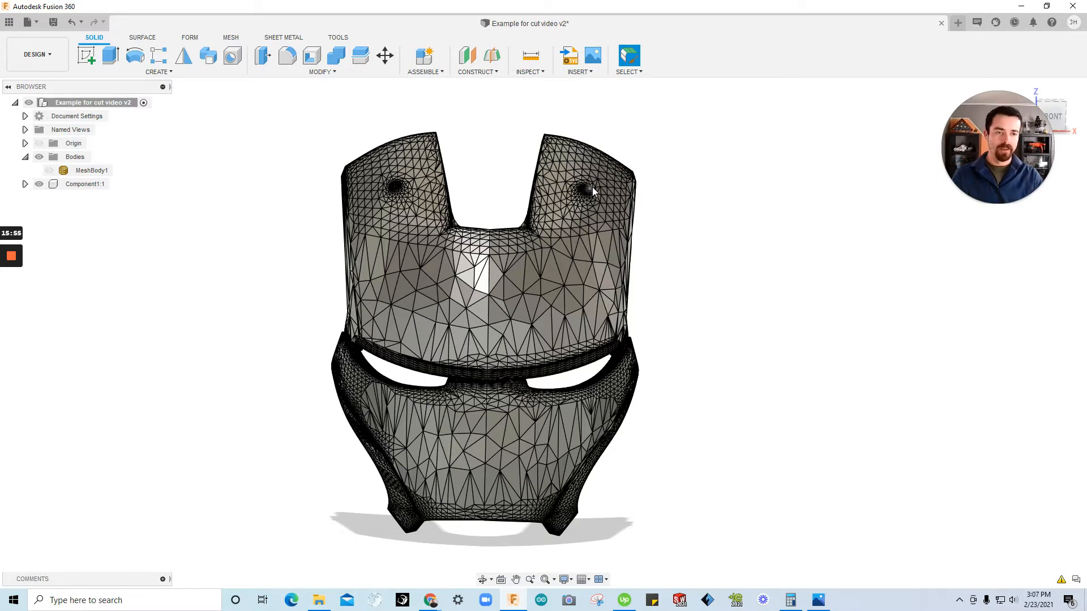
# Delete the original mesh body MeshBody1, keeping only the converted component.
pyautogui.keyDown('shift'); pyautogui.moveTo(592, 187); pyautogui.dragTo(439, 351, button='middle'); pyautogui.keyUp('shift')
pyautogui.scroll(3, 382, 269)
pyautogui.keyDown('shift'); pyautogui.moveTo(382, 269); pyautogui.dragTo(54, 182, button='middle'); pyautogui.keyUp('shift')
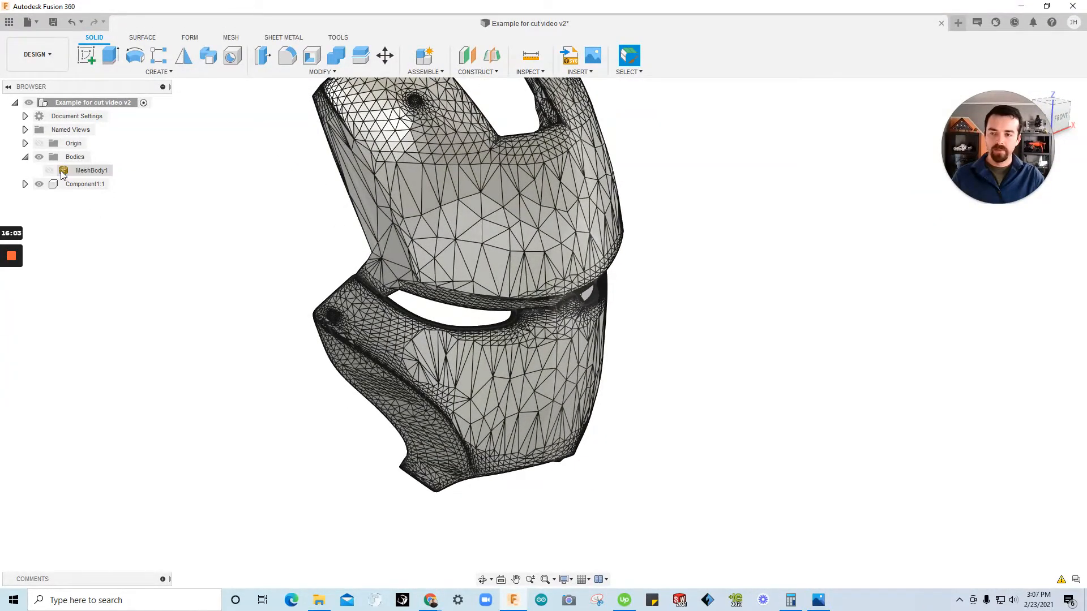
pyautogui.click(79, 173)
pyautogui.rightClick(79, 173)
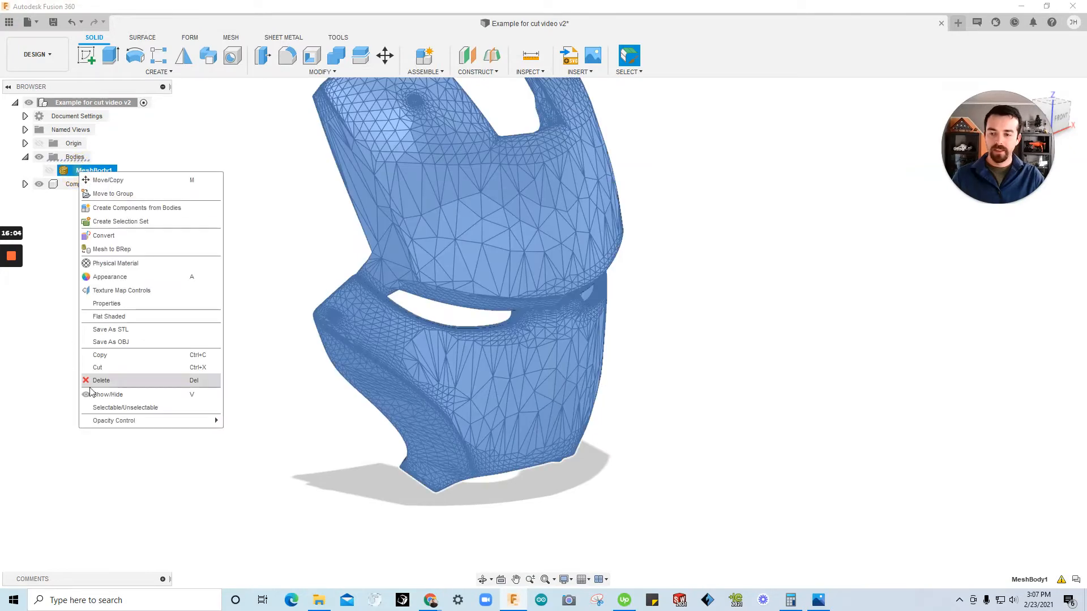
pyautogui.click(108, 383)
pyautogui.click(236, 221)
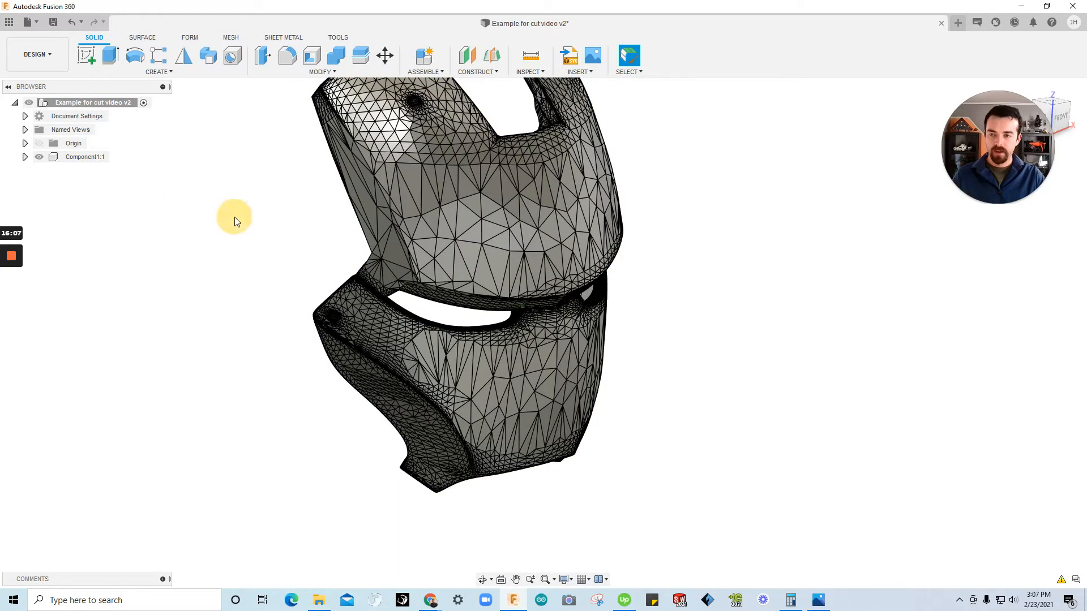
# Expand the converted component down to its bodies and highlight the single body inside it.
pyautogui.click(63, 160)
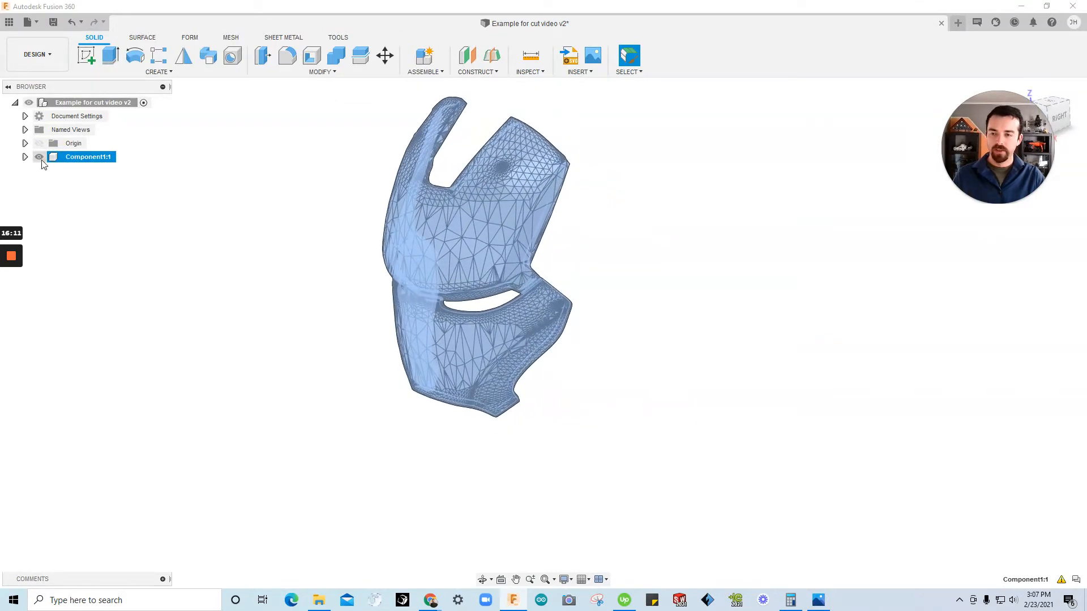
pyautogui.click(24, 157)
pyautogui.click(35, 183)
pyautogui.click(94, 199)
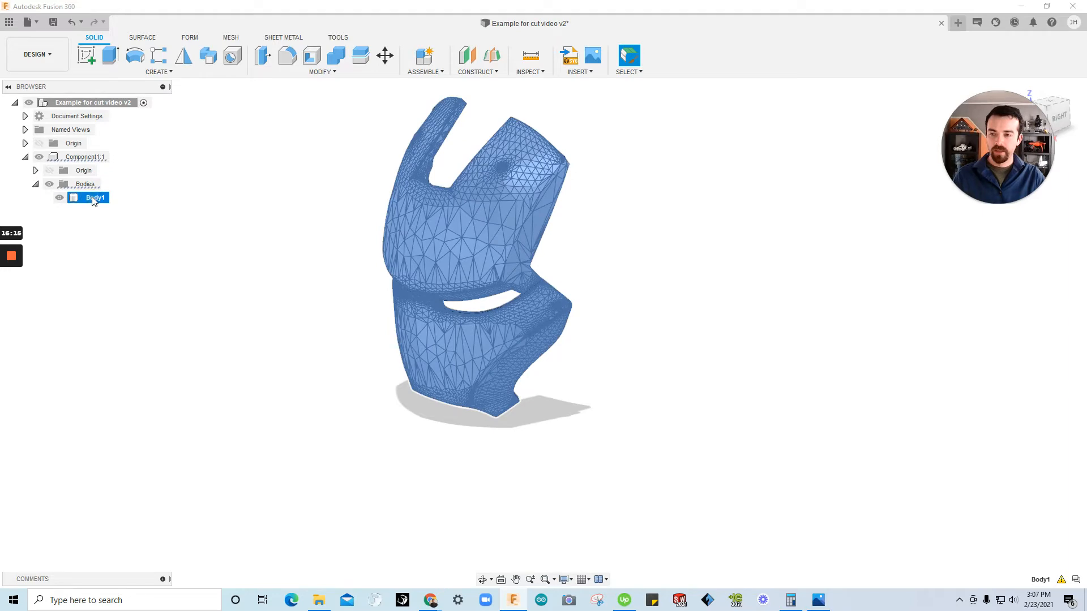
pyautogui.click(173, 228)
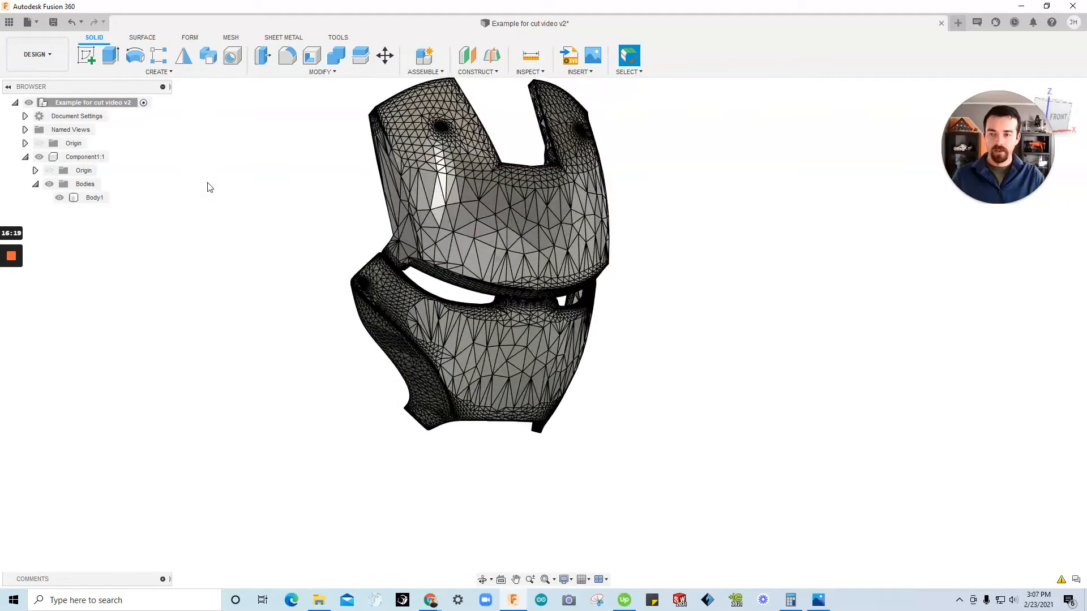
# Save the design with the version description User Saved and turn on Capture Design History for it.
pyautogui.hotkey('ctrl', 's')
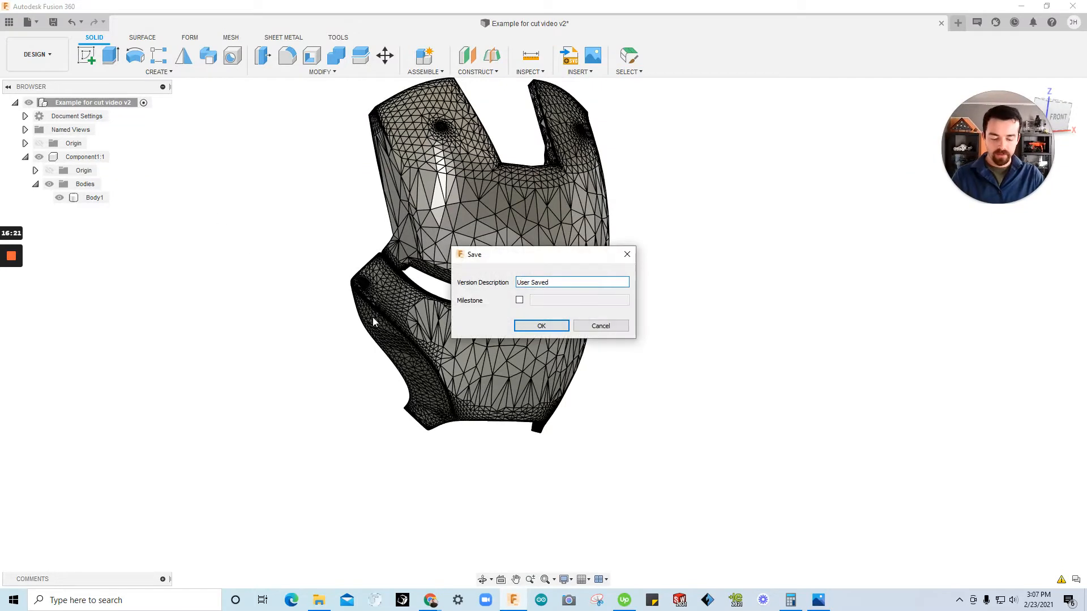
pyautogui.press('Return')
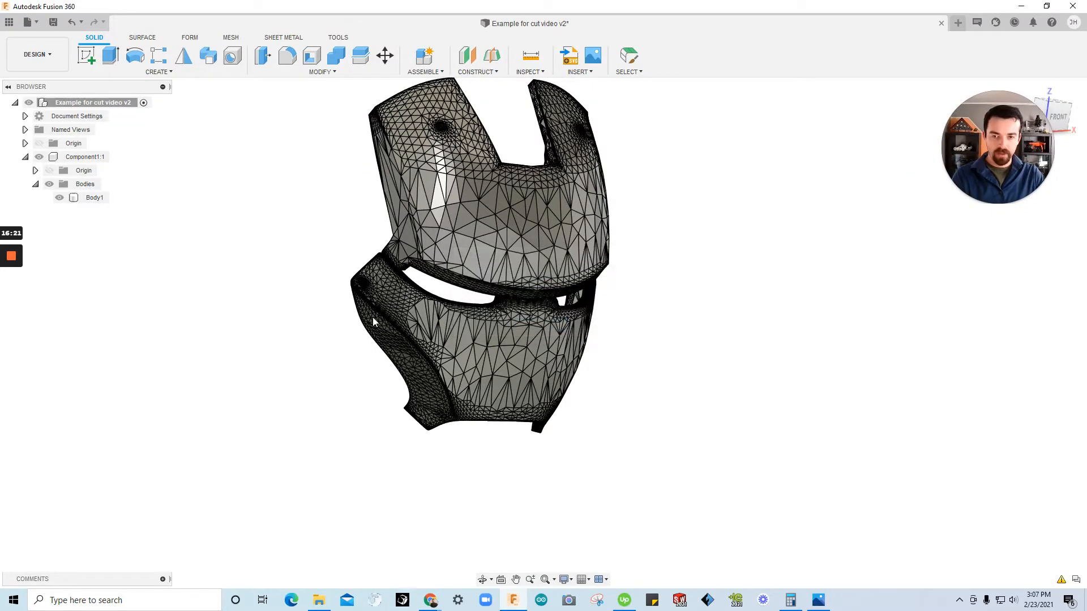
pyautogui.rightClick(93, 104)
pyautogui.click(262, 153)
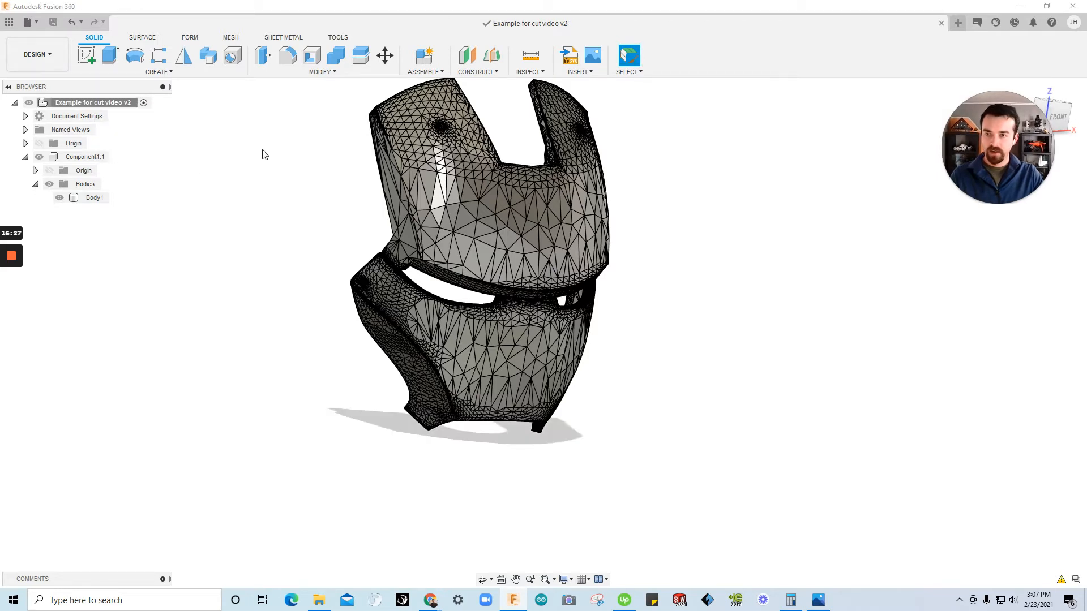
pyautogui.rightClick(96, 103)
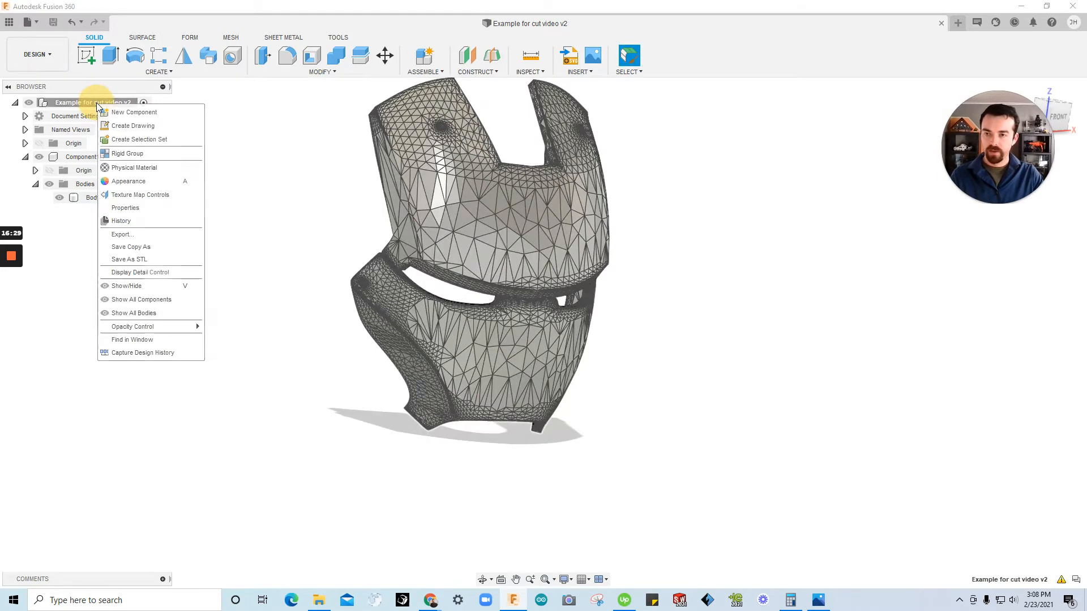
pyautogui.click(137, 353)
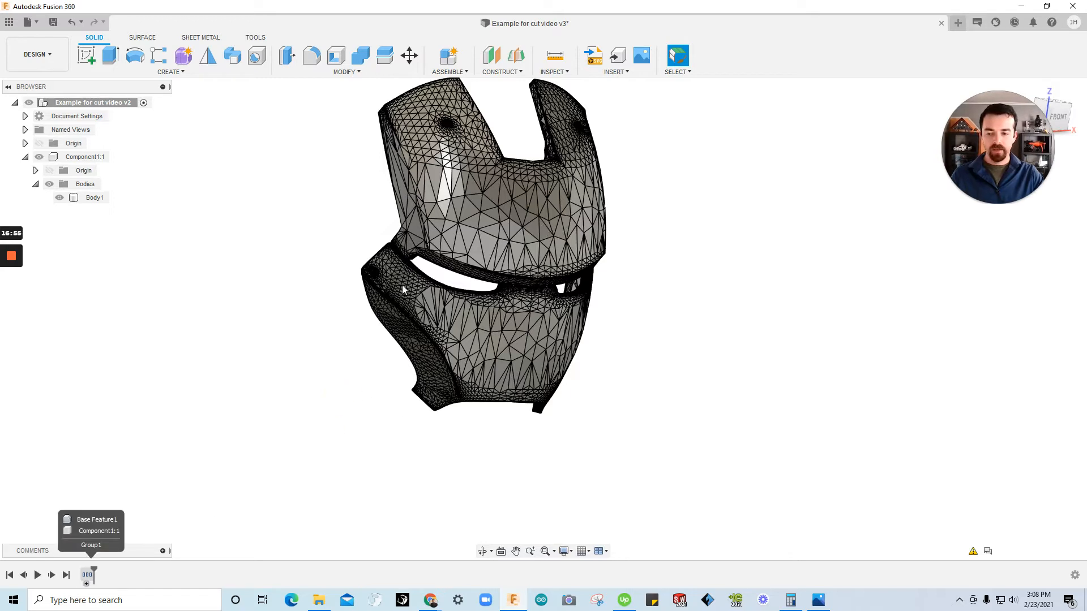
# Switch to Photos to examine the dovetailed faceplate parts in video thumbnail.jpg, and return to Fusion 360.
pyautogui.click(321, 278)
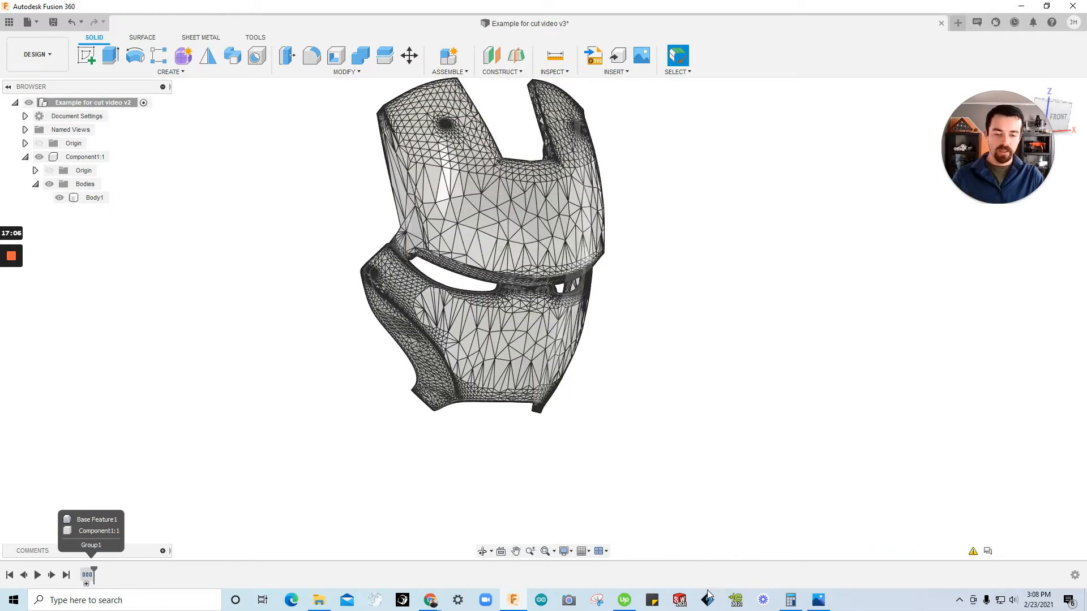
pyautogui.click(819, 600)
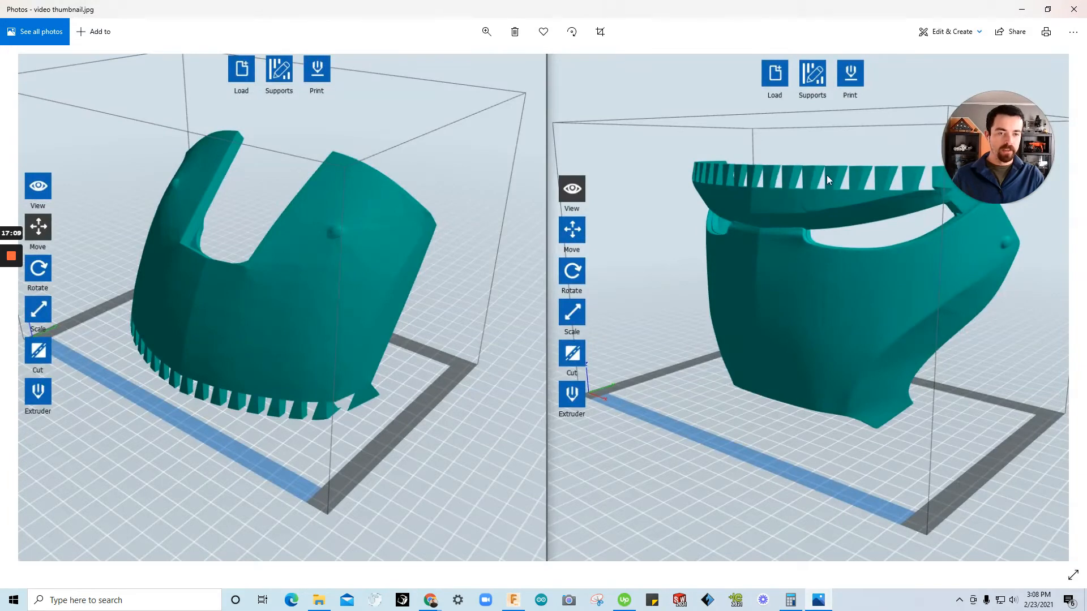
pyautogui.click(1022, 9)
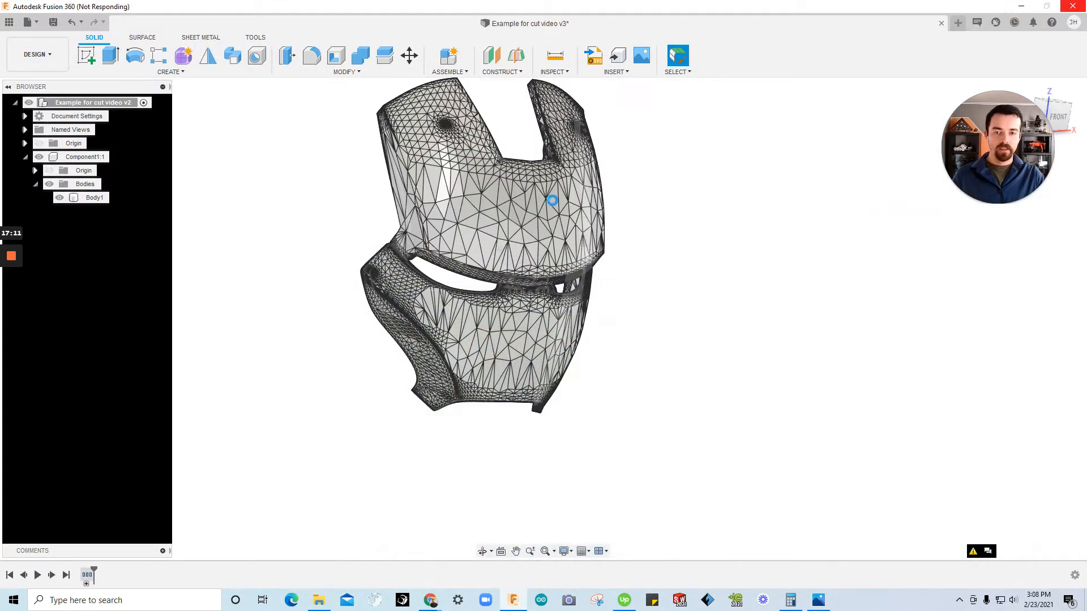
pyautogui.keyDown('shift'); pyautogui.moveTo(322, 261); pyautogui.dragTo(110, 91, button='middle'); pyautogui.keyUp('shift')
pyautogui.click(86, 55)
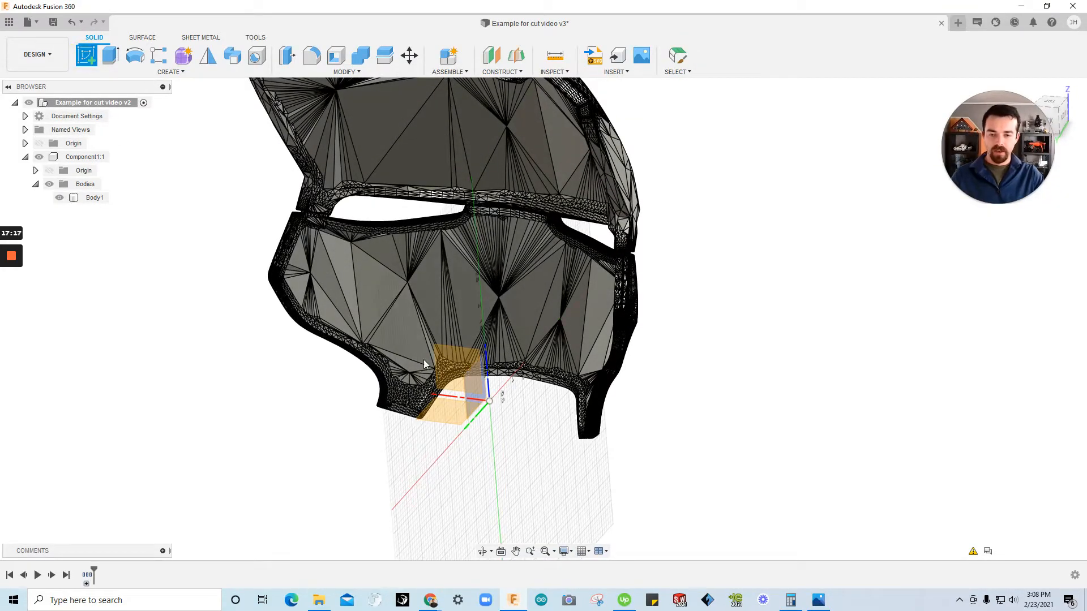
pyautogui.click(616, 423)
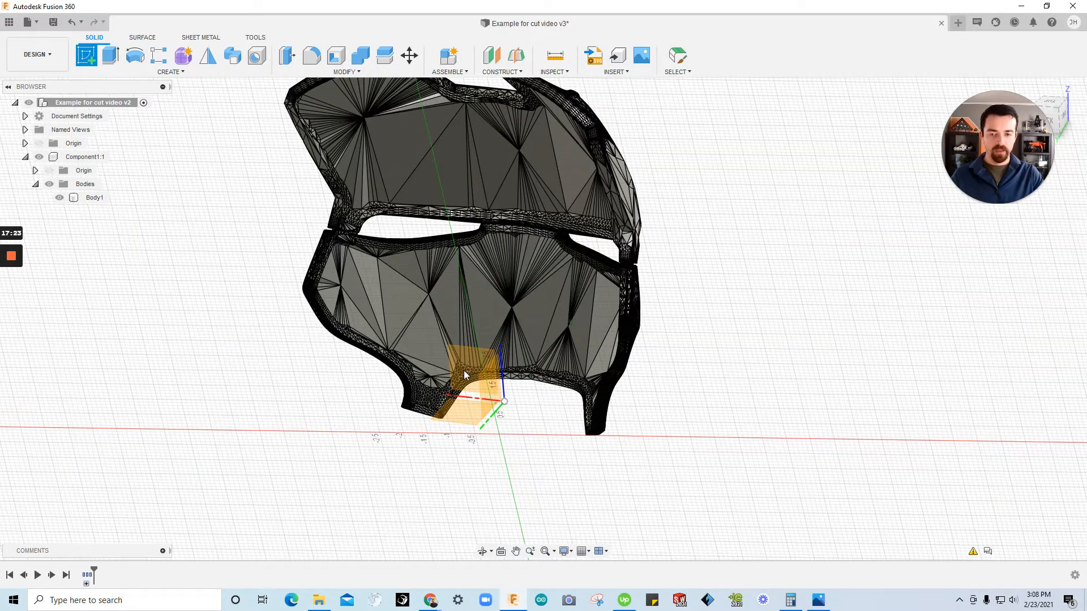
pyautogui.click(39, 144)
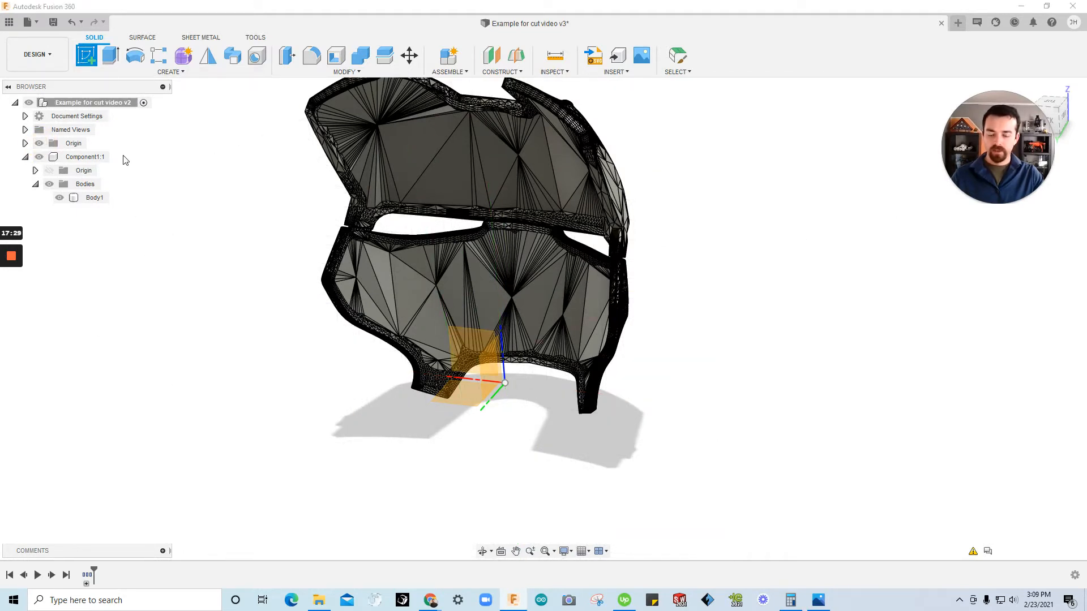
pyautogui.press('Escape')
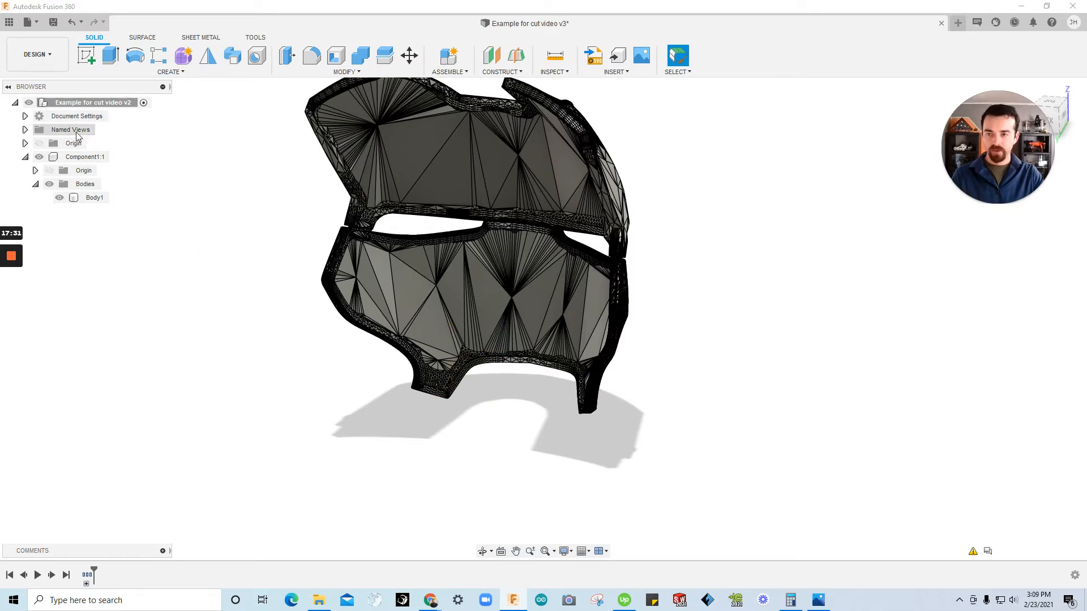
pyautogui.click(37, 144)
pyautogui.click(37, 145)
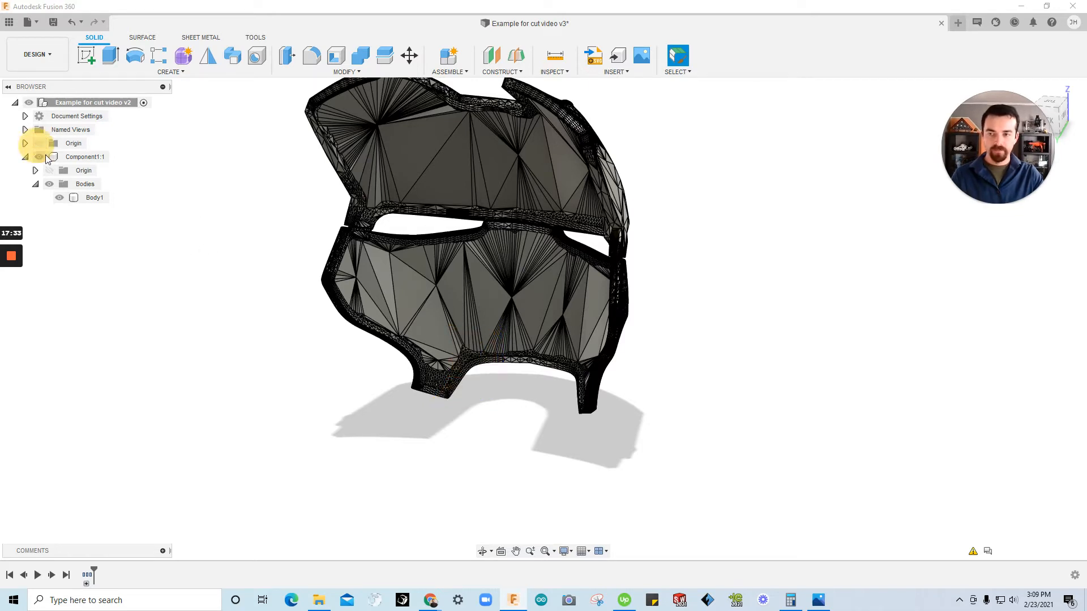
# Start a new sketch on the vertical XZ origin plane, facing the back of the faceplate.
pyautogui.click(85, 57)
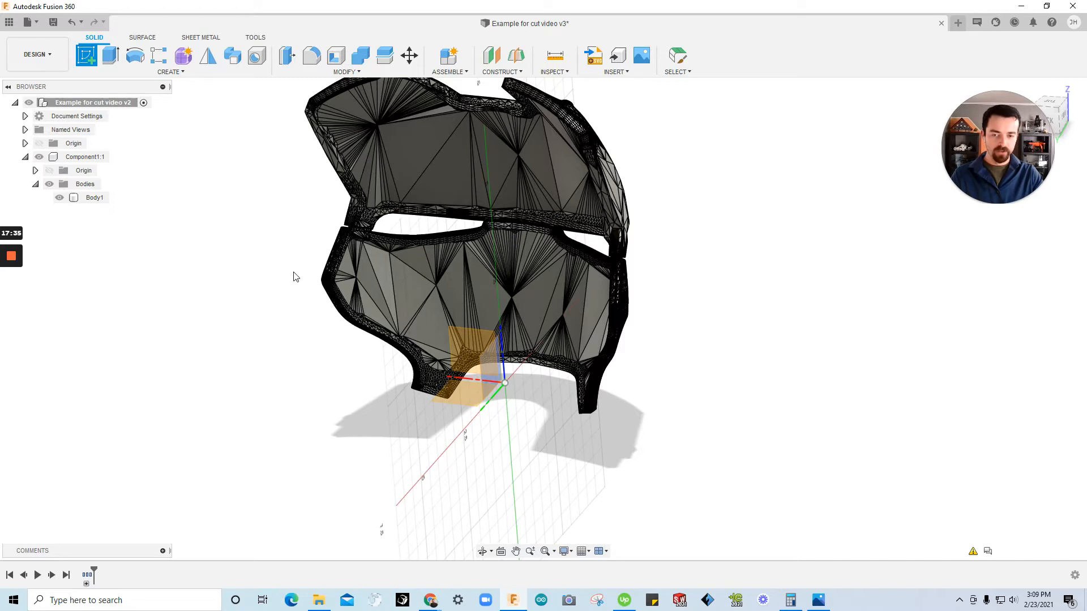
pyautogui.click(473, 341)
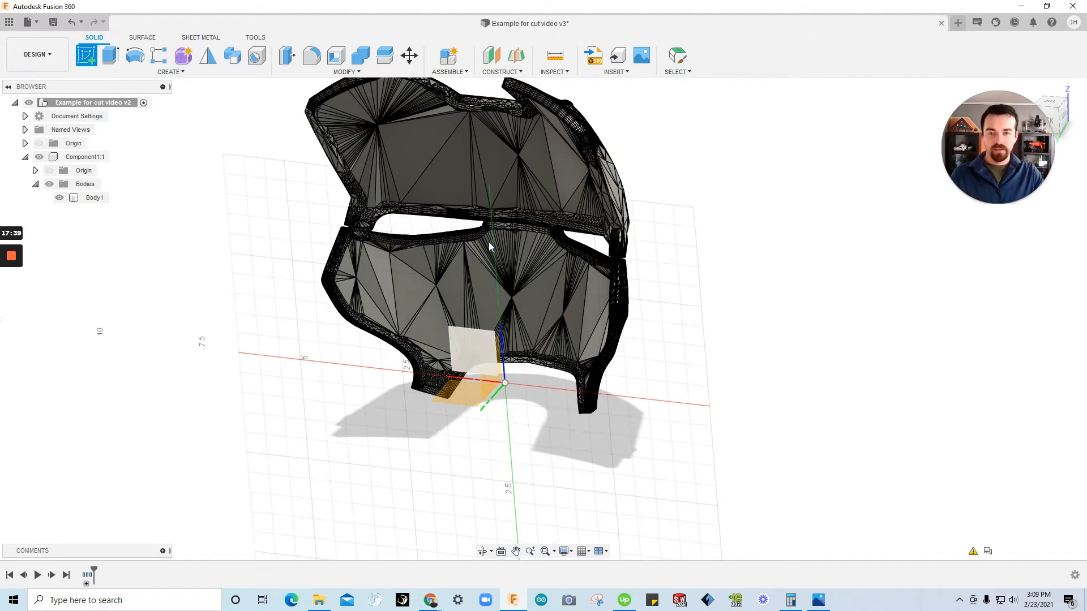
pyautogui.click(468, 339)
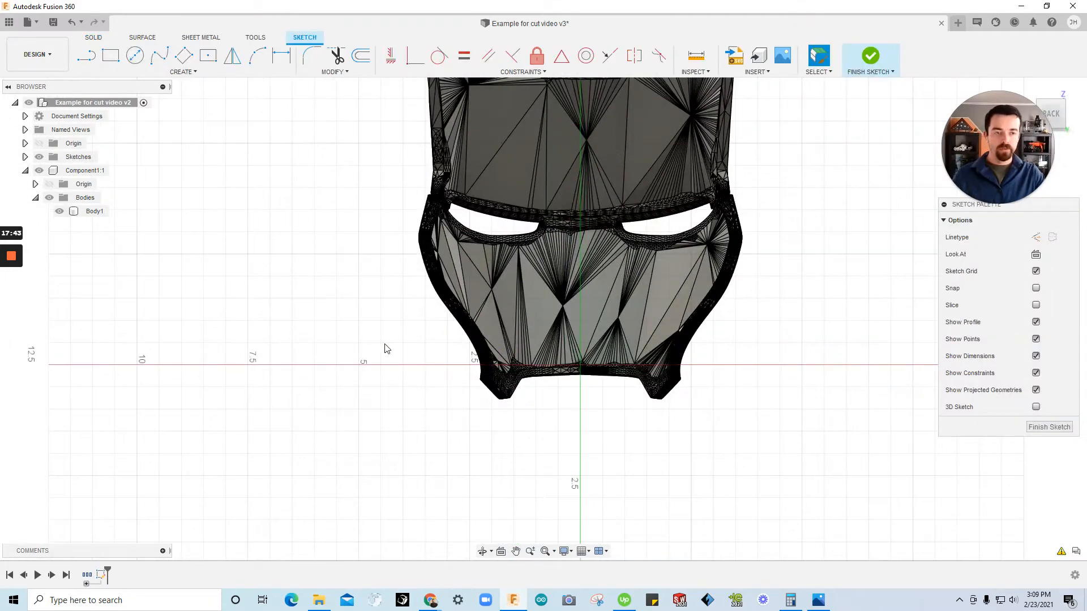
# Project a mesh vertex on the front of the lower forehead, just above the eye openings, into the sketch.
pyautogui.scroll(-2, 528, 233)
pyautogui.scroll(4, 535, 224)
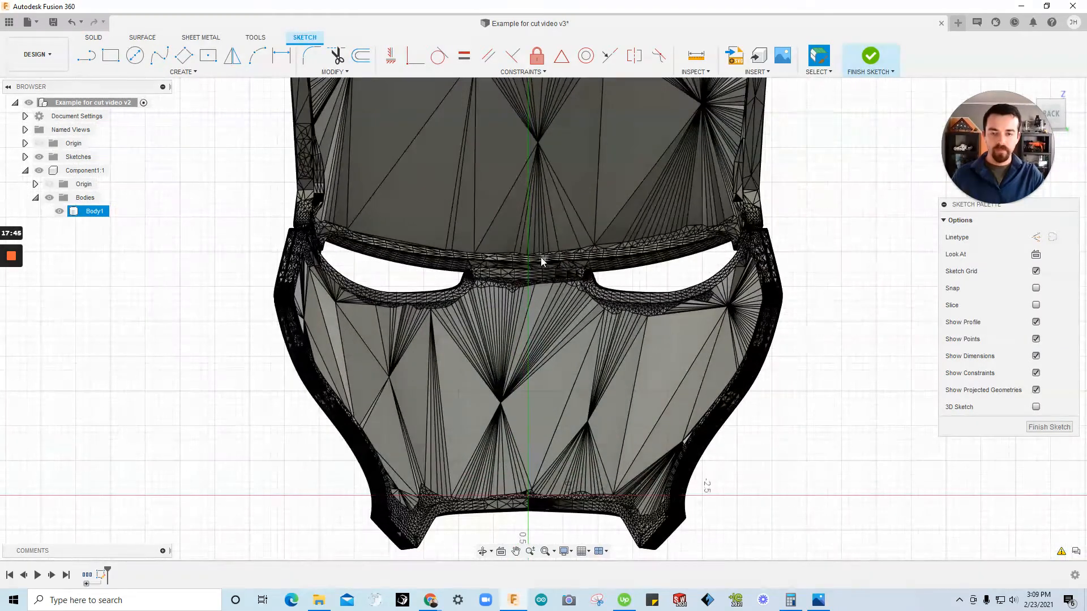
pyautogui.scroll(2, 527, 240)
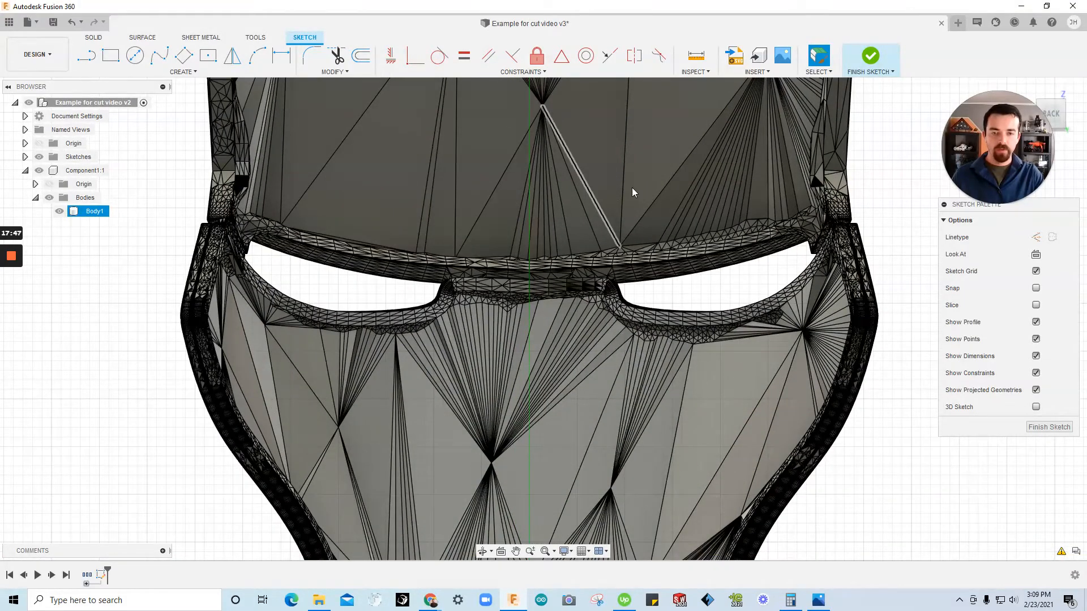
pyautogui.scroll(-4, 503, 237)
pyautogui.keyDown('shift'); pyautogui.moveTo(558, 237); pyautogui.dragTo(568, 294, button='middle'); pyautogui.keyUp('shift')
pyautogui.scroll(5, 569, 294)
pyautogui.scroll(-1, 537, 277)
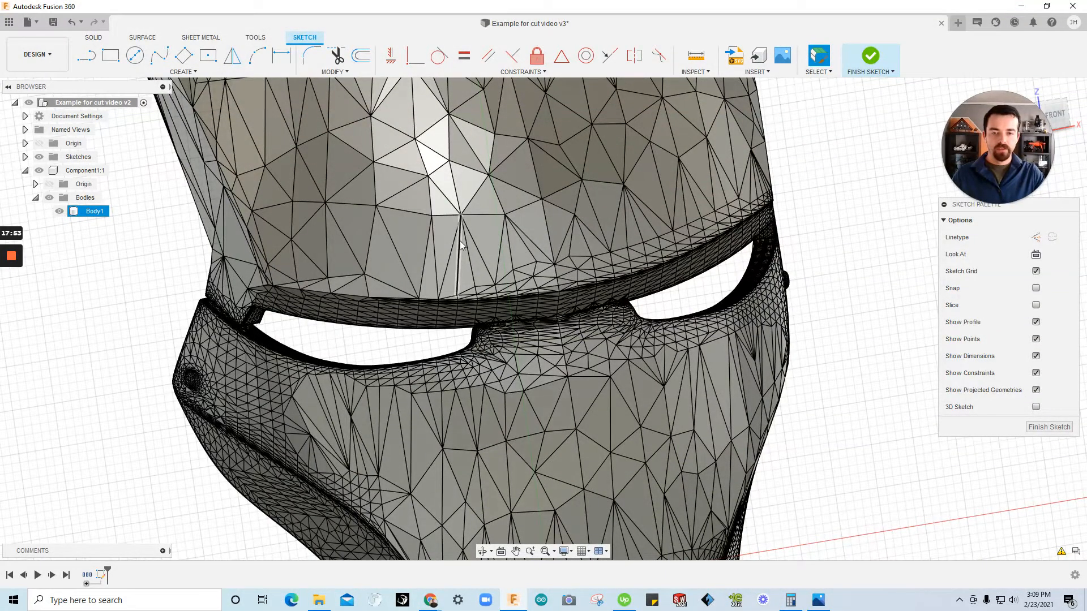
pyautogui.click(573, 215)
pyautogui.scroll(-5, 554, 247)
pyautogui.scroll(2, 654, 276)
pyautogui.click(647, 274)
pyautogui.press('p')
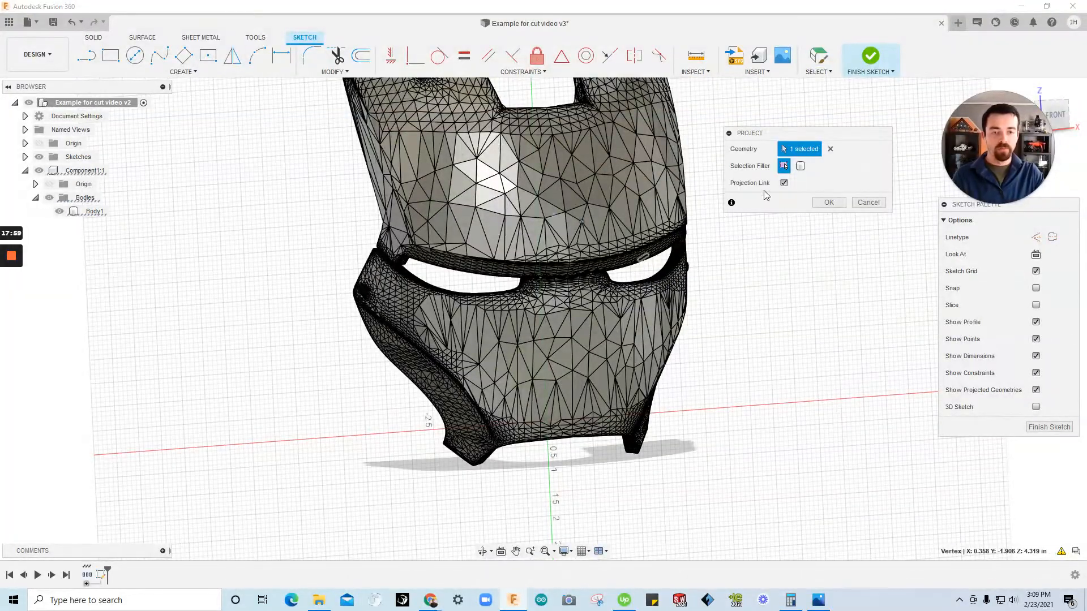
pyautogui.click(828, 202)
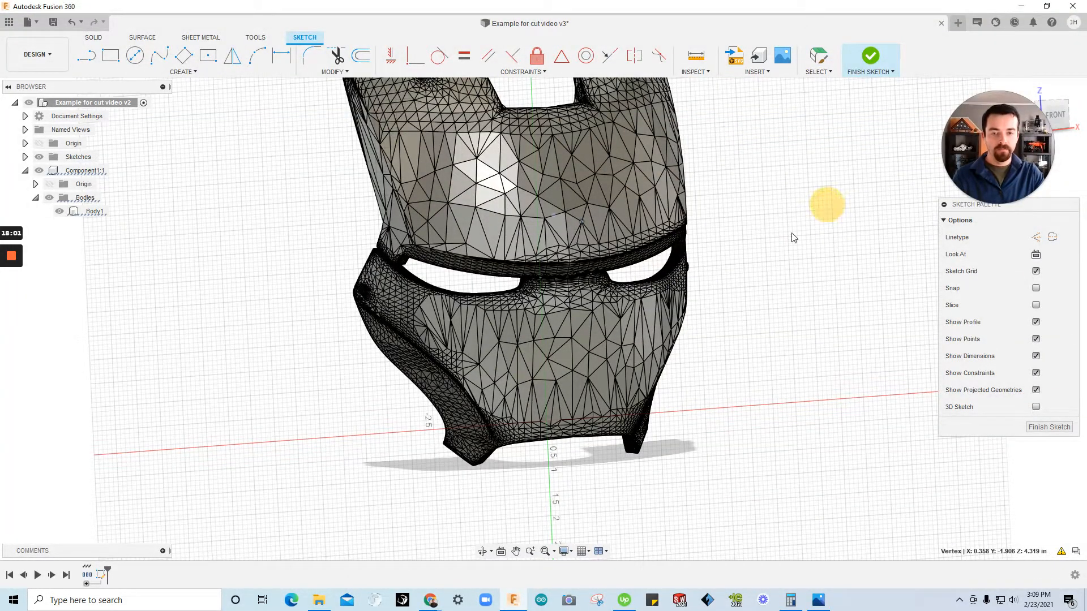
# Hide Component1:1 and check the projected point in the sketch from the back.
pyautogui.moveTo(827, 208)
pyautogui.keyDown('shift'); pyautogui.mouseDown(button='middle')
pyautogui.moveTo(752, 249)
pyautogui.moveTo(644, 222)
pyautogui.moveTo(80, 176)
pyautogui.moveTo(434, 260)
pyautogui.moveTo(514, 381)
pyautogui.moveTo(514, 224)
pyautogui.mouseUp(button='middle'); pyautogui.keyUp('shift')
pyautogui.click(79, 171)
pyautogui.click(39, 171)
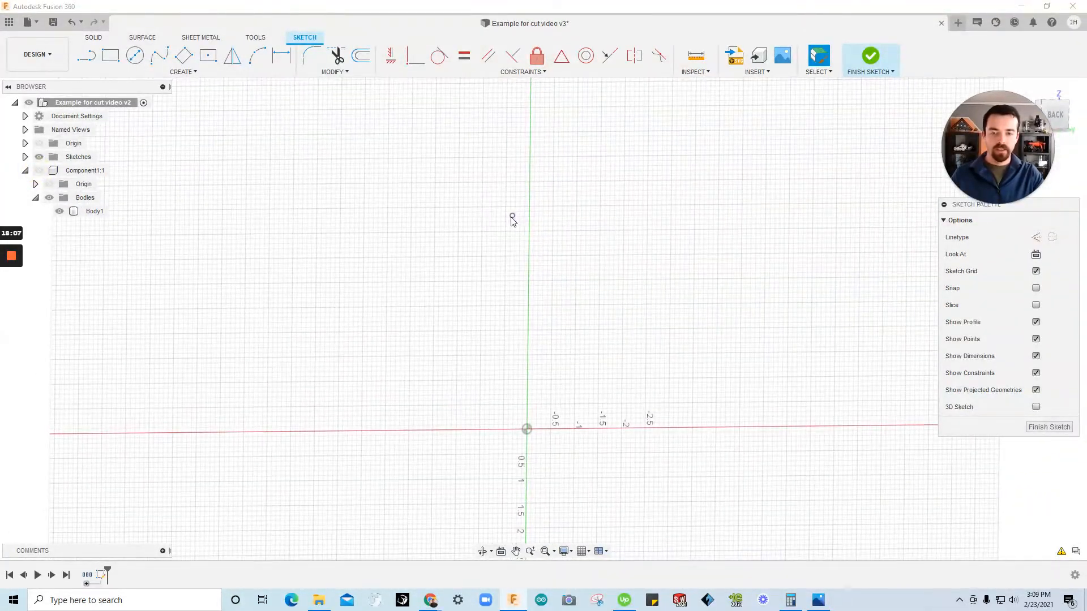
pyautogui.click(512, 218)
pyautogui.click(458, 244)
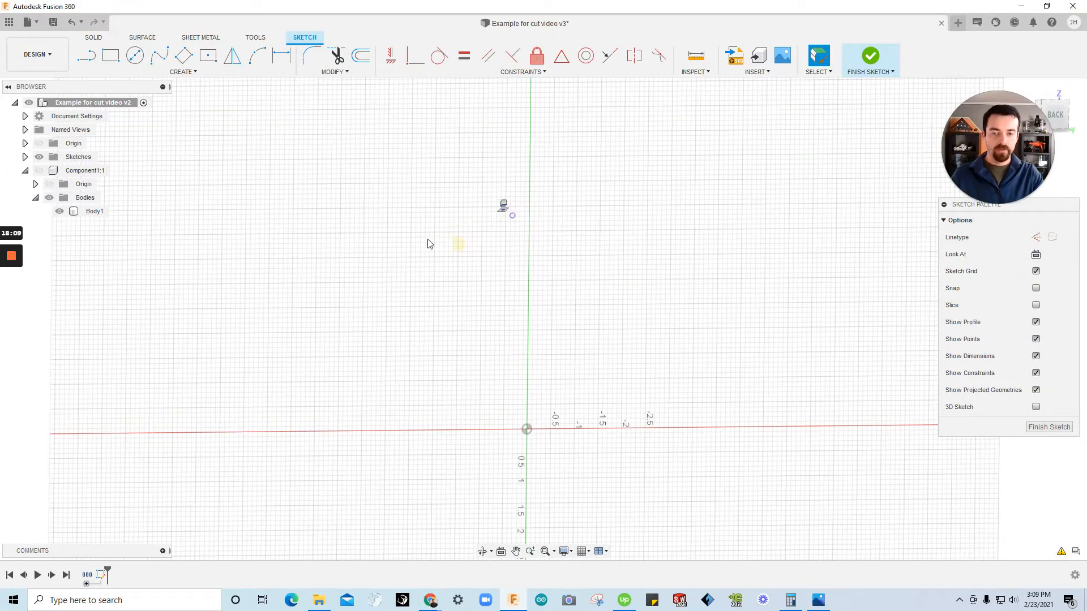
# Sketch a horizontal line about 12.87 in long above the projected point, spanning both sides of the vertical axis.
pyautogui.click(86, 55)
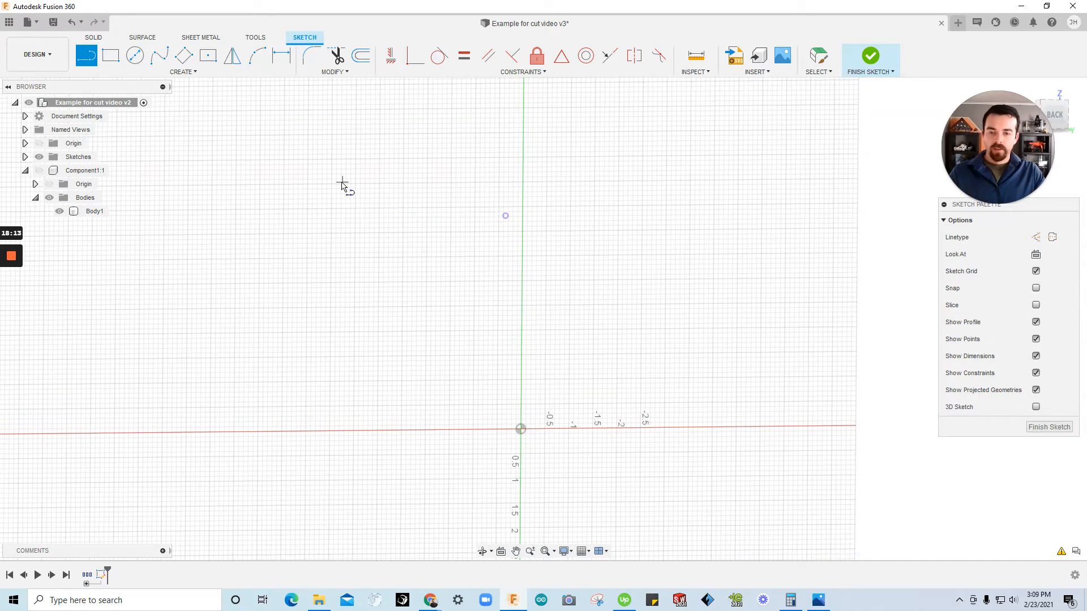
pyautogui.click(233, 177)
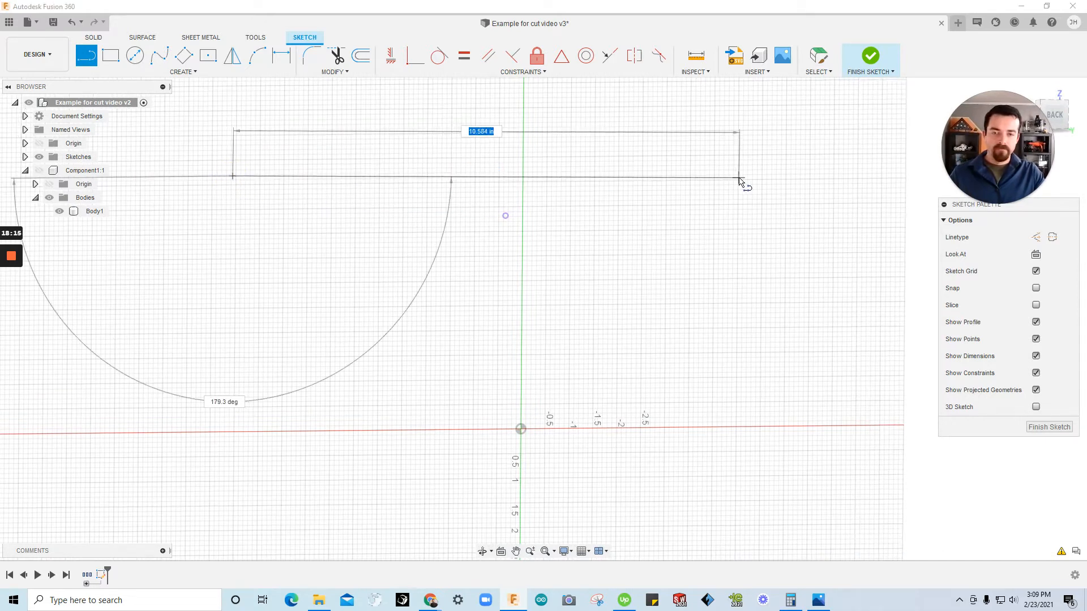
pyautogui.click(849, 171)
pyautogui.press('Escape')
pyautogui.click(800, 171)
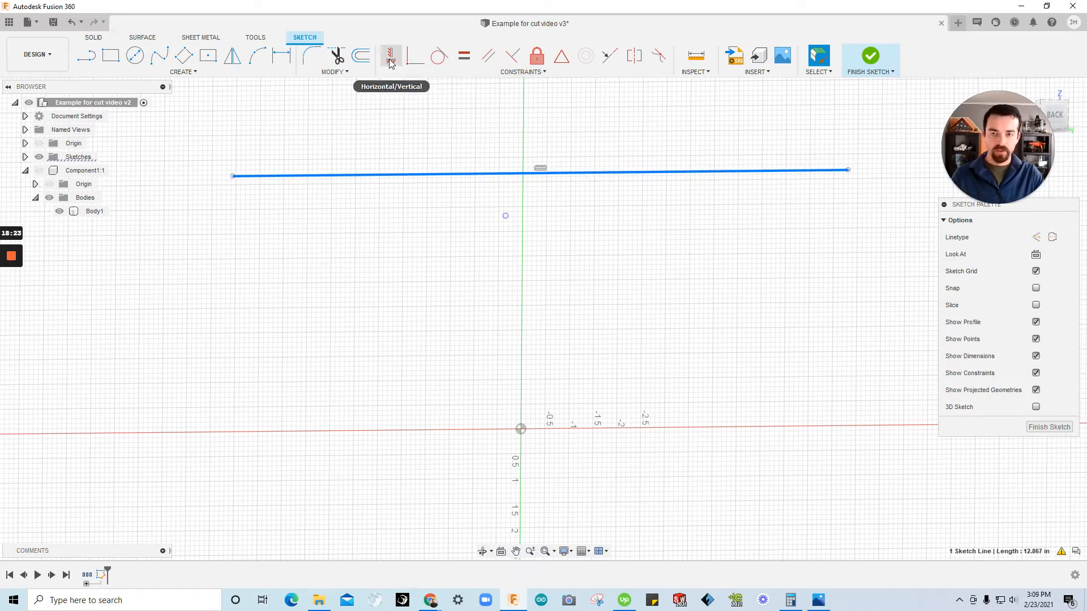
pyautogui.click(426, 137)
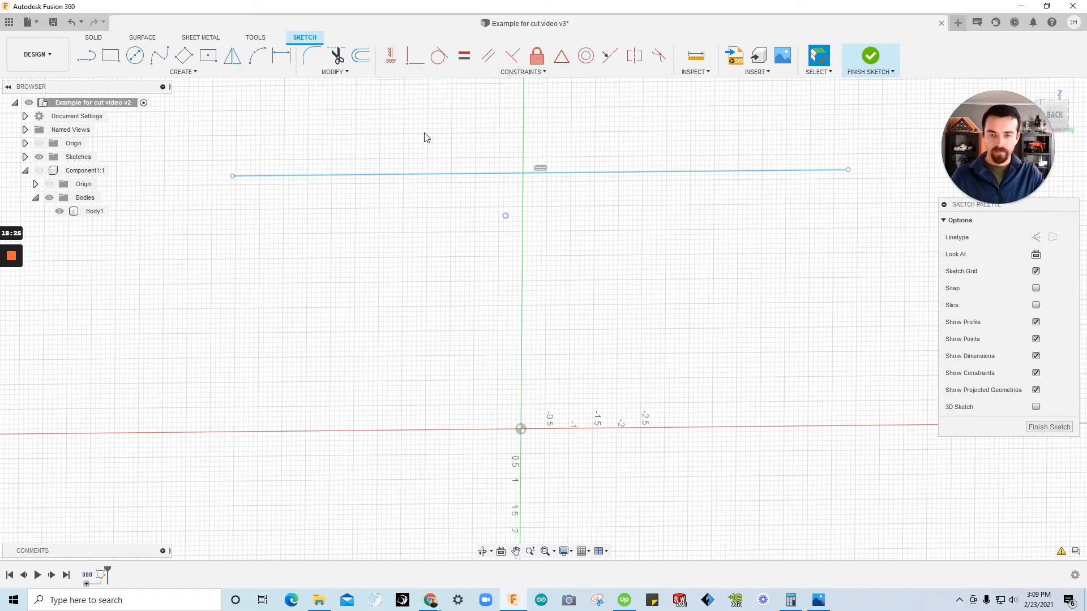
# Make the horizontal line coincident with the projected point.
pyautogui.click(526, 173)
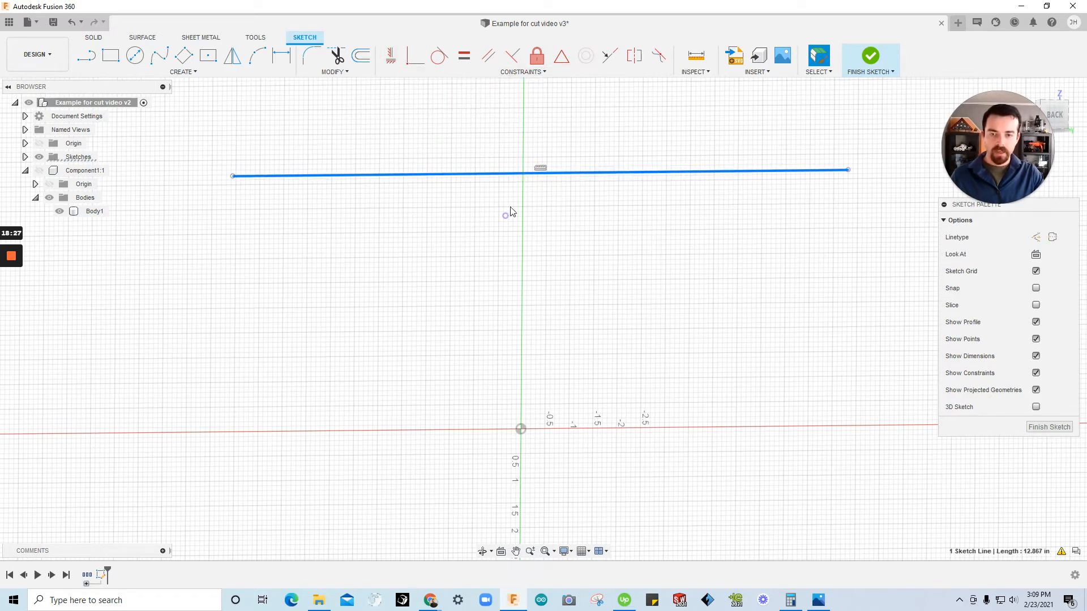
pyautogui.click(506, 216)
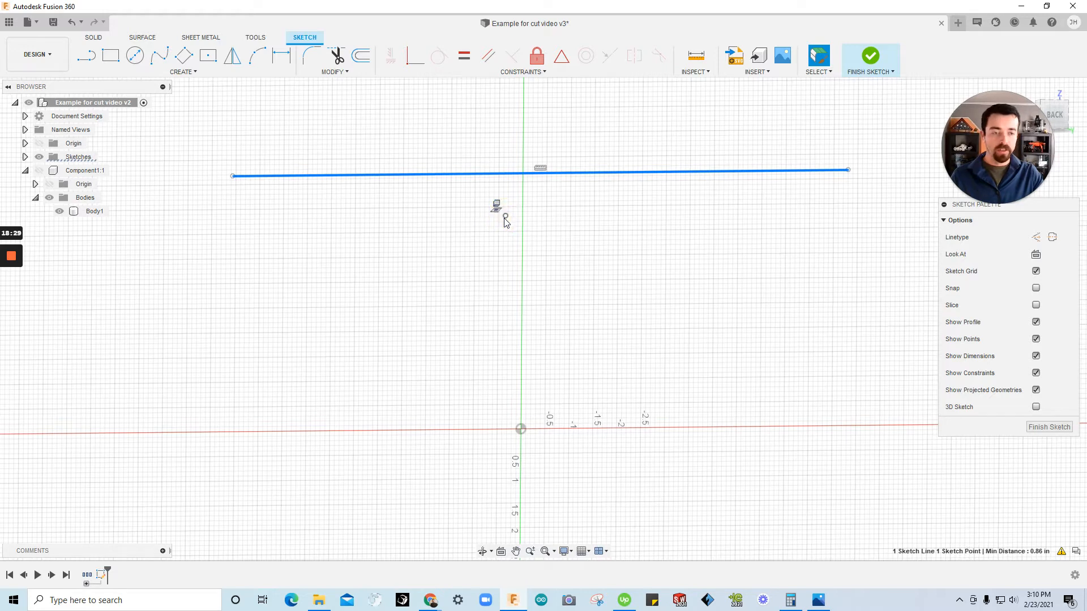
pyautogui.click(416, 59)
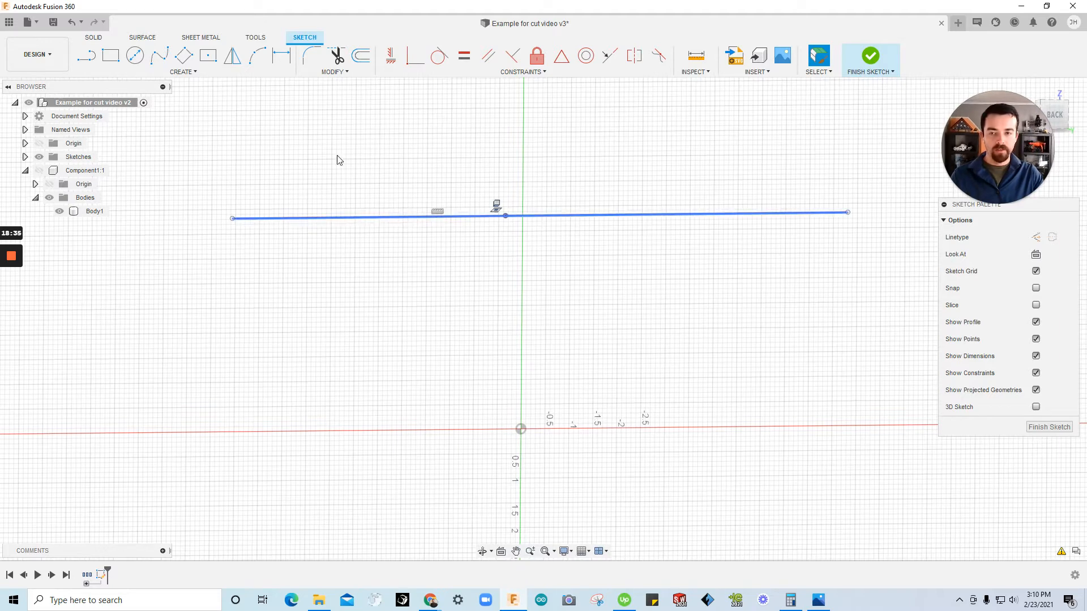
# Show Component1:1 and shorten the cut line at both ends to just beyond the faceplate's sides, about X -3.69 and 3.60 in.
pyautogui.click(40, 172)
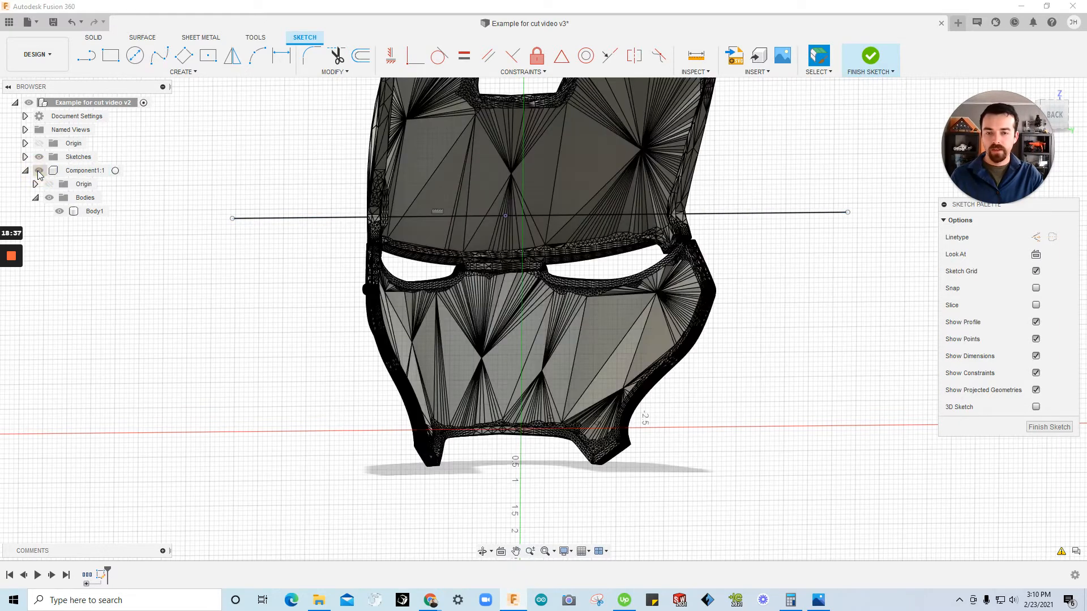
pyautogui.scroll(-2, 284, 205)
pyautogui.keyDown('shift'); pyautogui.moveTo(284, 205); pyautogui.dragTo(388, 230, button='middle'); pyautogui.keyUp('shift')
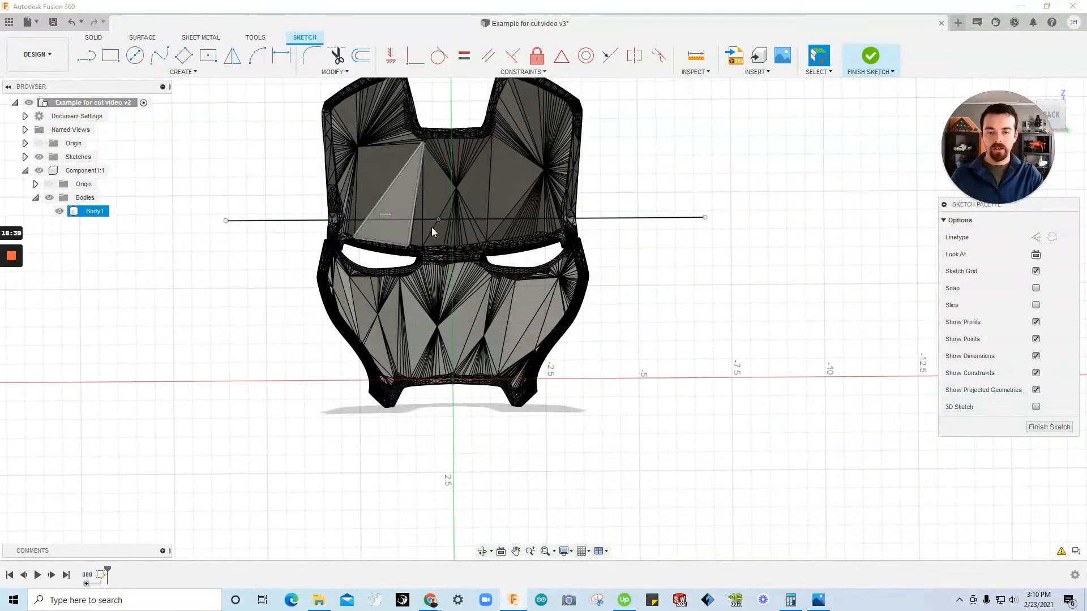
pyautogui.moveTo(706, 219); pyautogui.dragTo(589, 222)
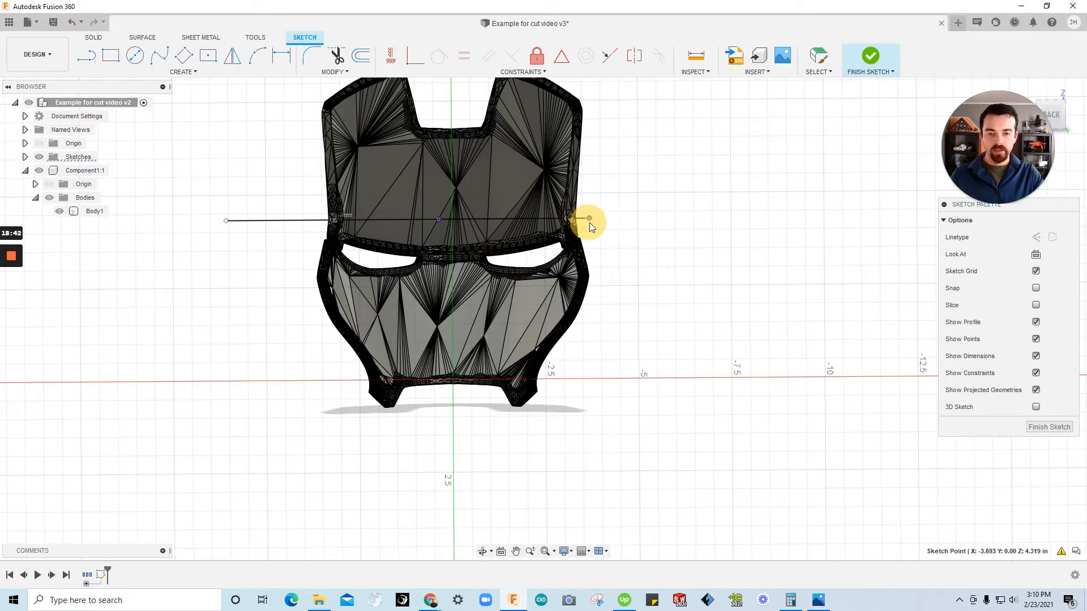
pyautogui.click(220, 225)
pyautogui.moveTo(226, 226); pyautogui.dragTo(318, 229)
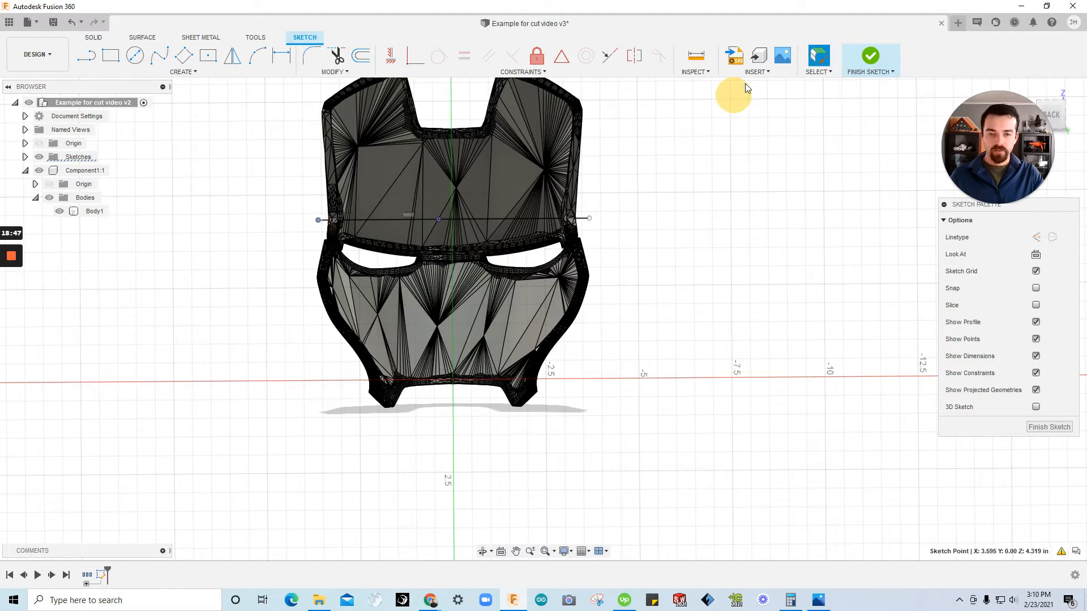
# Hide Component1:1 again to leave only the cut line in view.
pyautogui.click(54, 171)
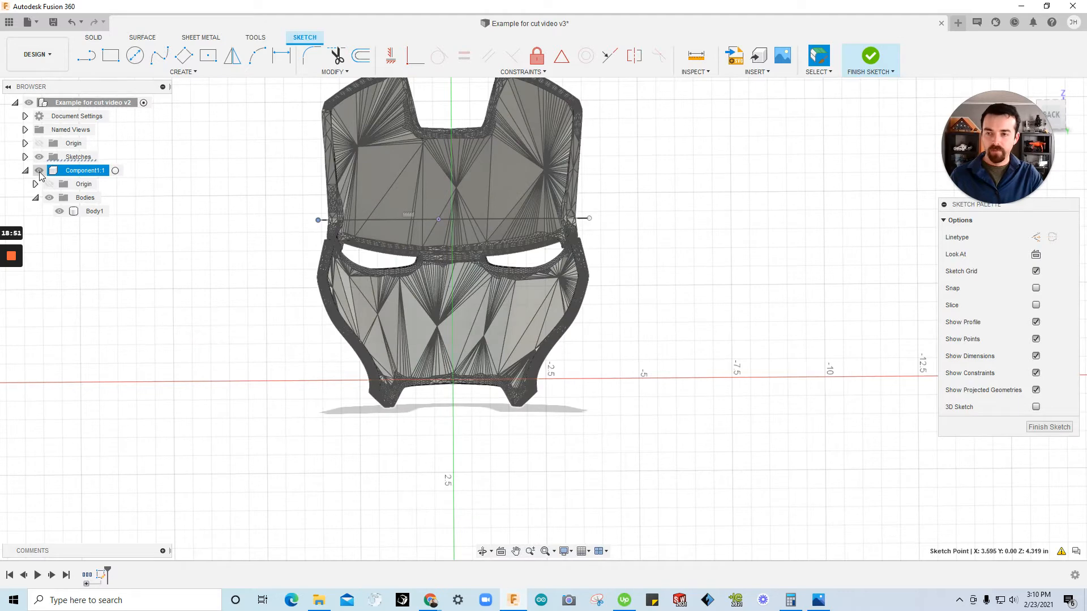
pyautogui.click(39, 171)
pyautogui.scroll(3, 438, 233)
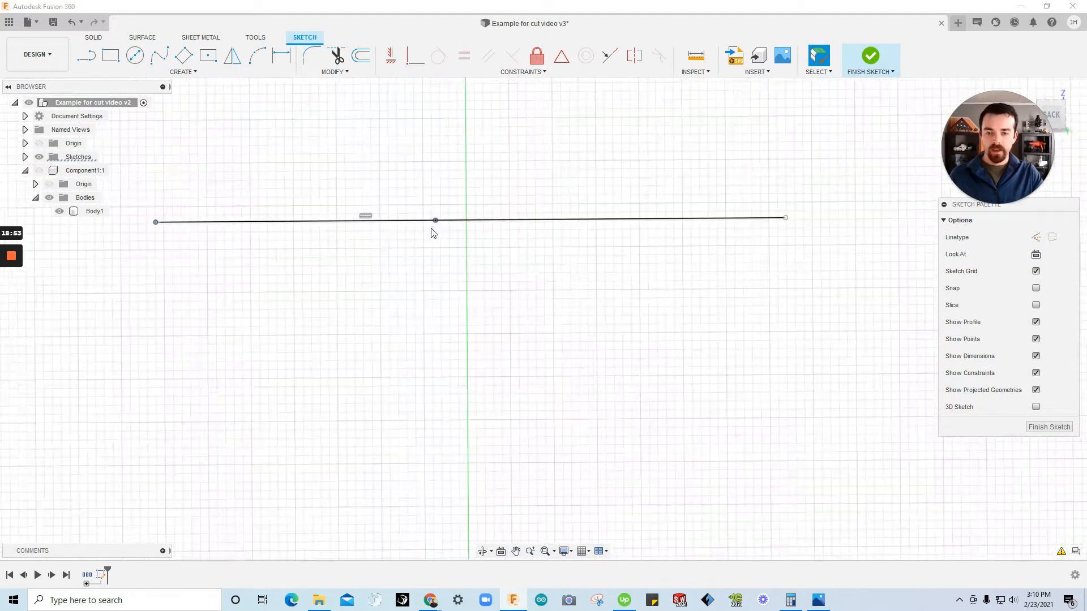
# Sketch a half dovetail up from the projected point: a perpendicular line about 0.52 in, a top edge about 0.19 in, and a slanted side back to the cut line.
pyautogui.click(86, 55)
pyautogui.scroll(1, 445, 226)
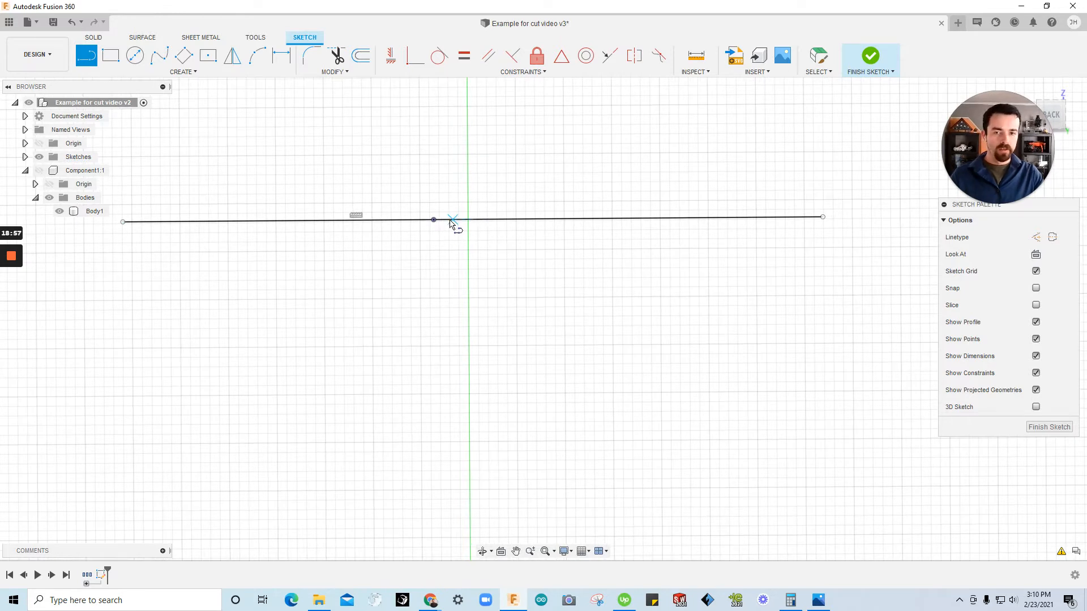
pyautogui.click(435, 220)
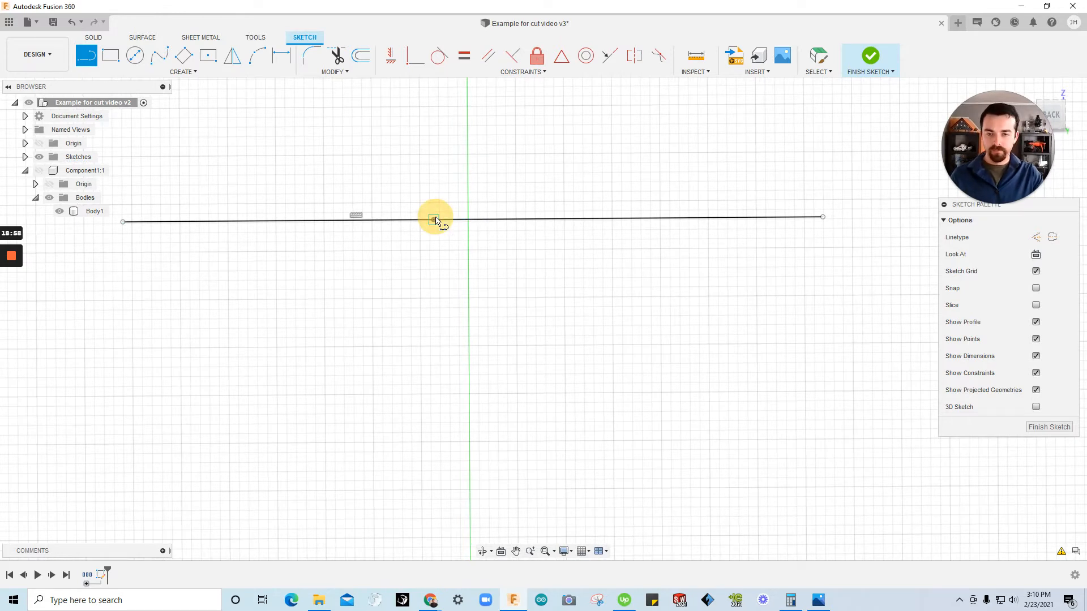
pyautogui.click(434, 171)
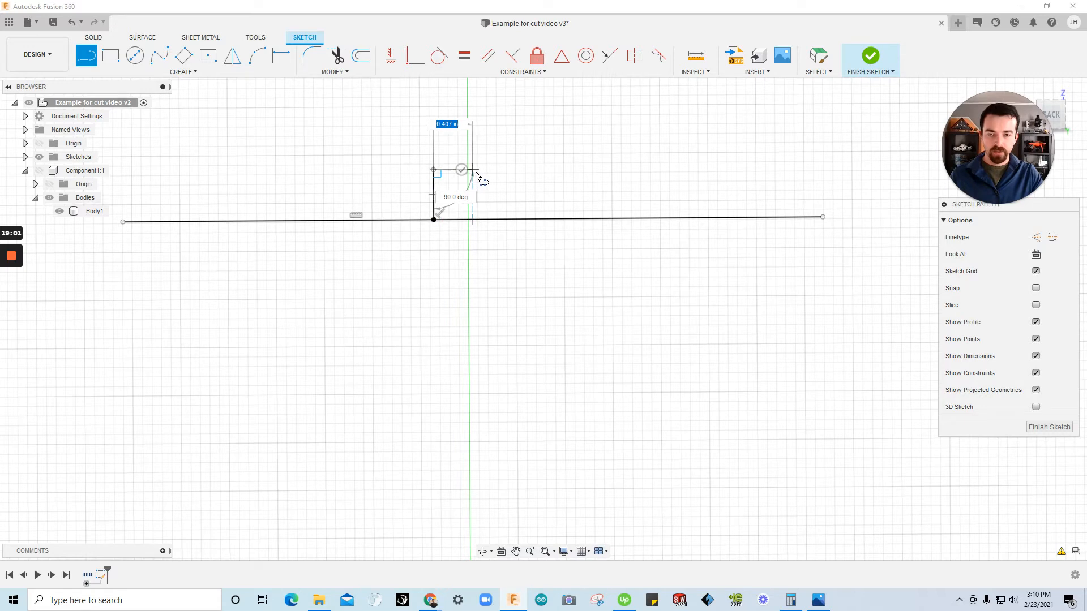
pyautogui.click(452, 171)
pyautogui.scroll(2, 448, 193)
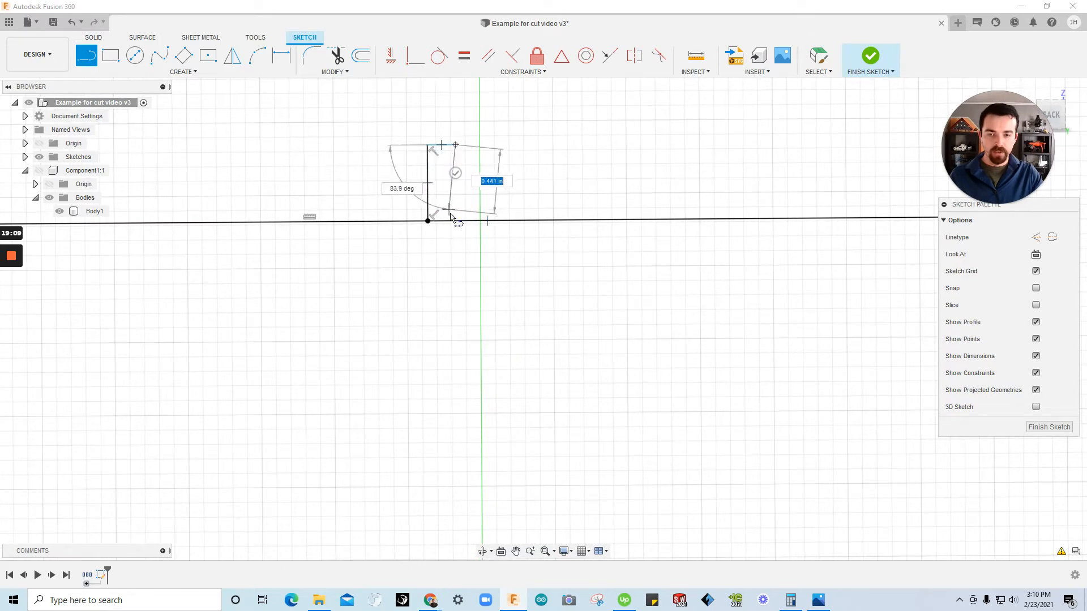
pyautogui.click(448, 221)
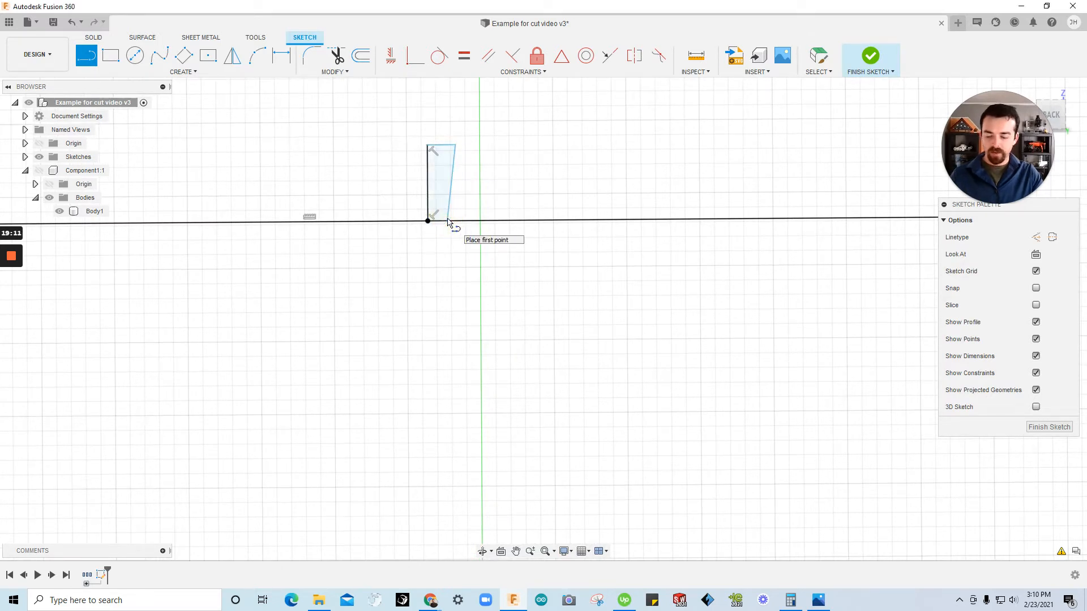
pyautogui.press('Escape')
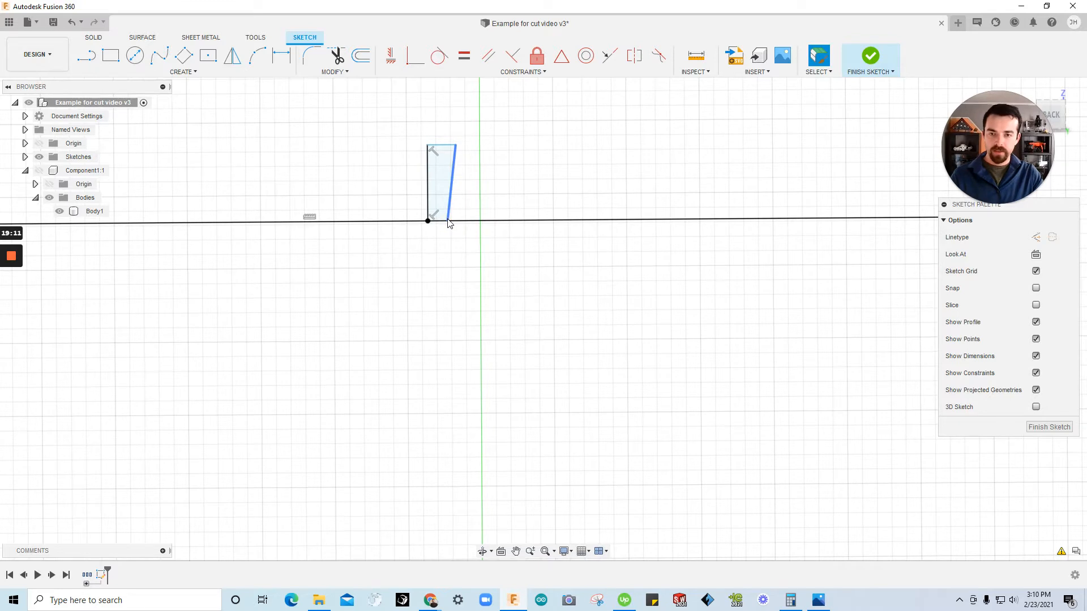
# Convert the half dovetail's vertical line to construction geometry.
pyautogui.click(427, 197)
pyautogui.rightClick(428, 198)
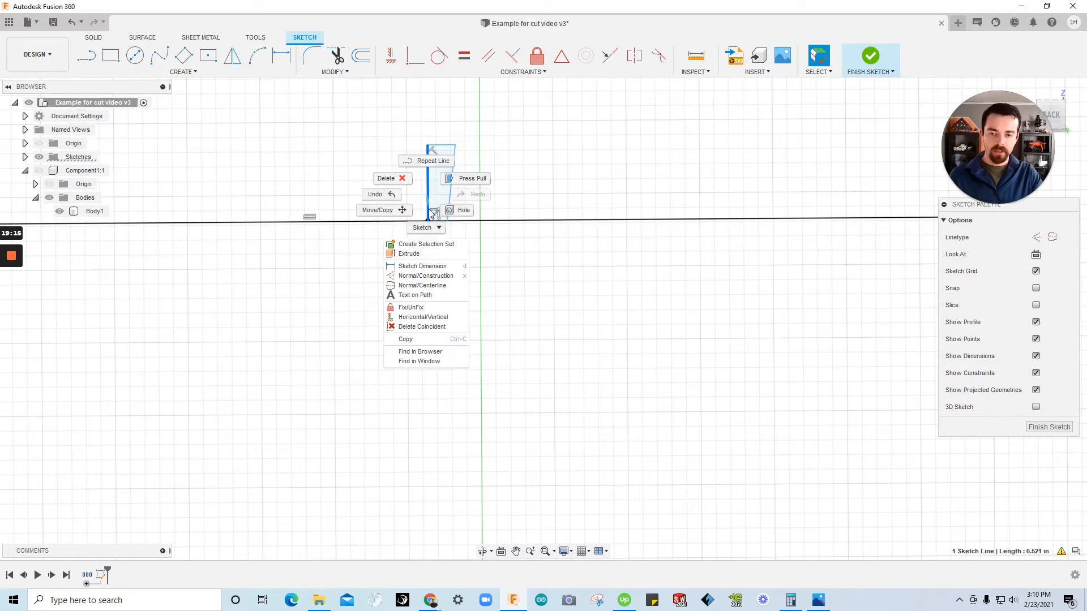
pyautogui.click(426, 276)
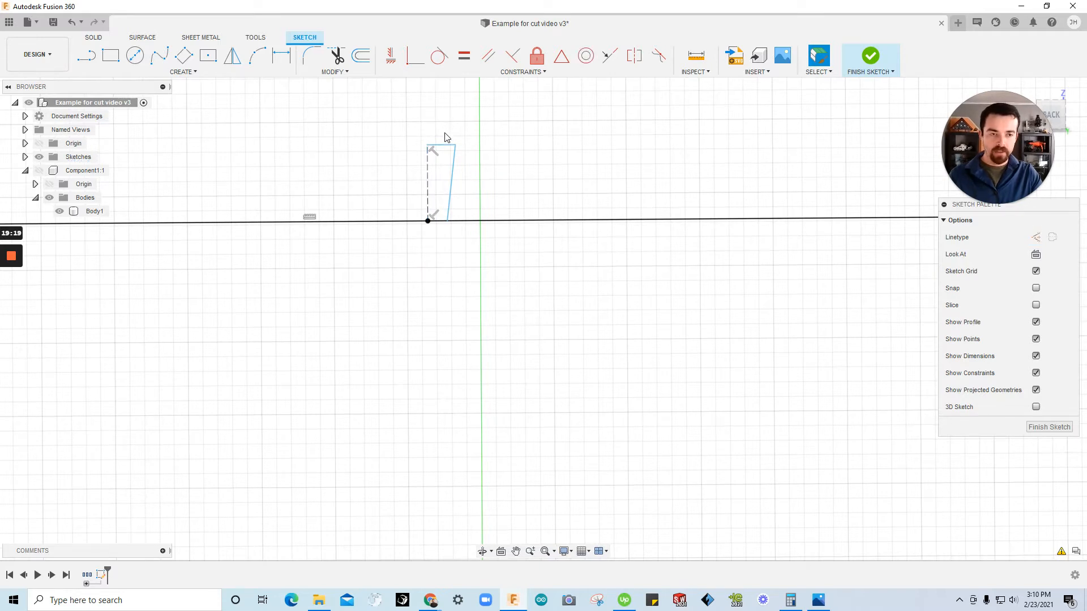
pyautogui.press('d')
pyautogui.click(445, 148)
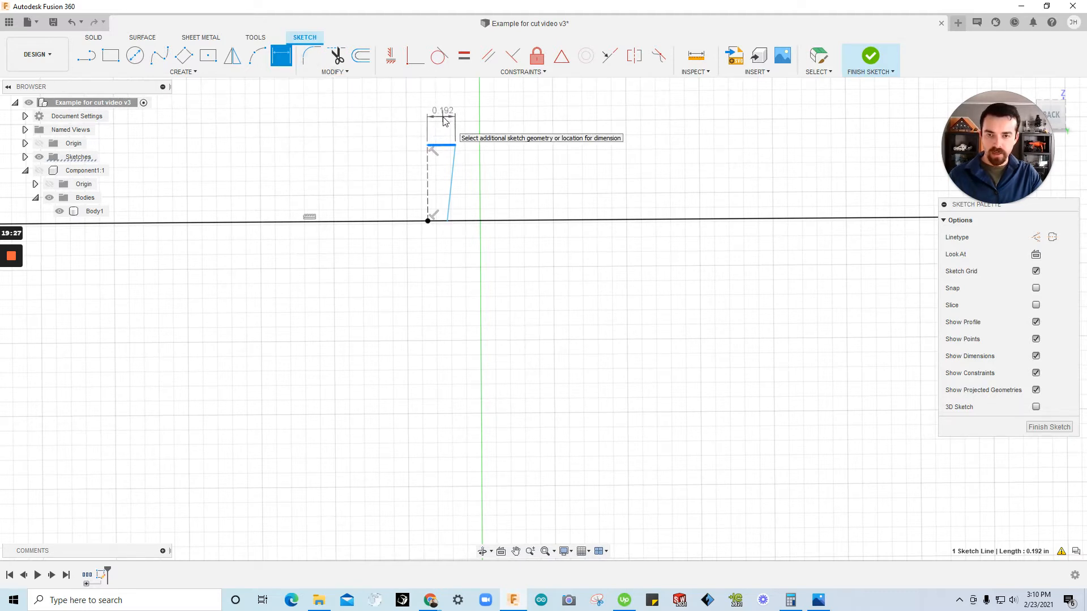
pyautogui.press('Escape')
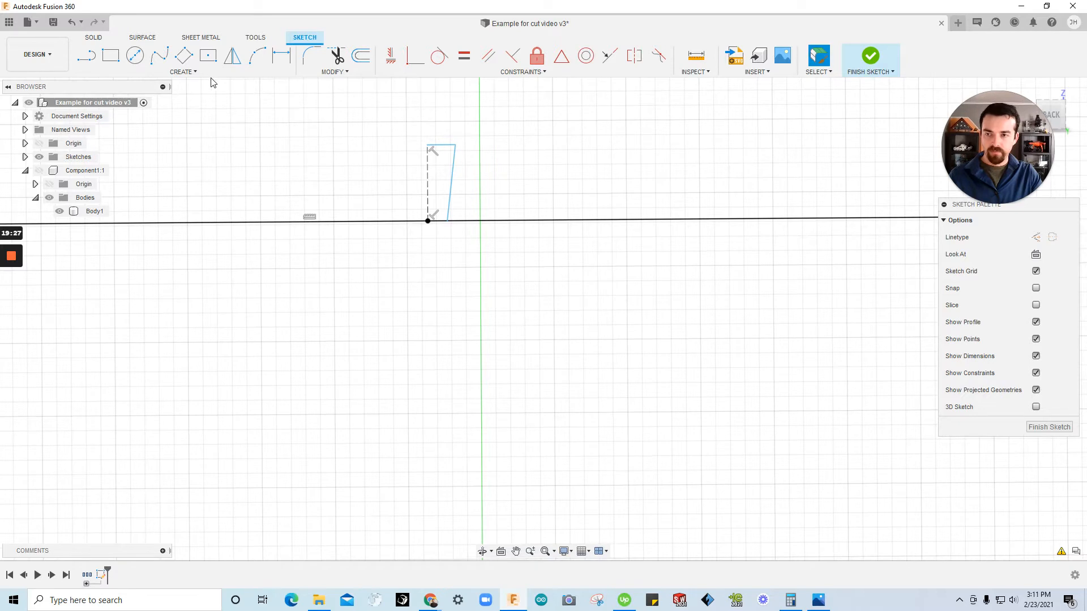
# Change the document's active units to Millimeter.
pyautogui.click(25, 117)
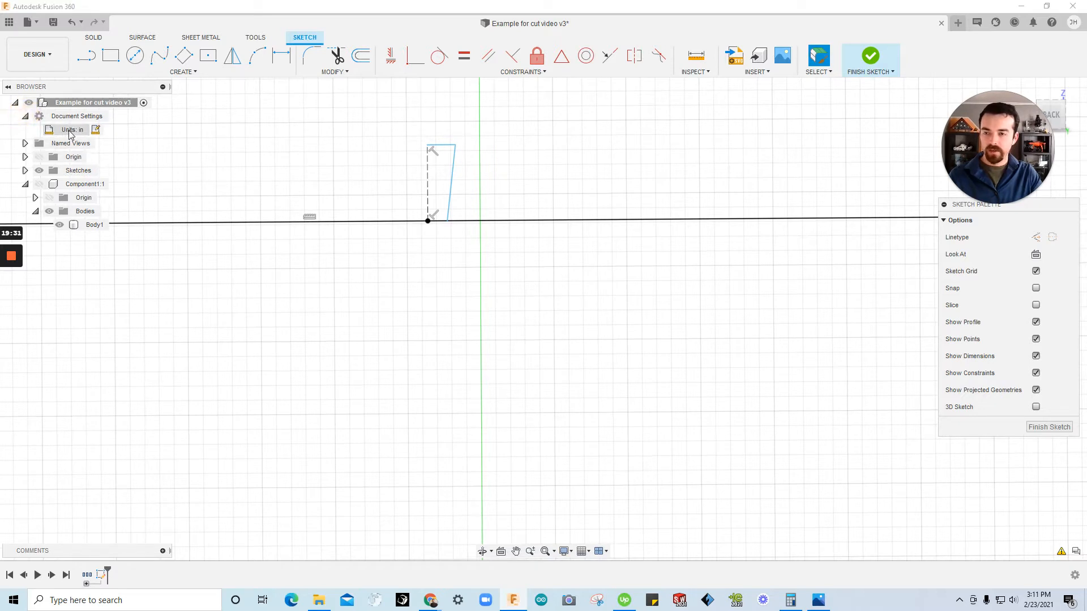
pyautogui.click(96, 130)
pyautogui.click(833, 149)
pyautogui.click(824, 177)
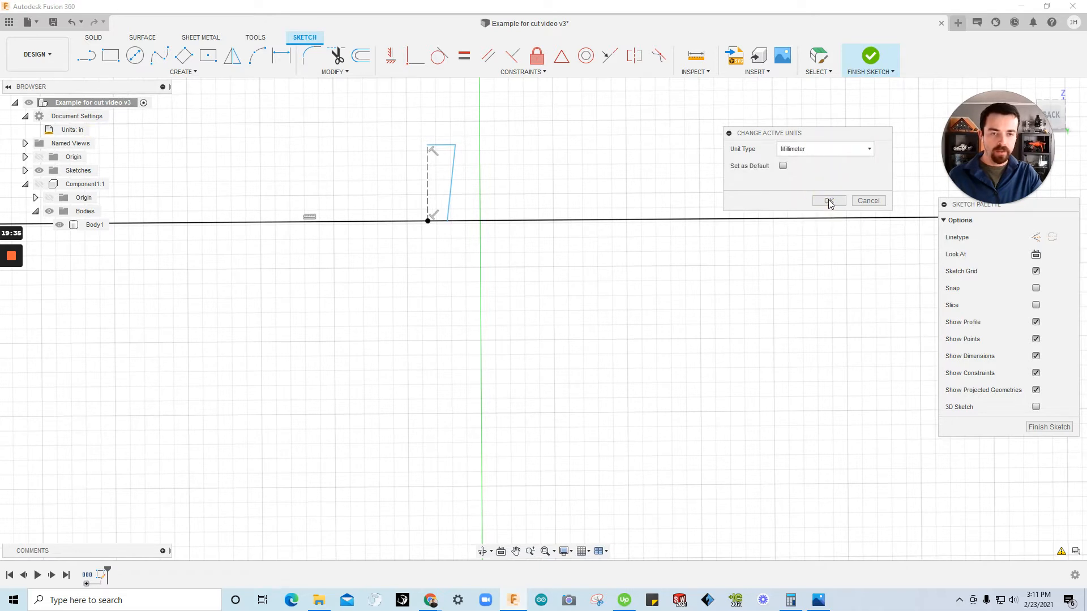
pyautogui.click(828, 201)
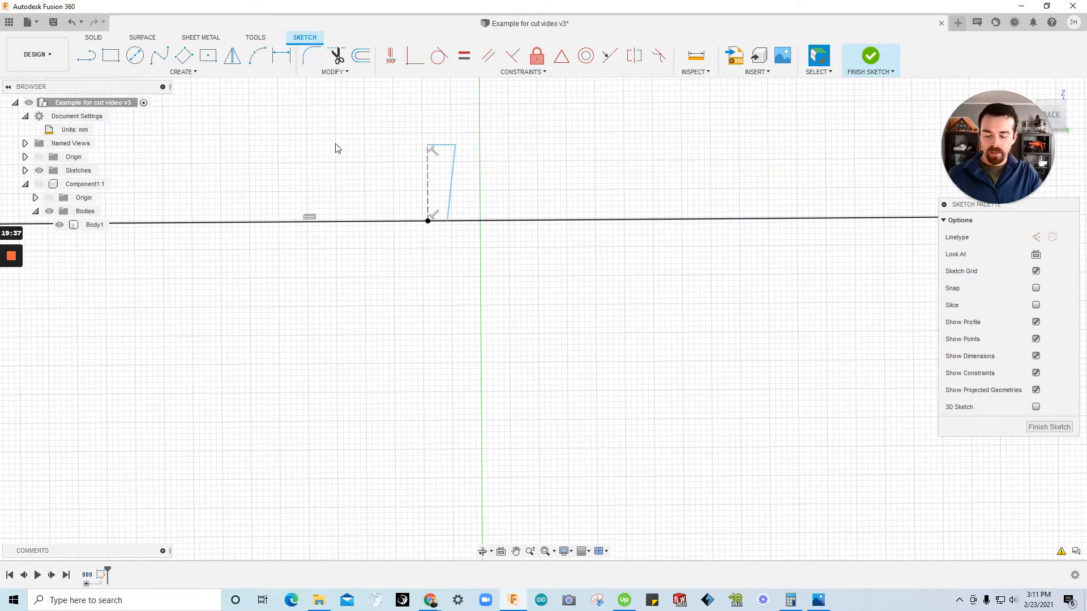
# Dimension the half dovetail's top edge to 3 mm.
pyautogui.press('d')
pyautogui.click(438, 145)
pyautogui.click(369, 114)
pyautogui.write('3mm')
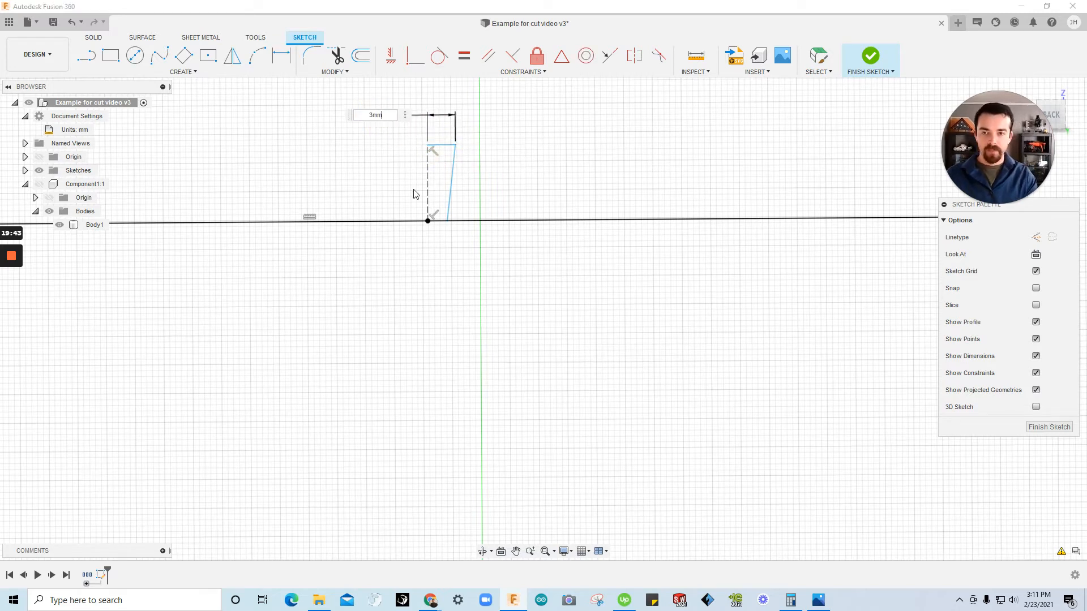
pyautogui.press('Return')
# Add an aligned dimension of 10 mm to the half dovetail's slanted side.
pyautogui.click(441, 180)
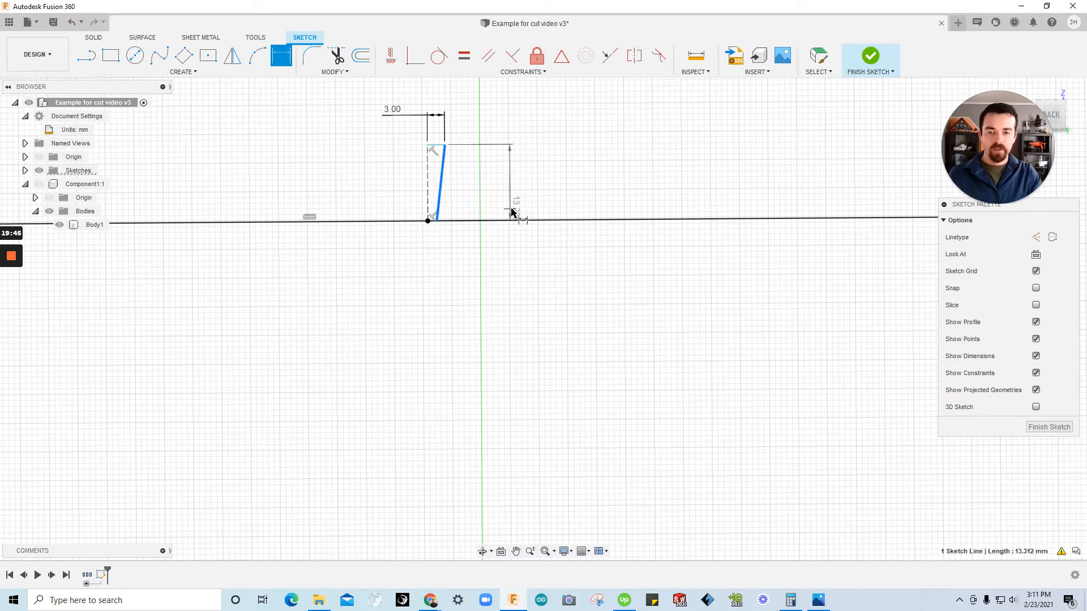
pyautogui.click(538, 280)
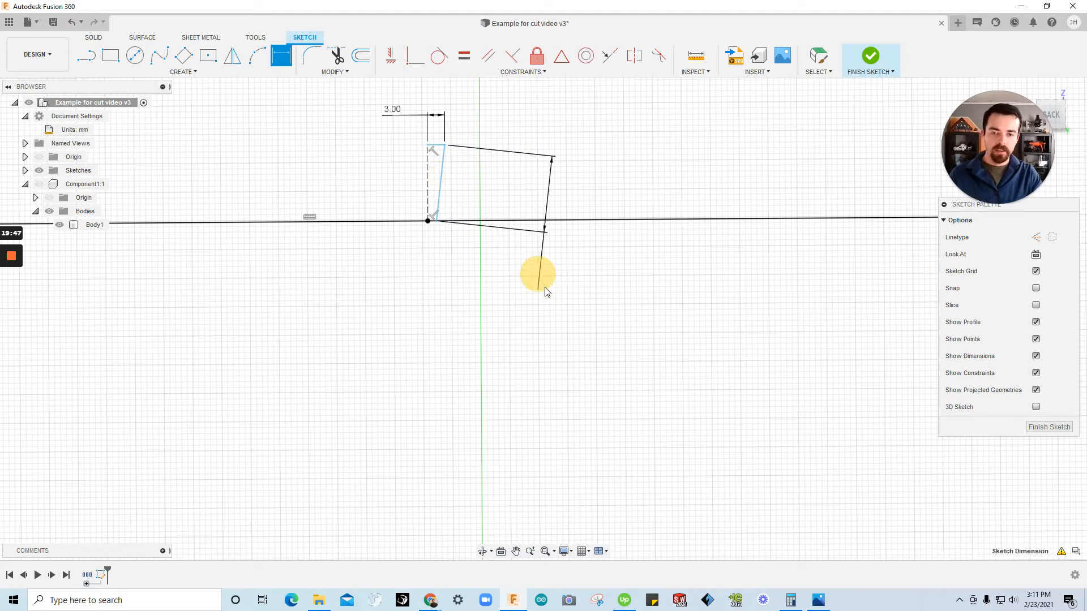
pyautogui.write('10mm')
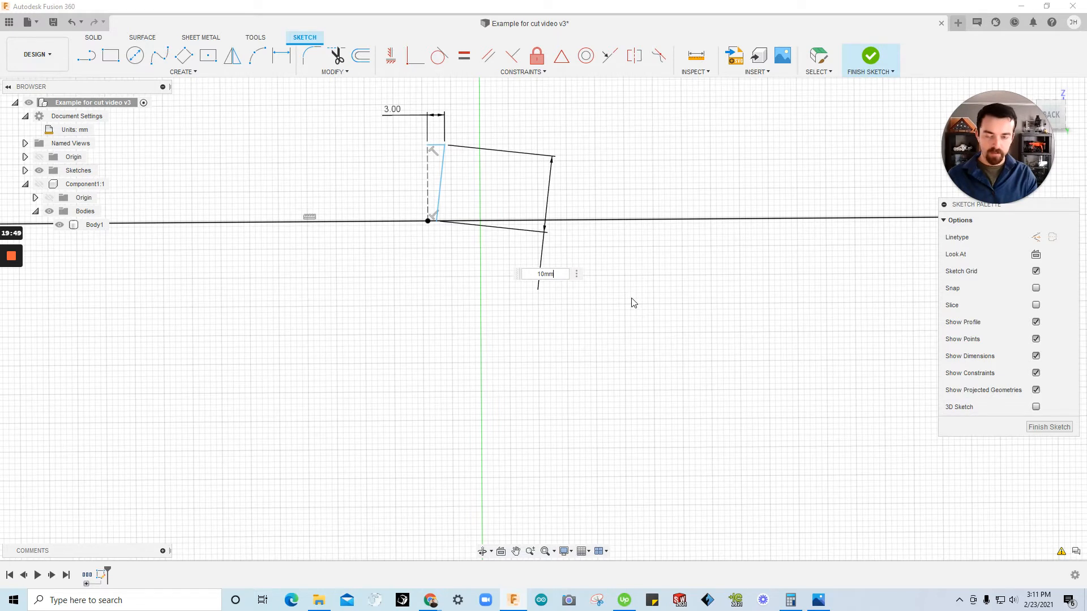
# Dimension the slanted line at 10 mm long and 98° to the baseline, placing the angle label below the baseline.
pyautogui.press('Return')
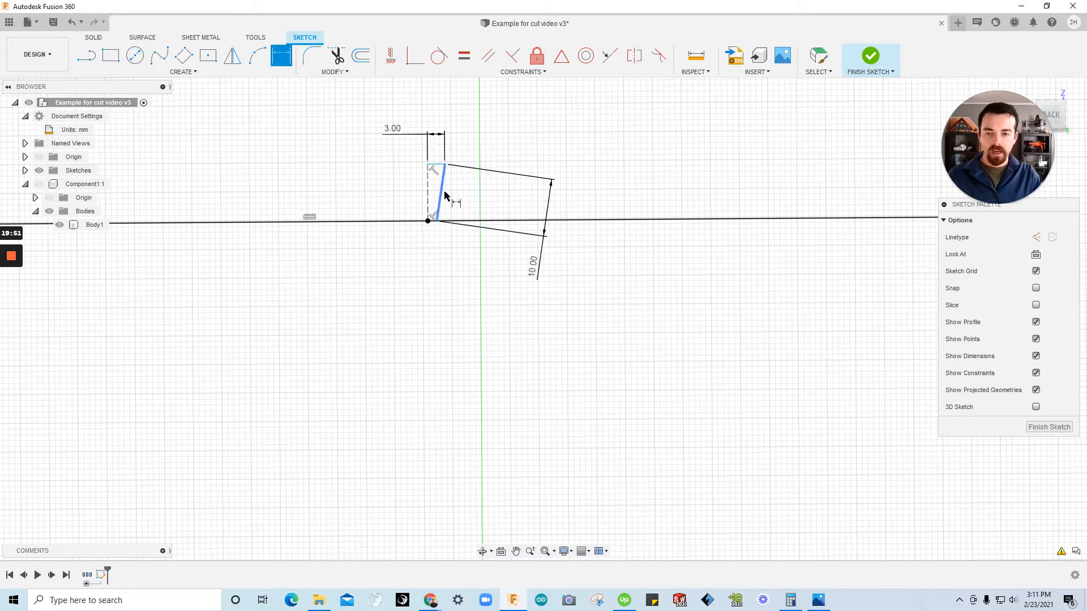
pyautogui.click(441, 184)
pyautogui.click(400, 222)
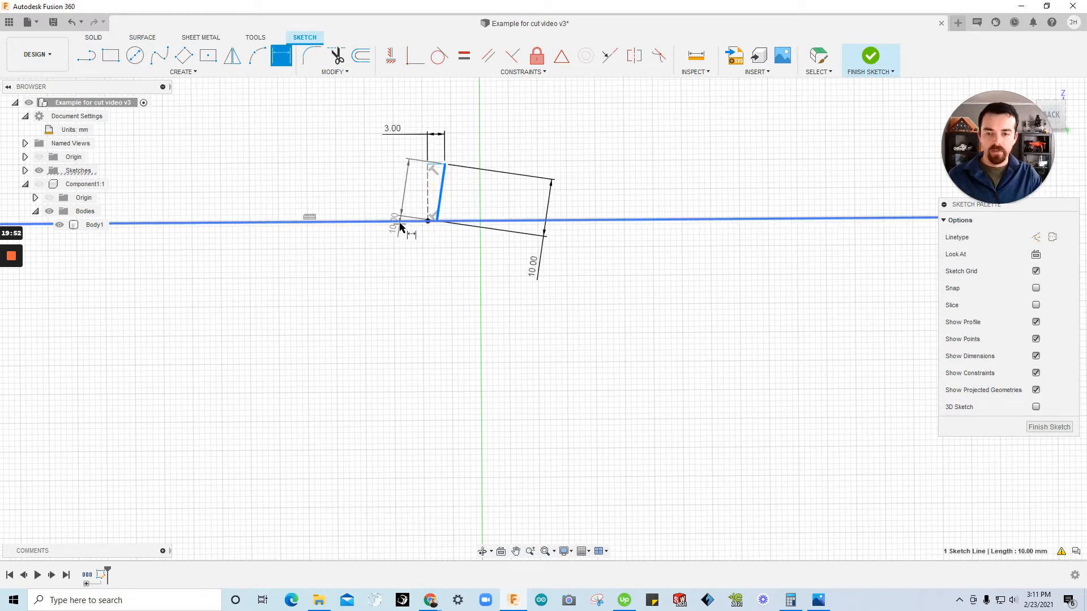
pyautogui.click(406, 194)
pyautogui.write('9')
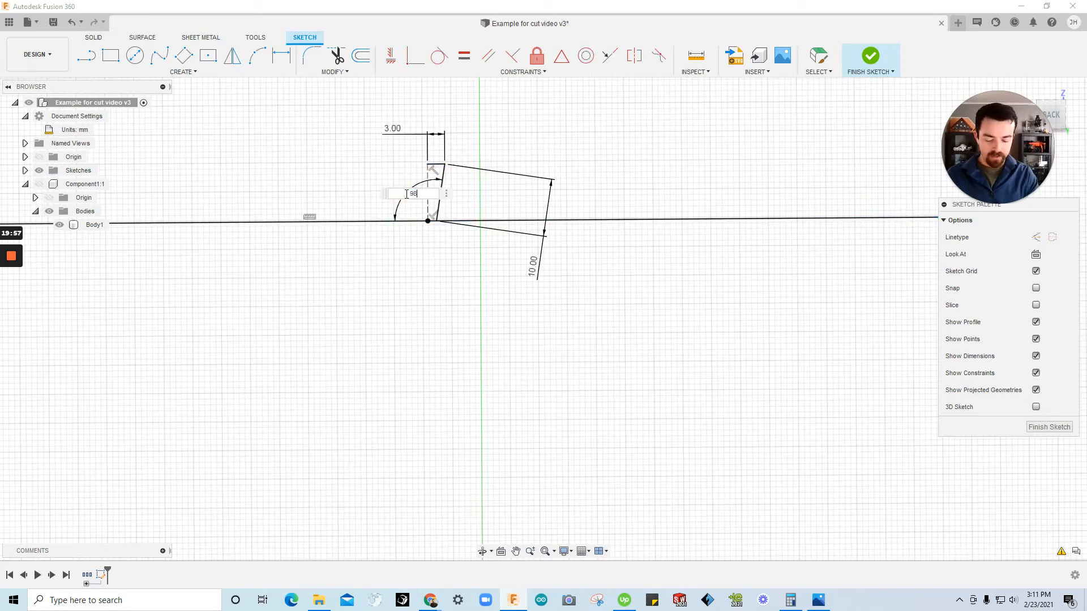
pyautogui.write('8')
pyautogui.press('Return')
pyautogui.press('Escape')
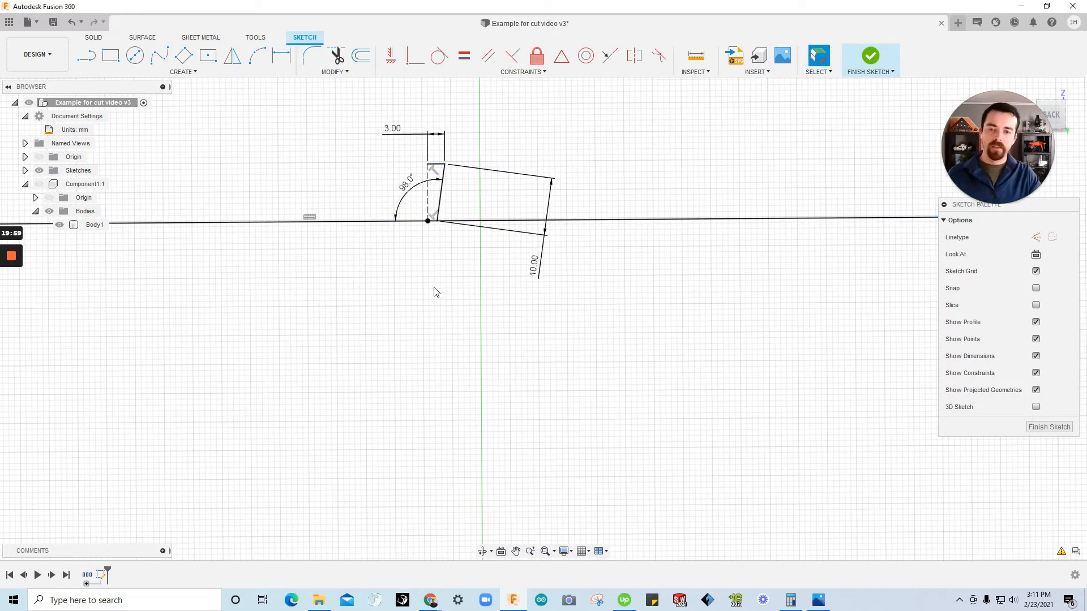
pyautogui.scroll(3, 433, 220)
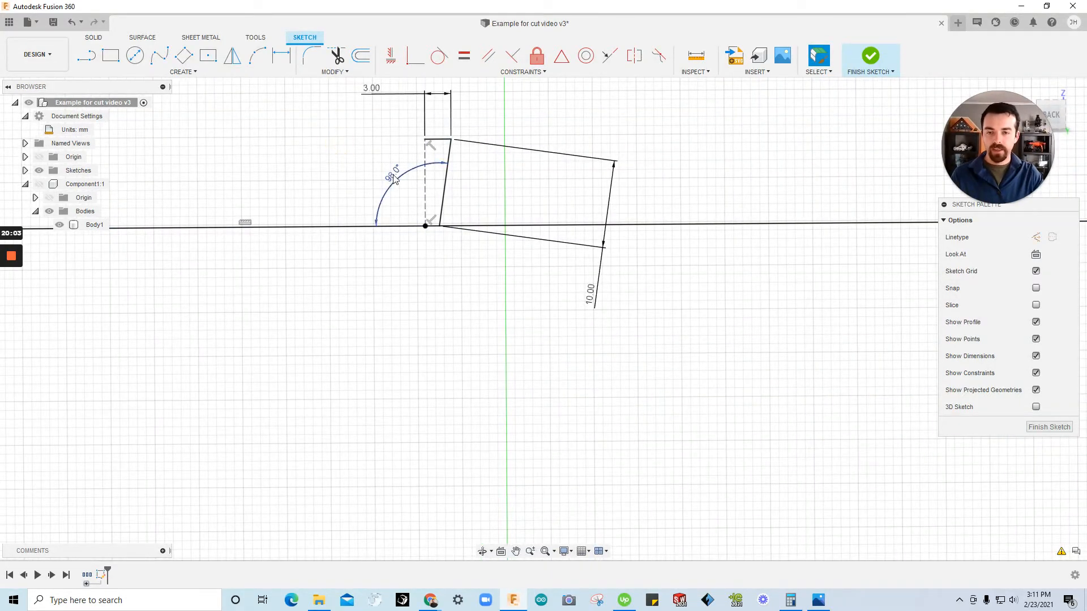
pyautogui.moveTo(395, 180); pyautogui.dragTo(469, 252)
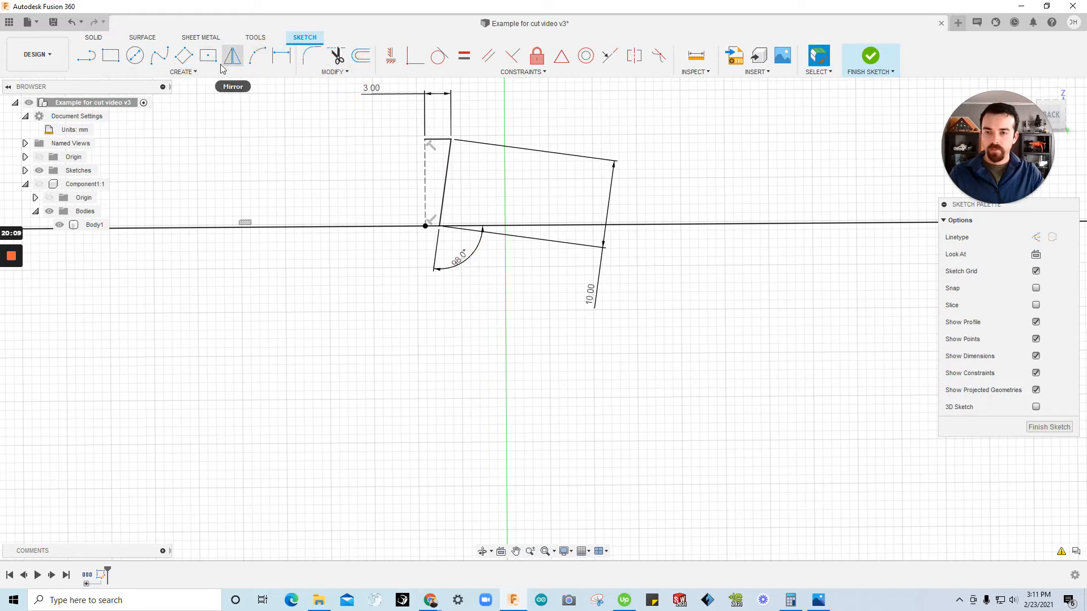
# Mirror the slanted line and the short top line about the dashed vertical construction line.
pyautogui.click(192, 73)
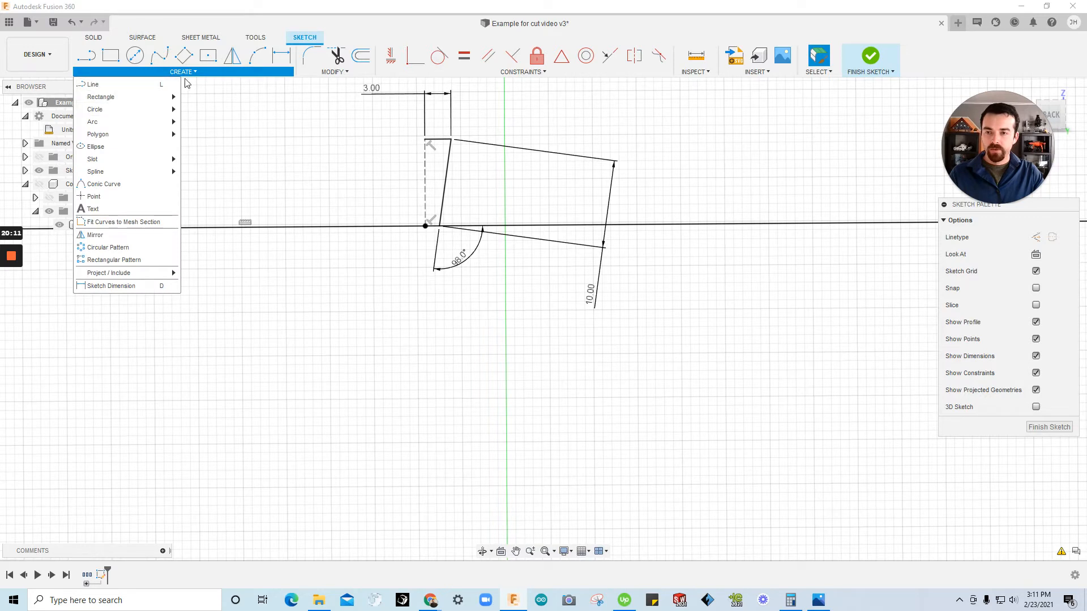
pyautogui.click(140, 238)
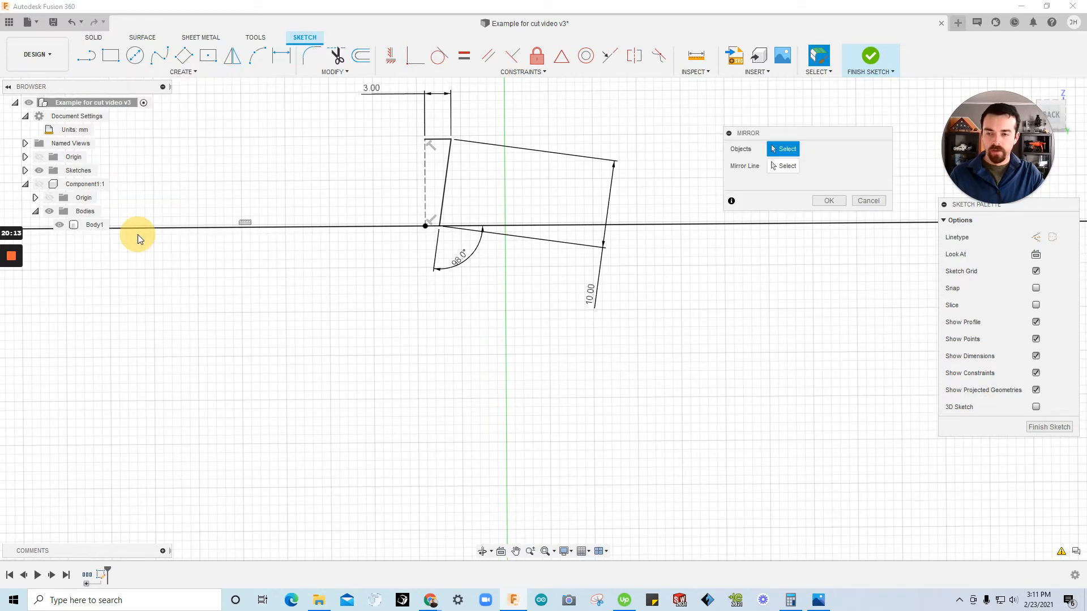
pyautogui.click(448, 170)
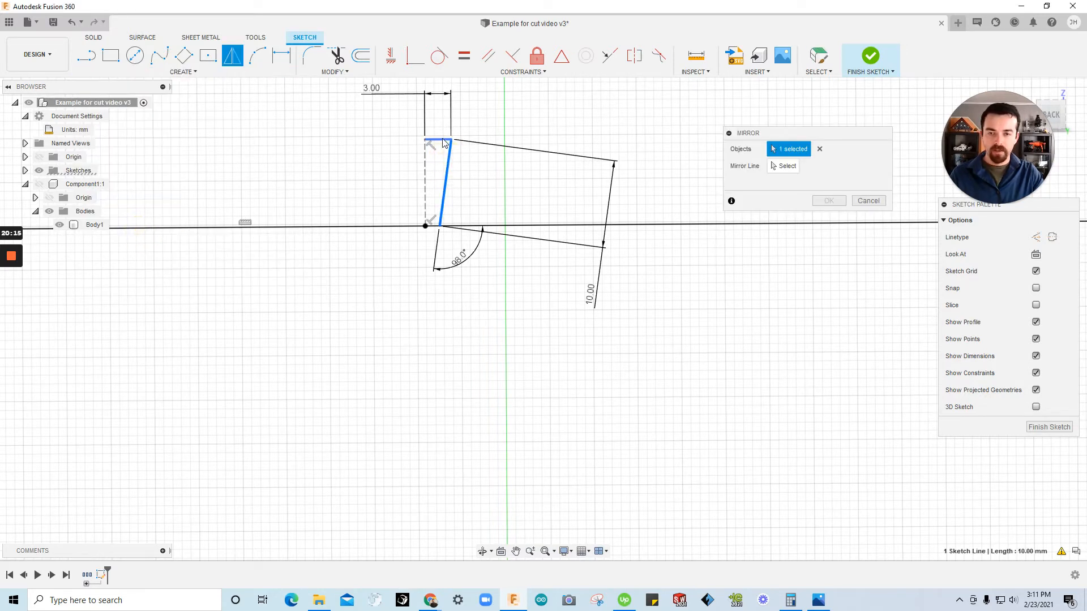
pyautogui.click(439, 139)
pyautogui.click(773, 167)
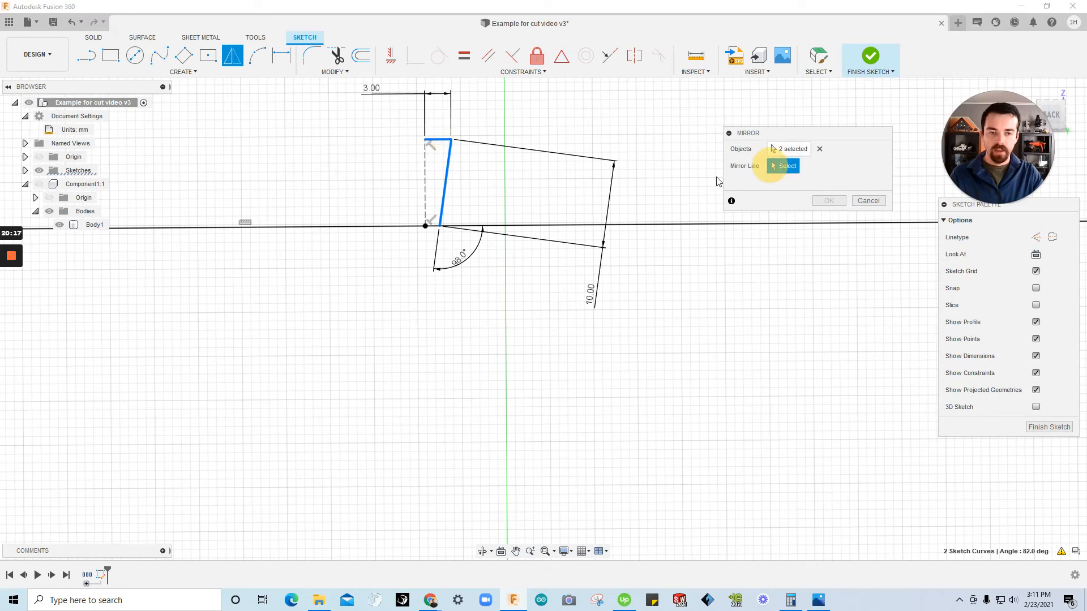
pyautogui.click(426, 181)
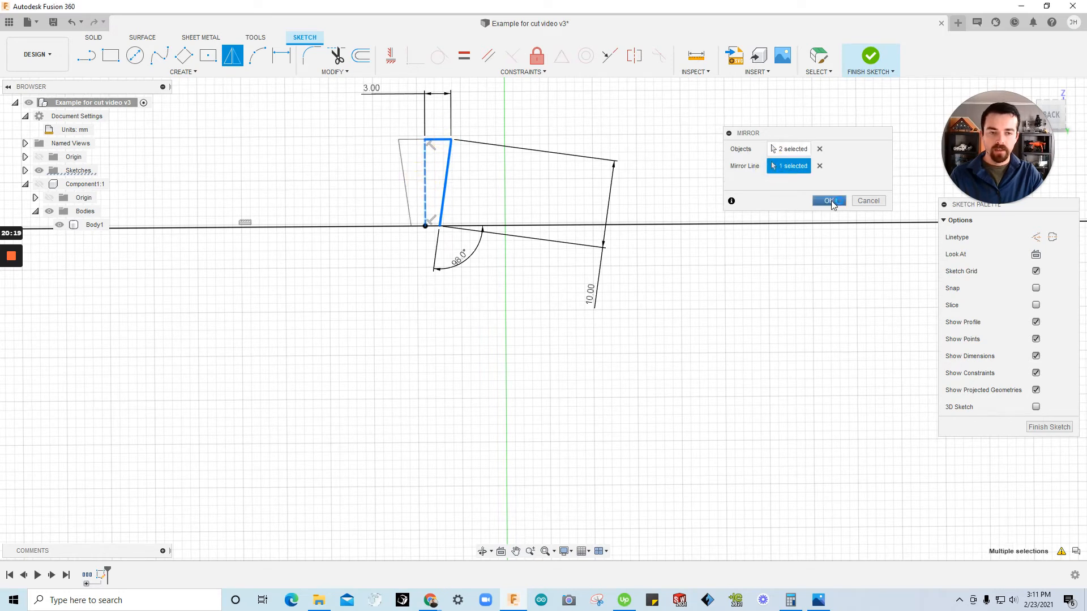
pyautogui.click(829, 202)
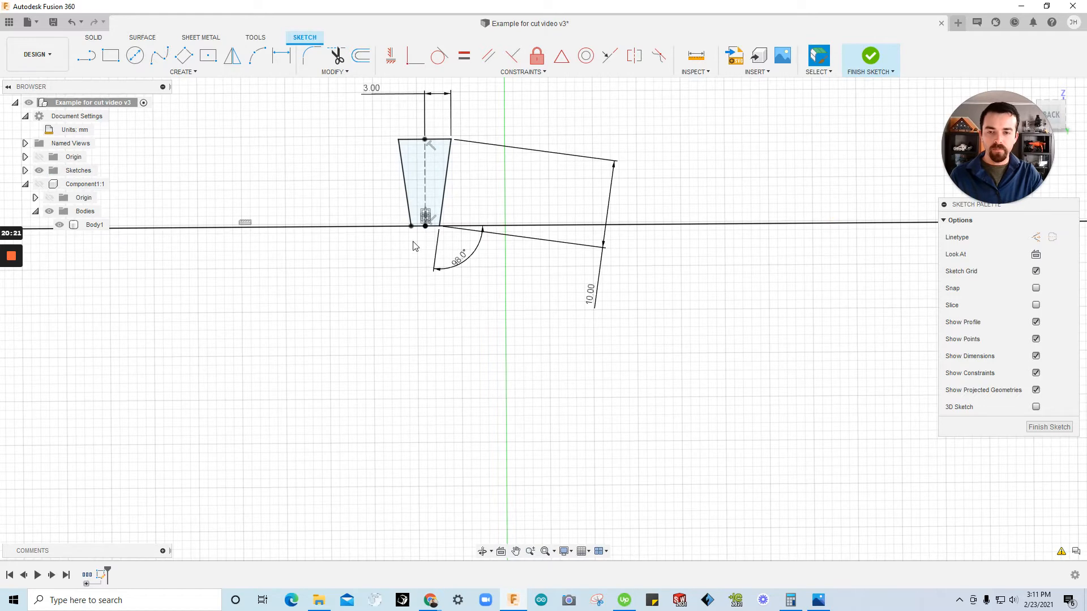
# Start a rectangular sketch pattern of the four trapezoid outline lines along the baseline, with distance type Spacing.
pyautogui.scroll(-2, 414, 246)
pyautogui.scroll(1, 397, 221)
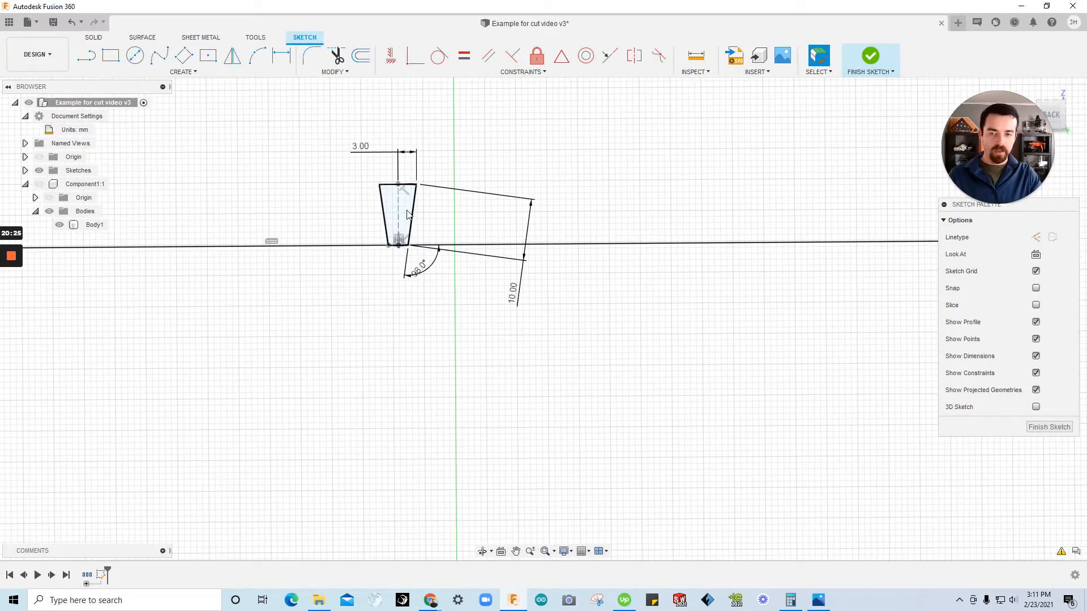
pyautogui.click(202, 74)
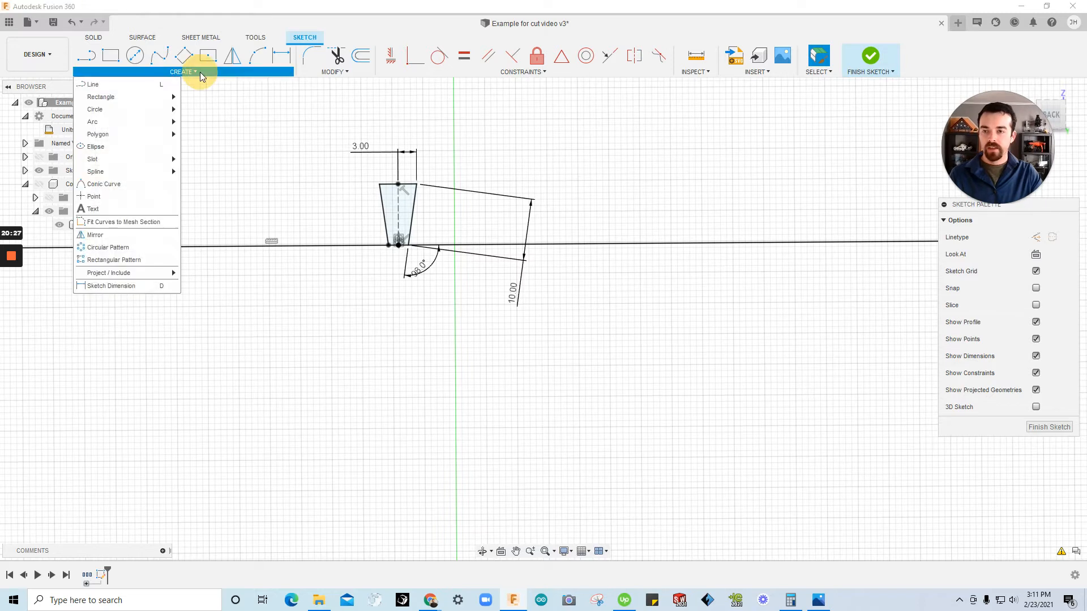
pyautogui.click(118, 260)
pyautogui.click(383, 208)
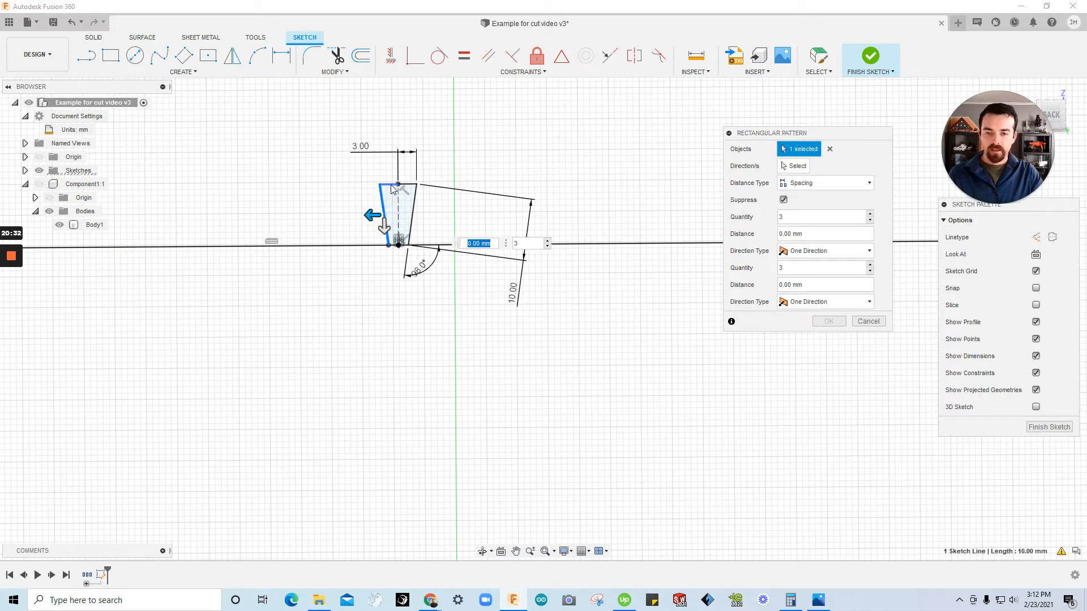
pyautogui.click(394, 184)
pyautogui.scroll(3, 408, 185)
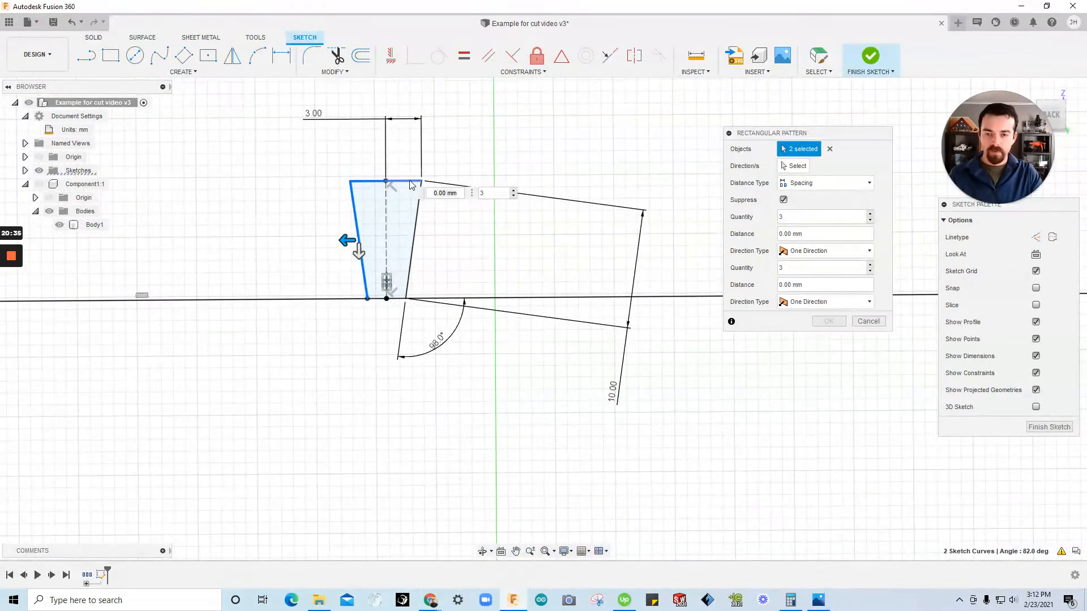
pyautogui.click(415, 227)
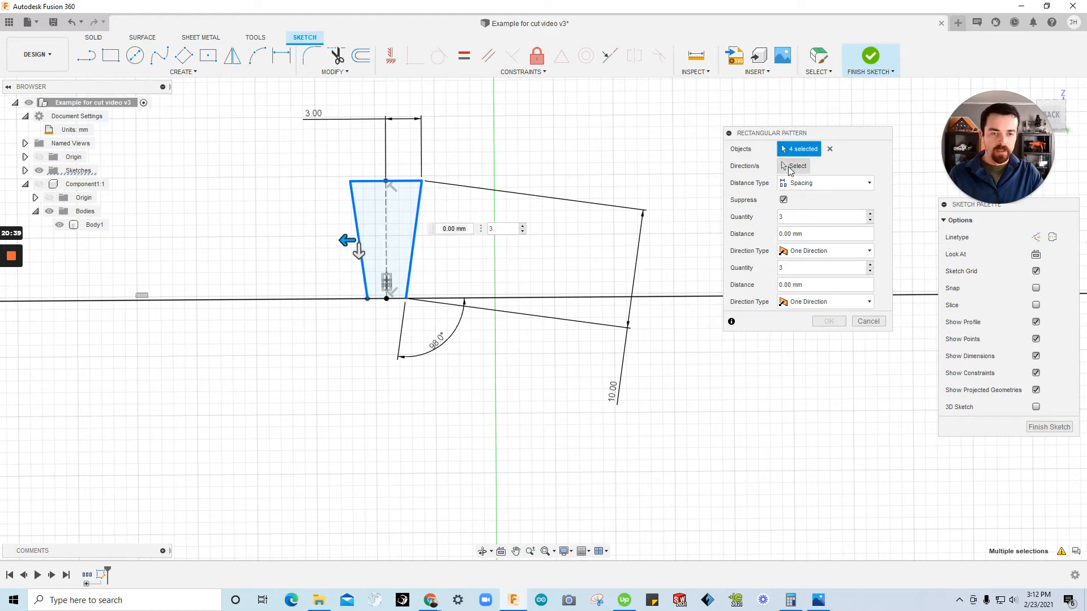
pyautogui.click(795, 165)
pyautogui.click(668, 300)
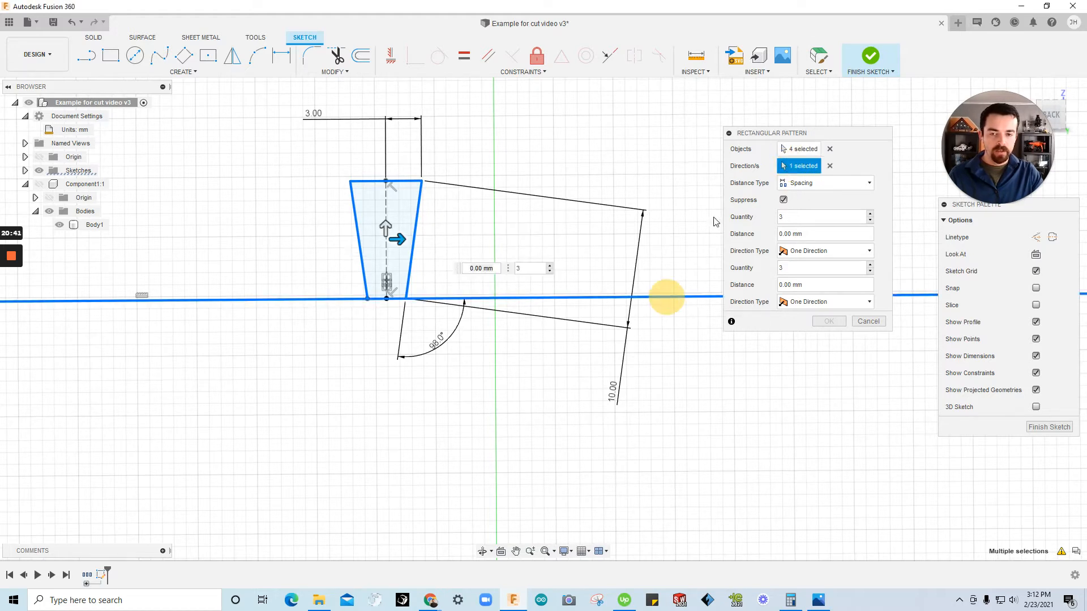
pyautogui.click(807, 187)
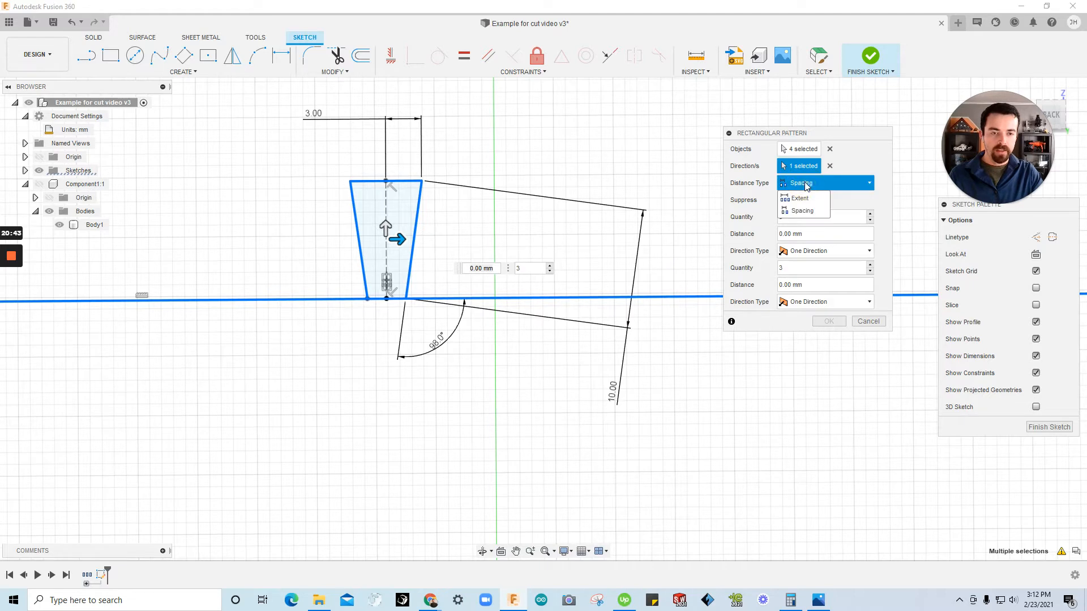
pyautogui.click(801, 185)
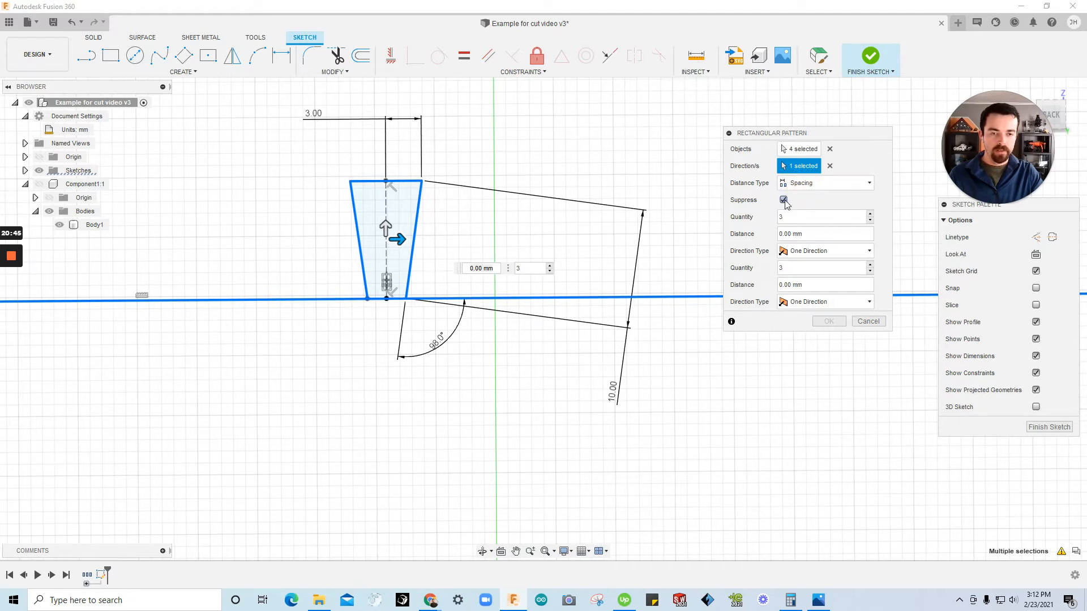
# Set the pattern's first direction to quantity 25, distance 10 mm and direction type Symmetric.
pyautogui.doubleClick(787, 216)
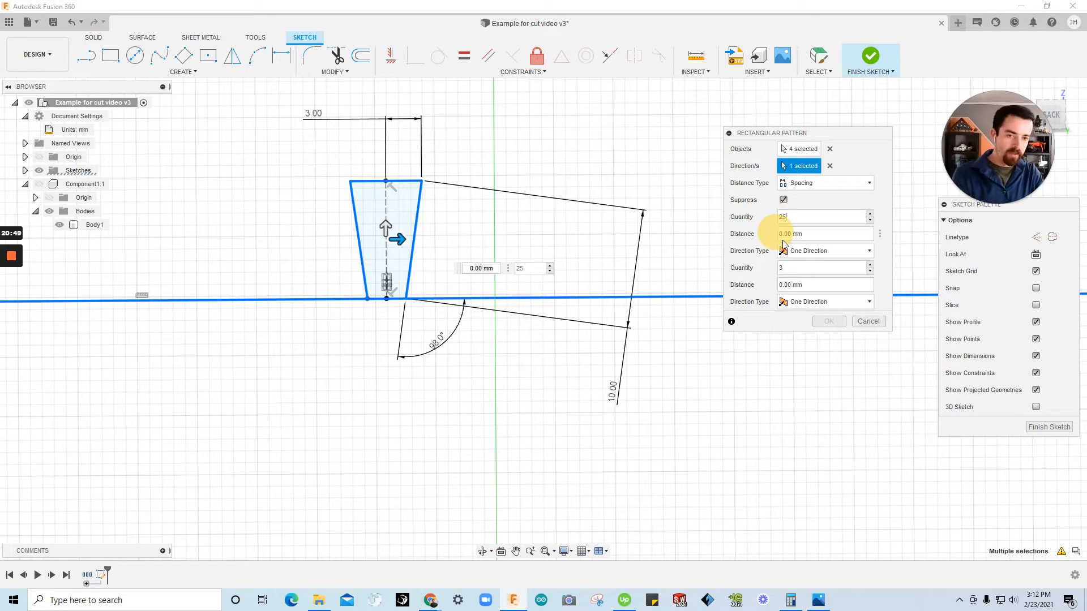
pyautogui.moveTo(819, 236); pyautogui.dragTo(788, 239)
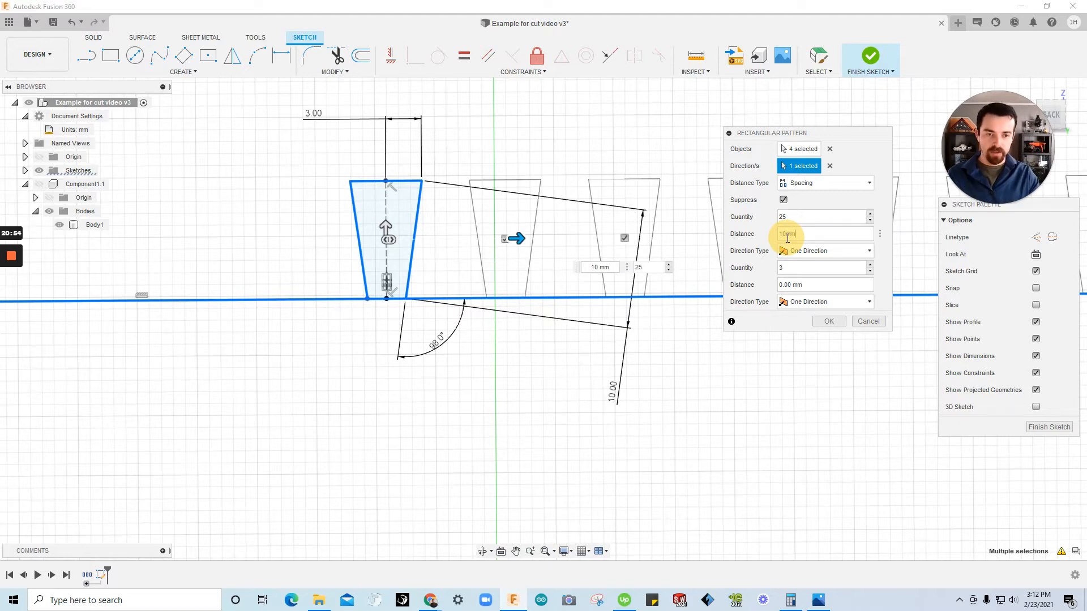
pyautogui.scroll(-6, 663, 229)
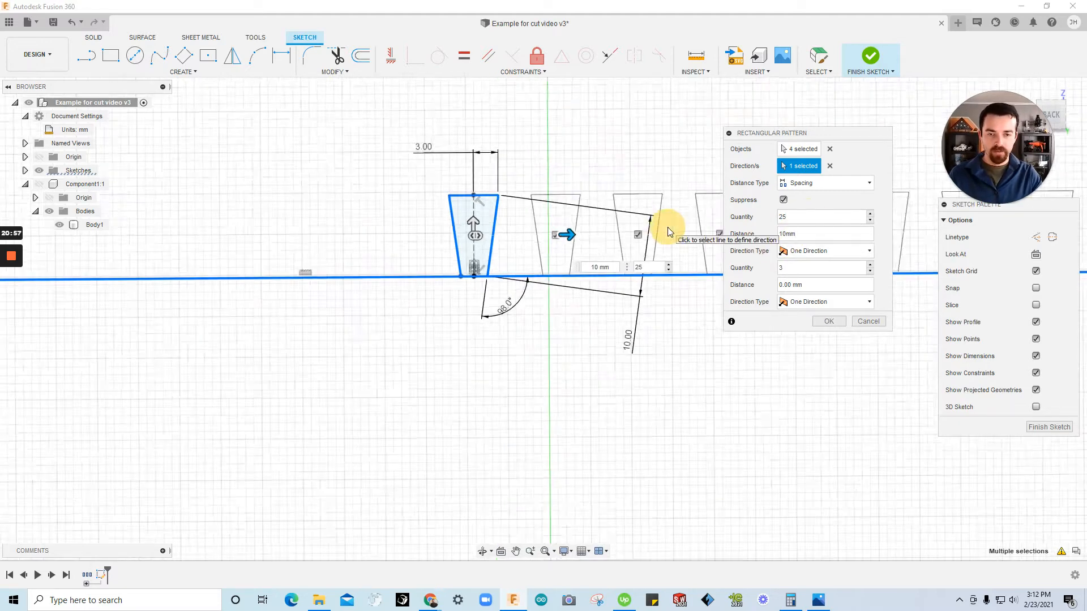
pyautogui.scroll(-3, 657, 243)
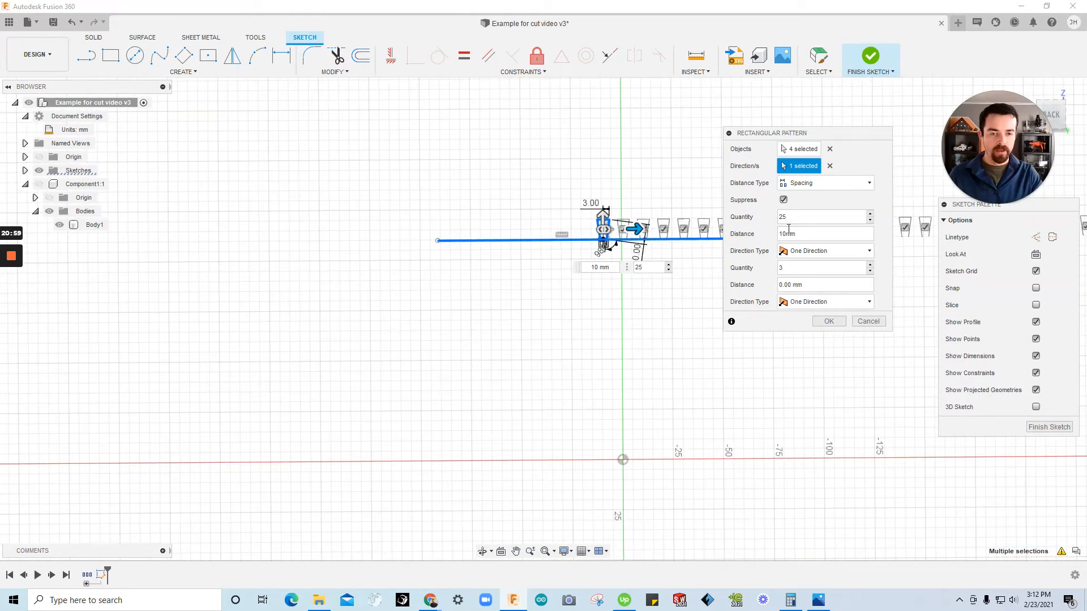
pyautogui.click(809, 250)
pyautogui.click(808, 280)
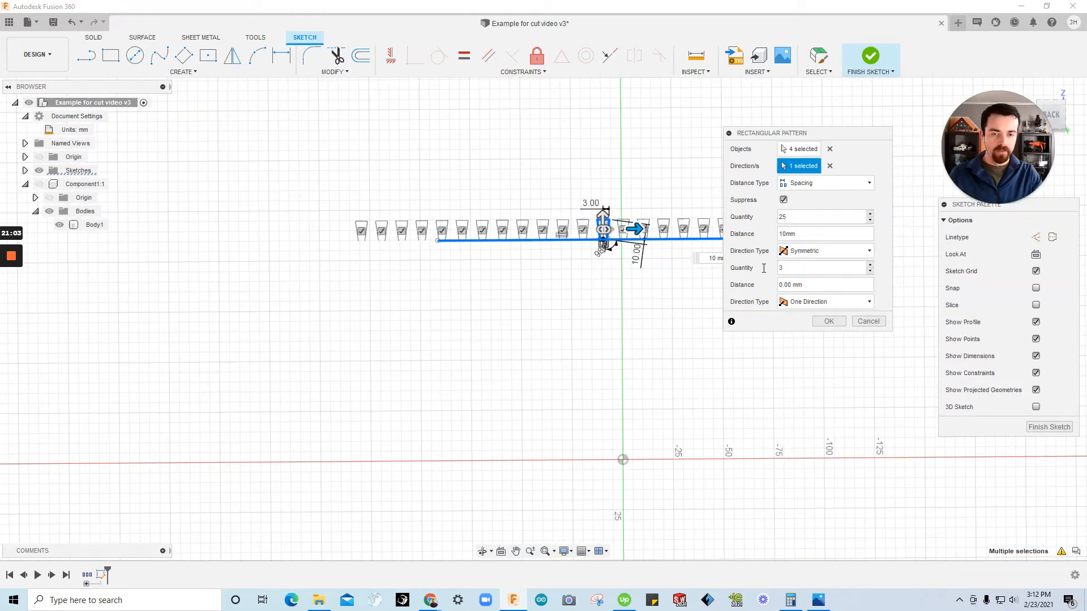
# Reduce the first-direction quantity to 21 and apply the rectangular pattern.
pyautogui.scroll(-2, 573, 272)
pyautogui.moveTo(783, 135); pyautogui.dragTo(235, 129)
pyautogui.scroll(-2, 588, 230)
pyautogui.scroll(2, 589, 232)
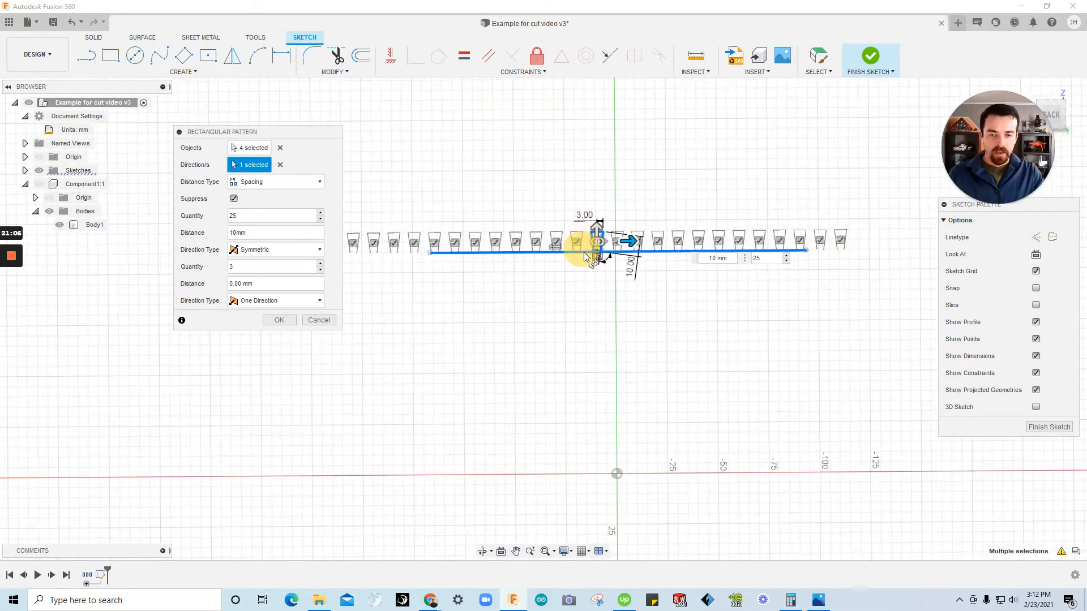
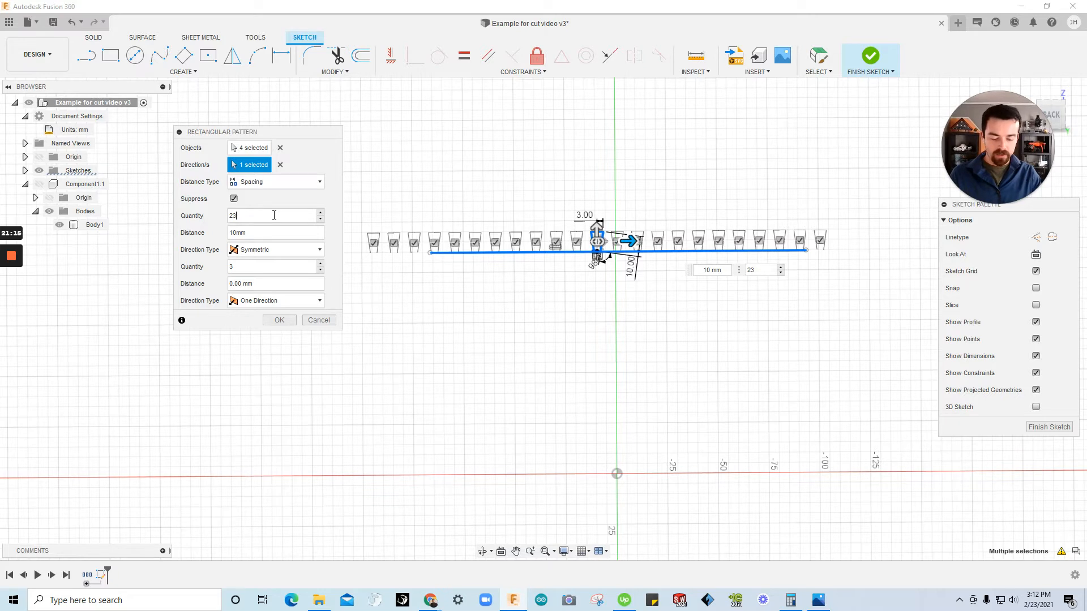
pyautogui.write('2')
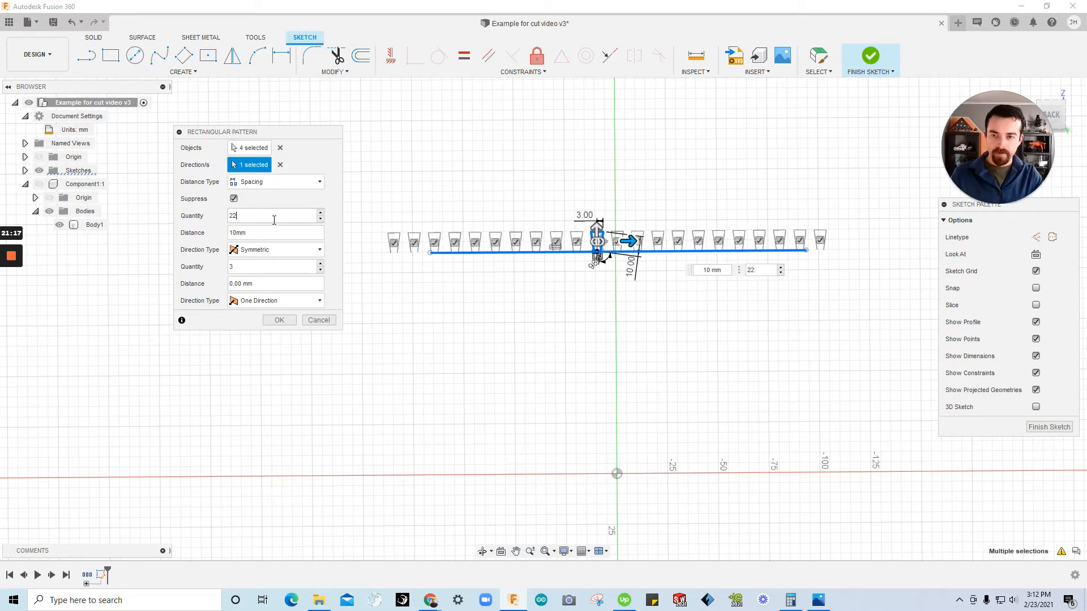
pyautogui.write('1')
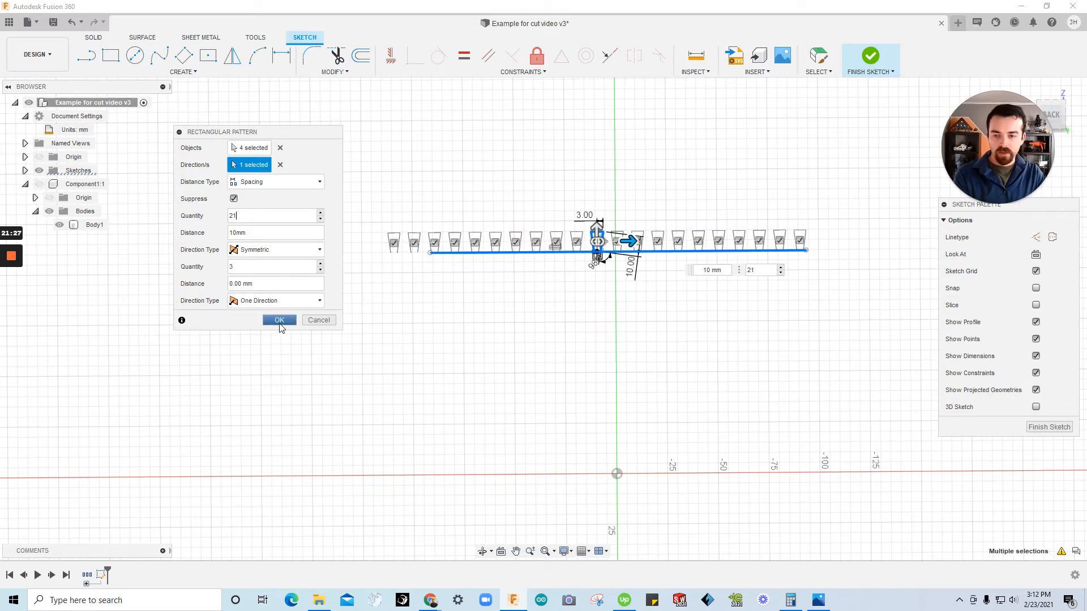
pyautogui.click(280, 320)
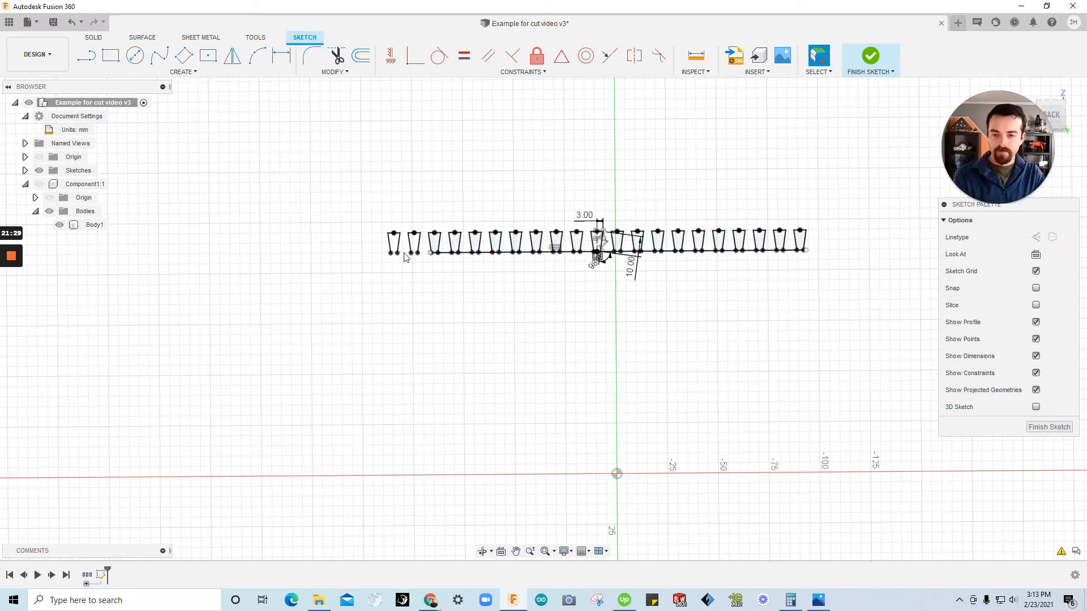
# Delete the two open trapezoid outlines that lie beyond the left end of the baseline.
pyautogui.scroll(5, 405, 262)
pyautogui.moveTo(297, 203); pyautogui.dragTo(303, 209)
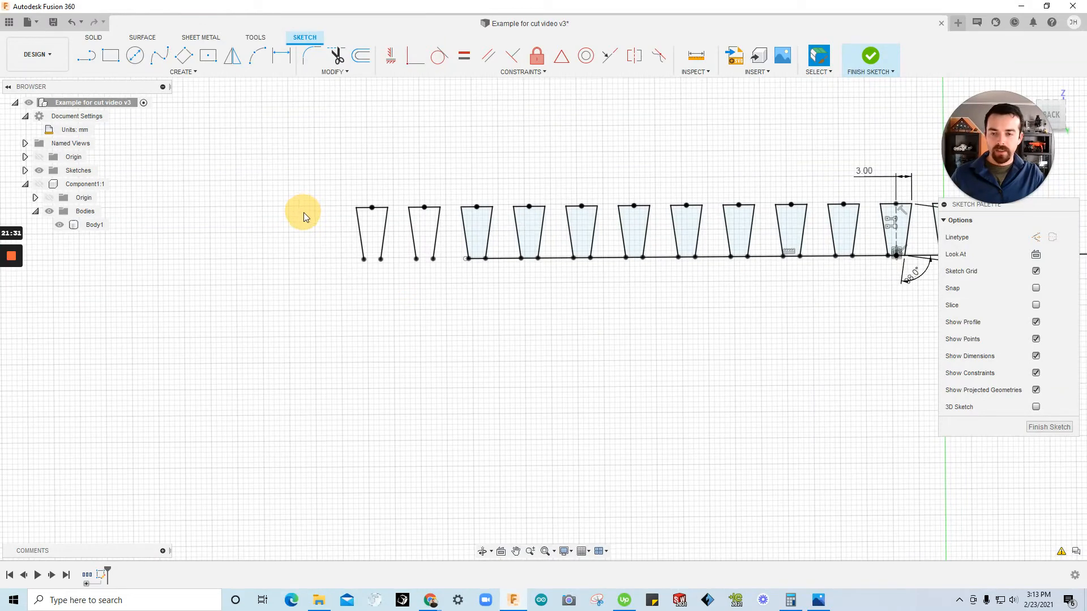
pyautogui.click(367, 234)
pyautogui.click(360, 234)
pyautogui.click(362, 207)
pyautogui.click(385, 229)
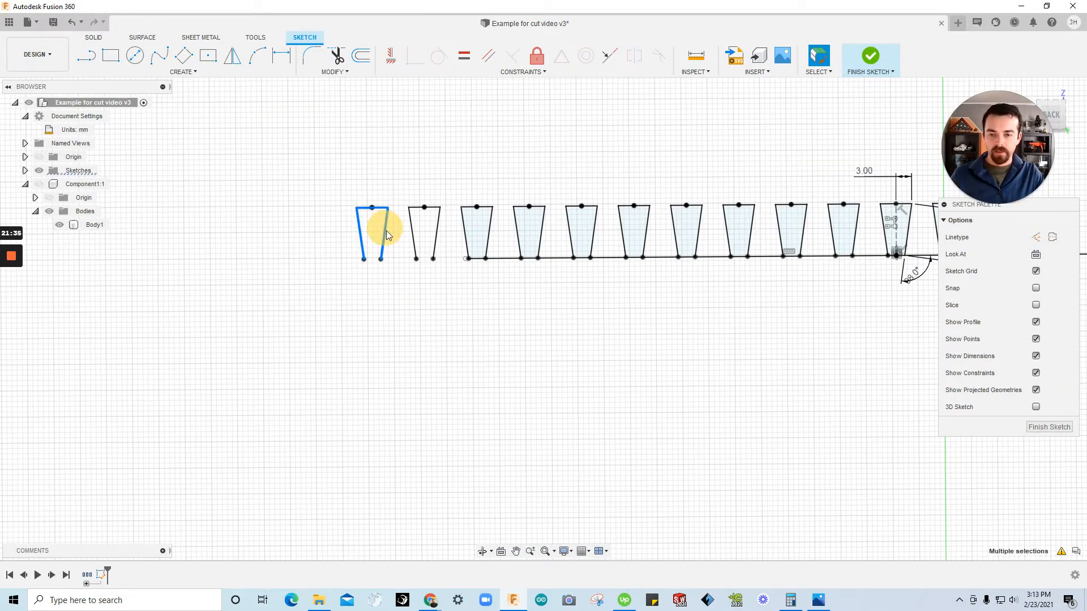
pyautogui.click(412, 210)
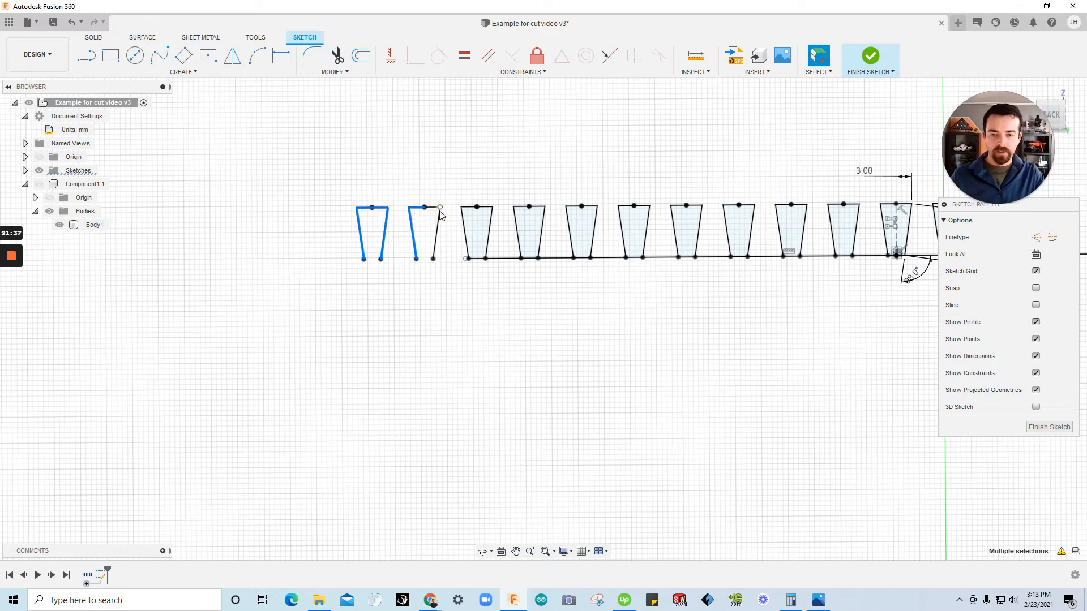
pyautogui.click(439, 228)
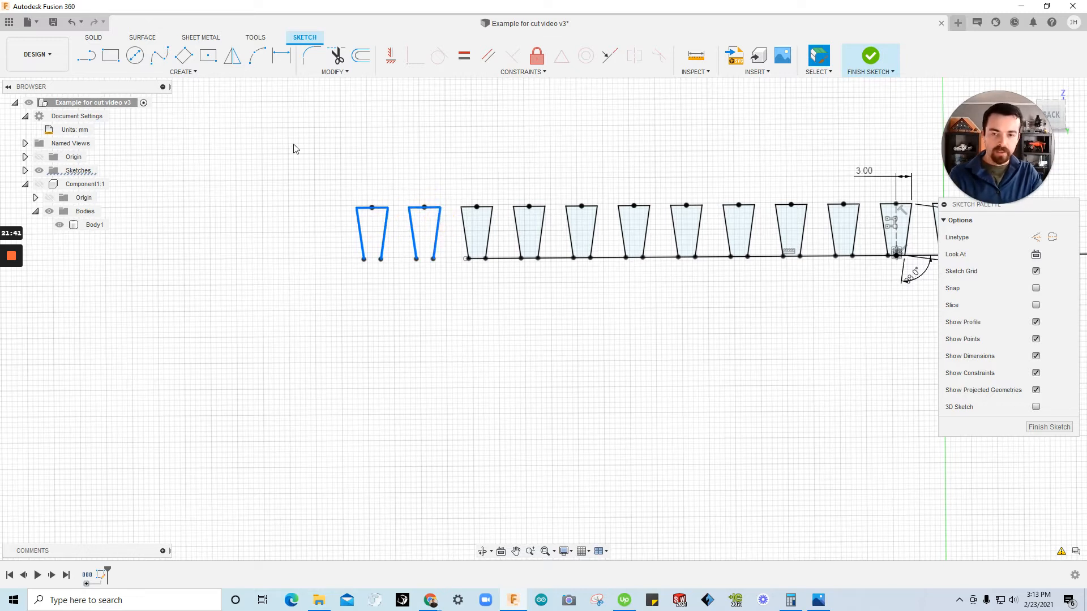
pyautogui.press('Delete')
pyautogui.scroll(-3, 342, 266)
pyautogui.scroll(-3, 369, 303)
pyautogui.click(460, 352)
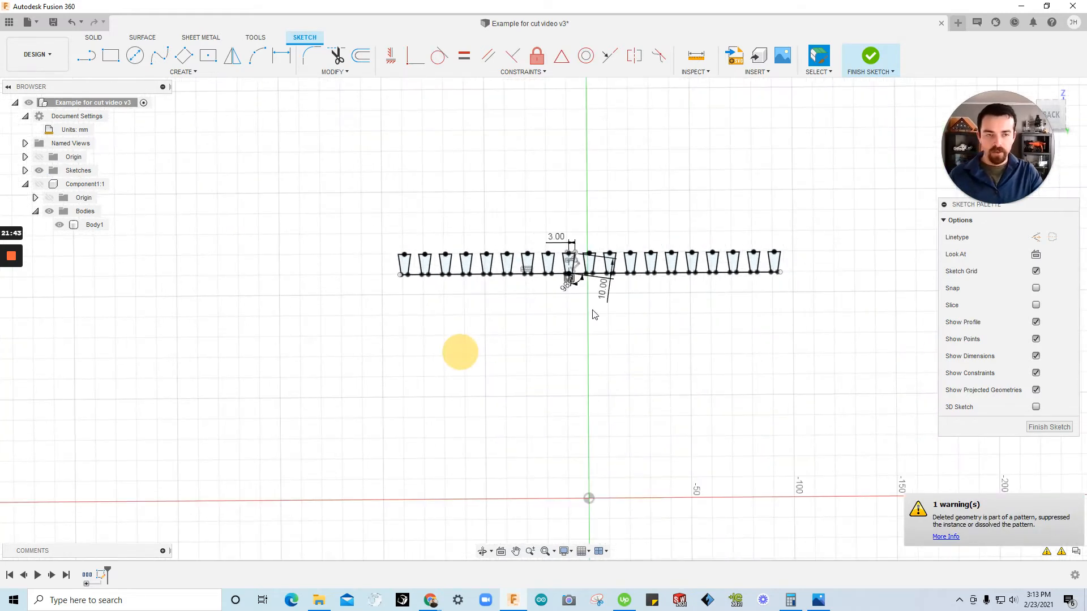
# Save the design as a new version with the description User Saved.
pyautogui.hotkey('ctrl', 's')
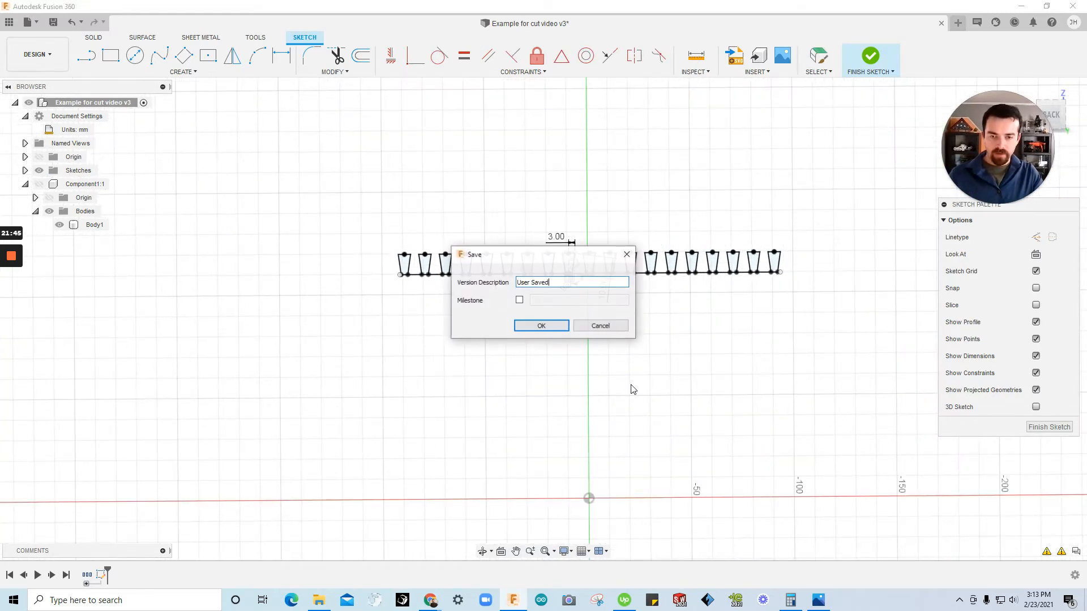
pyautogui.press('Return')
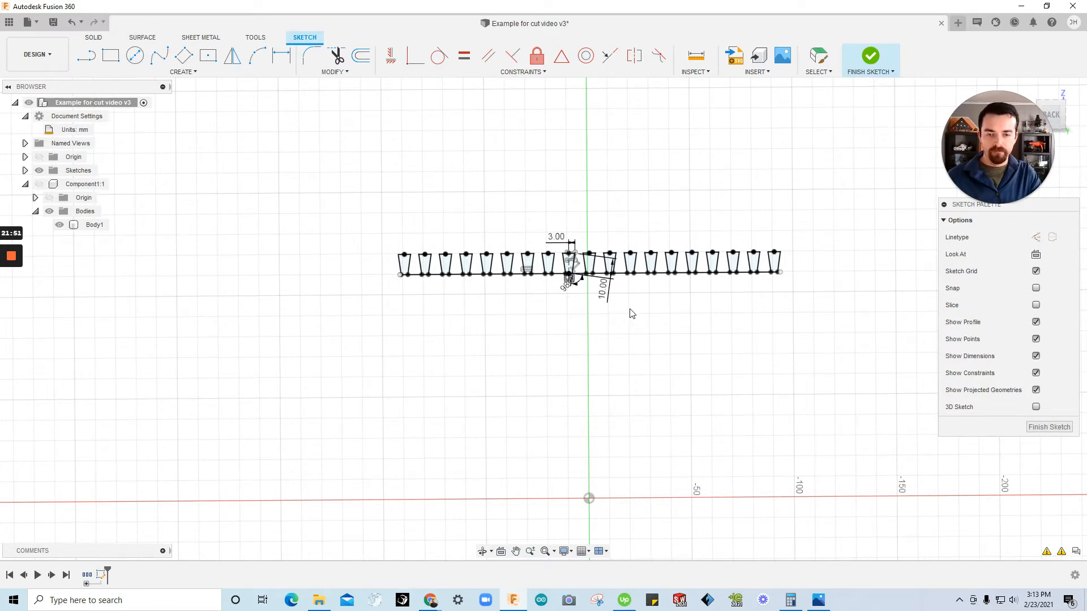
# Trim away the baseline segments beneath the three tapered outlines immediately left of the dimensioned one.
pyautogui.scroll(2, 740, 244)
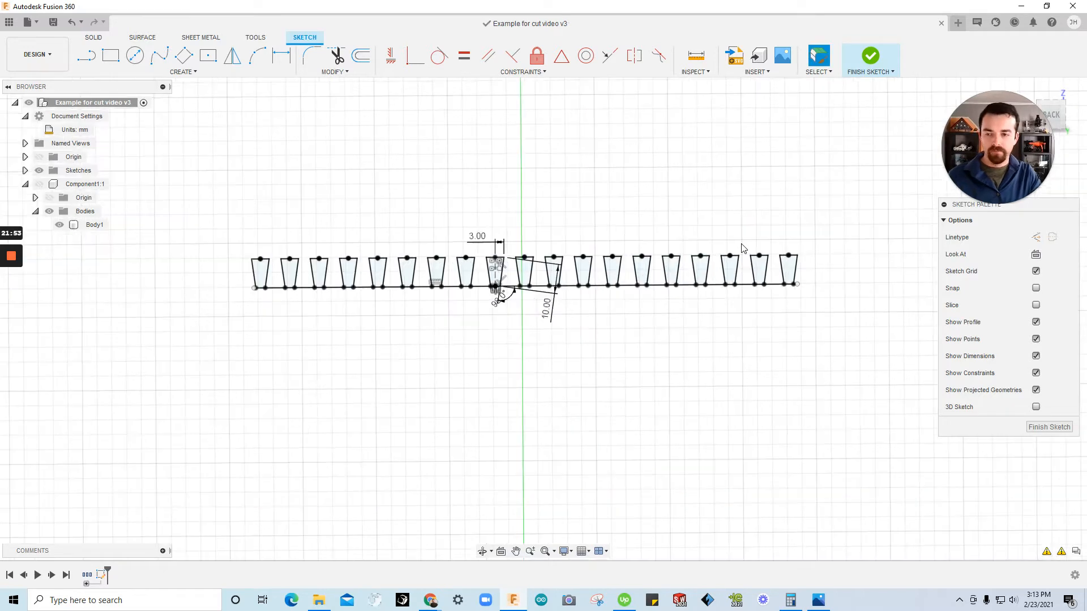
pyautogui.scroll(2, 618, 277)
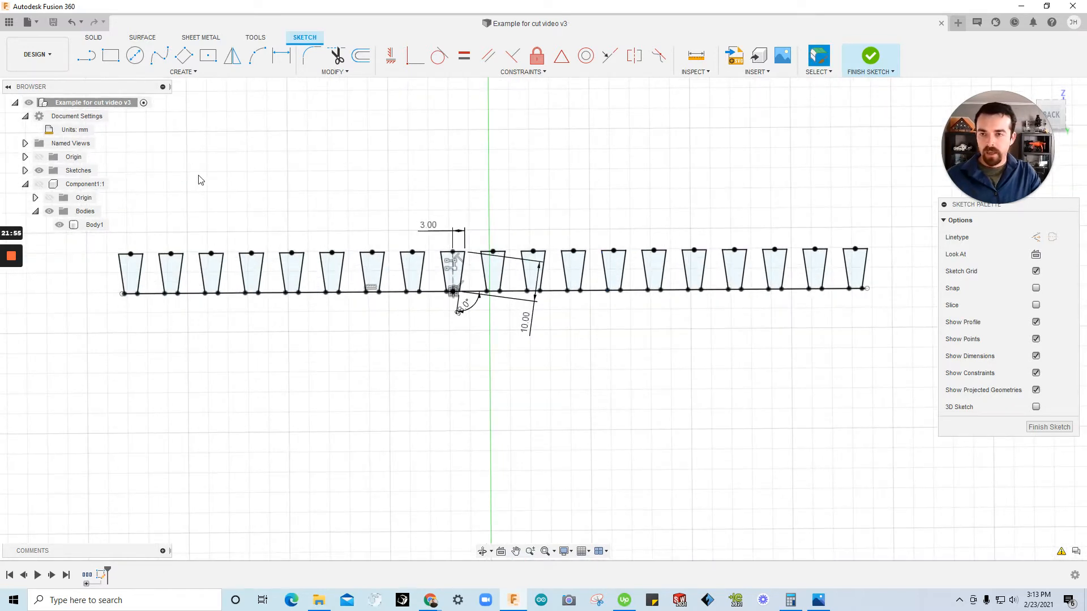
pyautogui.click(336, 56)
pyautogui.scroll(4, 362, 303)
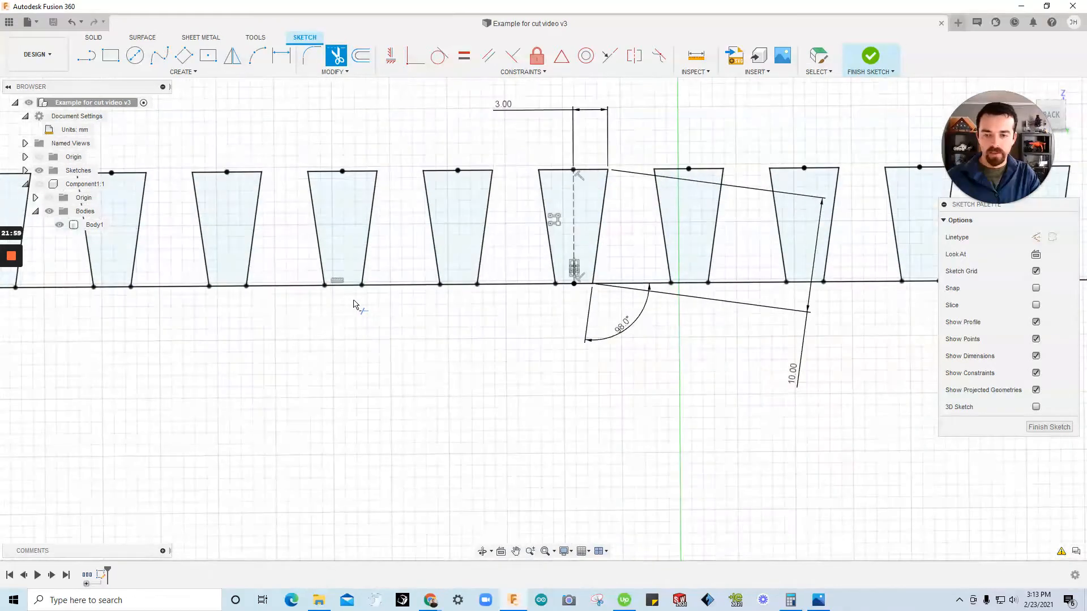
pyautogui.click(344, 284)
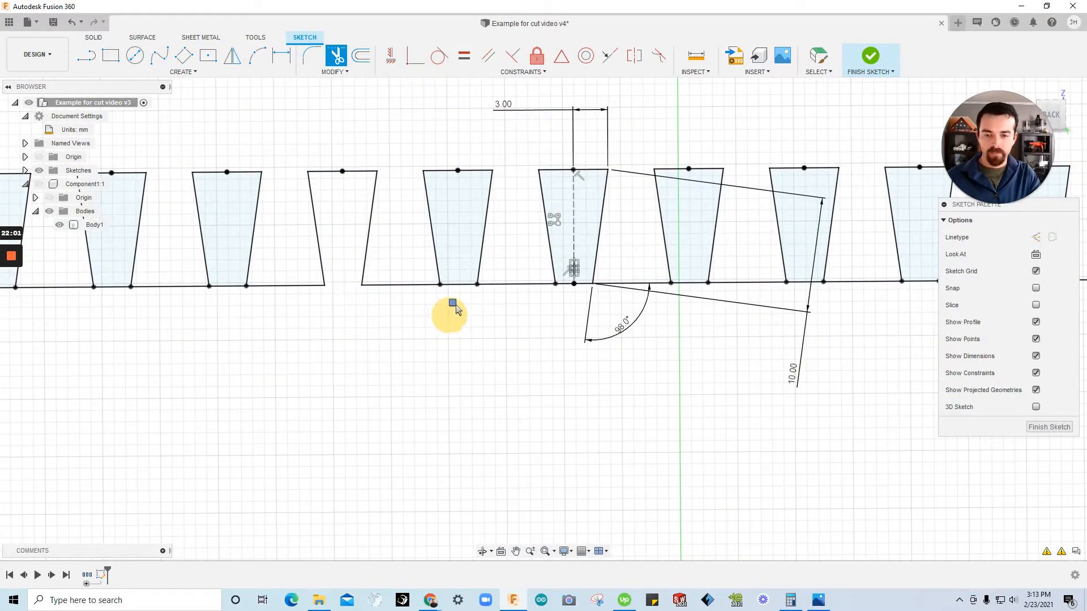
pyautogui.click(459, 283)
pyautogui.click(226, 287)
# Trim away the baseline segments beneath the five remaining outlines at the left end of the row.
pyautogui.scroll(-4, 283, 340)
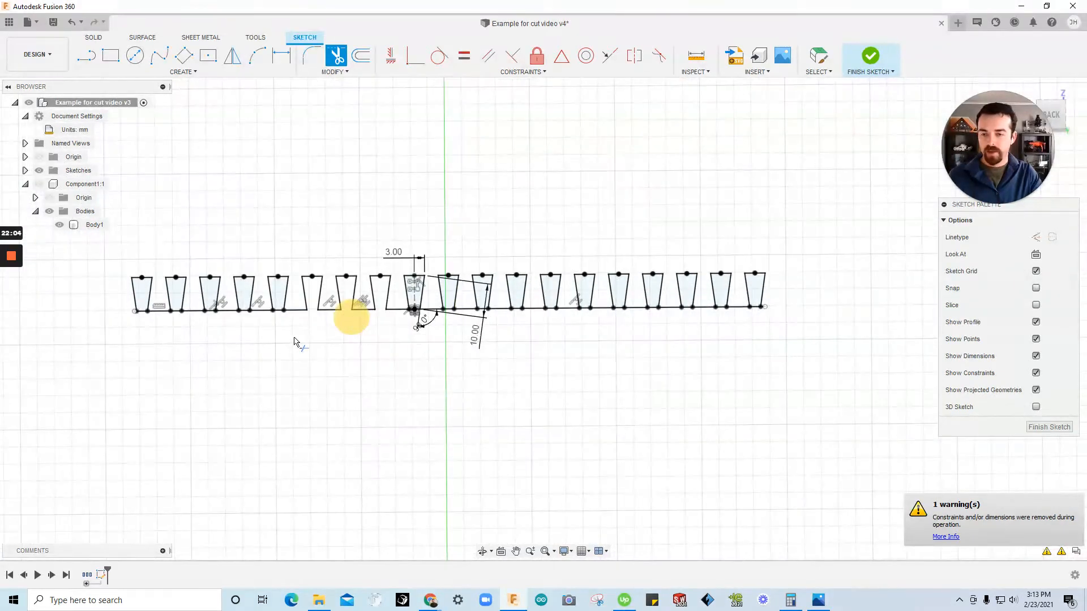
pyautogui.scroll(4, 145, 327)
pyautogui.click(186, 300)
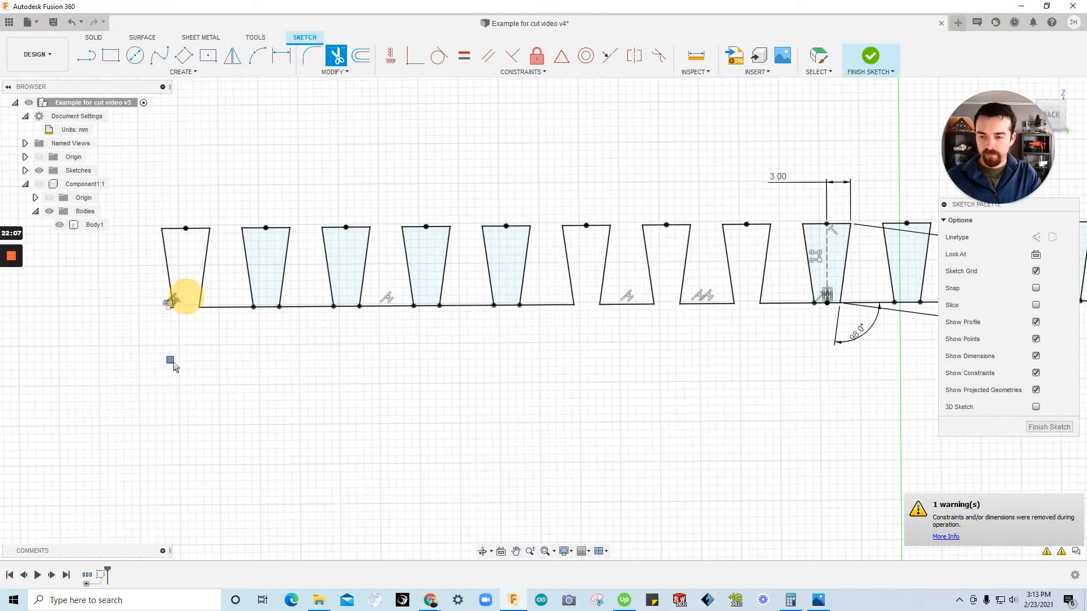
pyautogui.click(269, 294)
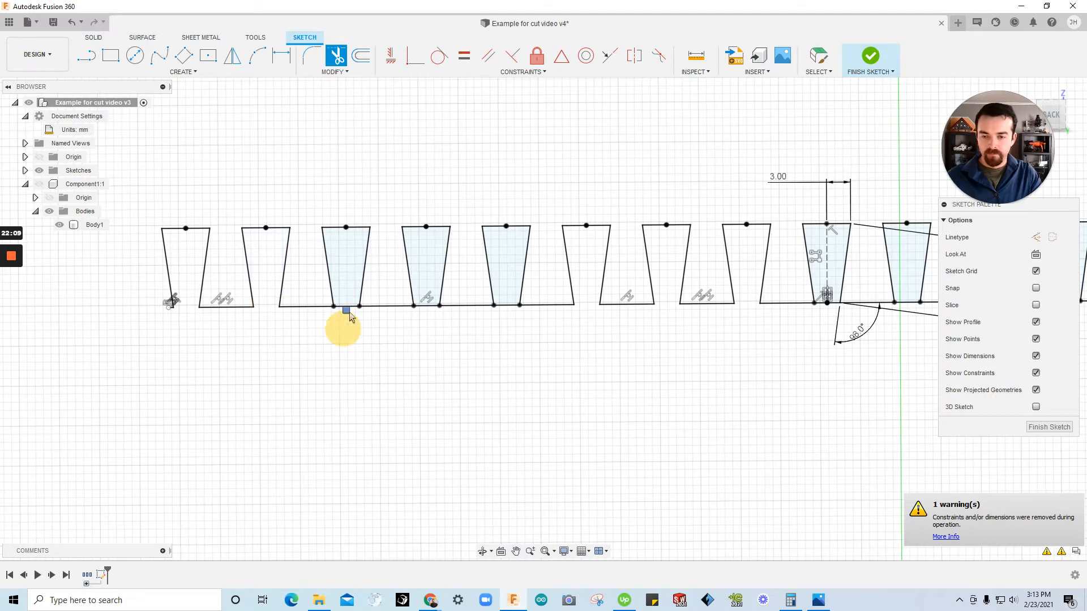
pyautogui.click(343, 289)
pyautogui.click(432, 300)
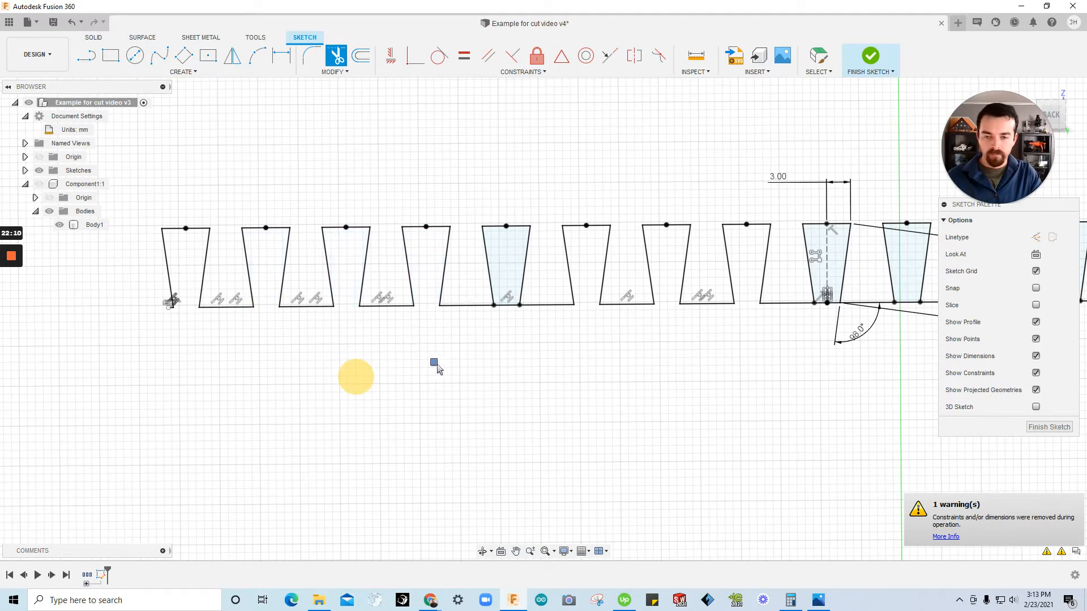
pyautogui.click(505, 293)
# Trim away the baseline beneath the dimensioned outline and the five outlines directly to its right.
pyautogui.scroll(-3, 506, 292)
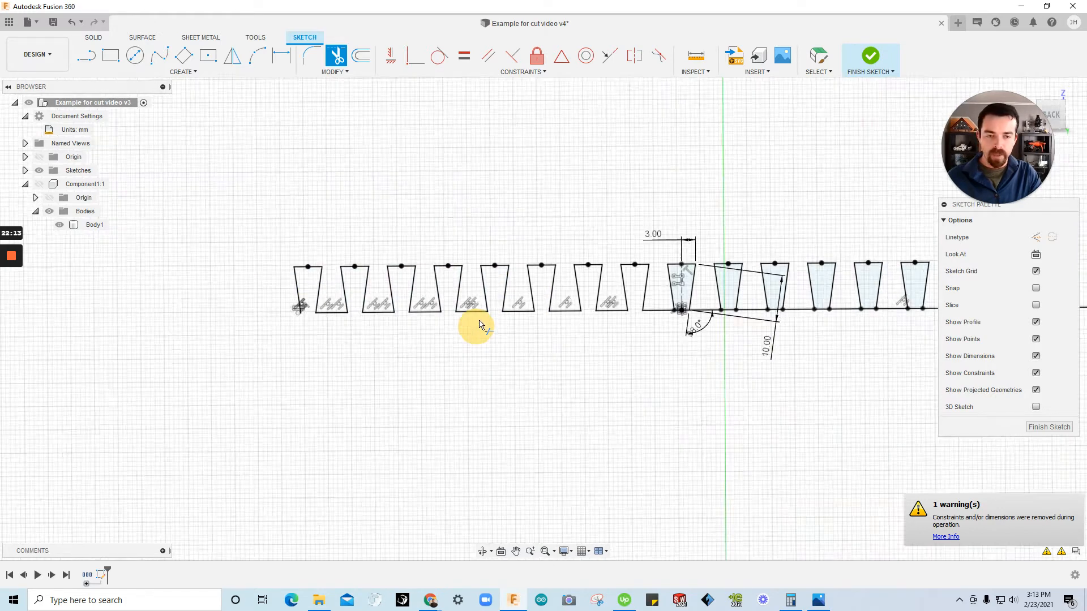
pyautogui.scroll(5, 696, 311)
pyautogui.scroll(3, 414, 289)
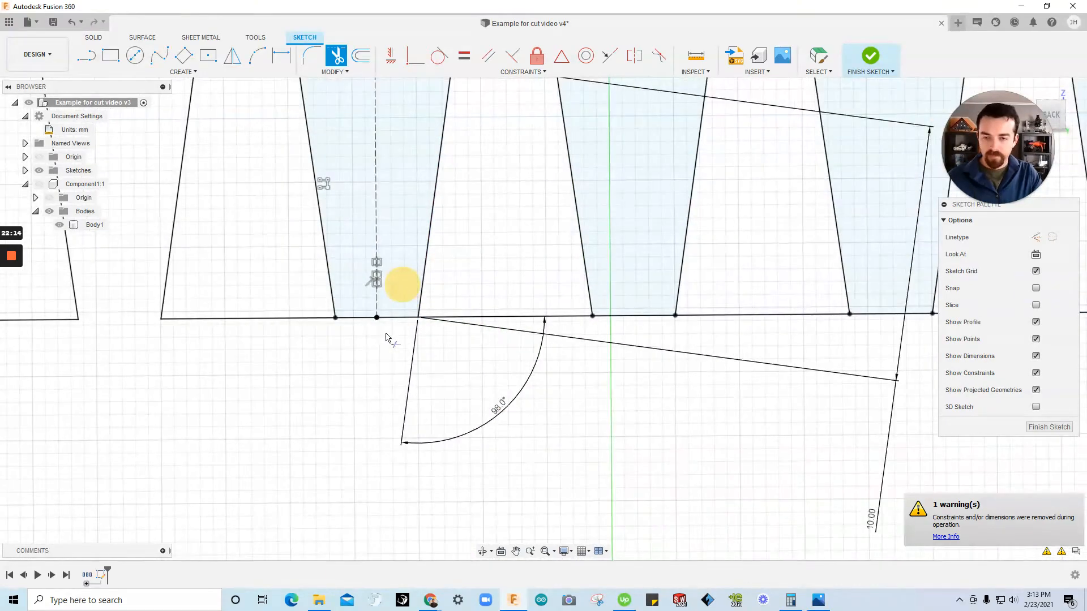
pyautogui.click(378, 315)
pyautogui.scroll(-3, 360, 307)
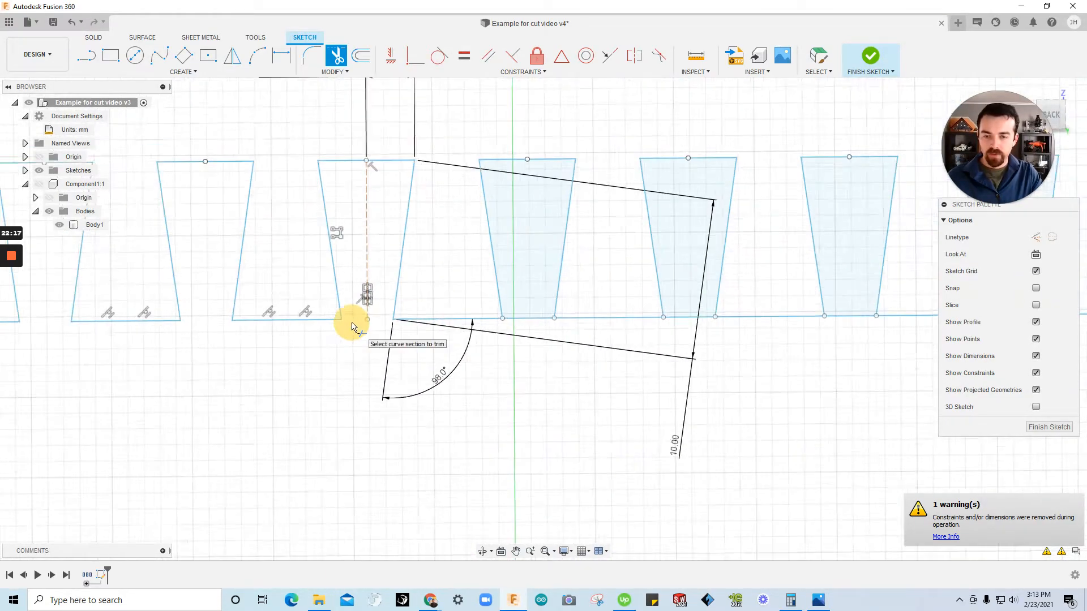
pyautogui.scroll(2, 477, 327)
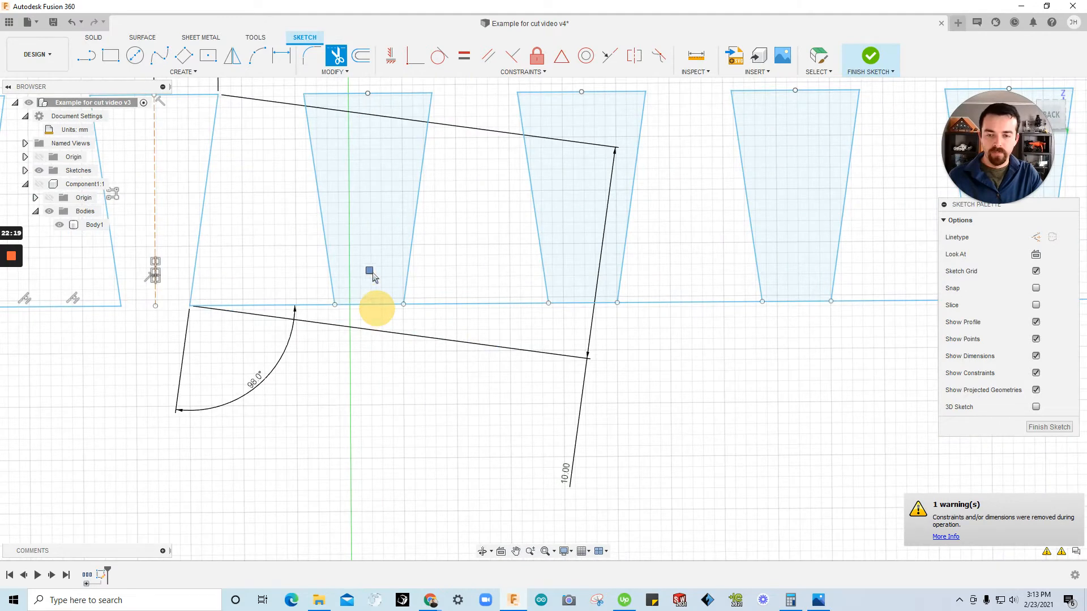
pyautogui.click(374, 304)
pyautogui.scroll(-2, 347, 289)
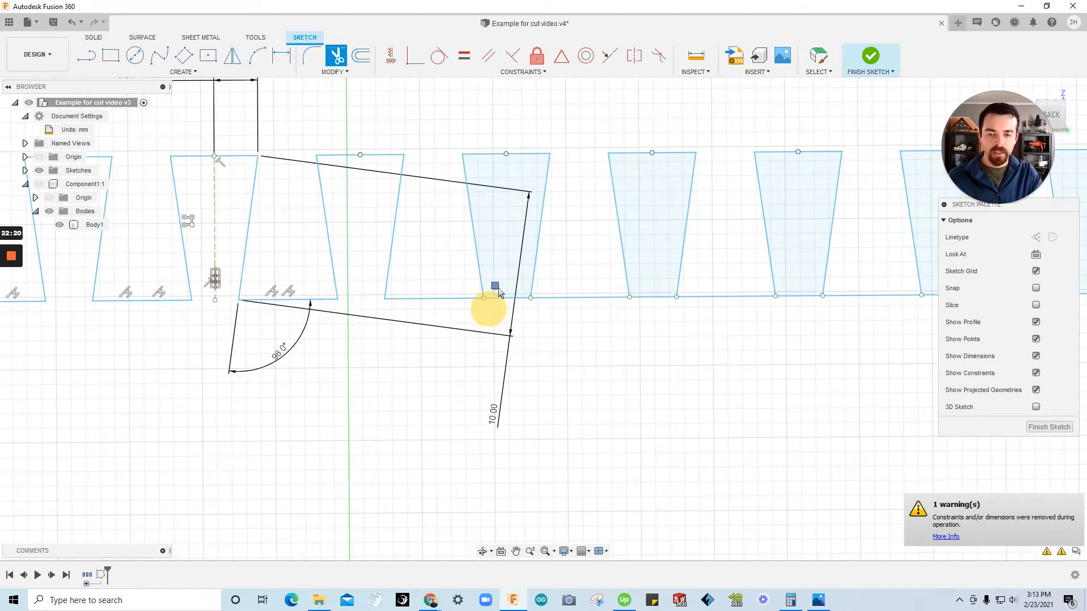
pyautogui.click(494, 300)
pyautogui.click(651, 297)
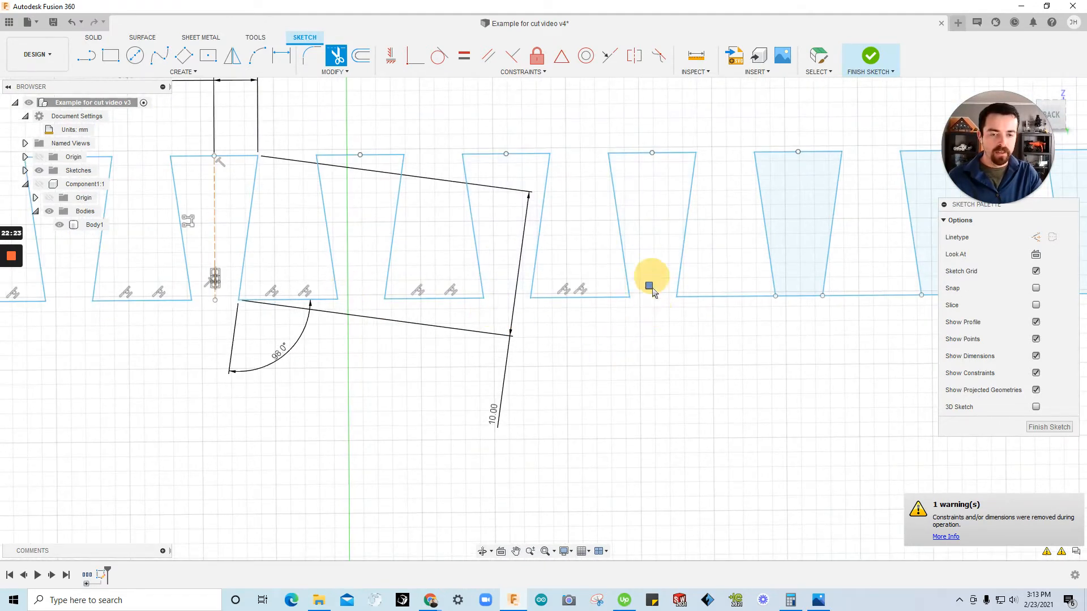
pyautogui.click(793, 296)
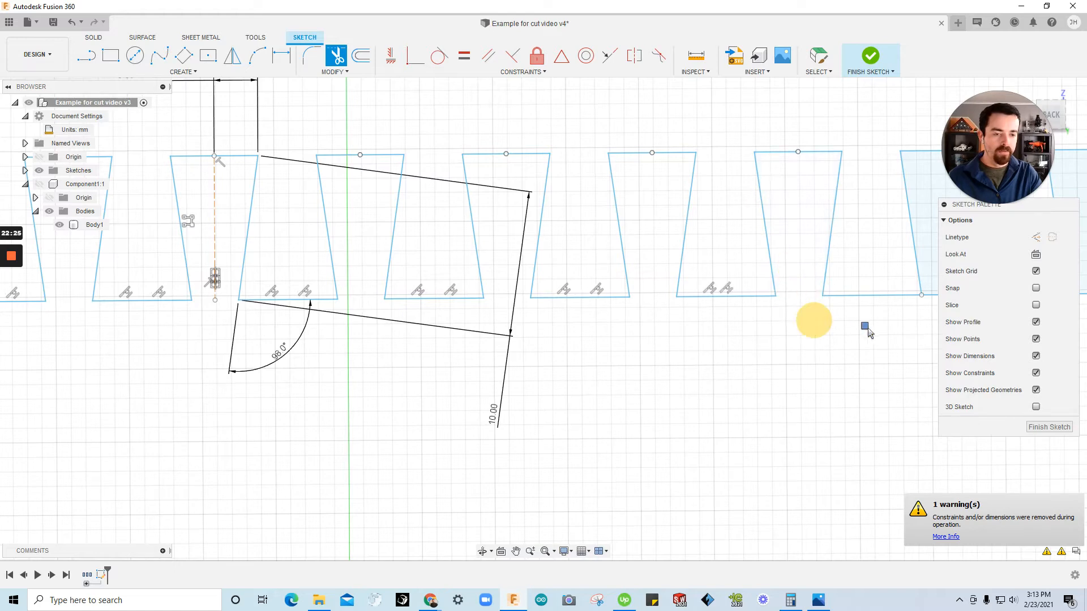
pyautogui.scroll(-5, 930, 238)
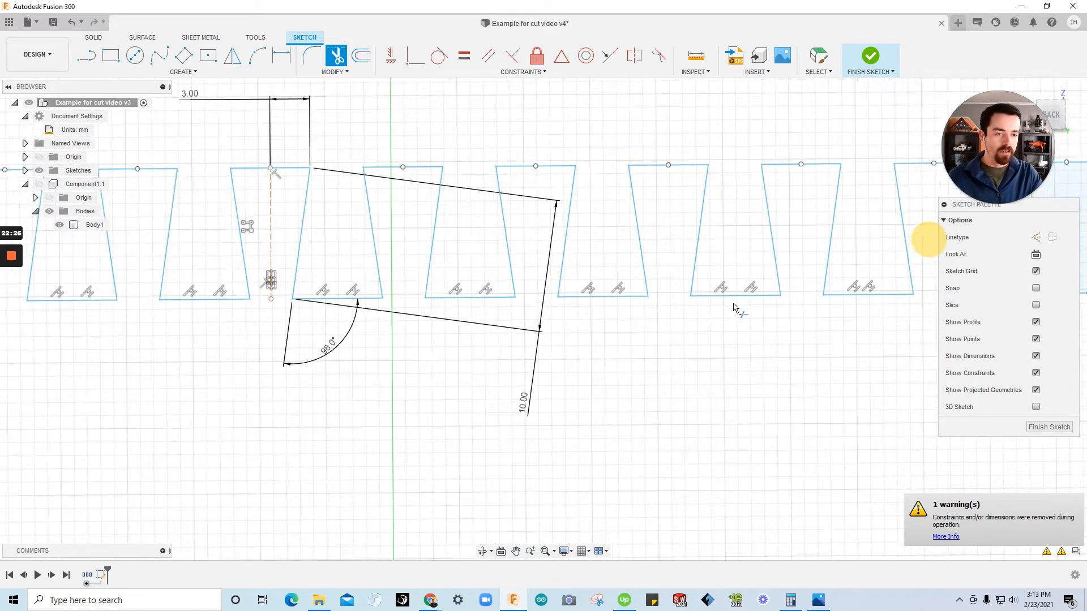
# Trim away the baseline segments beneath the last five outlines at the right end and leave the Trim tool.
pyautogui.scroll(-4, 736, 302)
pyautogui.scroll(7, 850, 300)
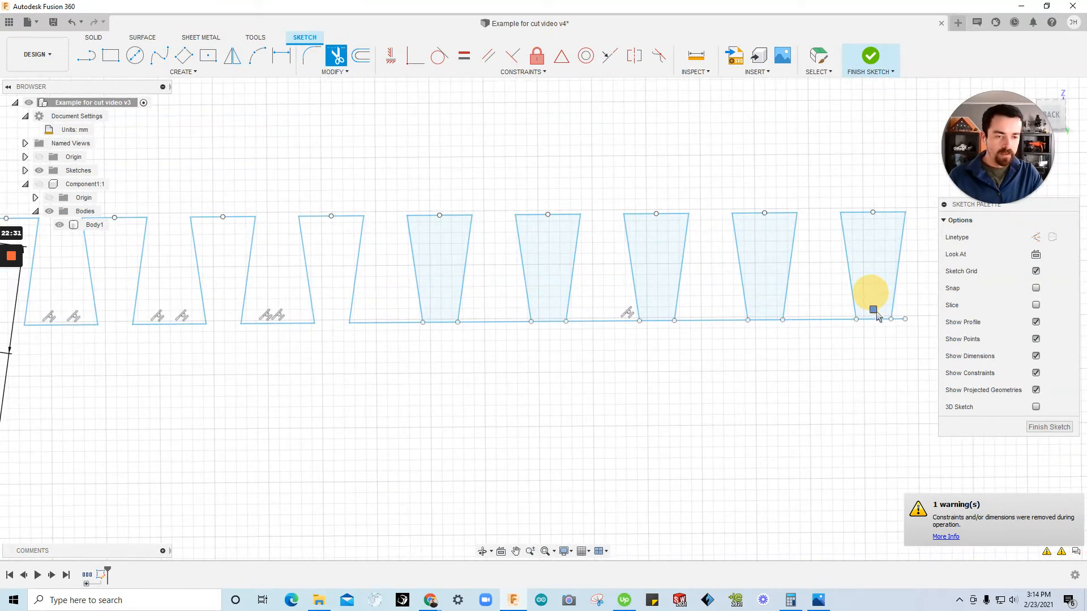
pyautogui.click(875, 312)
pyautogui.click(765, 315)
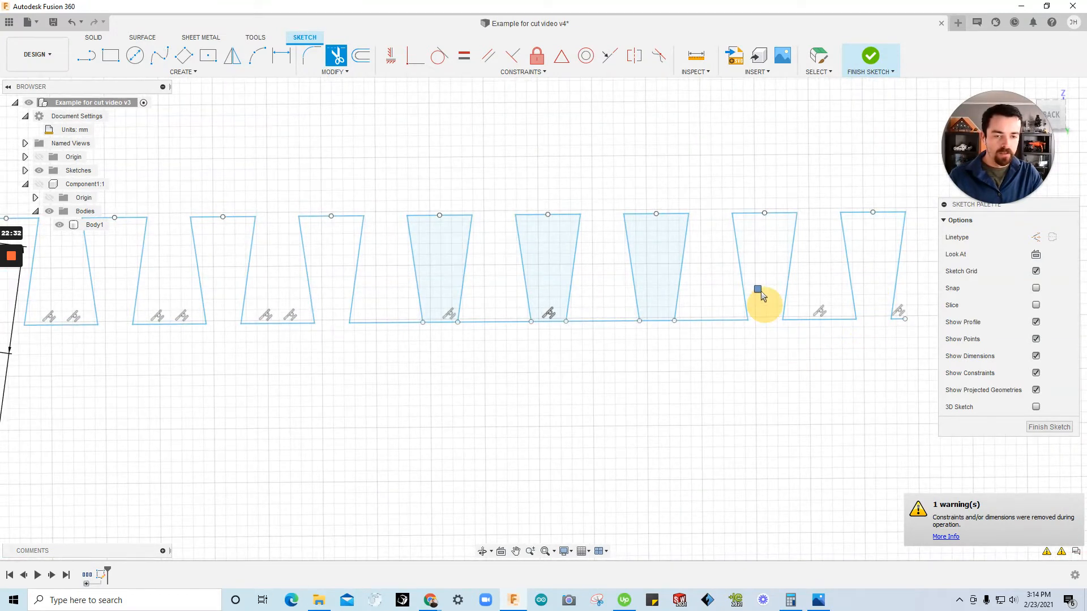
pyautogui.click(656, 320)
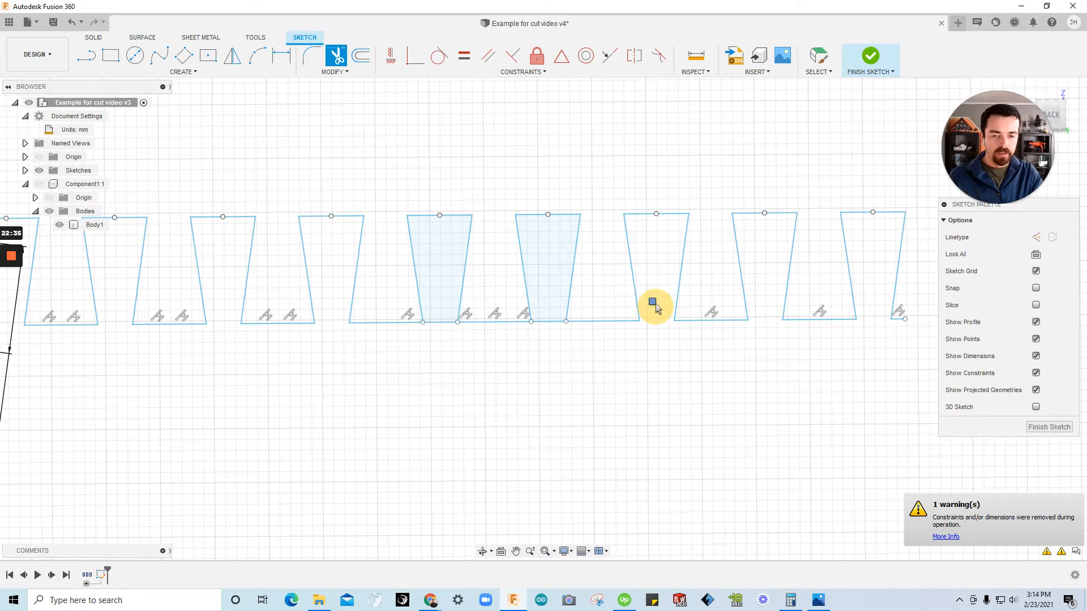
pyautogui.click(544, 321)
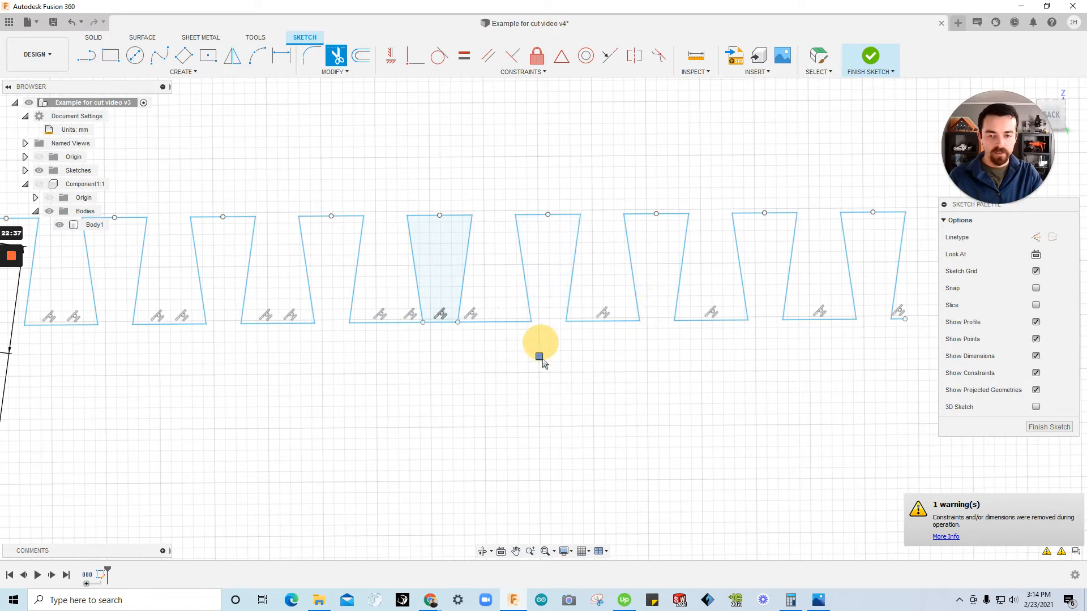
pyautogui.click(440, 322)
pyautogui.scroll(-5, 396, 362)
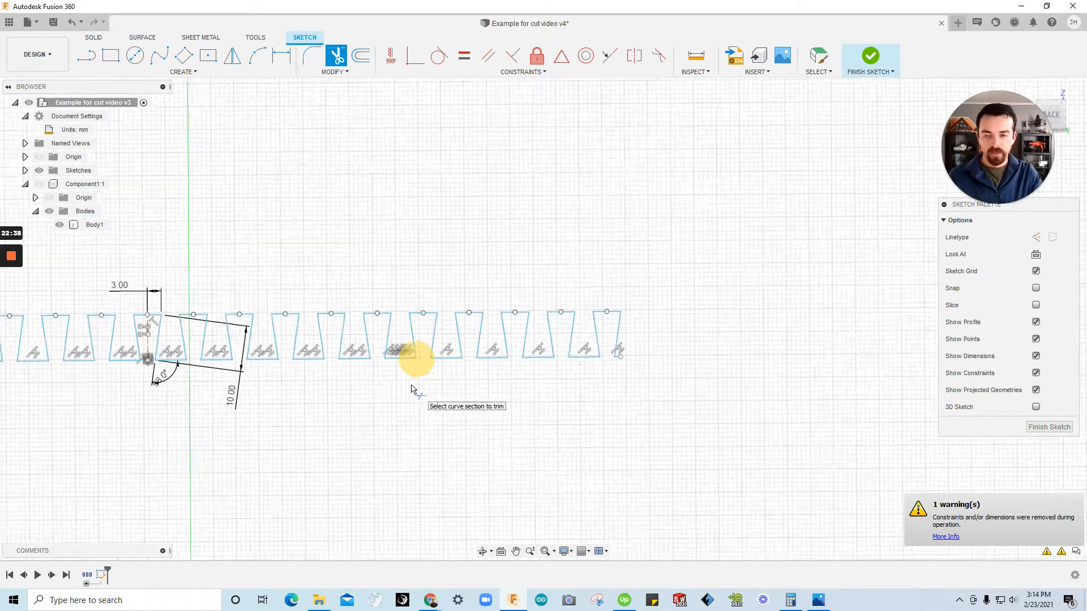
pyautogui.scroll(5, 316, 388)
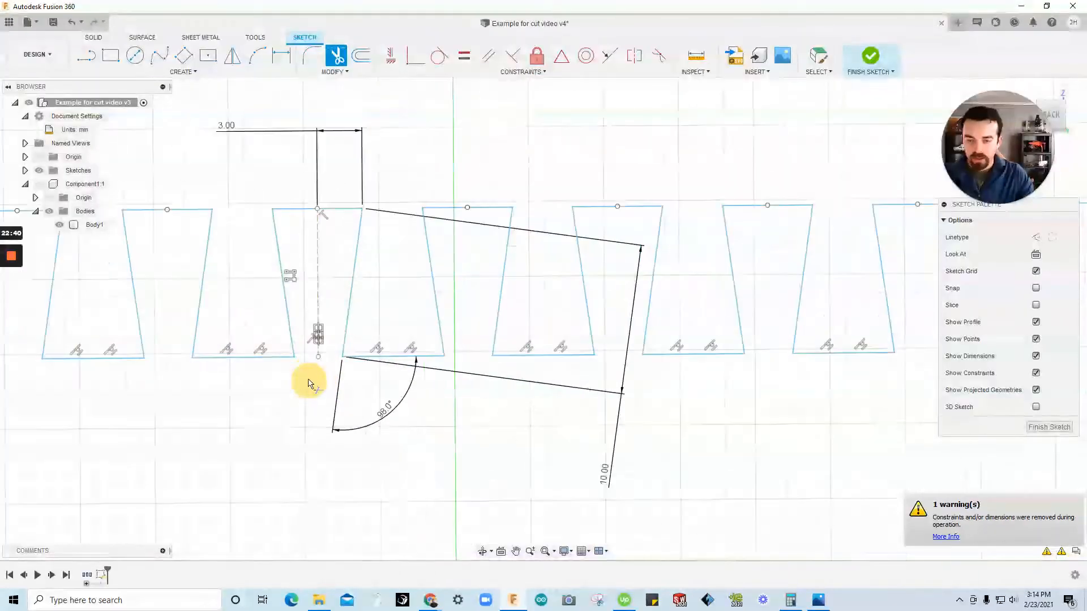
pyautogui.scroll(-5, 338, 372)
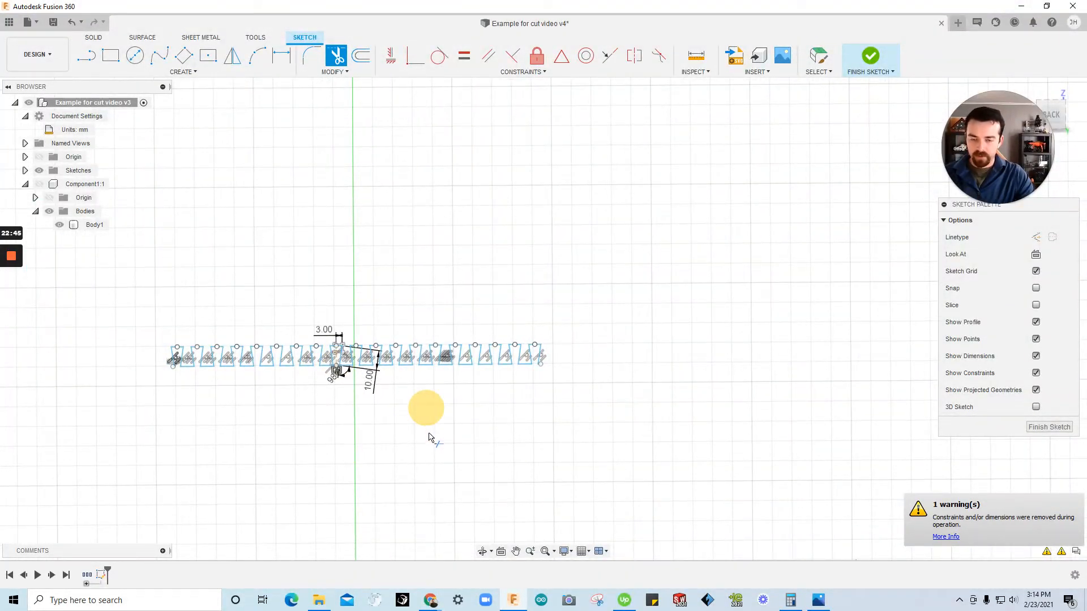
pyautogui.press('Escape')
# Show Component1 and examine how the toothed line crosses the mask and extends past its side edges.
pyautogui.scroll(4, 325, 421)
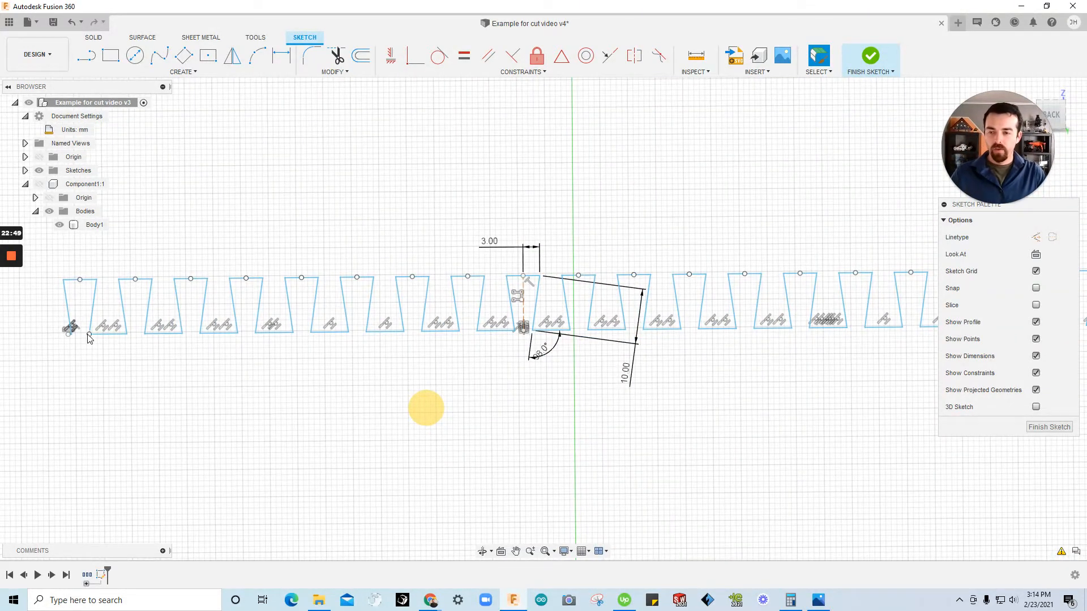
pyautogui.click(39, 184)
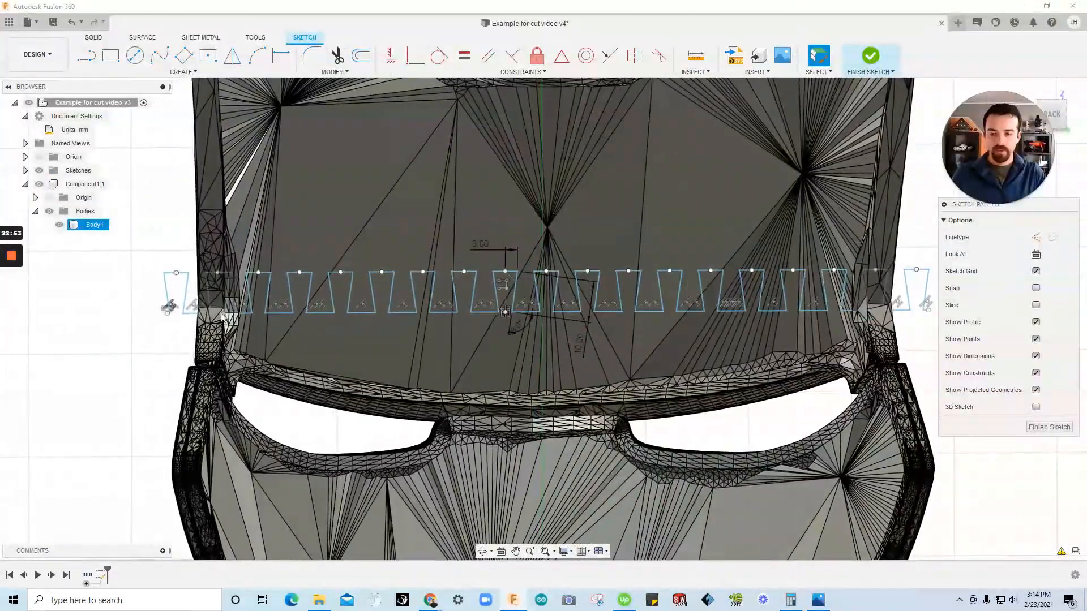
pyautogui.scroll(-2, 384, 314)
pyautogui.moveTo(661, 352)
pyautogui.keyDown('shift'); pyautogui.mouseDown(button='middle')
pyautogui.moveTo(692, 364)
pyautogui.moveTo(790, 303)
pyautogui.moveTo(876, 268)
pyautogui.moveTo(840, 306)
pyautogui.mouseUp(button='middle'); pyautogui.keyUp('shift')
pyautogui.scroll(3, 700, 351)
pyautogui.scroll(2, 876, 269)
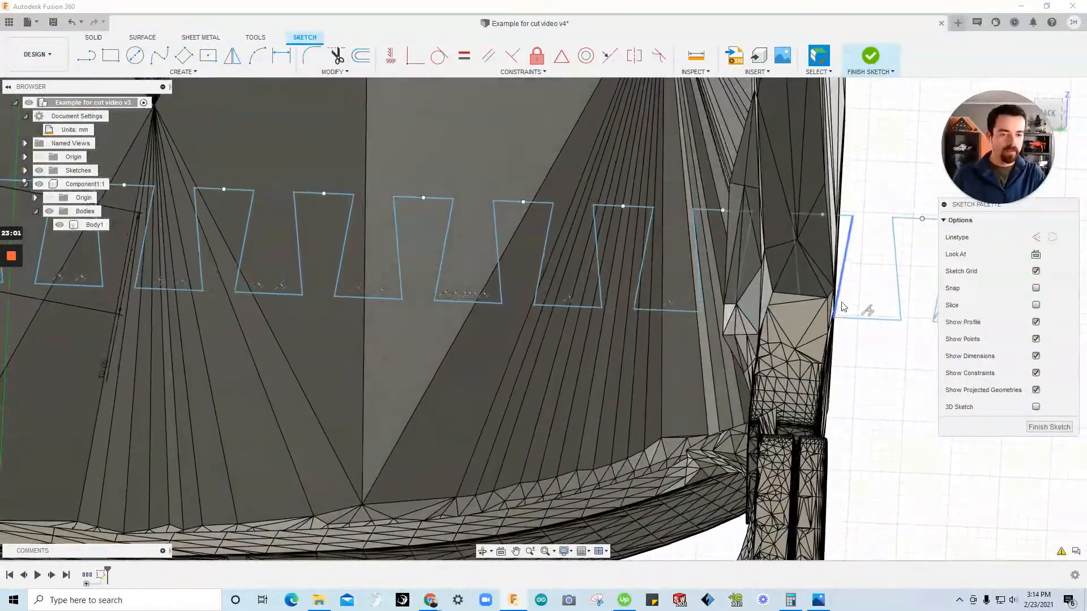
pyautogui.scroll(2, 840, 306)
pyautogui.scroll(3, 832, 319)
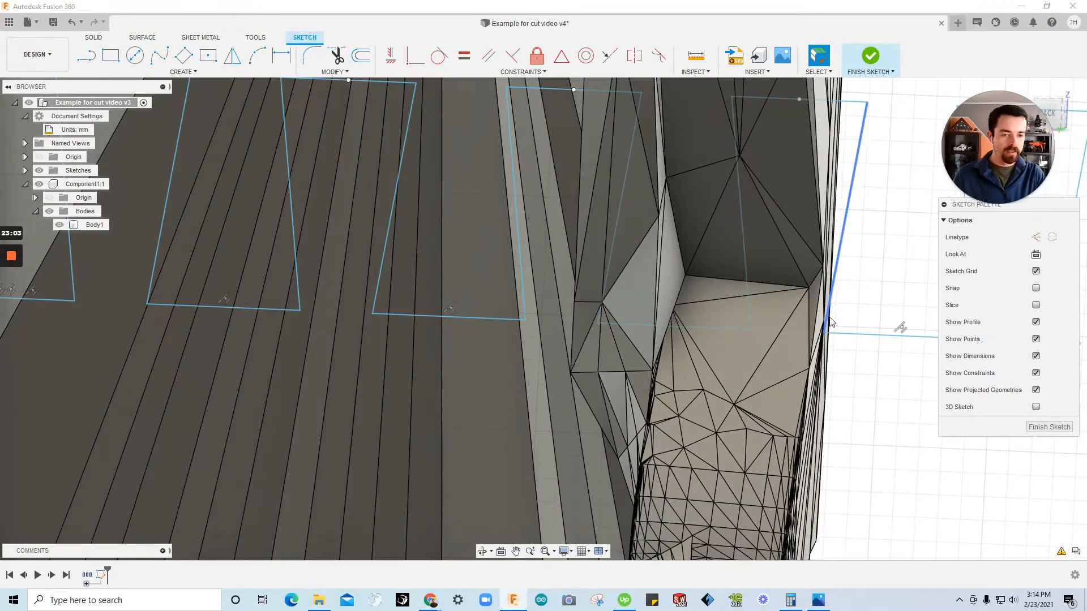
pyautogui.scroll(-3, 826, 331)
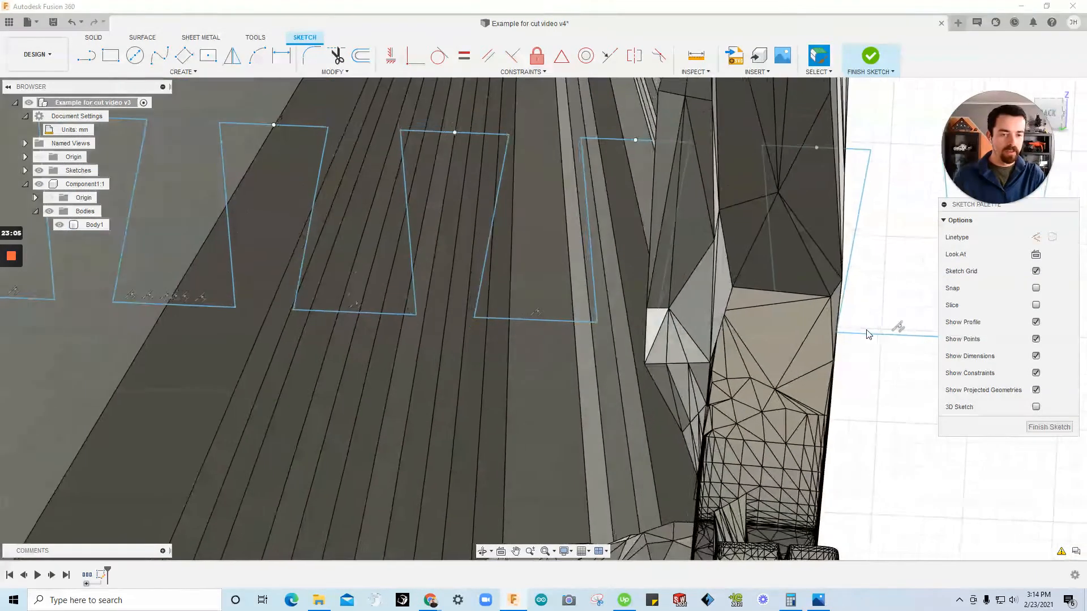
pyautogui.moveTo(834, 318)
pyautogui.keyDown('shift'); pyautogui.mouseDown(button='middle')
pyautogui.moveTo(760, 340)
pyautogui.moveTo(733, 312)
pyautogui.mouseUp(button='middle'); pyautogui.keyUp('shift')
pyautogui.scroll(5, 733, 313)
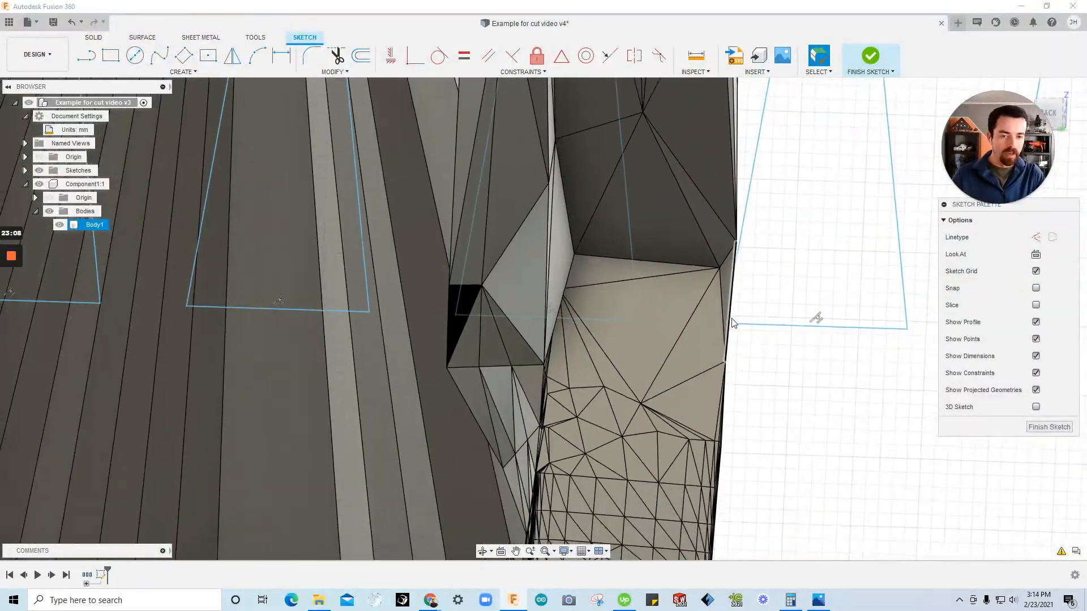
pyautogui.scroll(-5, 732, 322)
pyautogui.moveTo(732, 323)
pyautogui.keyDown('shift'); pyautogui.mouseDown(button='middle')
pyautogui.moveTo(846, 333)
pyautogui.moveTo(912, 214)
pyautogui.moveTo(876, 204)
pyautogui.moveTo(830, 270)
pyautogui.mouseUp(button='middle'); pyautogui.keyUp('shift')
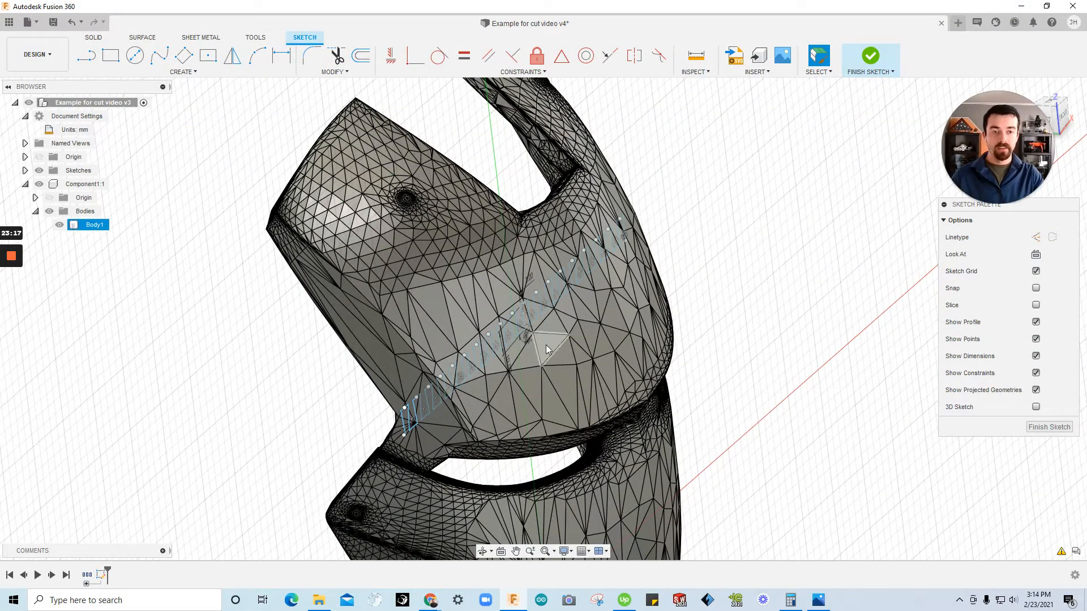
# Finish the toothed-line sketch and hide Component1 so the sketch stands alone.
pyautogui.click(866, 66)
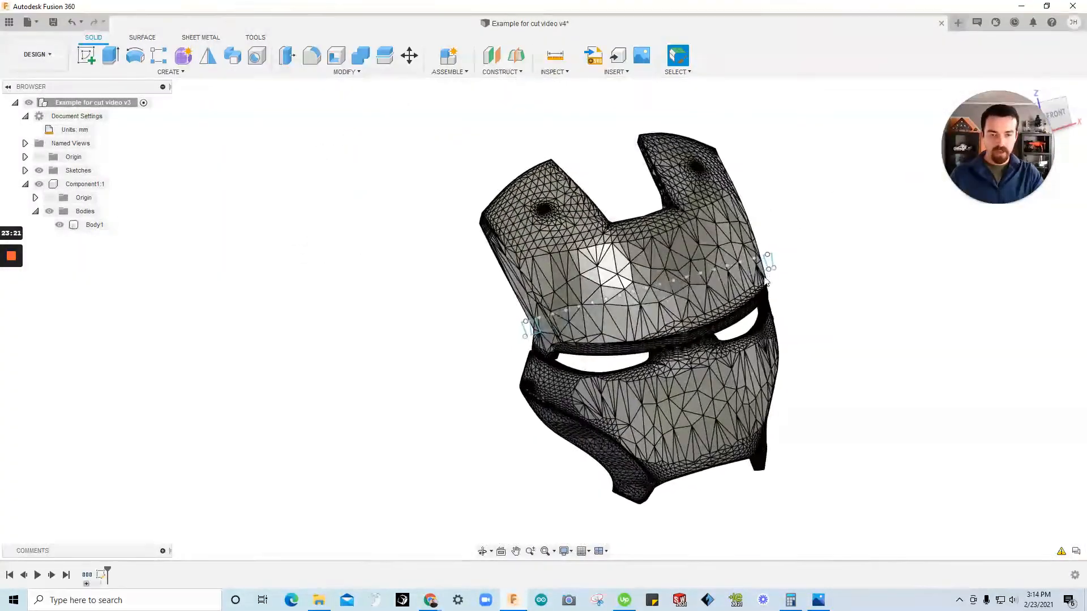
pyautogui.keyDown('shift'); pyautogui.moveTo(562, 331); pyautogui.dragTo(185, 117, button='middle'); pyautogui.keyUp('shift')
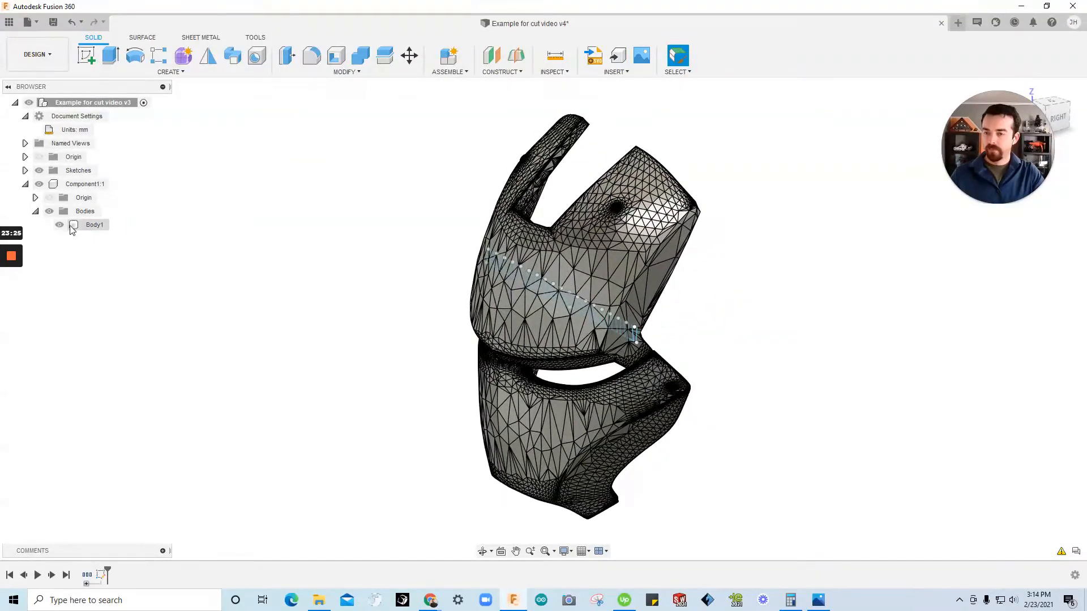
pyautogui.click(54, 185)
pyautogui.click(39, 185)
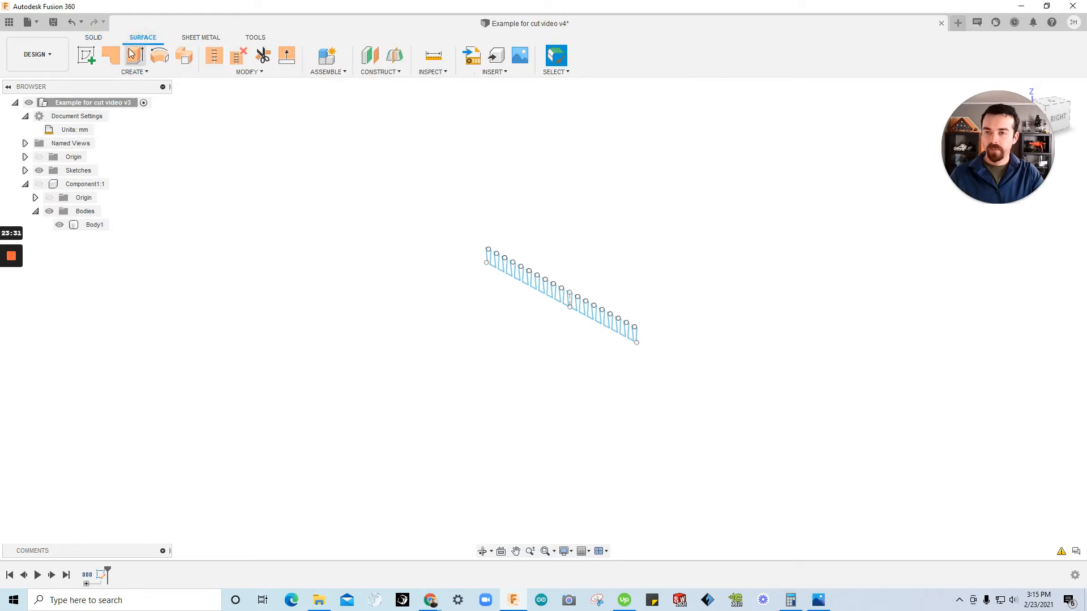
# Start a surface Extrude and select every segment of the toothed line from end to end as its profile.
pyautogui.click(134, 69)
pyautogui.click(105, 131)
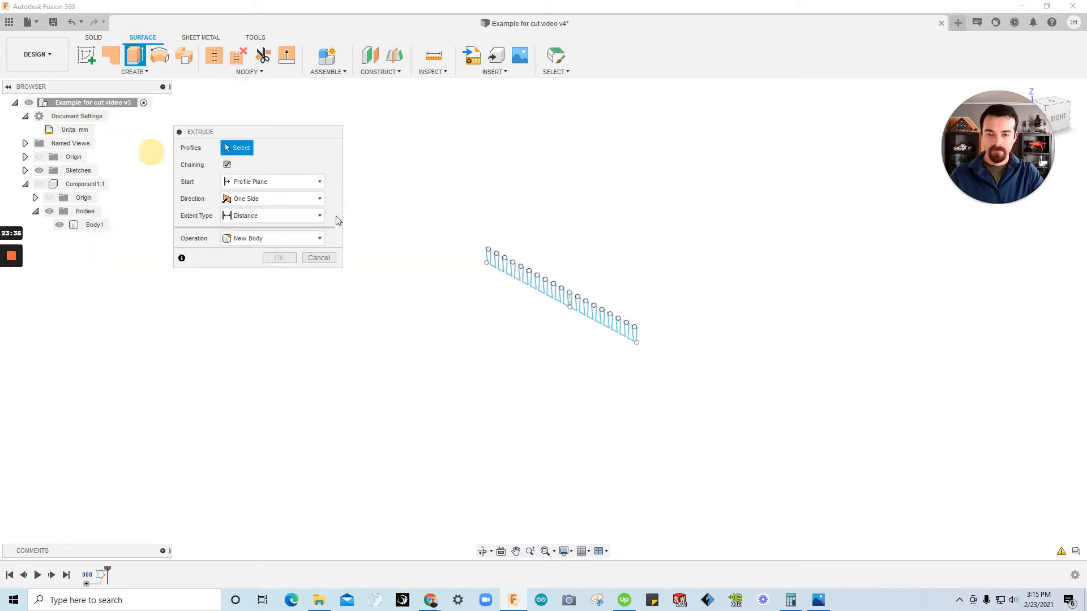
pyautogui.scroll(3, 607, 311)
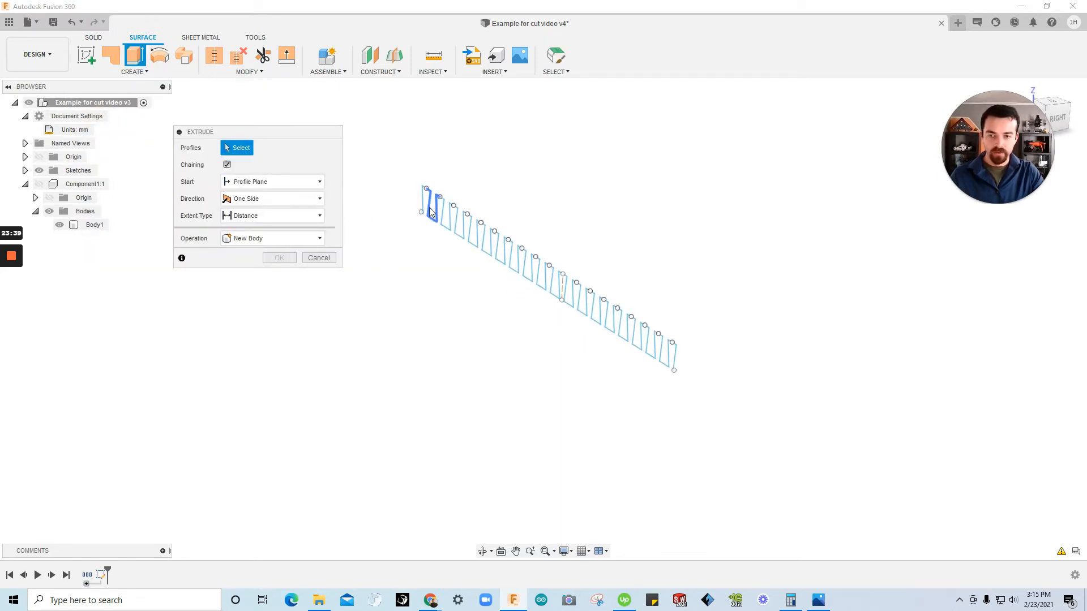
pyautogui.click(423, 209)
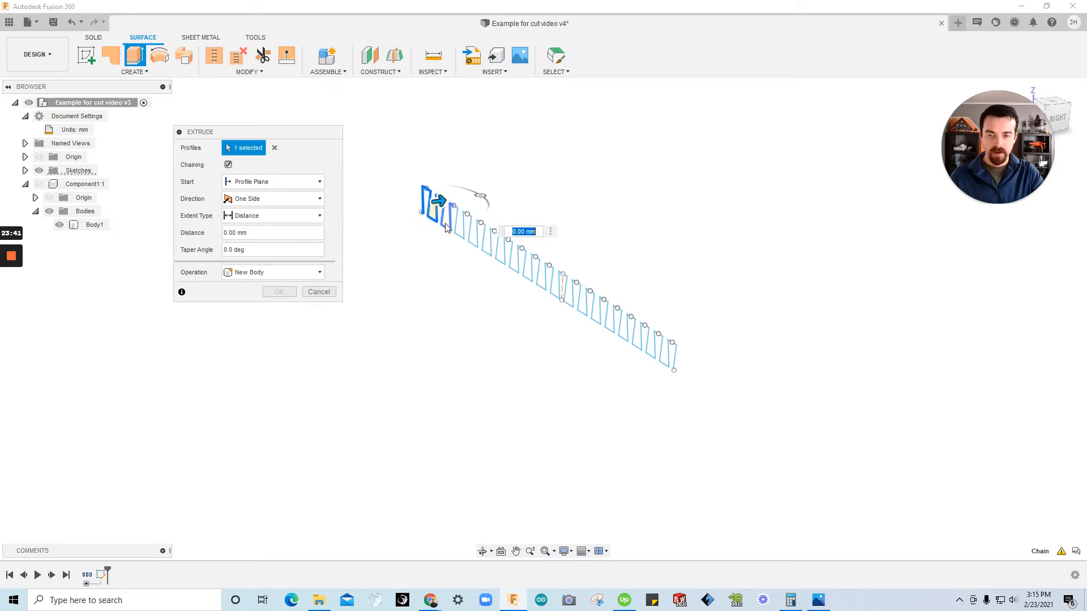
pyautogui.click(473, 243)
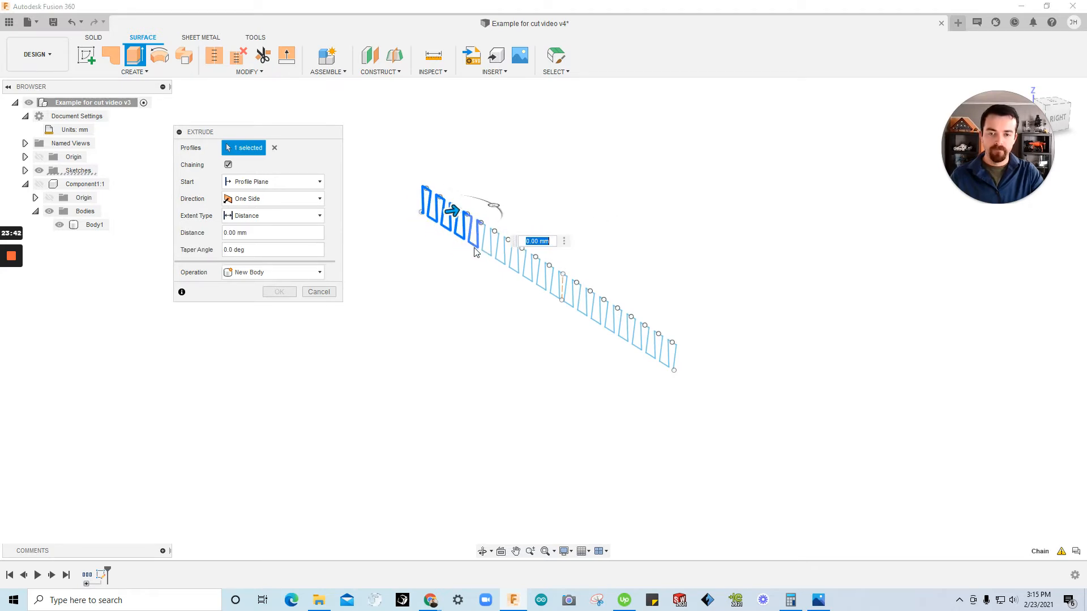
pyautogui.click(484, 253)
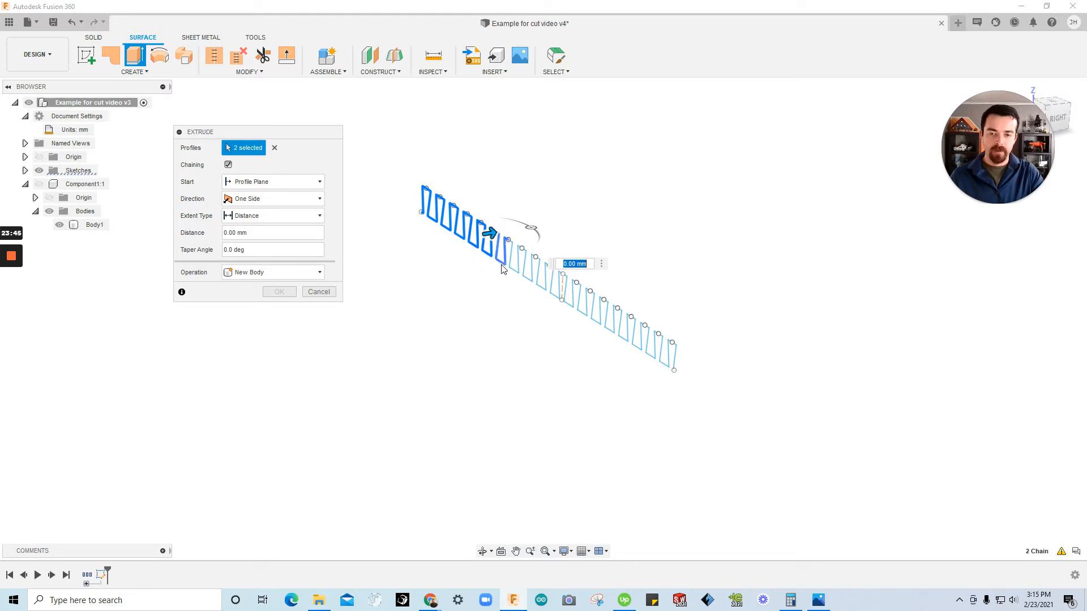
pyautogui.click(518, 275)
pyautogui.click(531, 284)
pyautogui.click(545, 291)
pyautogui.click(559, 300)
pyautogui.click(573, 308)
pyautogui.click(586, 315)
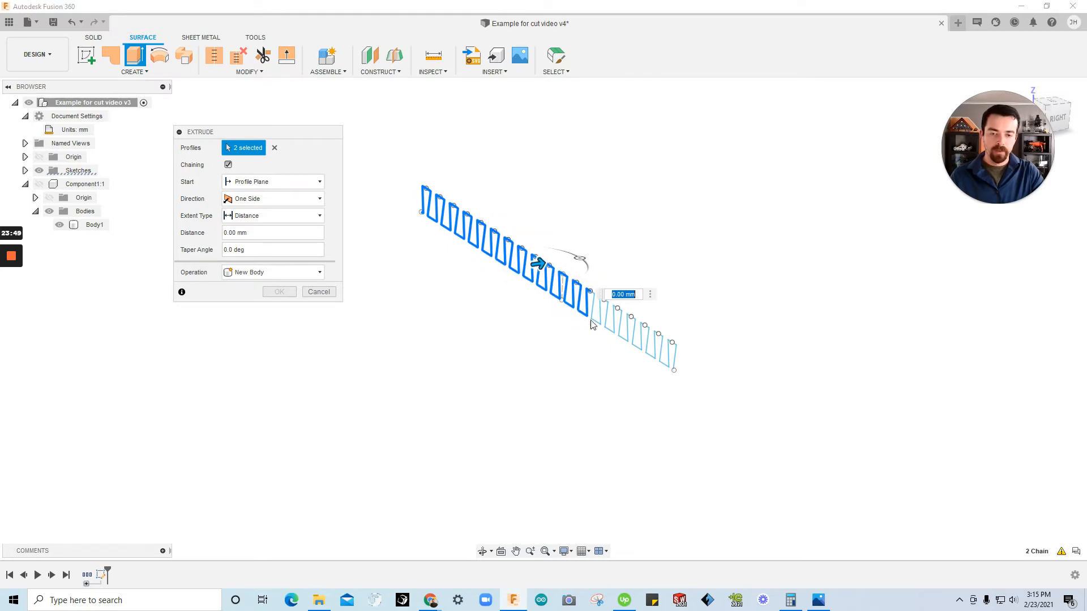
pyautogui.click(600, 324)
pyautogui.click(613, 332)
pyautogui.click(627, 339)
pyautogui.click(641, 348)
pyautogui.click(654, 356)
pyautogui.click(670, 363)
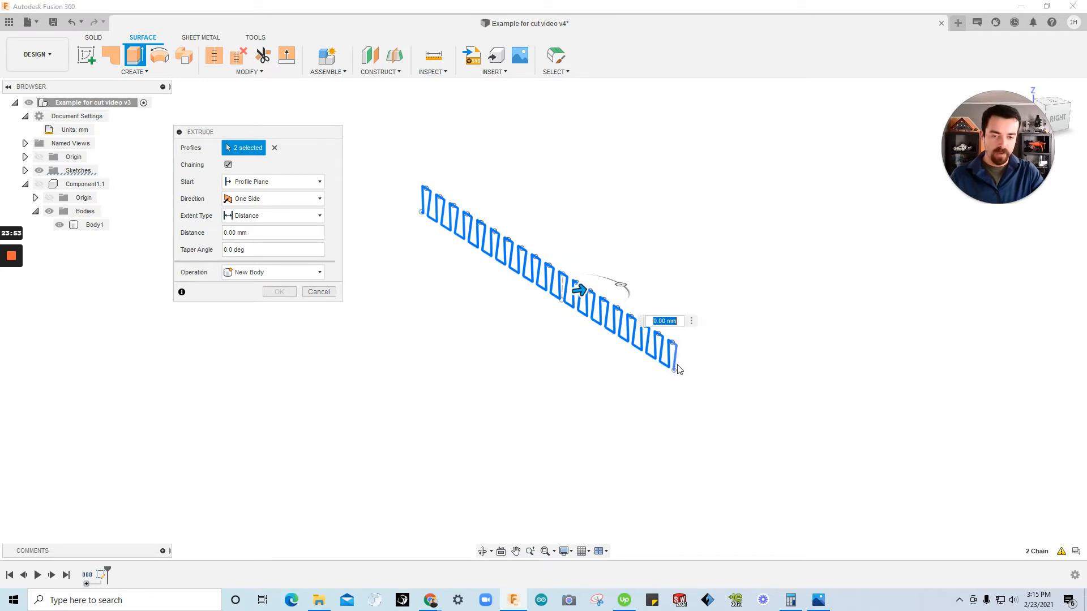
# Set the surface extrusion's direction to Symmetric and show Component1 for reference.
pyautogui.keyDown('shift'); pyautogui.moveTo(391, 323); pyautogui.dragTo(460, 206, button='middle'); pyautogui.keyUp('shift')
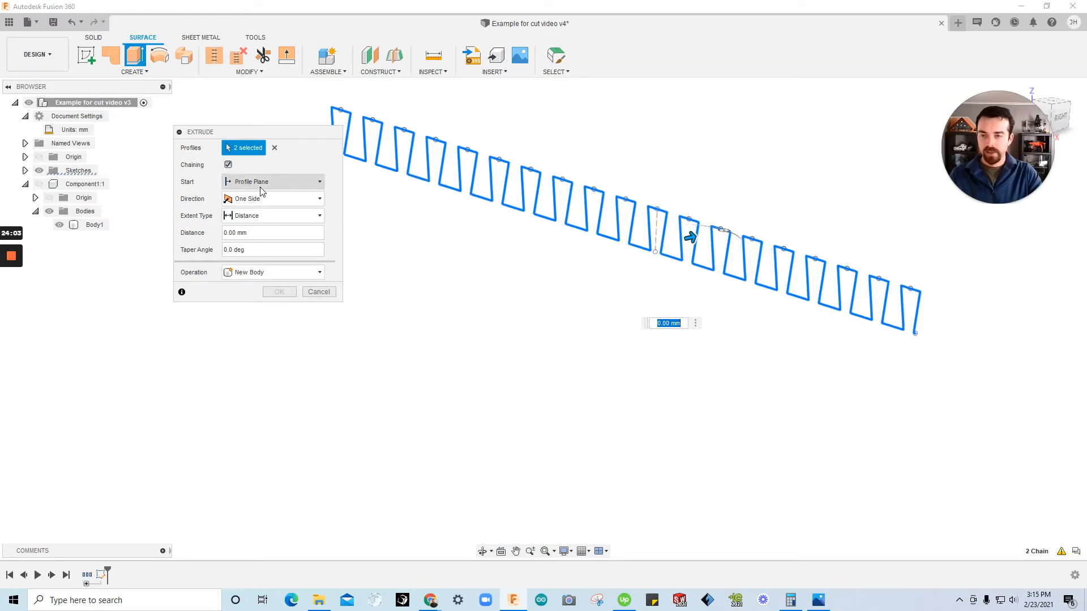
pyautogui.scroll(-1, 266, 193)
pyautogui.click(264, 198)
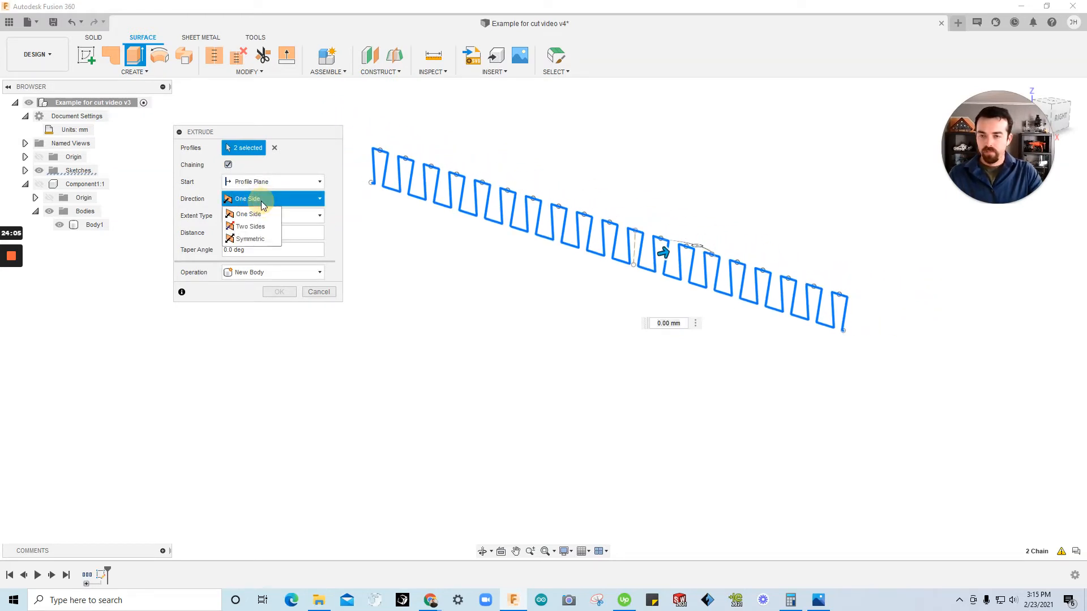
pyautogui.click(257, 240)
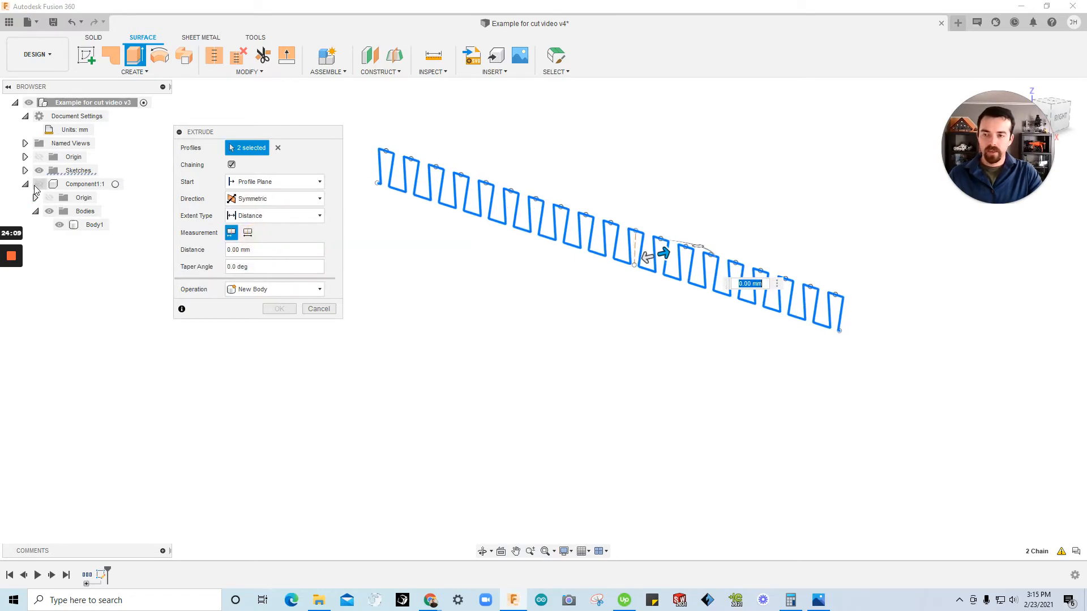
pyautogui.click(36, 185)
# Extrude the toothed line 110 mm to each side through the mask as a new body.
pyautogui.keyDown('shift'); pyautogui.moveTo(566, 362); pyautogui.dragTo(623, 266, button='middle'); pyautogui.keyUp('shift')
pyautogui.moveTo(620, 261); pyautogui.dragTo(871, 255)
pyautogui.keyDown('shift'); pyautogui.moveTo(680, 301); pyautogui.dragTo(377, 248, button='middle'); pyautogui.keyUp('shift')
pyautogui.moveTo(380, 226)
pyautogui.mouseDown()
pyautogui.moveTo(388, 228)
pyautogui.moveTo(362, 233)
pyautogui.mouseUp()
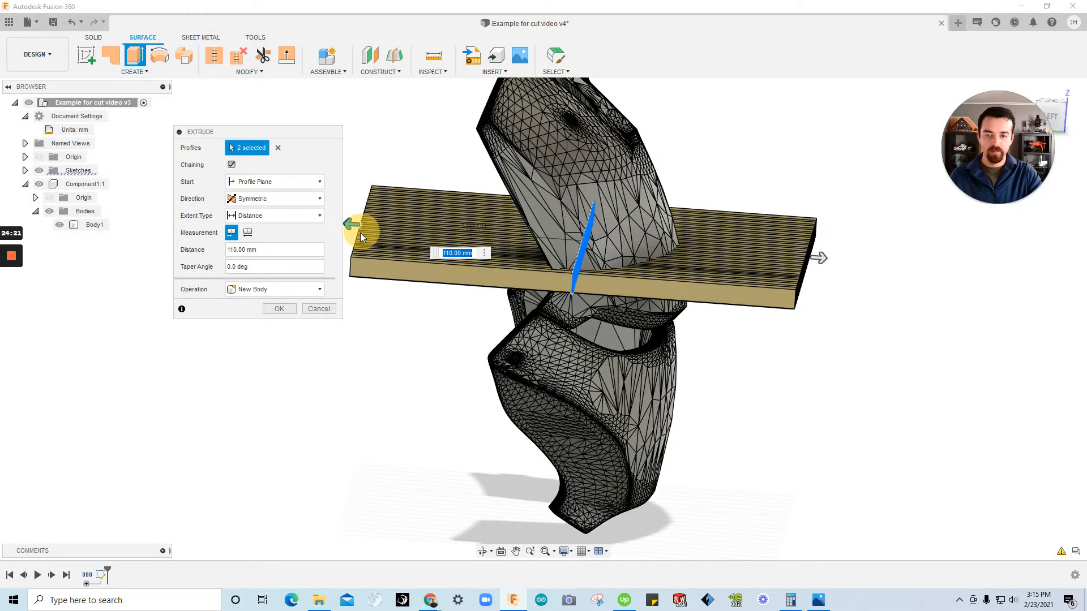
pyautogui.click(260, 288)
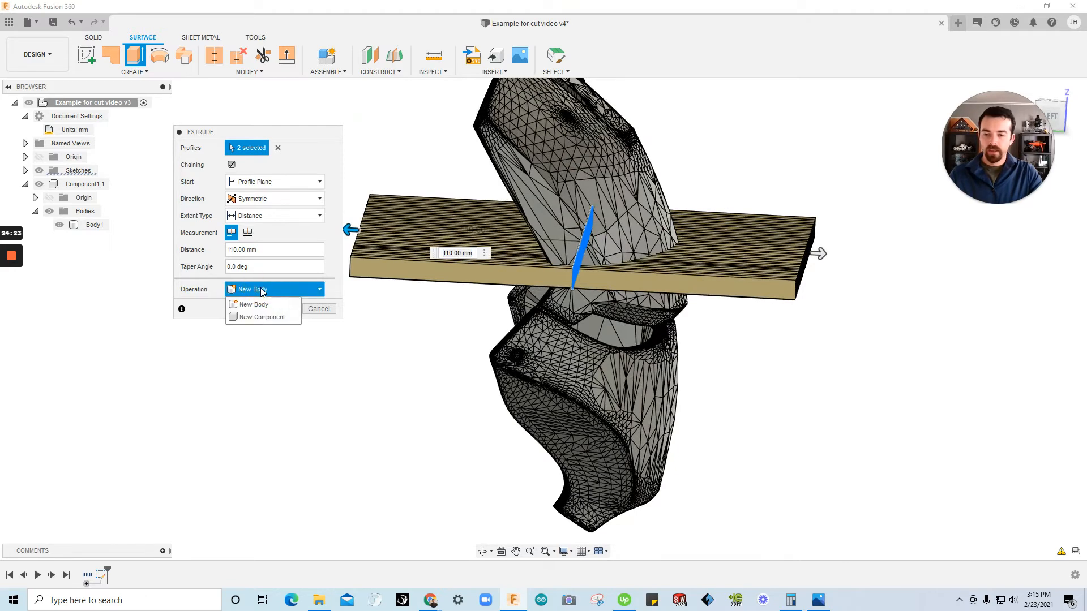
pyautogui.click(258, 303)
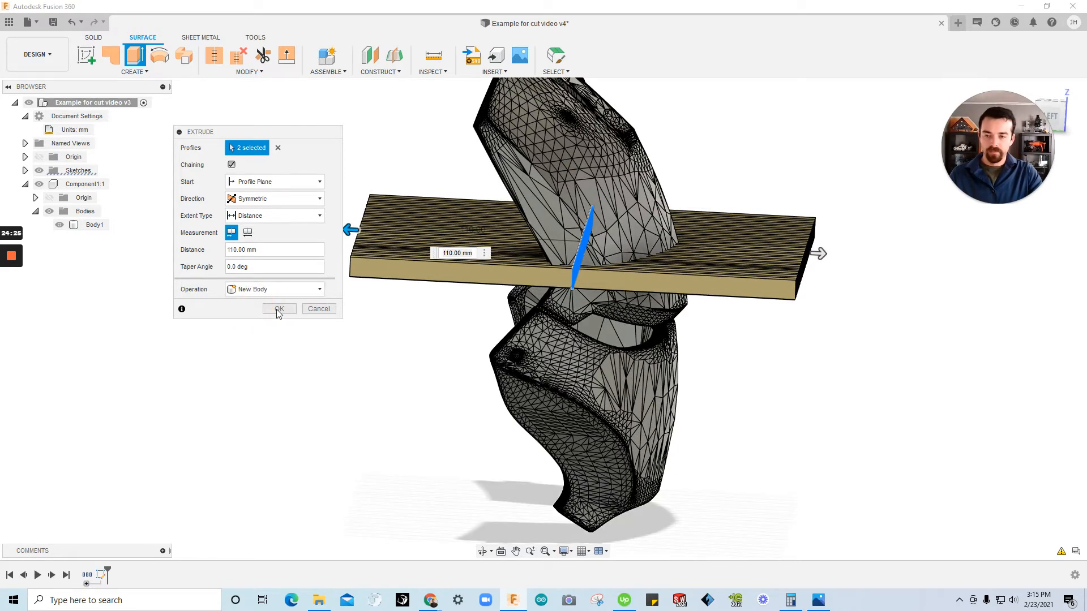
pyautogui.click(279, 309)
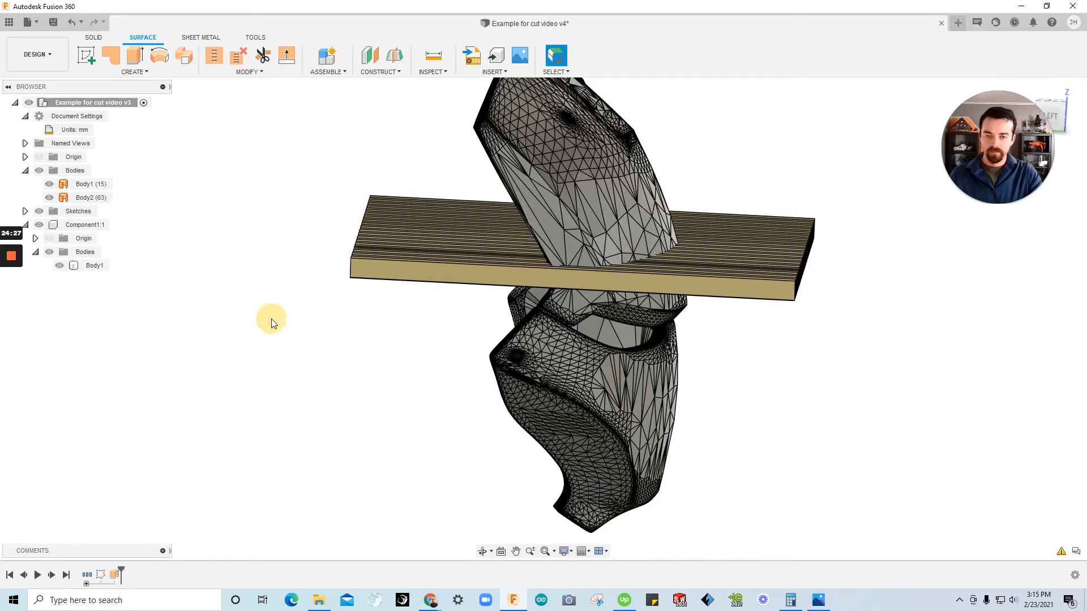
# Examine how the extruded toothed surfaces pass through the mask, highlighting Body2 to see its extent.
pyautogui.keyDown('shift'); pyautogui.moveTo(271, 318); pyautogui.dragTo(244, 280, button='middle'); pyautogui.keyUp('shift')
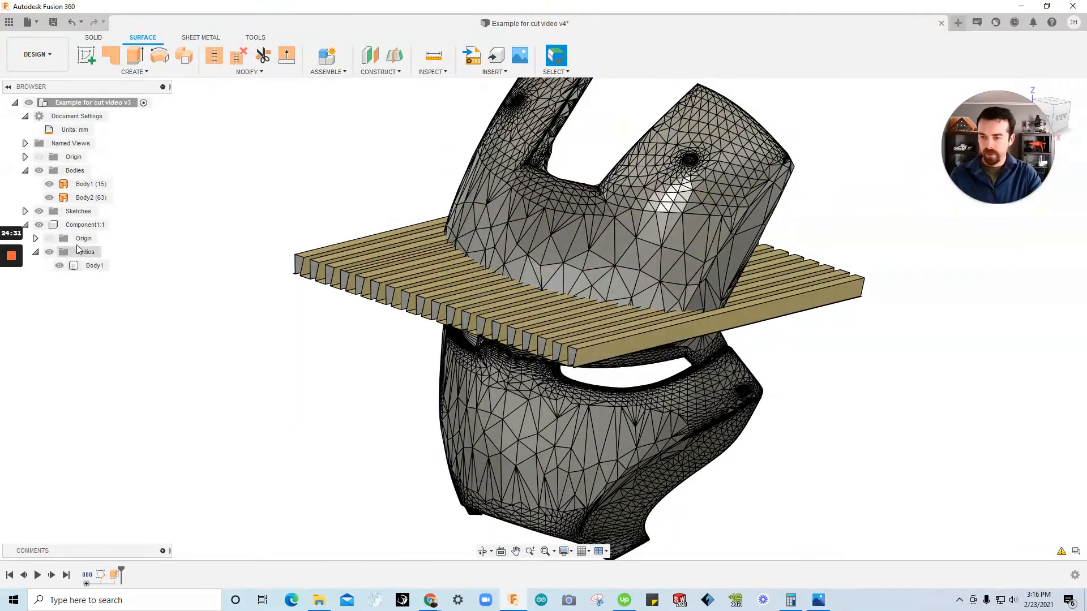
pyautogui.click(86, 199)
pyautogui.keyDown('shift'); pyautogui.moveTo(234, 185); pyautogui.dragTo(372, 271, button='middle'); pyautogui.keyUp('shift')
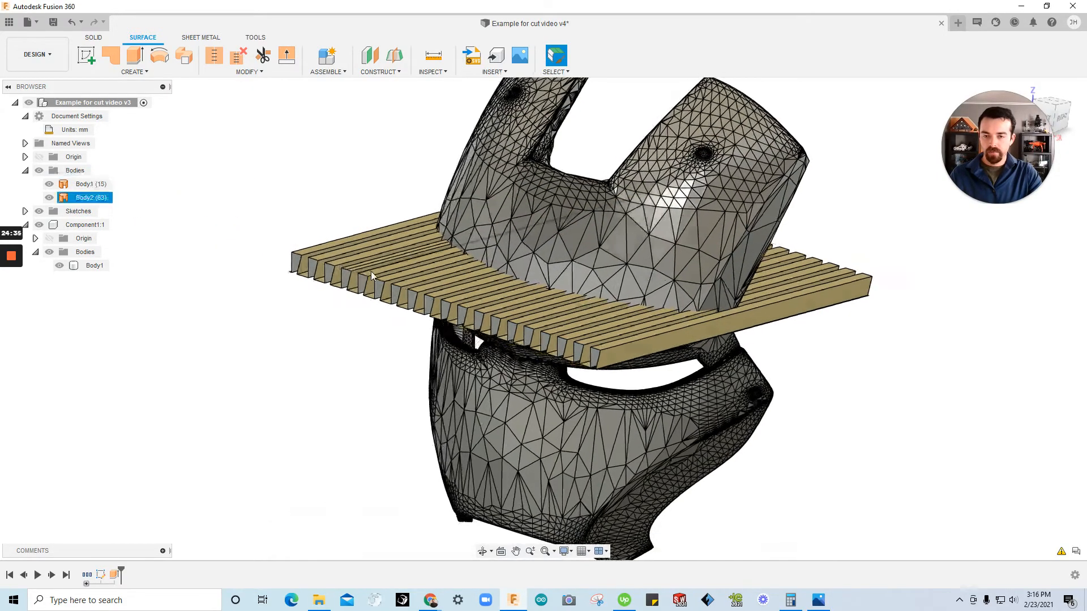
pyautogui.scroll(5, 372, 274)
pyautogui.press('F6')
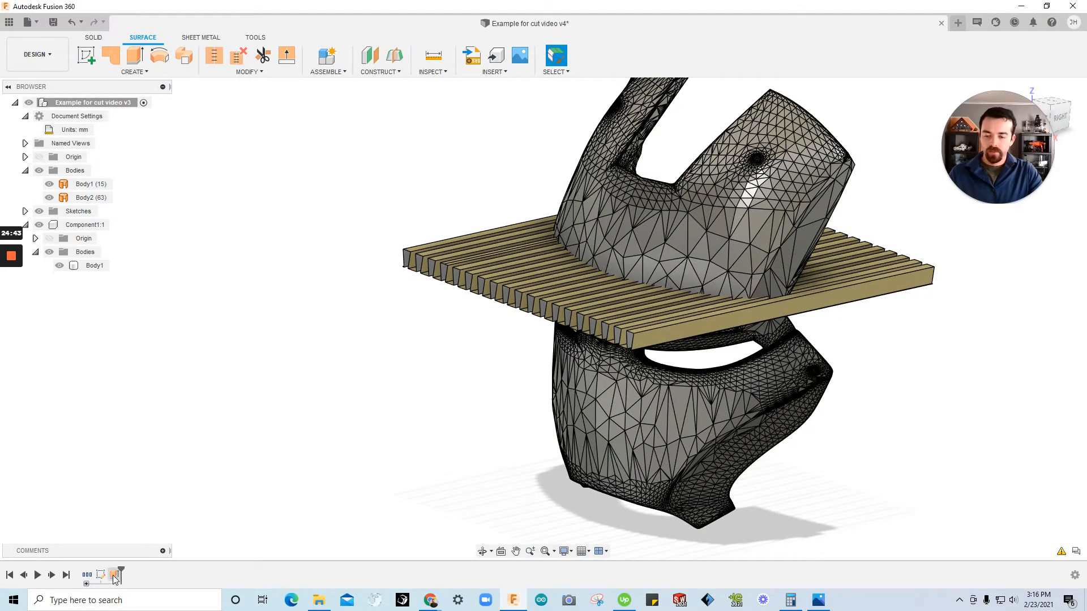
pyautogui.click(126, 487)
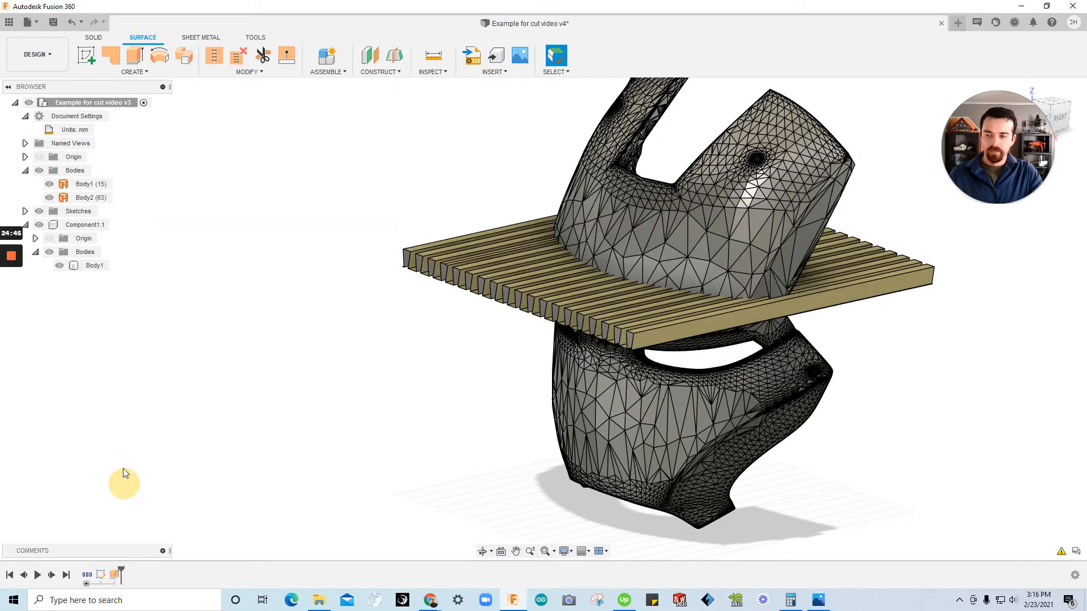
pyautogui.click(142, 75)
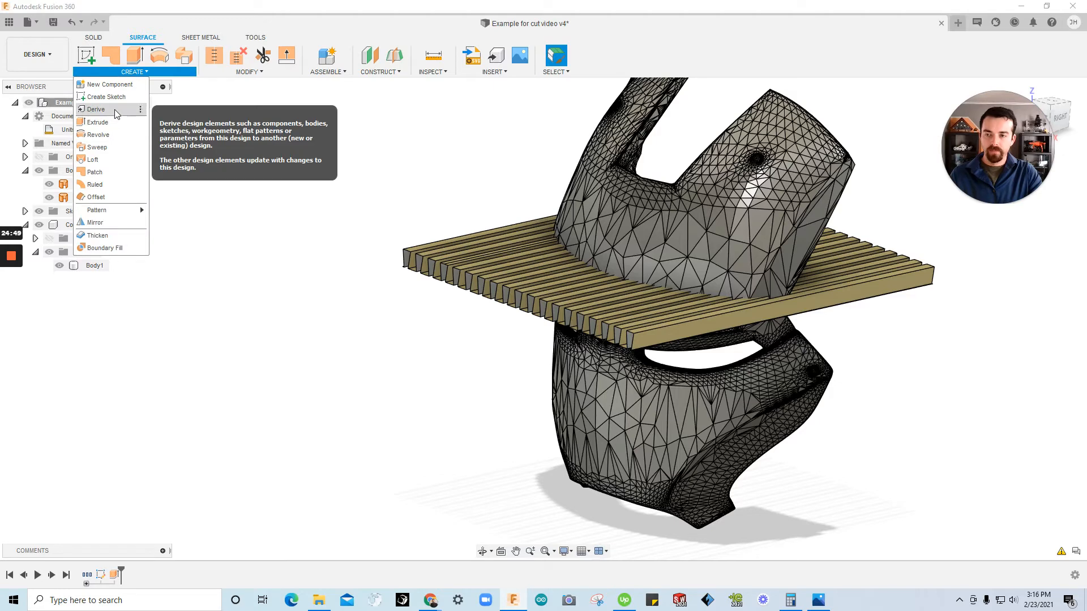
pyautogui.click(115, 237)
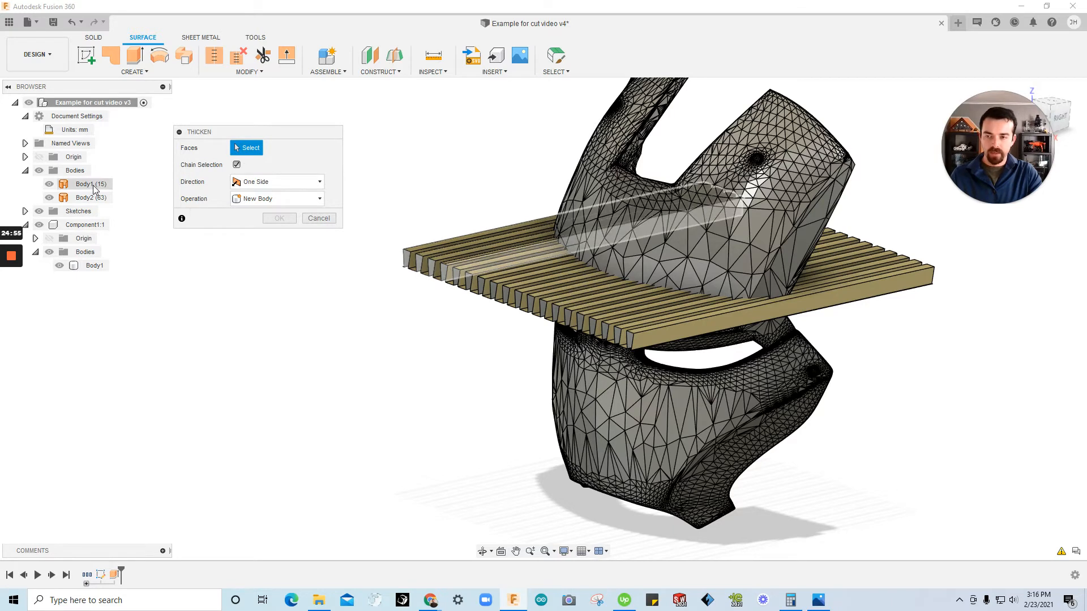
pyautogui.click(24, 171)
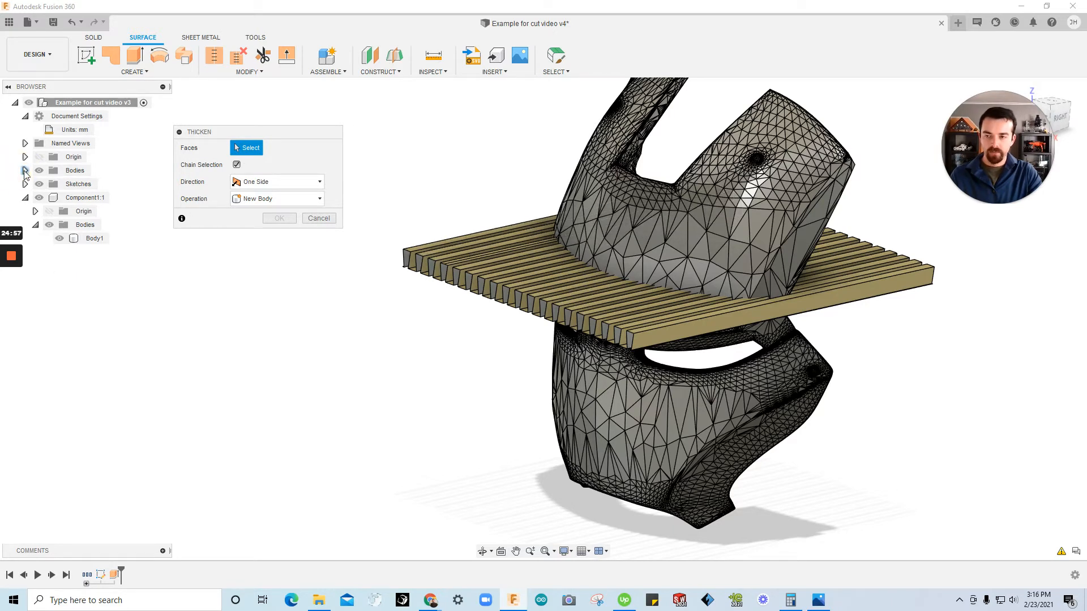
pyautogui.click(25, 170)
pyautogui.click(83, 185)
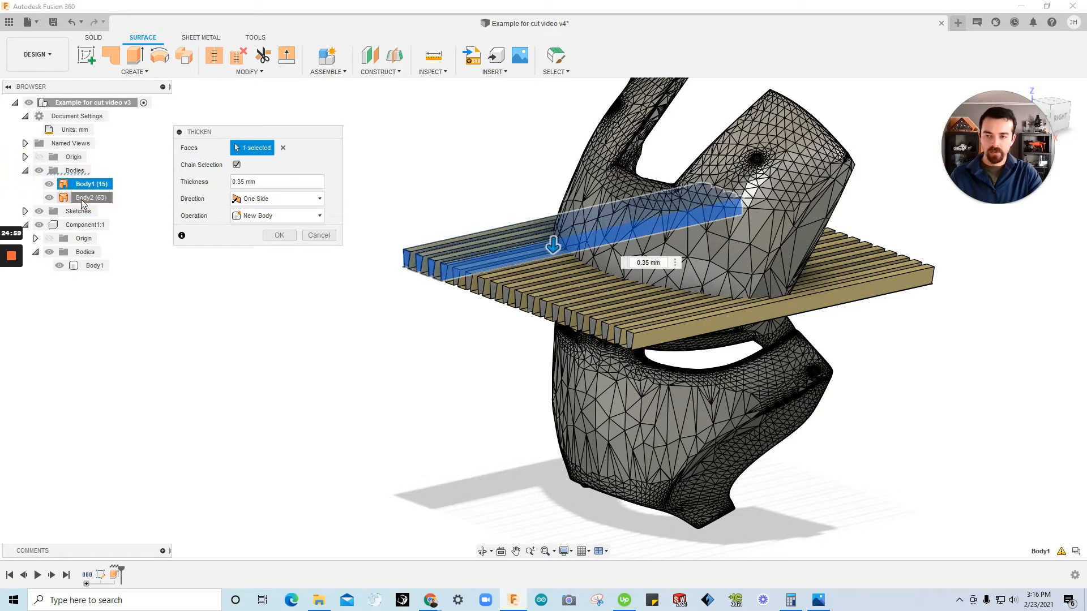
pyautogui.click(90, 198)
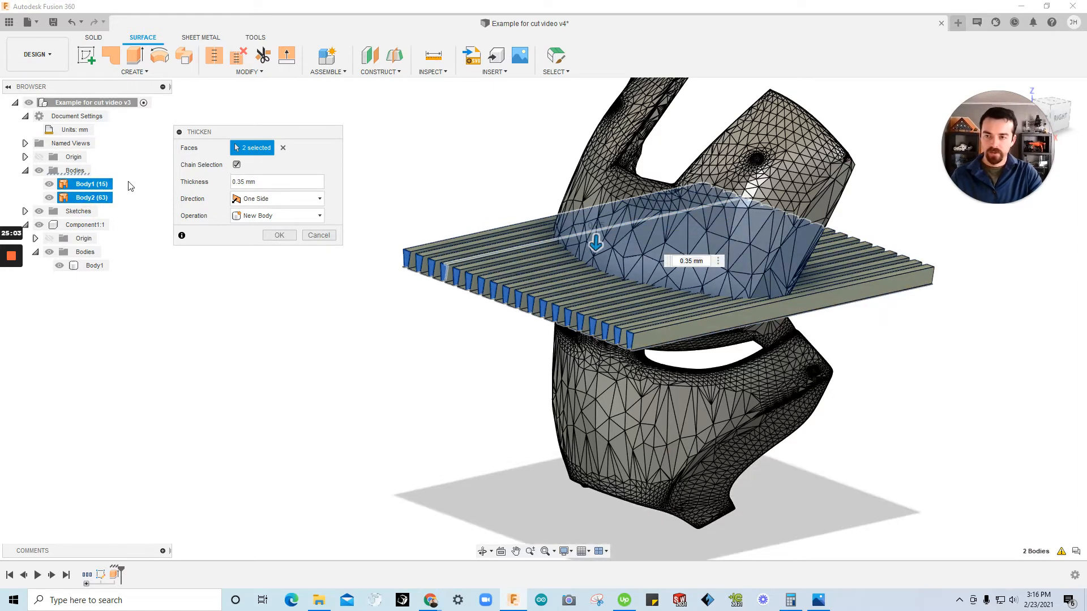
pyautogui.press('Escape')
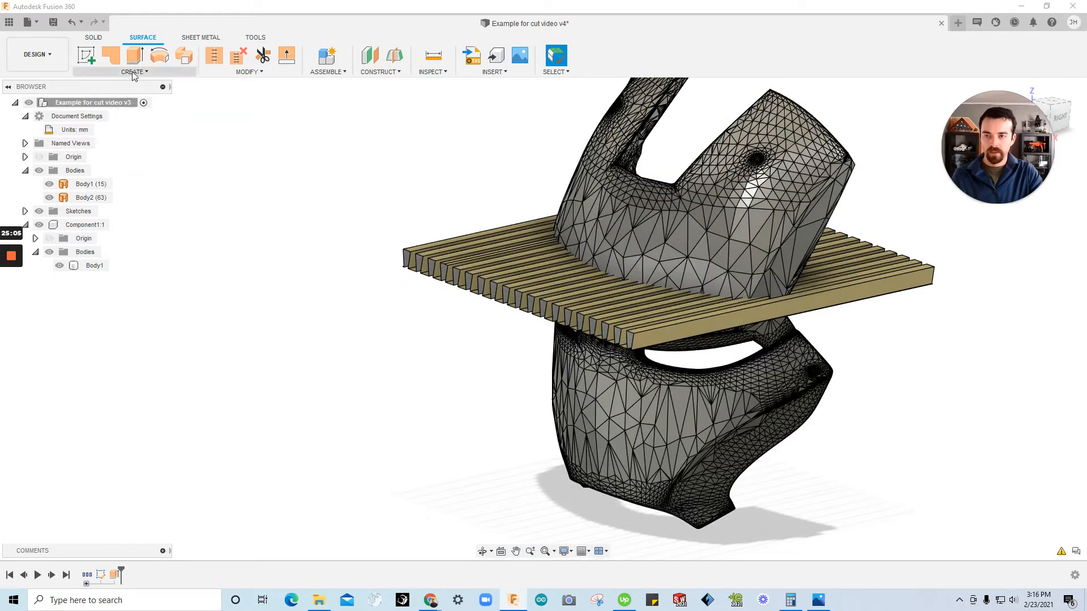
# Start Thicken and select both toothed surface bodies, Body1 and Body2, as the faces to thicken.
pyautogui.click(134, 73)
pyautogui.click(115, 236)
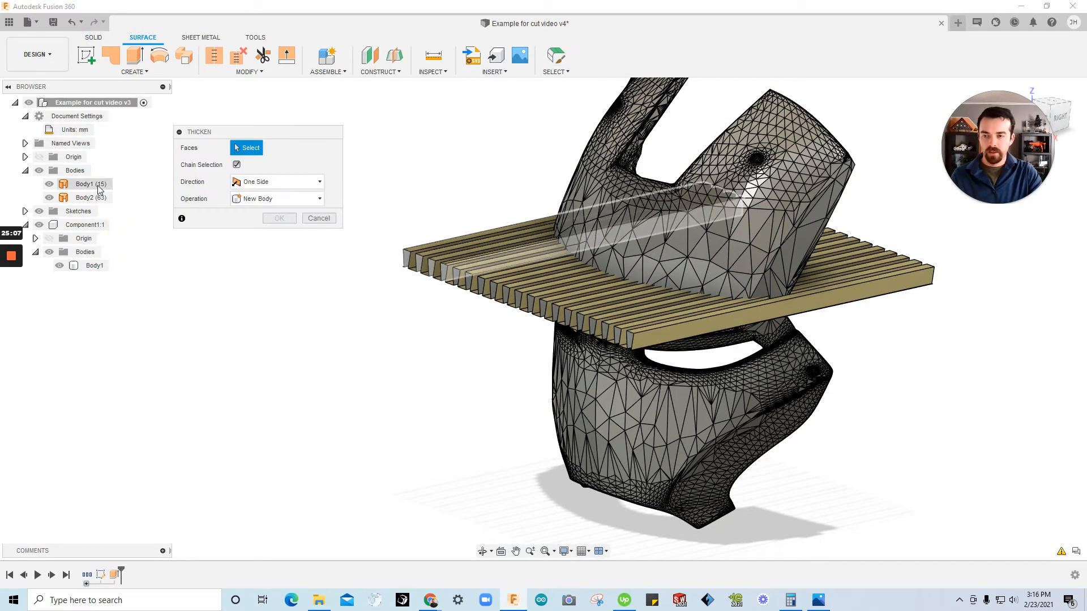
pyautogui.click(96, 185)
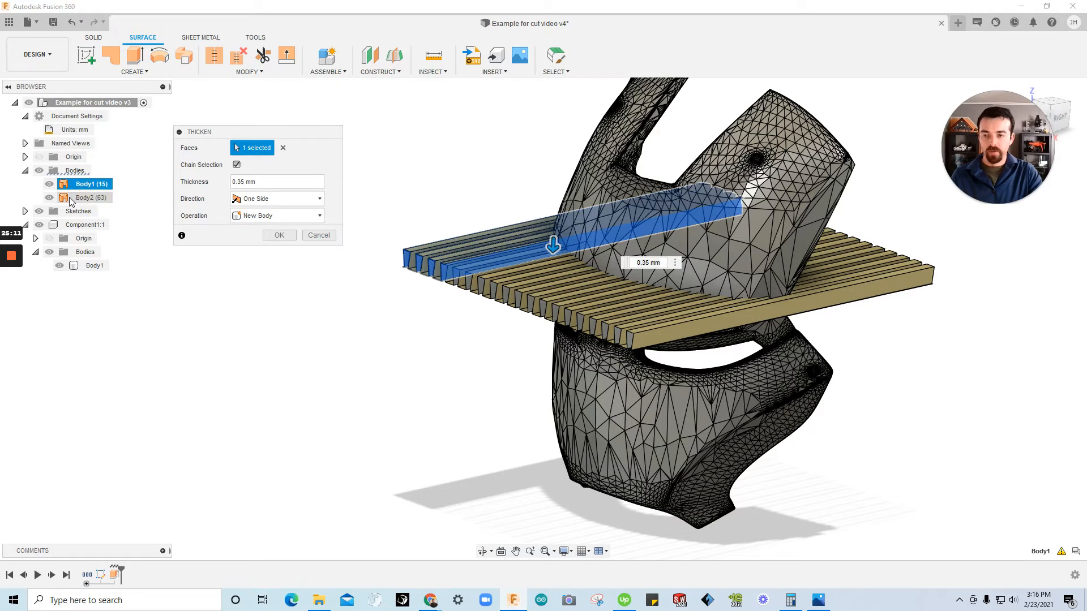
pyautogui.click(283, 148)
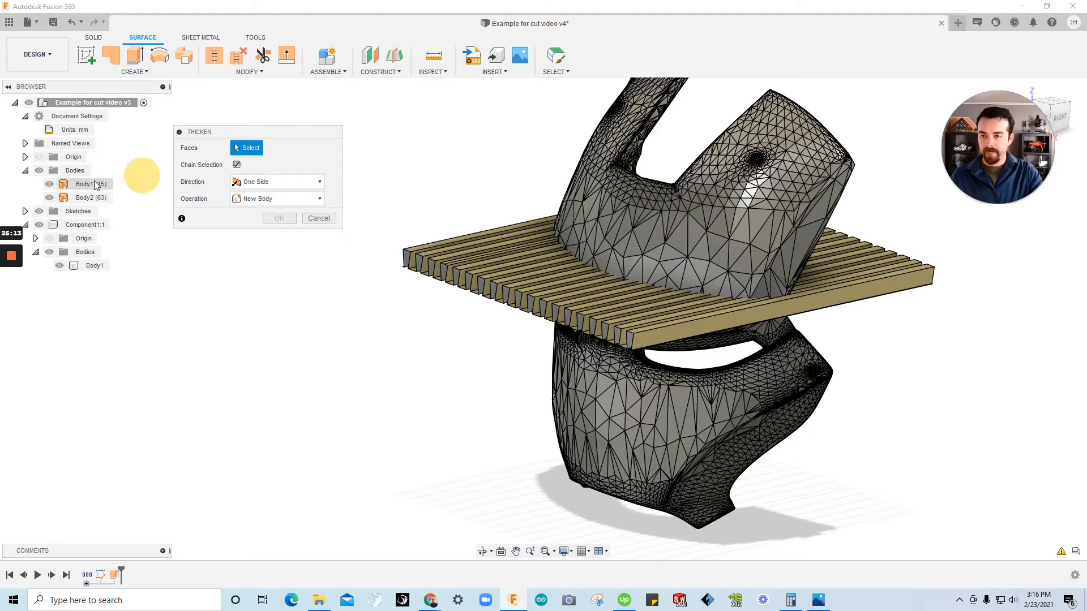
pyautogui.click(122, 184)
pyautogui.click(93, 199)
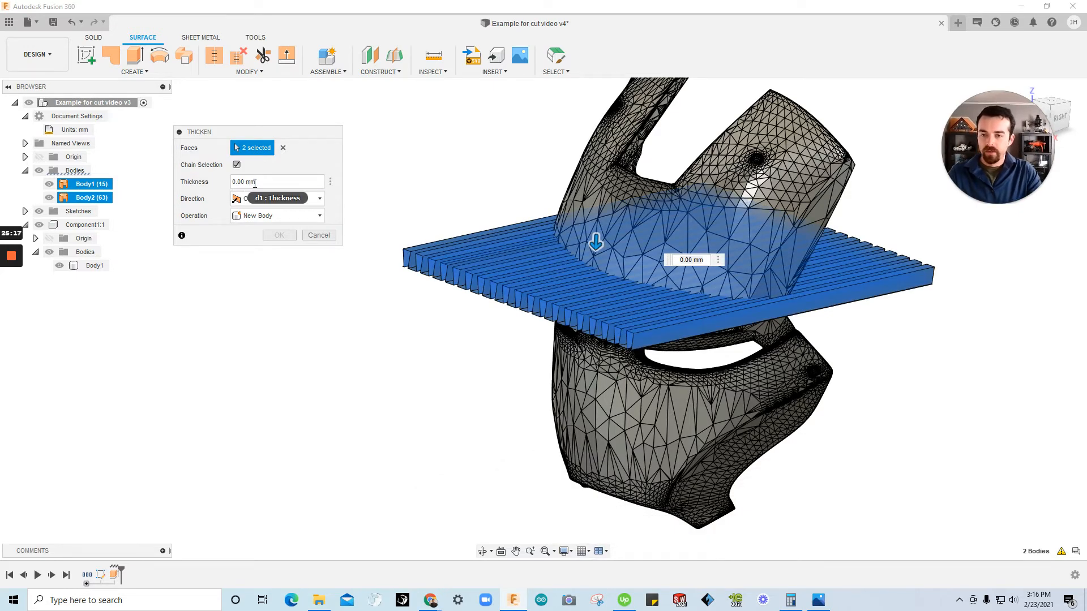
pyautogui.moveTo(273, 181); pyautogui.dragTo(231, 187)
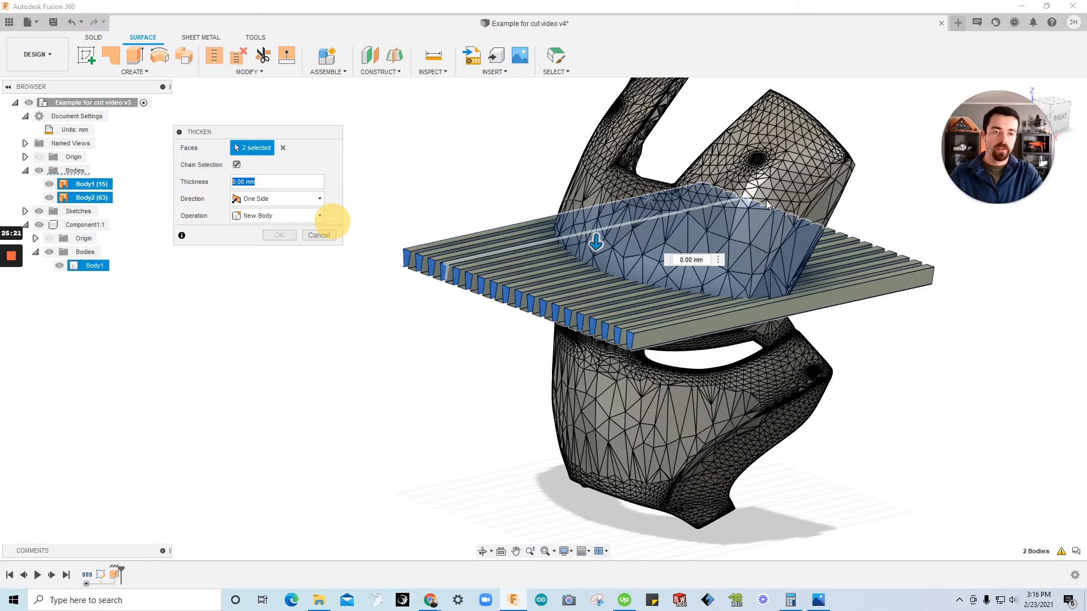
pyautogui.moveTo(992, 164)
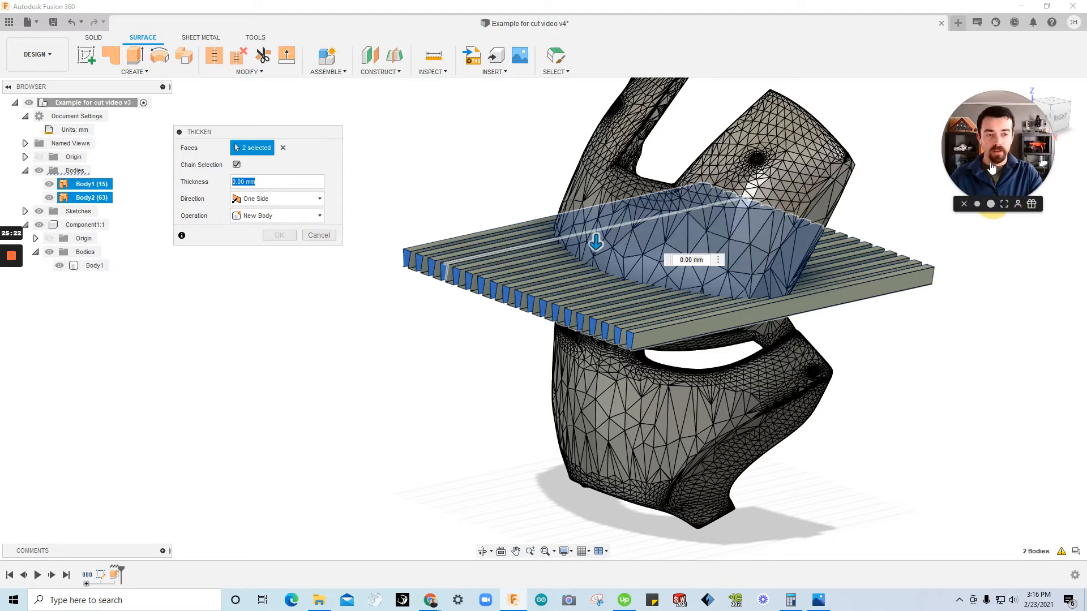
pyautogui.click(991, 204)
pyautogui.moveTo(901, 186); pyautogui.dragTo(498, 250)
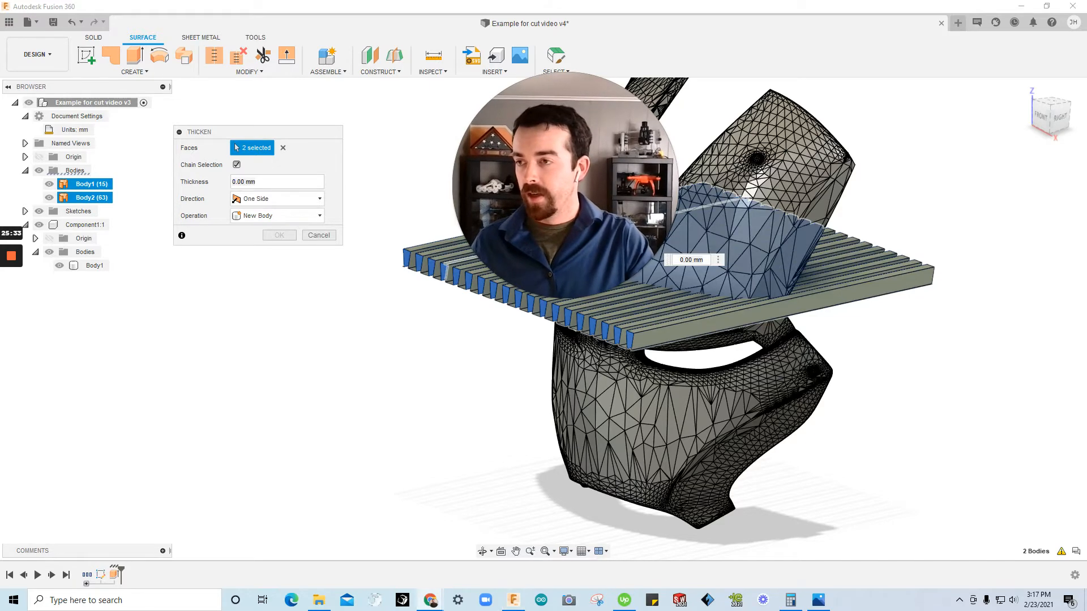
# Consult the dovetail test print page on Thingiverse and set the Thicken thickness to 0.35 mm.
pyautogui.moveTo(0, 148); pyautogui.dragTo(339, 1)
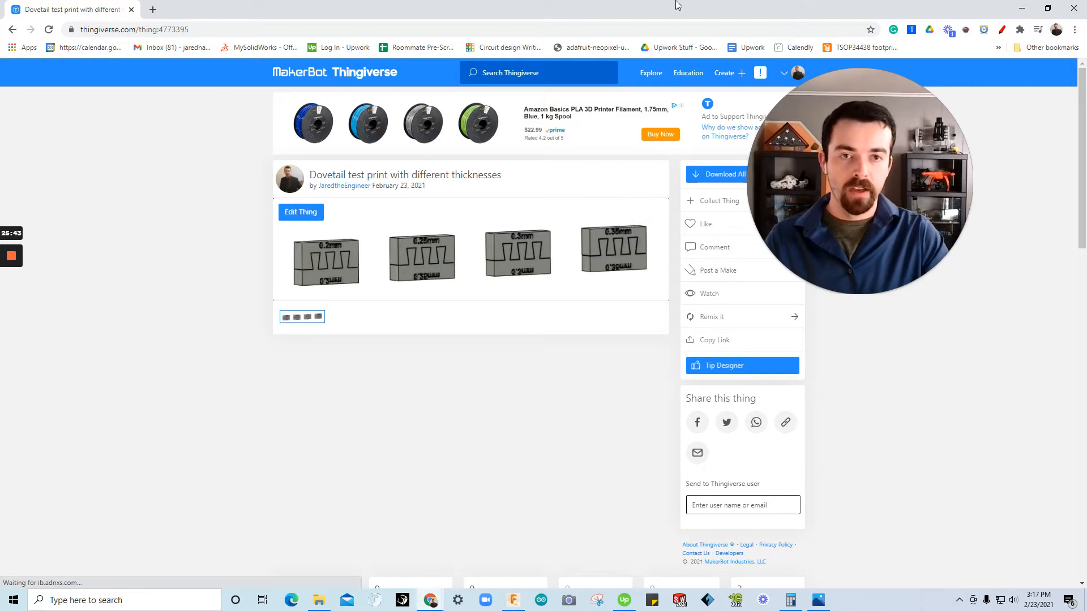
pyautogui.moveTo(678, 6); pyautogui.dragTo(0, 86)
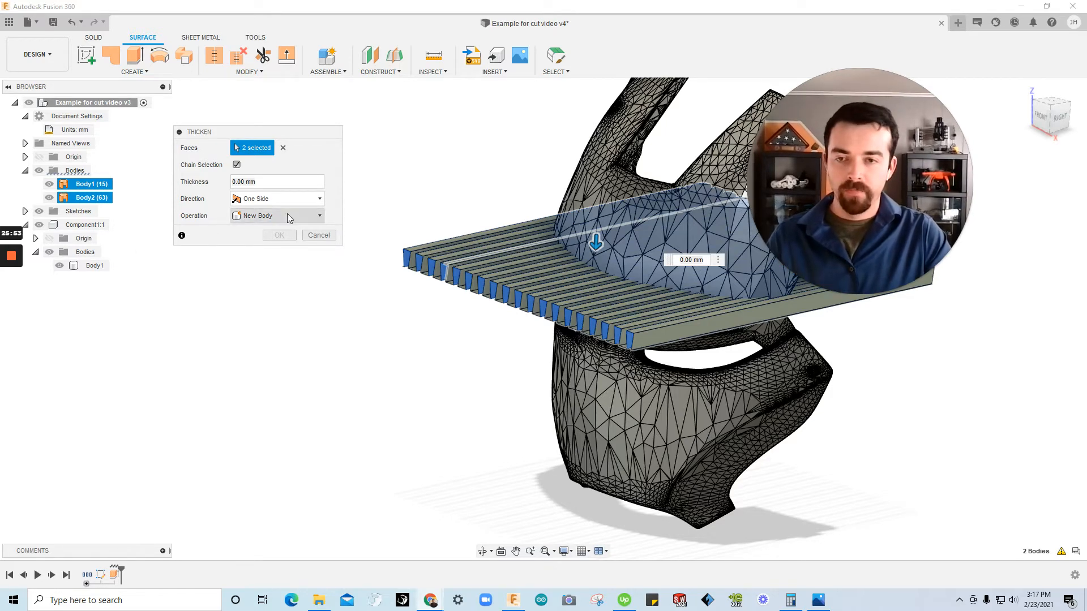
pyautogui.click(292, 181)
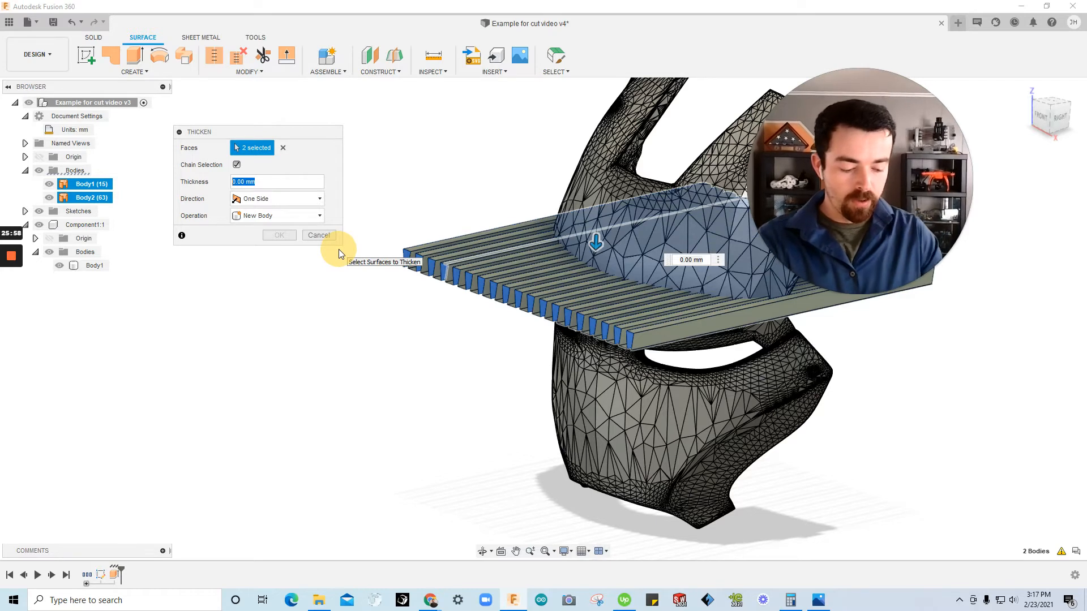
pyautogui.write('0.35')
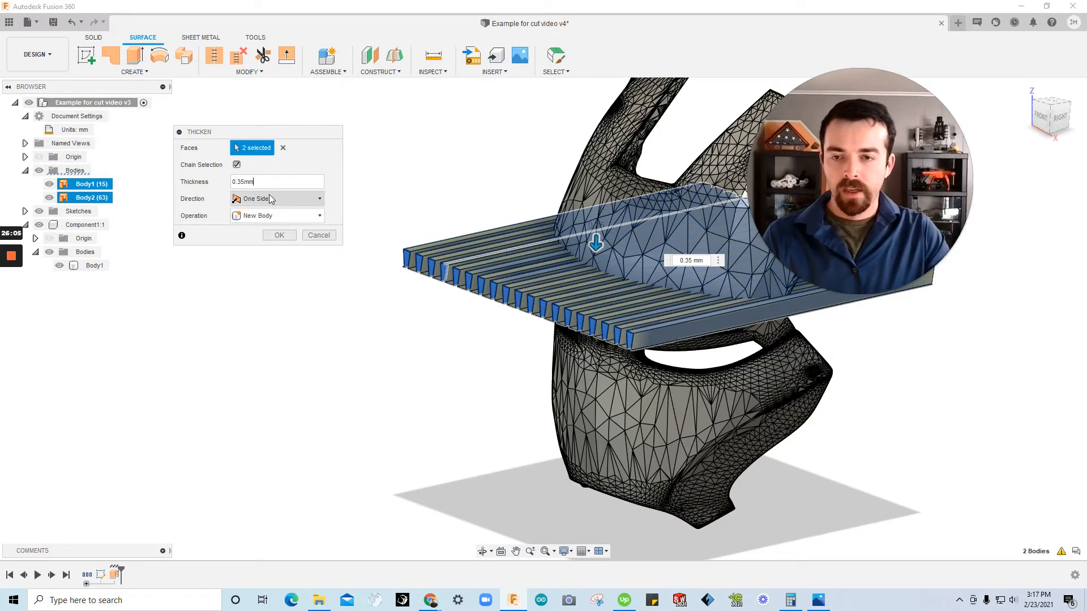
# Apply the one-sided 0.35 mm Thicken as a new body and inspect the thickened dovetail teeth up close.
pyautogui.scroll(4, 480, 292)
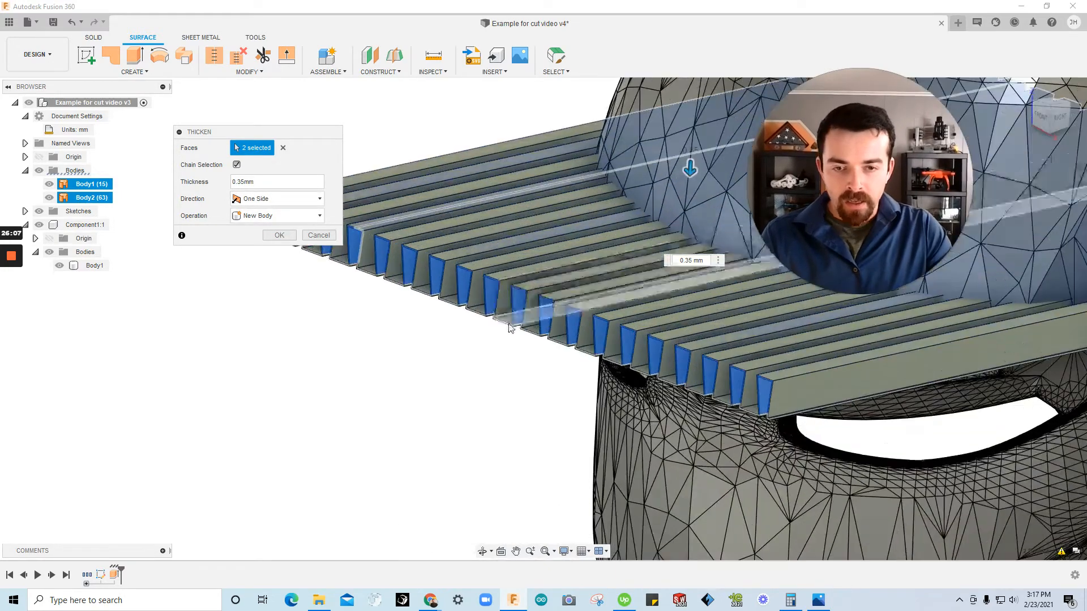
pyautogui.scroll(-2, 396, 271)
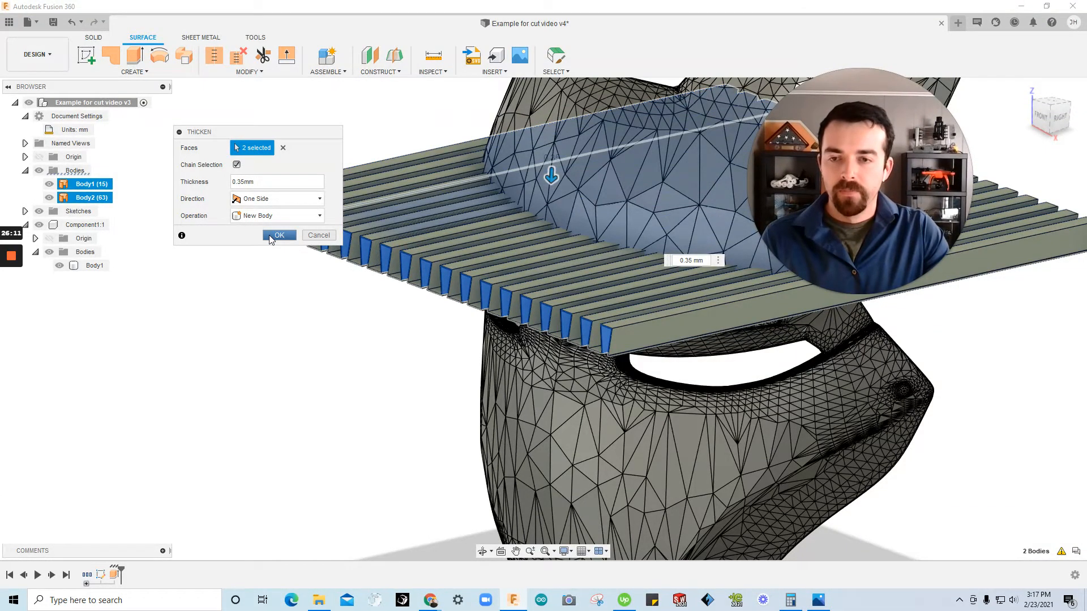
pyautogui.click(271, 237)
pyautogui.click(82, 211)
pyautogui.scroll(6, 411, 276)
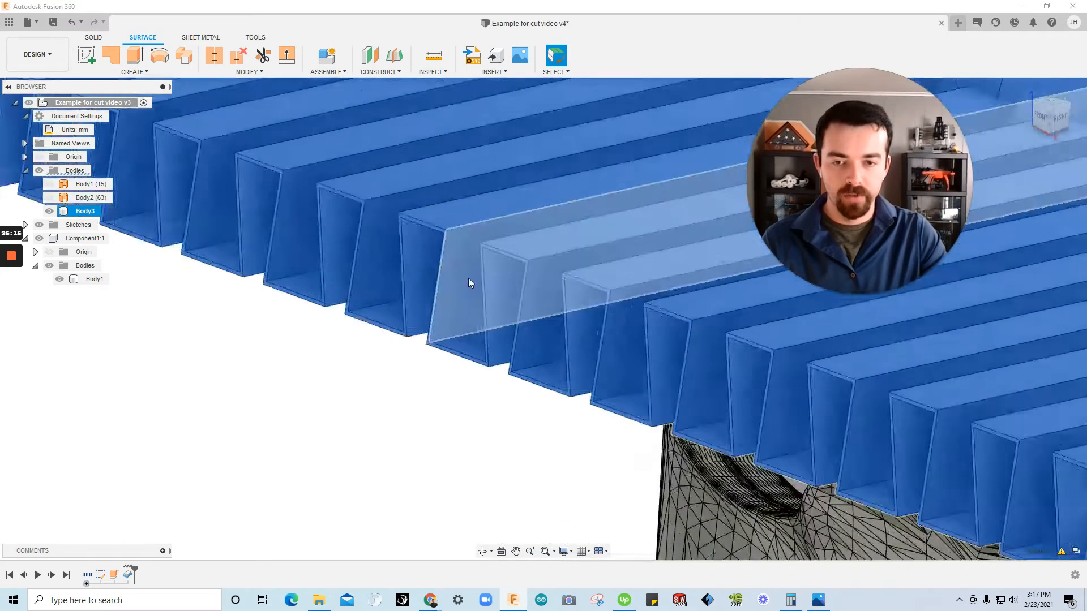
pyautogui.scroll(-10, 466, 246)
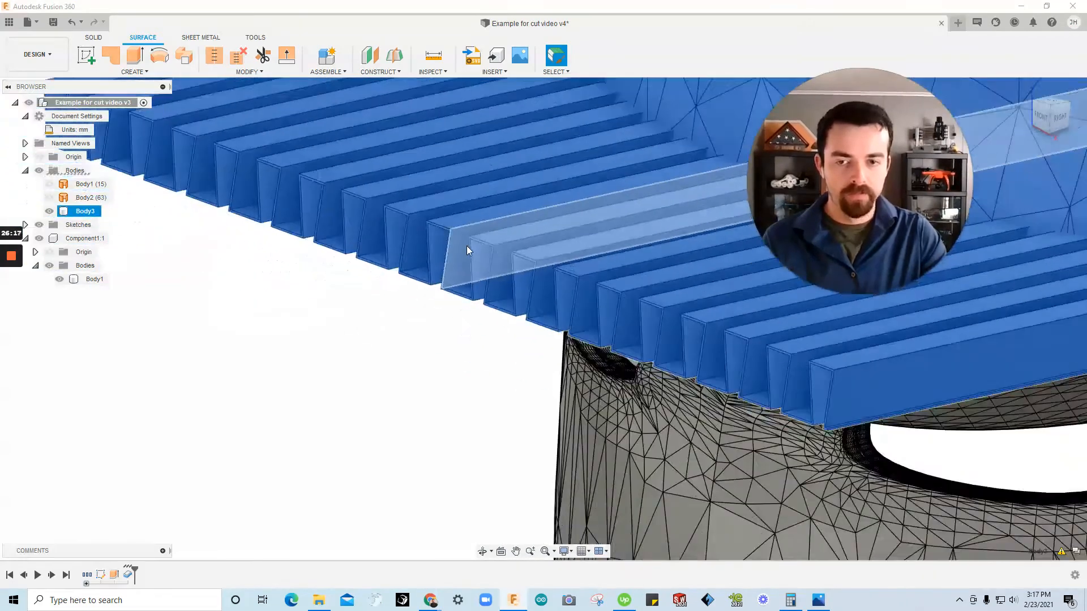
pyautogui.click(328, 340)
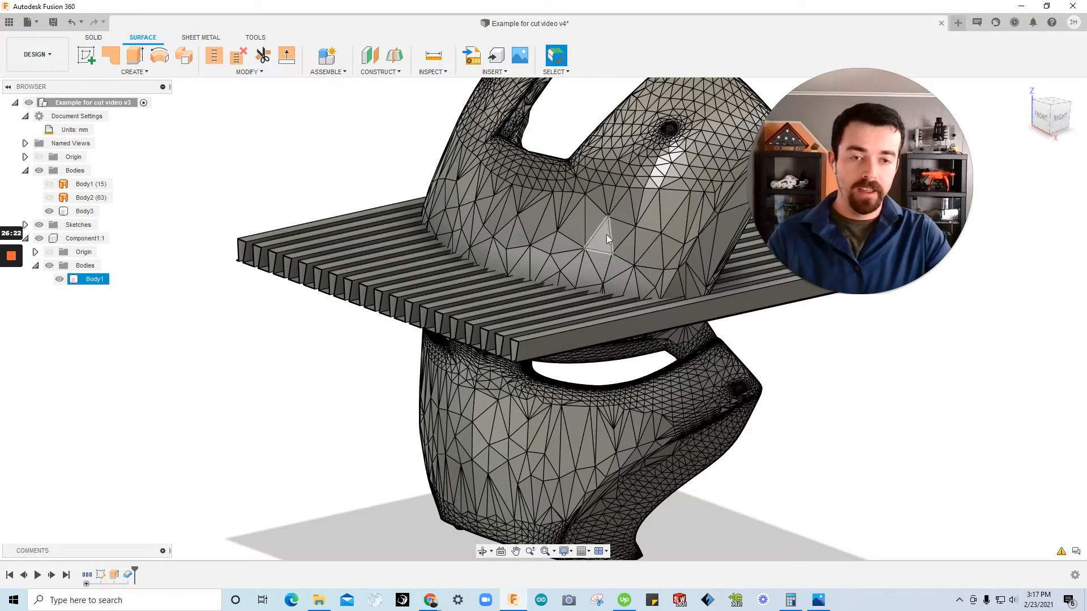
# Face the mask from the front and save the design as a new version.
pyautogui.keyDown('shift'); pyautogui.moveTo(321, 378); pyautogui.dragTo(190, 279, button='middle'); pyautogui.keyUp('shift')
pyautogui.hotkey('ctrl', 's')
pyautogui.press('Return')
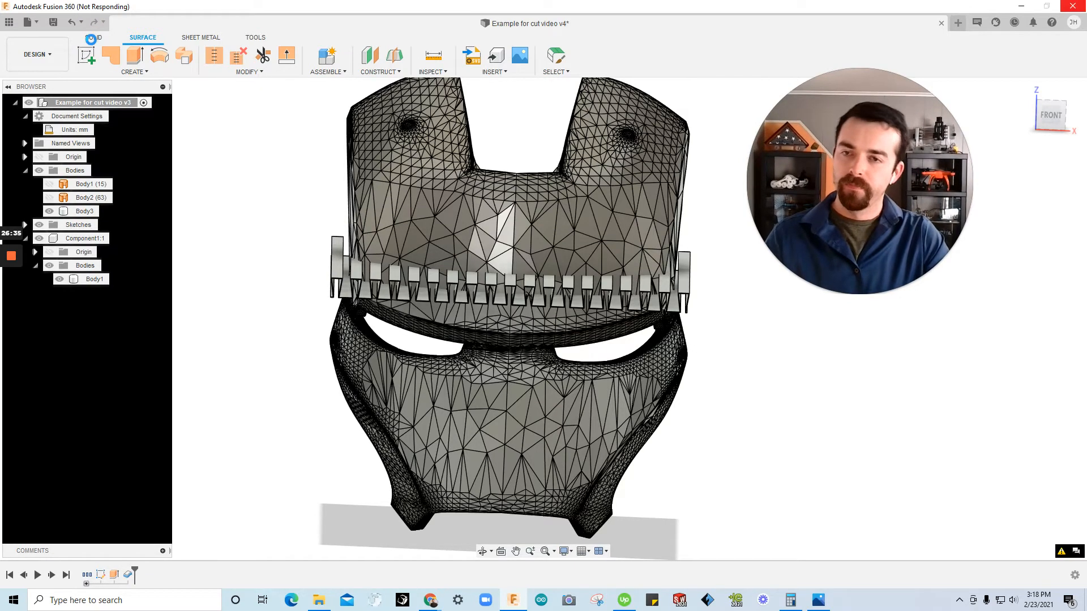
# Cut the mask body with the thickened toothed body using Combine, with New Component and Keep Tools enabled.
pyautogui.click(93, 38)
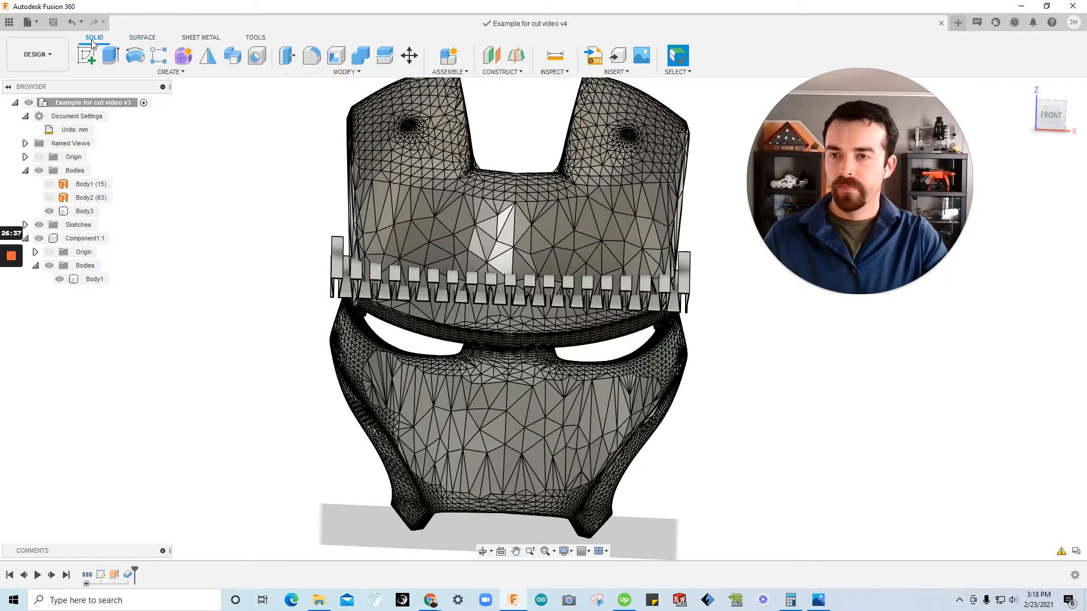
pyautogui.click(343, 72)
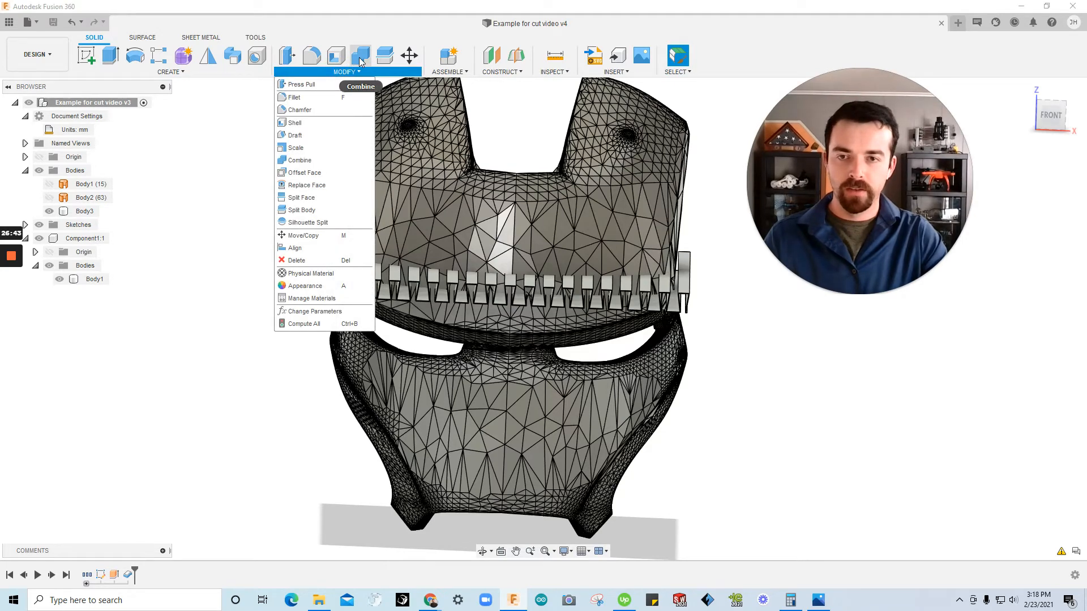
pyautogui.click(337, 161)
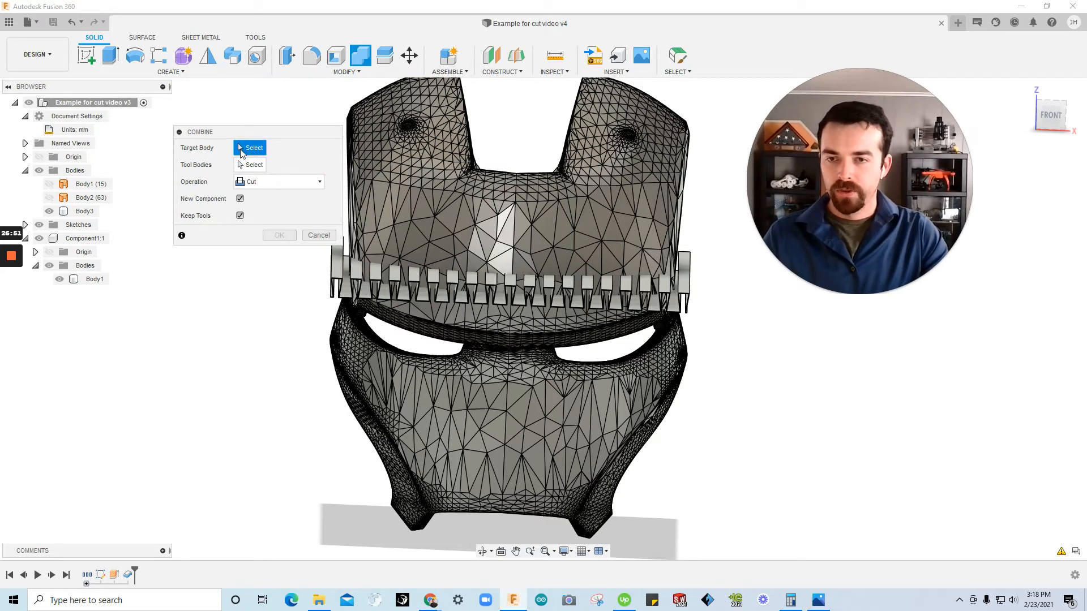
pyautogui.click(430, 215)
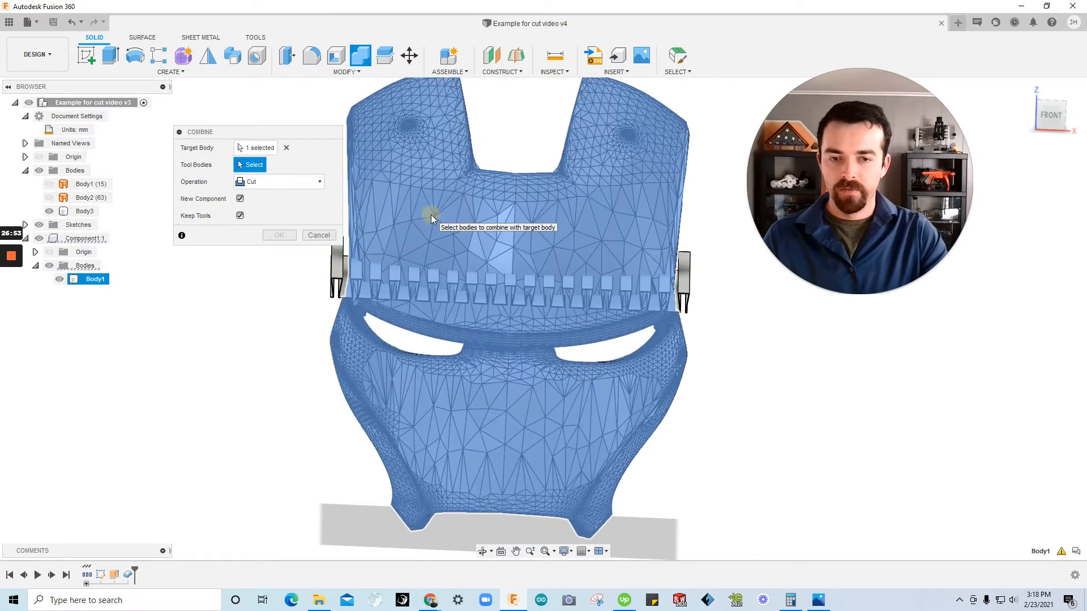
pyautogui.keyDown('shift'); pyautogui.moveTo(359, 205); pyautogui.dragTo(325, 281, button='middle'); pyautogui.keyUp('shift')
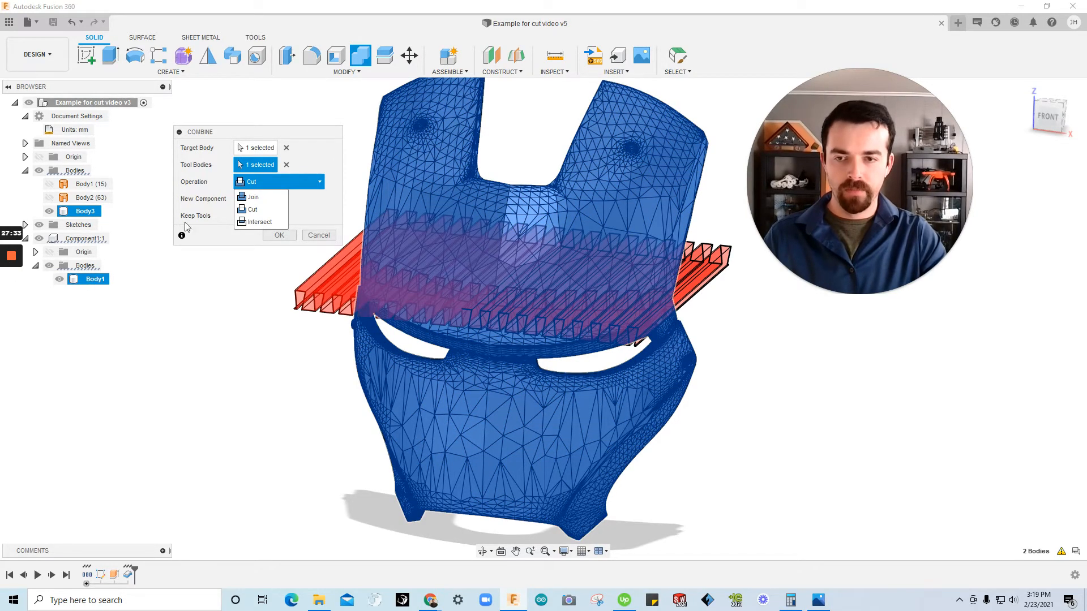
pyautogui.click(253, 210)
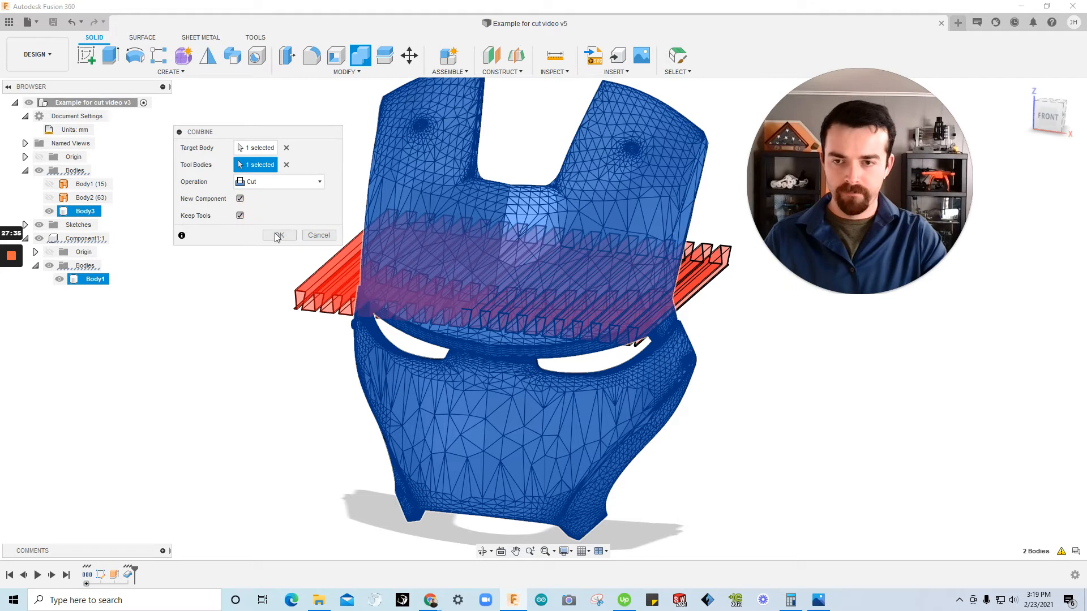
pyautogui.click(282, 236)
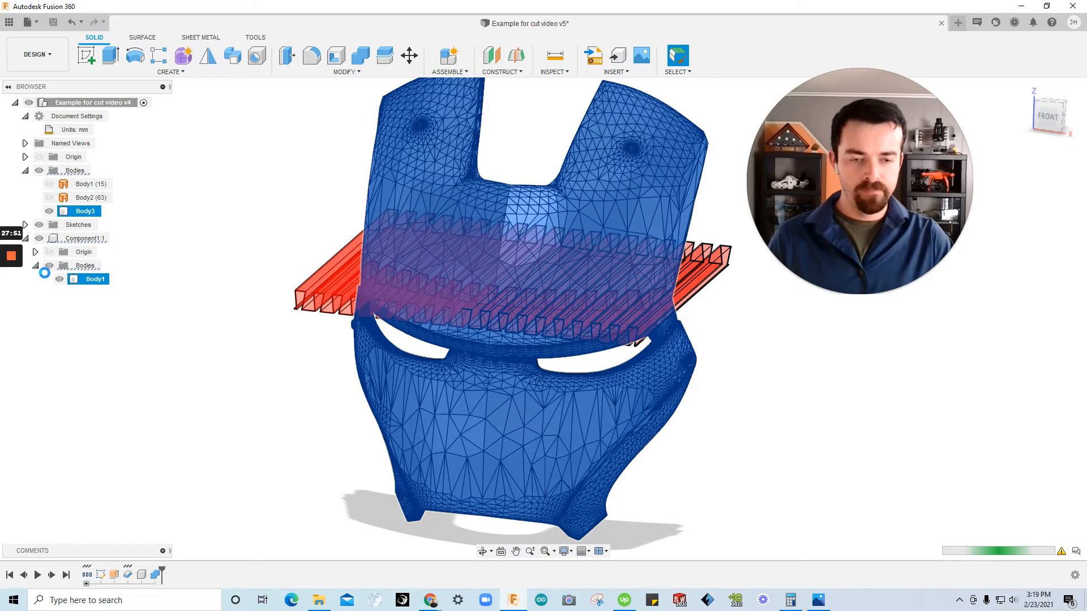
# Hide the top-level Bodies folder, including the toothed cutting body, and collapse it to expose the cut mask.
pyautogui.moveTo(10, 255)
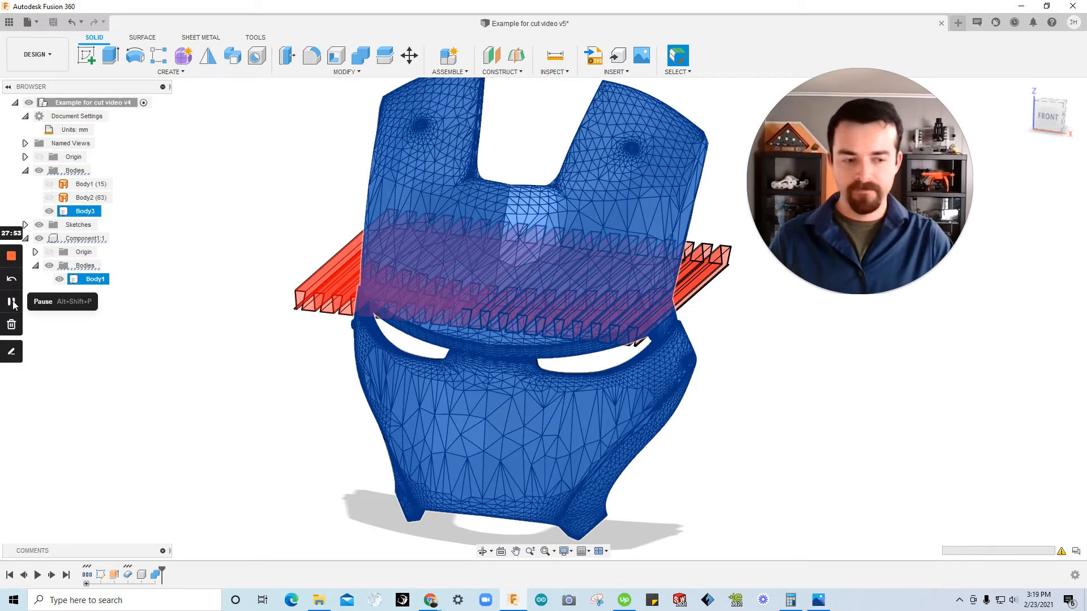
pyautogui.keyDown('shift'); pyautogui.moveTo(244, 354); pyautogui.dragTo(496, 303, button='middle'); pyautogui.keyUp('shift')
pyautogui.click(496, 303)
pyautogui.scroll(3, 490, 316)
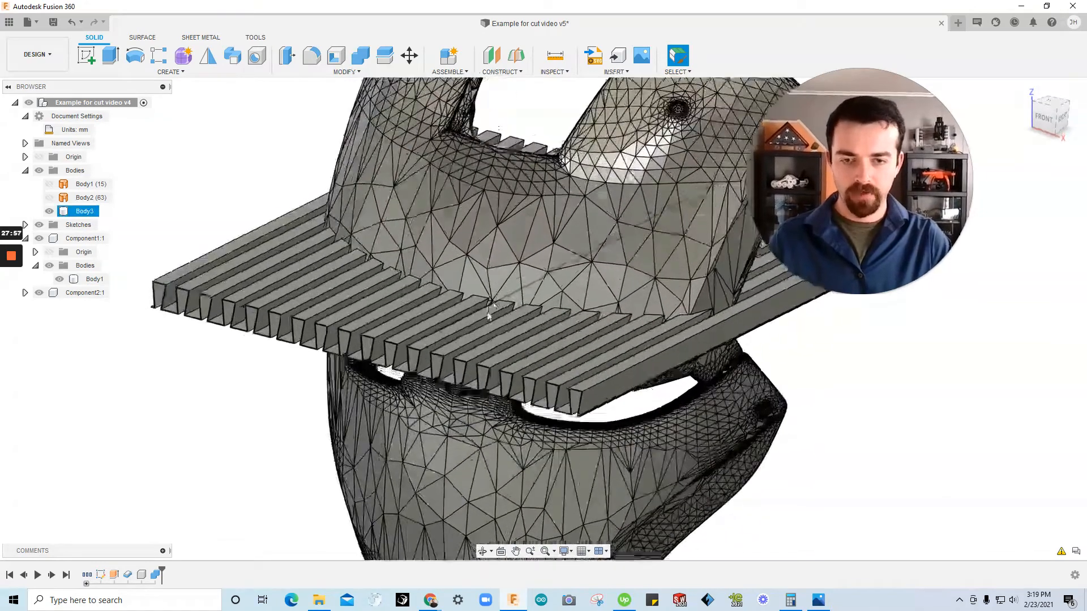
pyautogui.scroll(-1, 492, 303)
pyautogui.press('Escape')
pyautogui.click(38, 171)
pyautogui.click(25, 170)
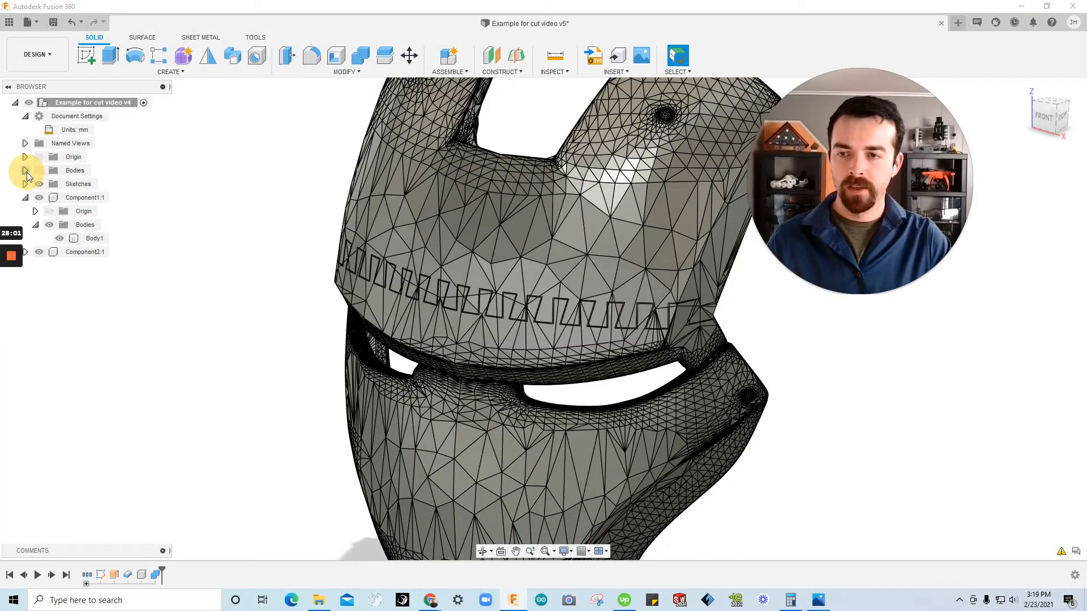
# Highlight Component1:1 and Component2:1 in turn to compare them, then hide Component1:1, leaving only the cut copy.
pyautogui.click(56, 199)
pyautogui.press('Escape')
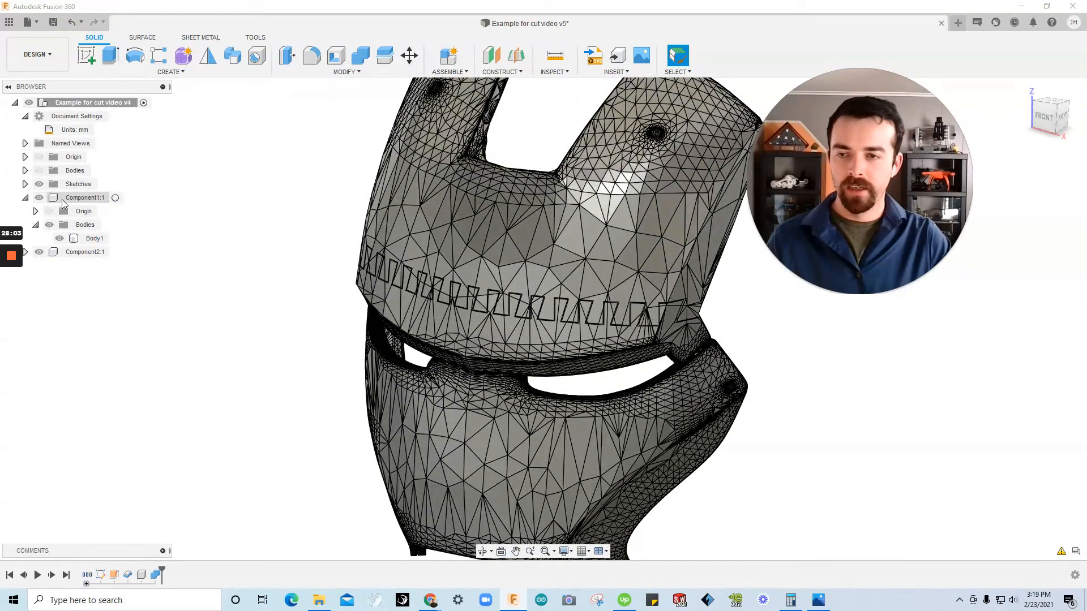
pyautogui.click(78, 199)
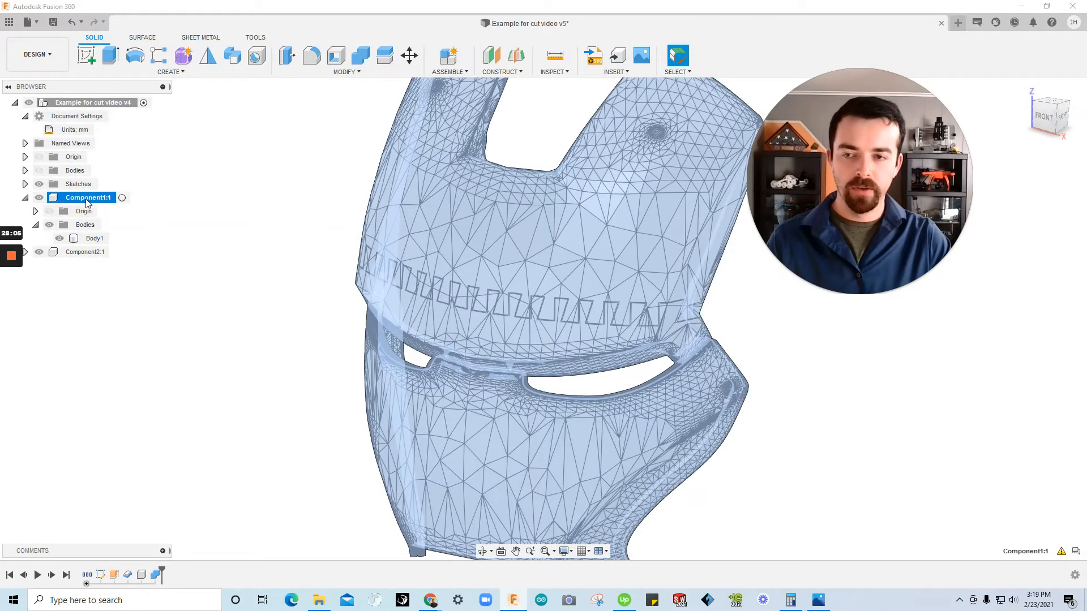
pyautogui.click(80, 251)
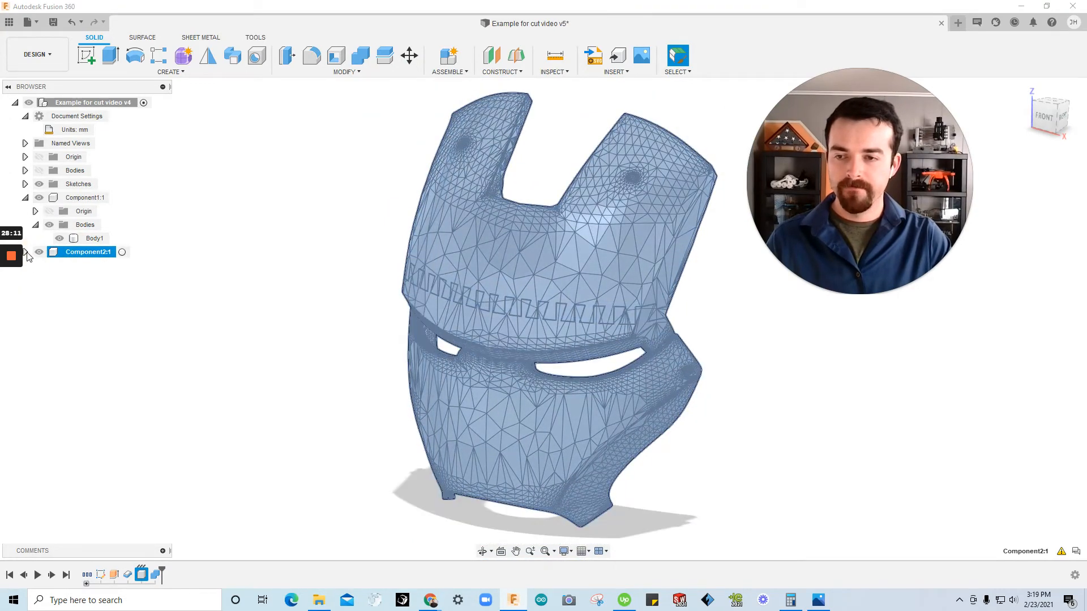
pyautogui.keyDown('ctrl'); pyautogui.click(62, 199); pyautogui.keyUp('ctrl')
pyautogui.click(25, 198)
pyautogui.click(39, 198)
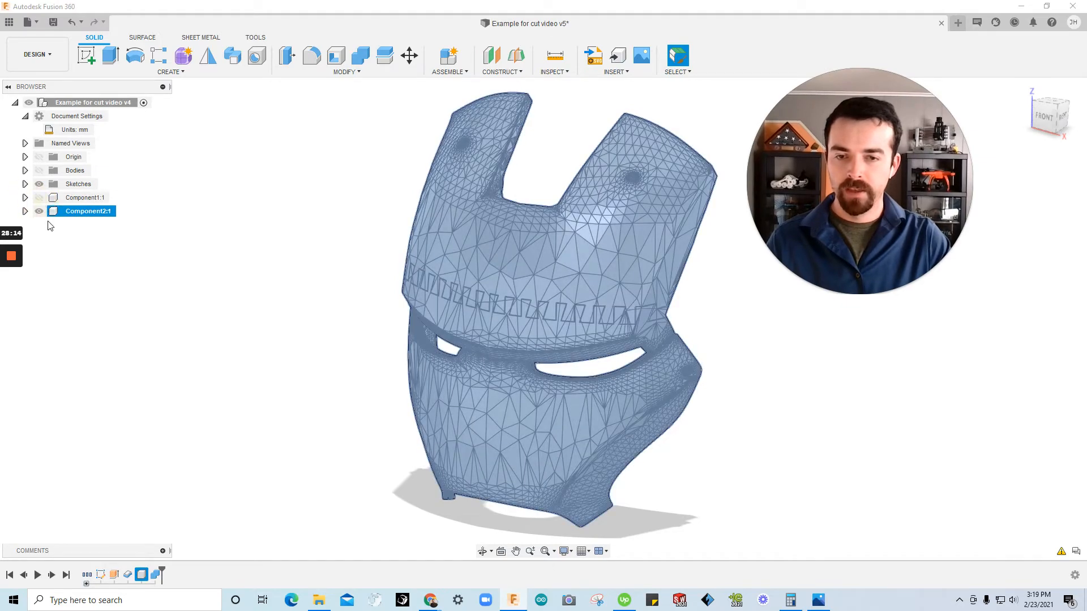
pyautogui.click(813, 351)
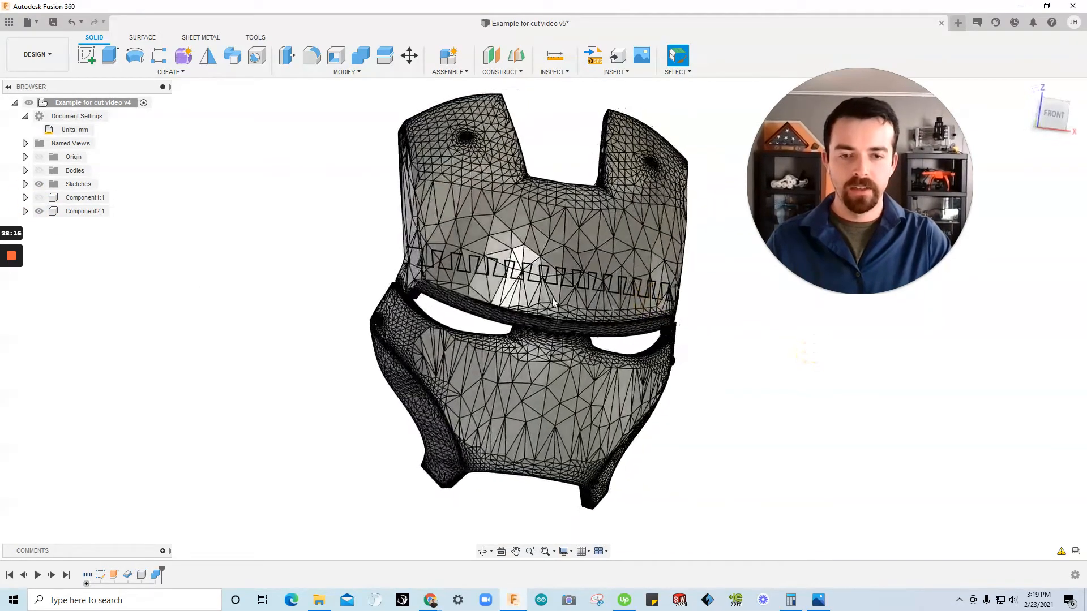
# Examine the toothed cut across the mask's forehead, especially where the end tooth meets the outer side edge.
pyautogui.scroll(6, 397, 292)
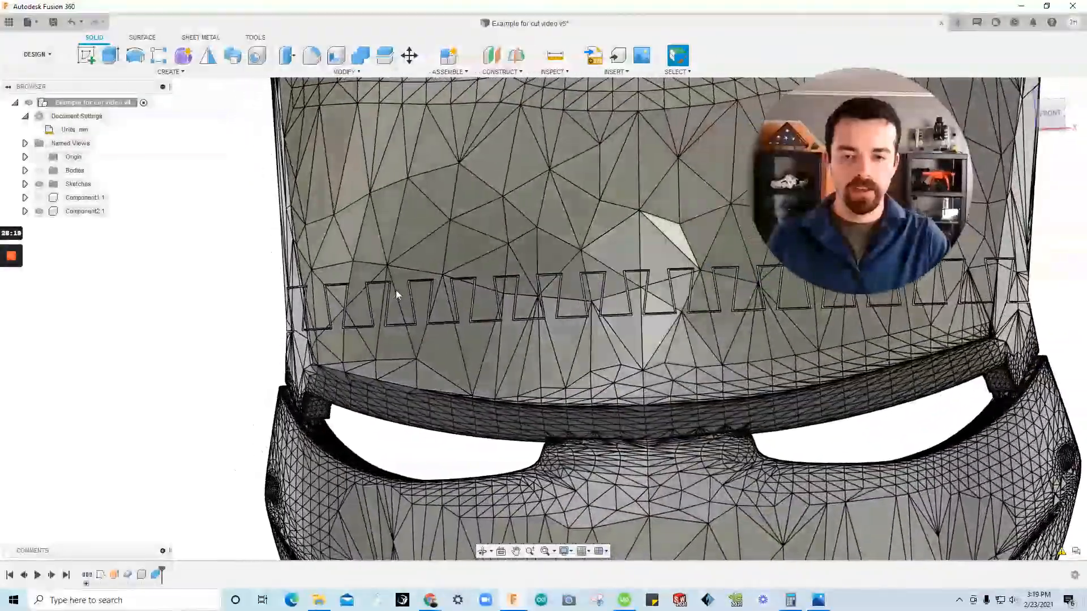
pyautogui.keyDown('shift'); pyautogui.moveTo(396, 290); pyautogui.dragTo(199, 243, button='middle'); pyautogui.keyUp('shift')
pyautogui.scroll(5, 218, 248)
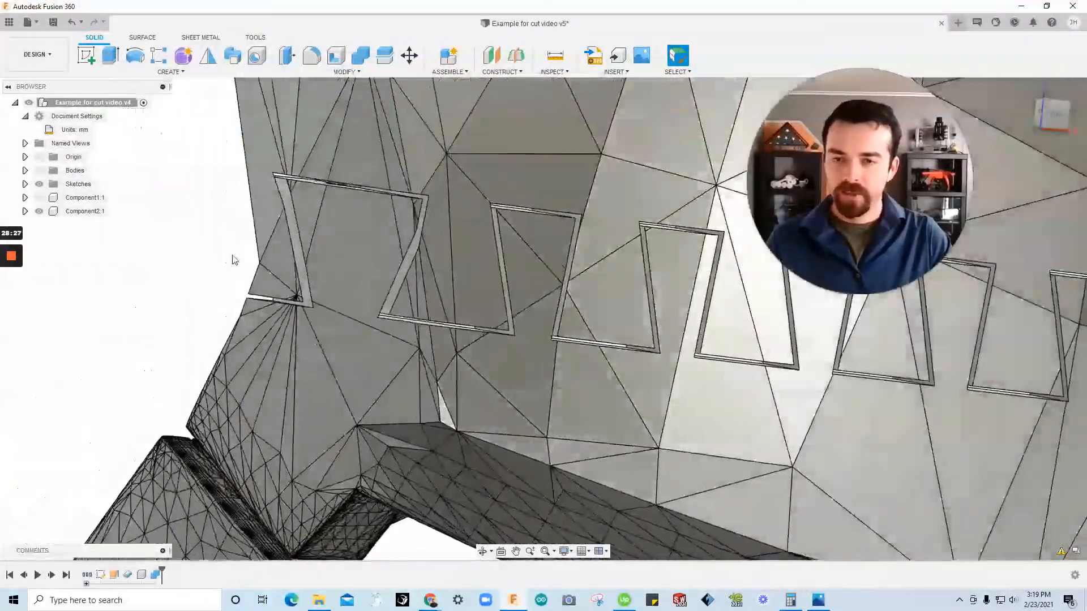
pyautogui.click(277, 261)
pyautogui.keyDown('shift'); pyautogui.moveTo(269, 189); pyautogui.dragTo(346, 269, button='middle'); pyautogui.keyUp('shift')
pyautogui.click(353, 149)
pyautogui.scroll(-4, 354, 148)
pyautogui.scroll(3, 345, 264)
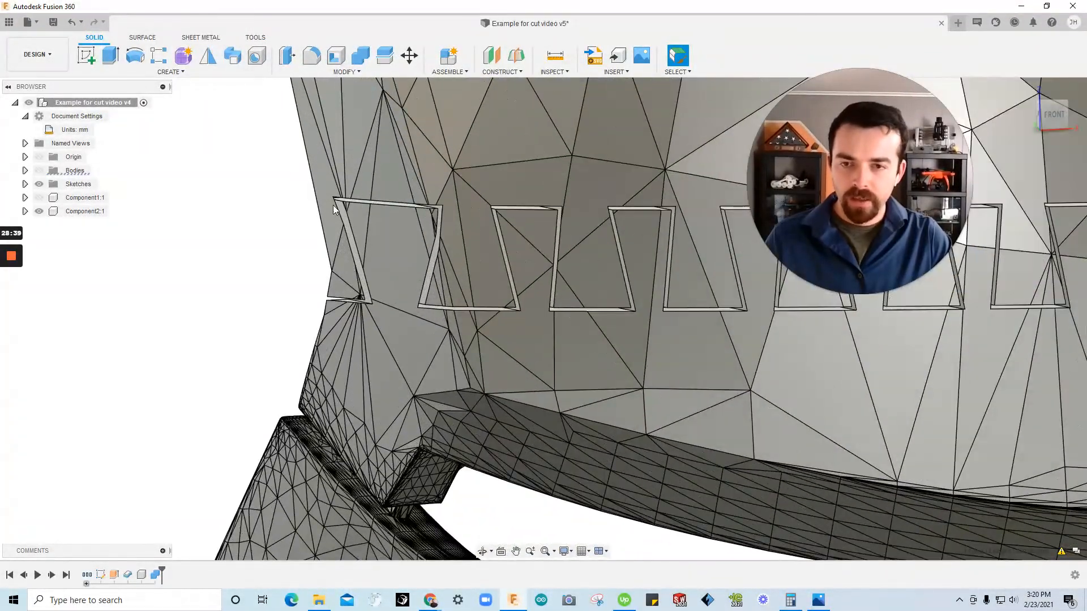
pyautogui.scroll(-6, 339, 238)
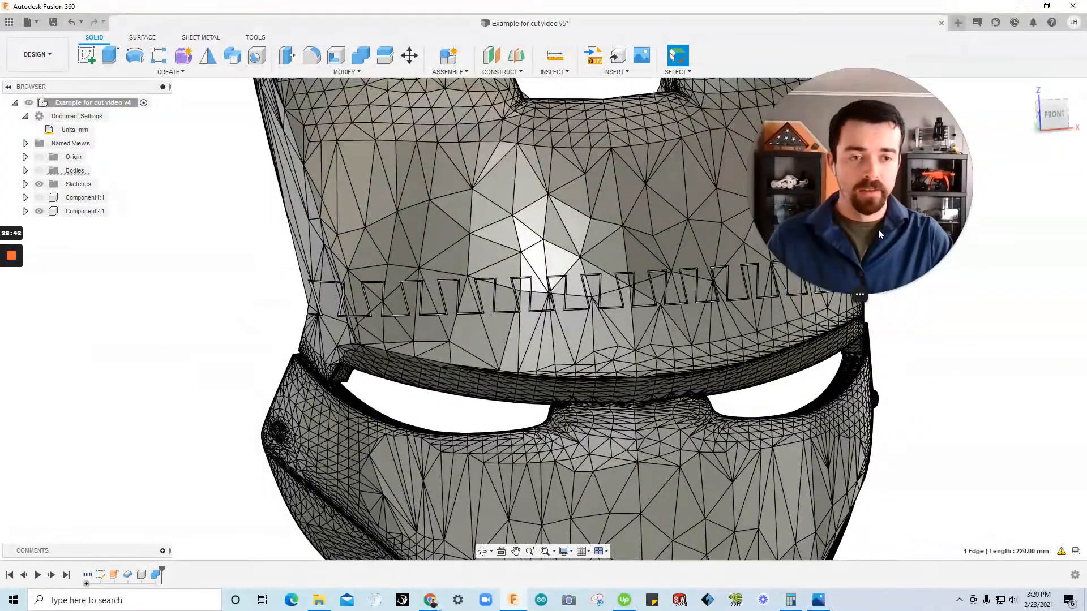
# Edit the dovetail sketch and delete the slanted side and short bottom line of the leftmost tooth.
pyautogui.moveTo(878, 233); pyautogui.dragTo(994, 169)
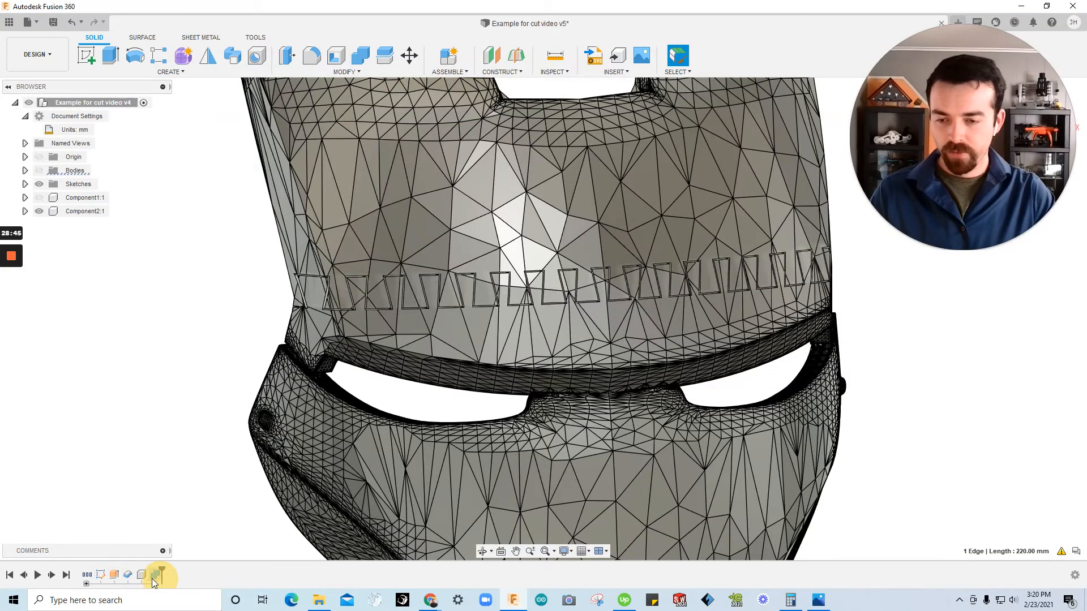
pyautogui.rightClick(100, 577)
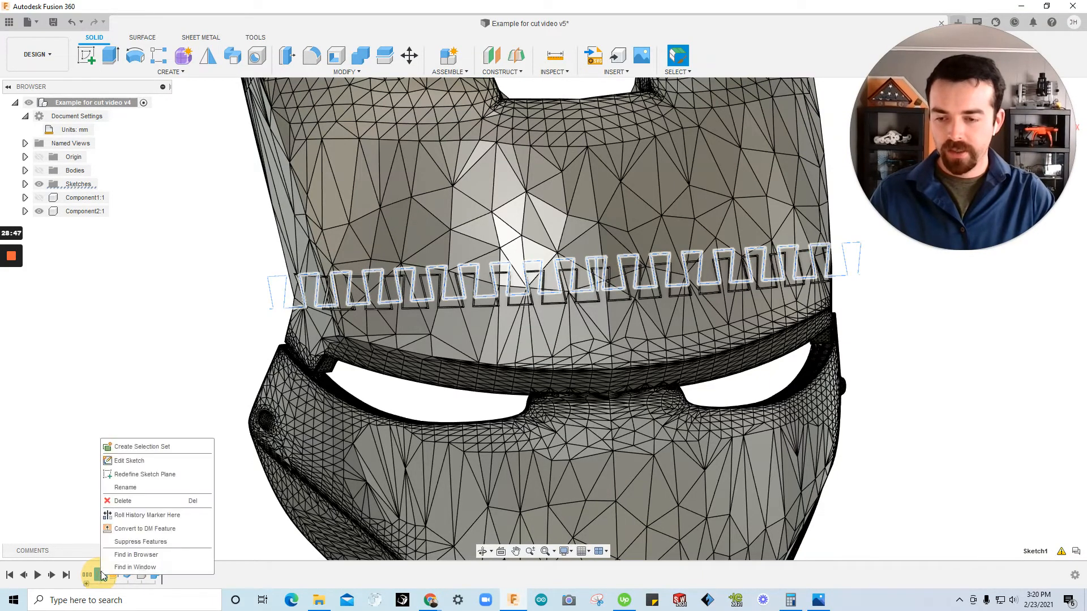
pyautogui.click(126, 461)
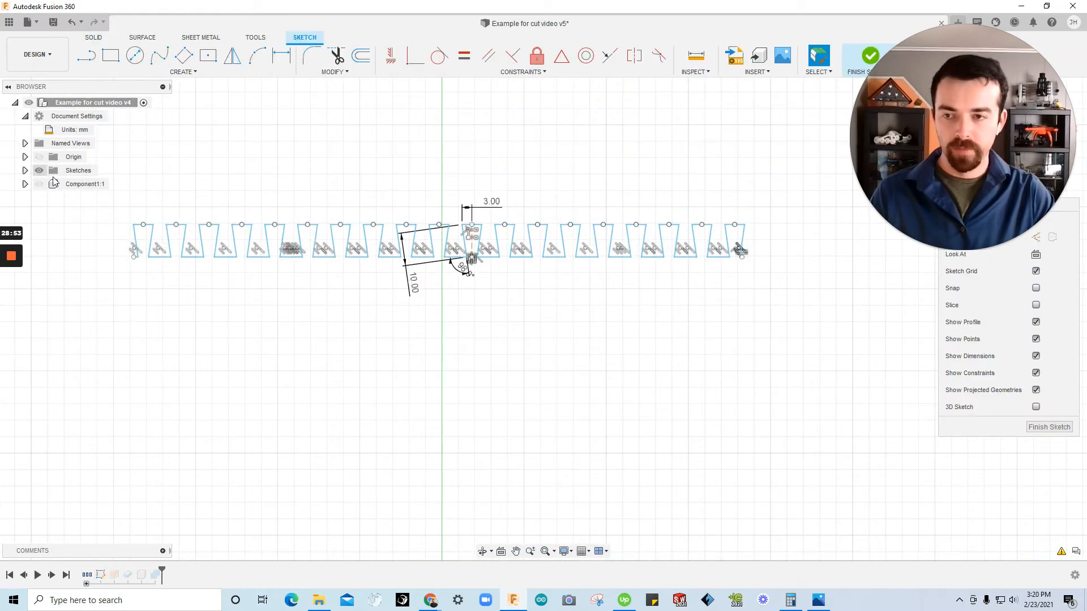
pyautogui.scroll(5, 126, 266)
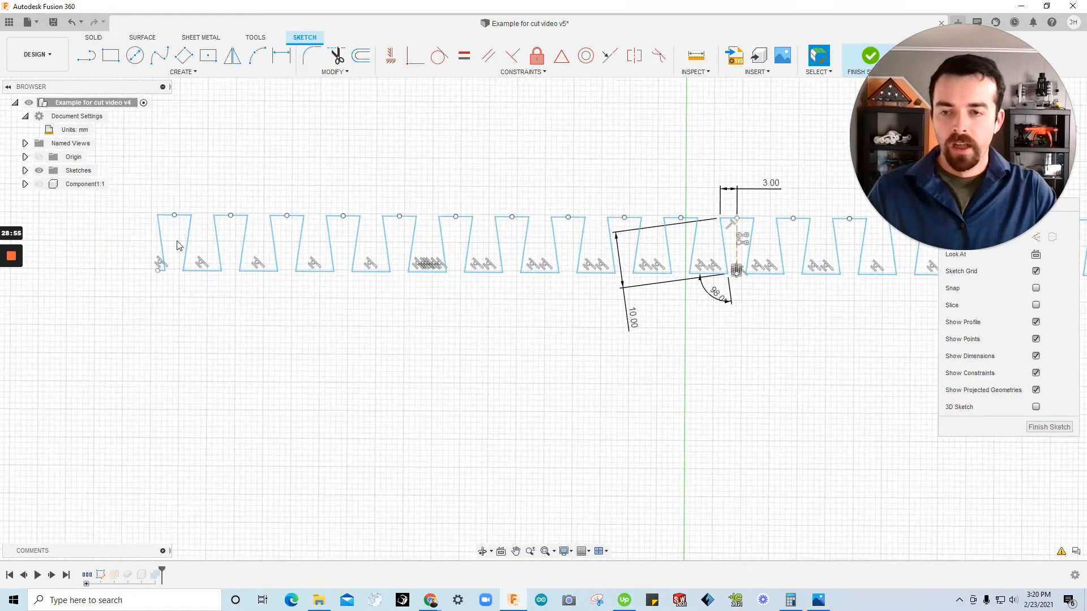
pyautogui.scroll(6, 177, 244)
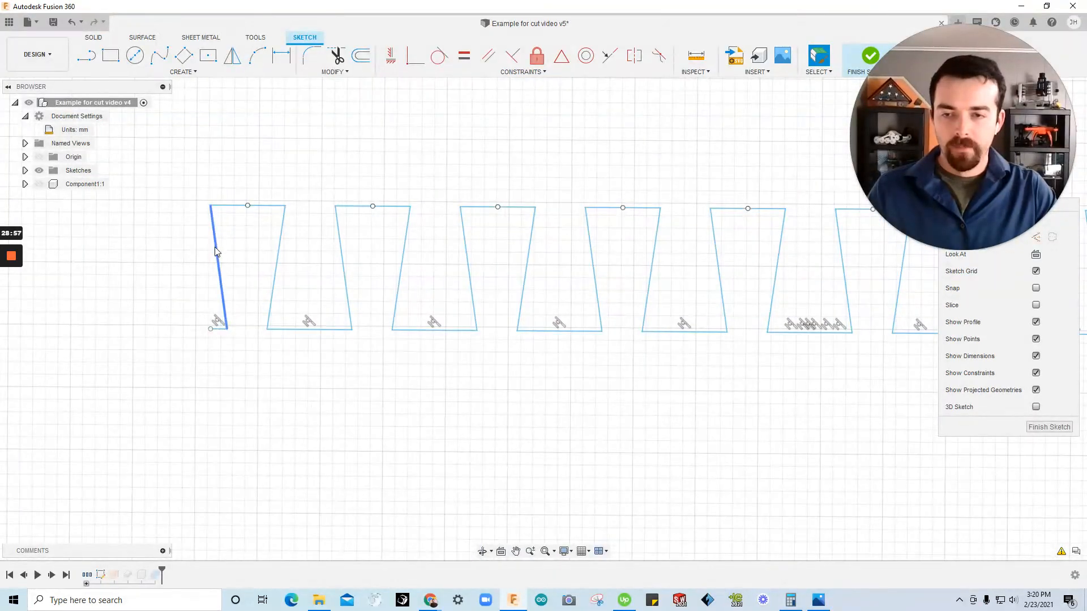
pyautogui.click(215, 249)
pyautogui.keyDown('shift'); pyautogui.click(220, 328); pyautogui.keyUp('shift')
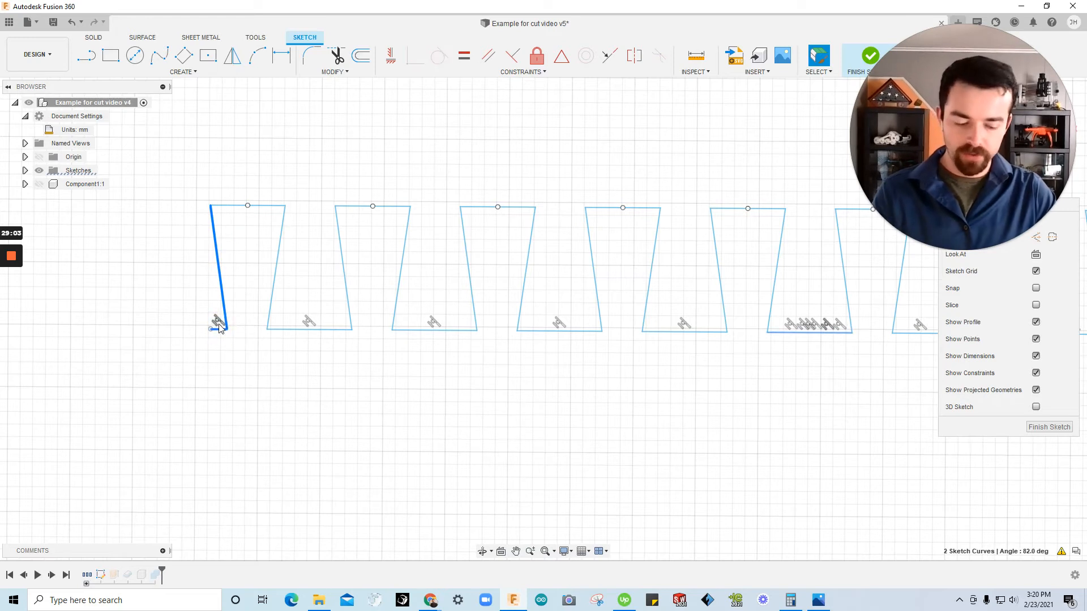
pyautogui.press('Delete')
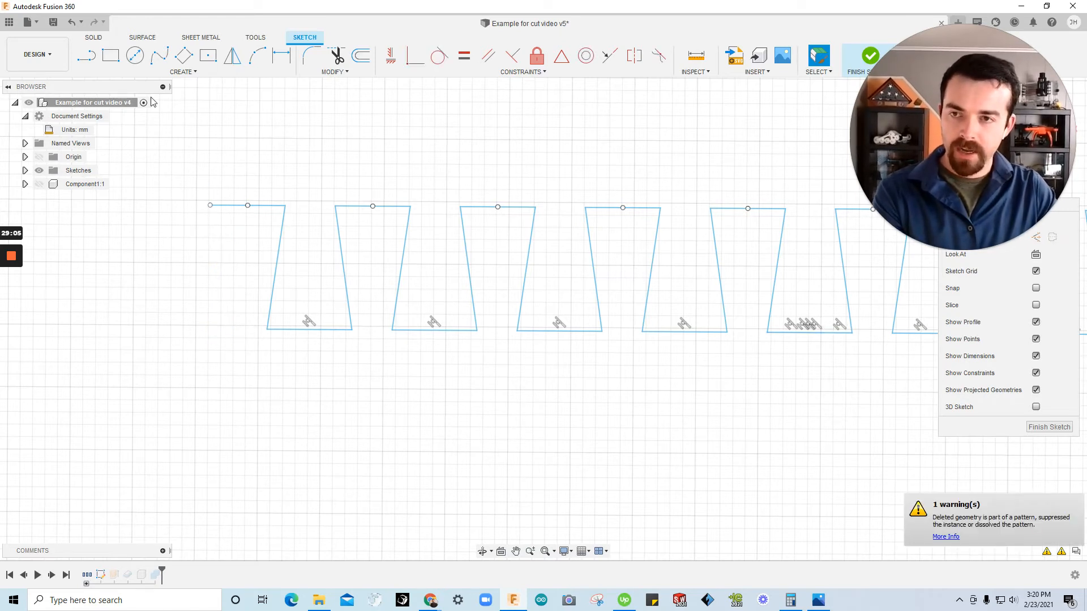
# Draw a horizontal line outward from the open end of the leftmost tooth's top edge.
pyautogui.press('l')
pyautogui.click(210, 205)
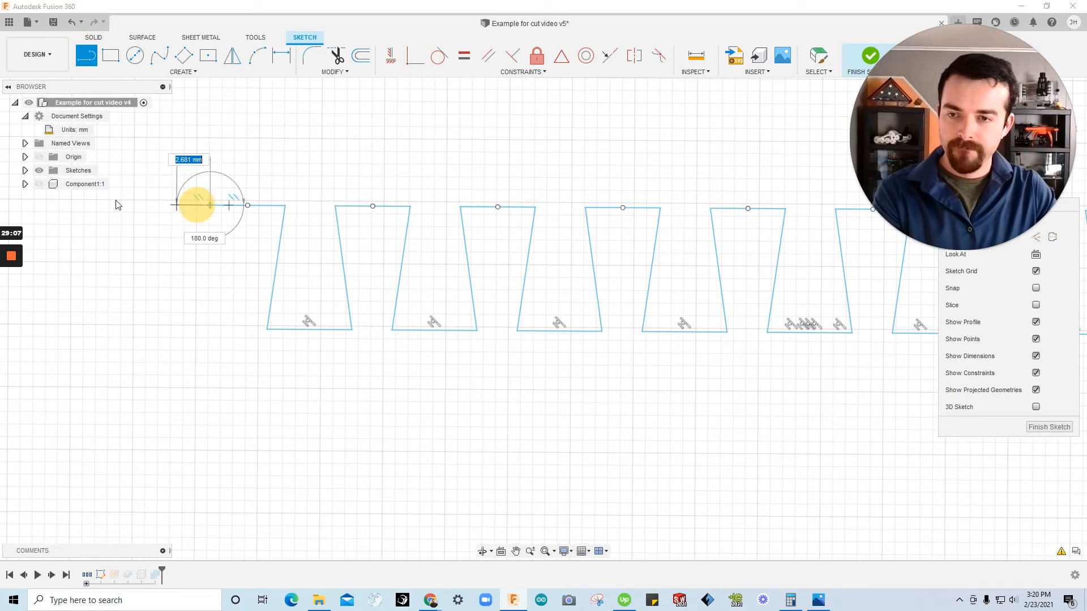
pyautogui.click(76, 205)
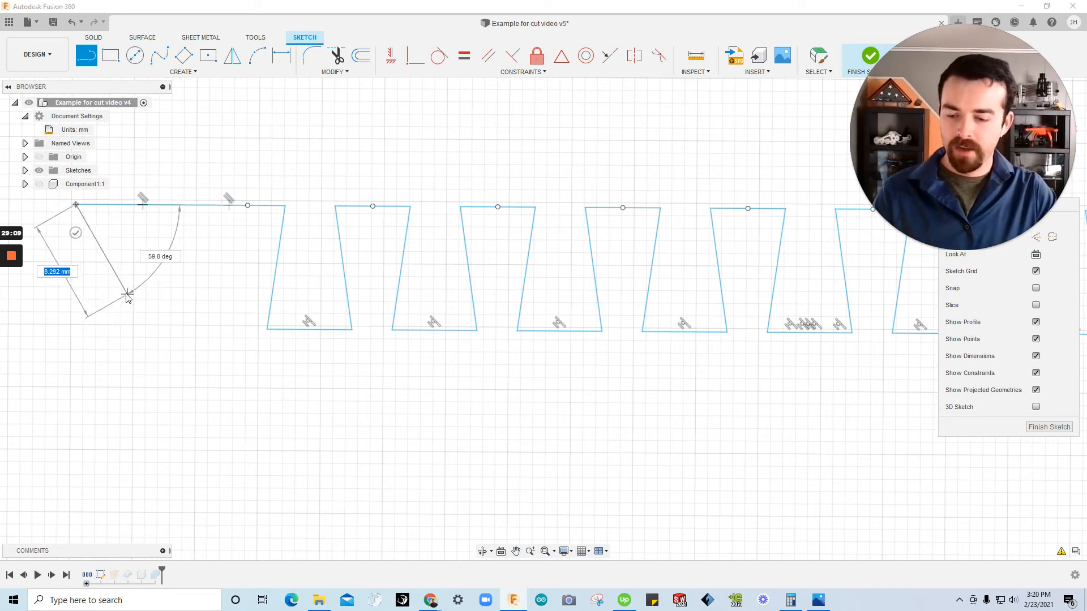
pyautogui.press('Escape')
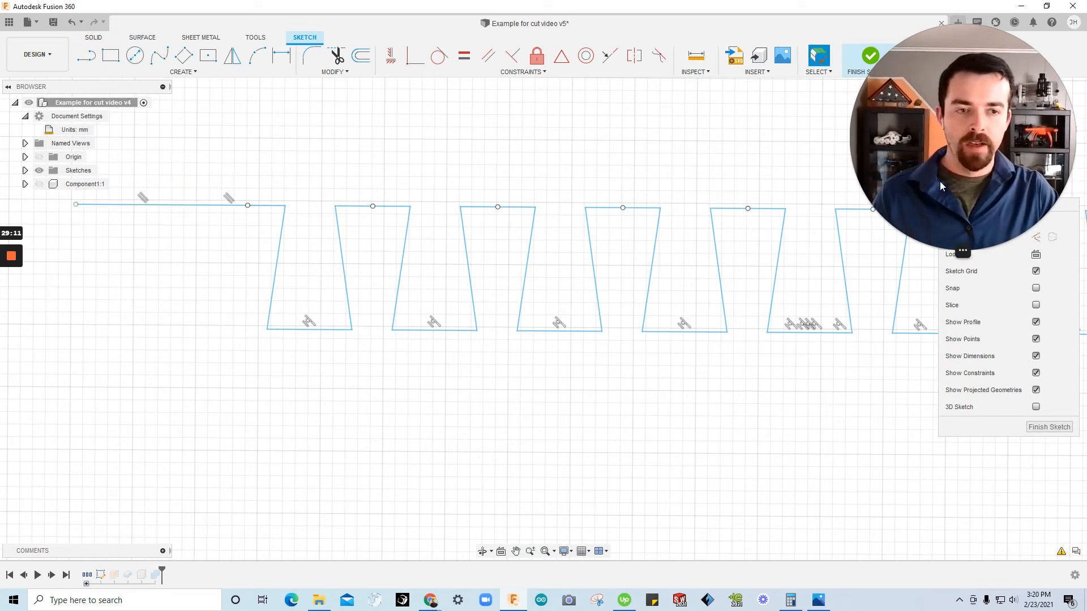
# Finish the dovetail sketch and roll the timeline back to just after the tooth extrusion.
pyautogui.click(941, 253)
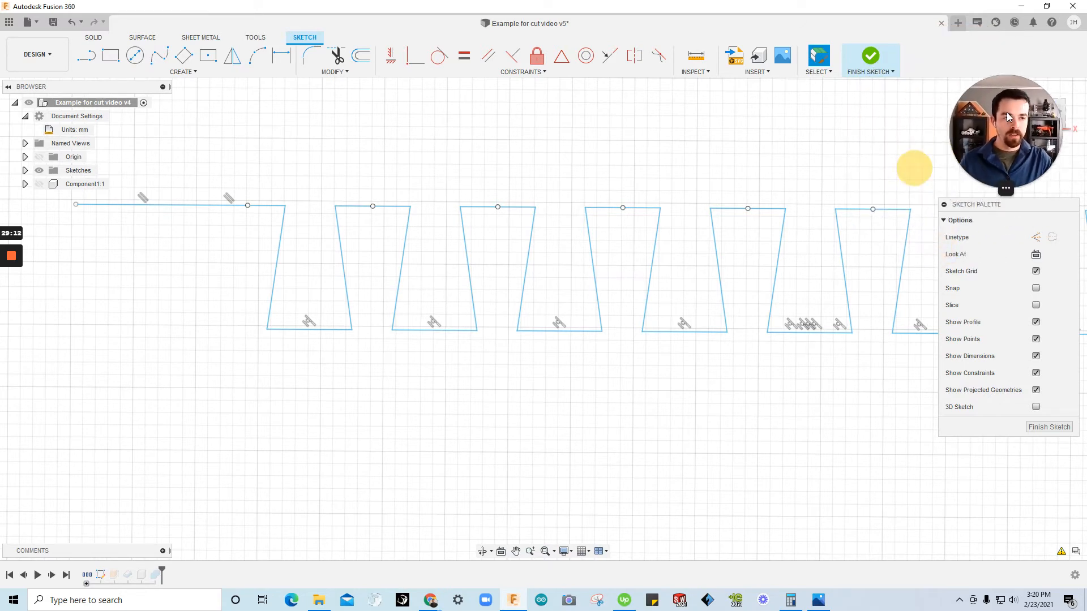
pyautogui.click(870, 59)
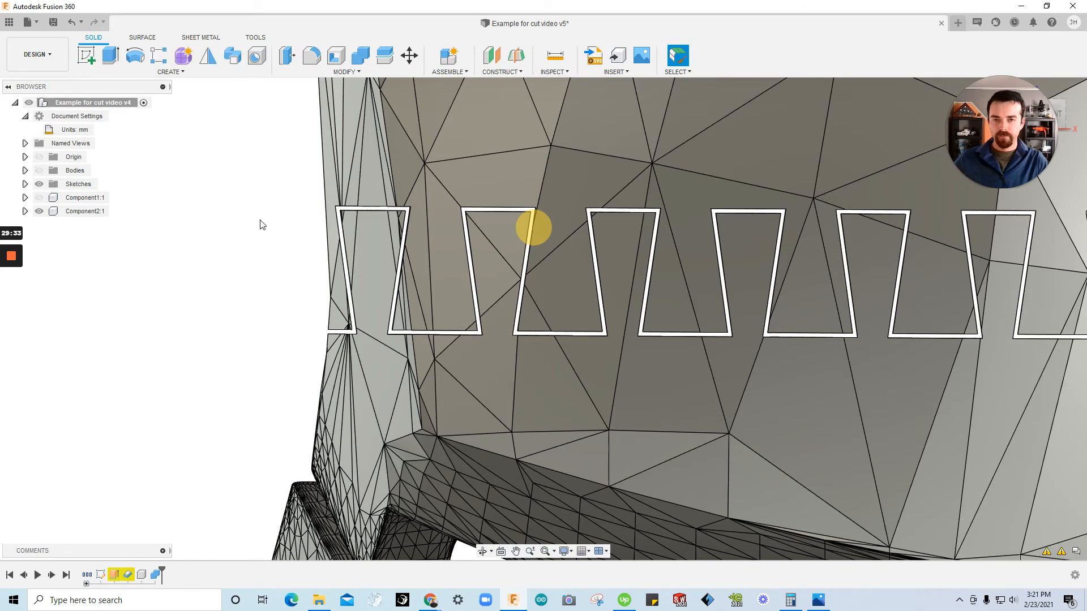
pyautogui.scroll(-4, 266, 230)
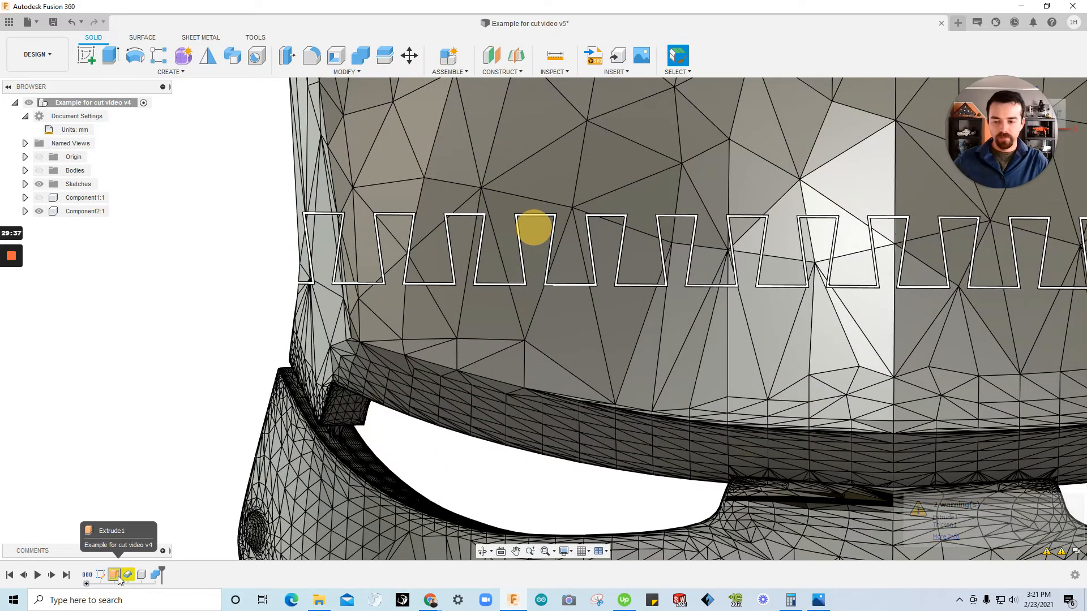
pyautogui.moveTo(161, 575); pyautogui.dragTo(112, 579)
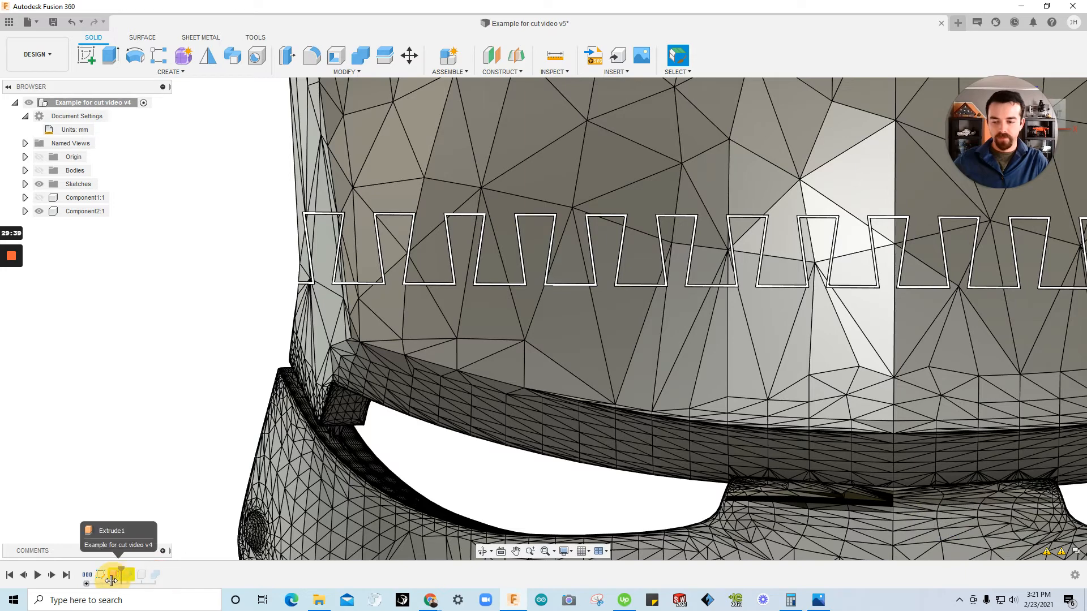
pyautogui.click(103, 514)
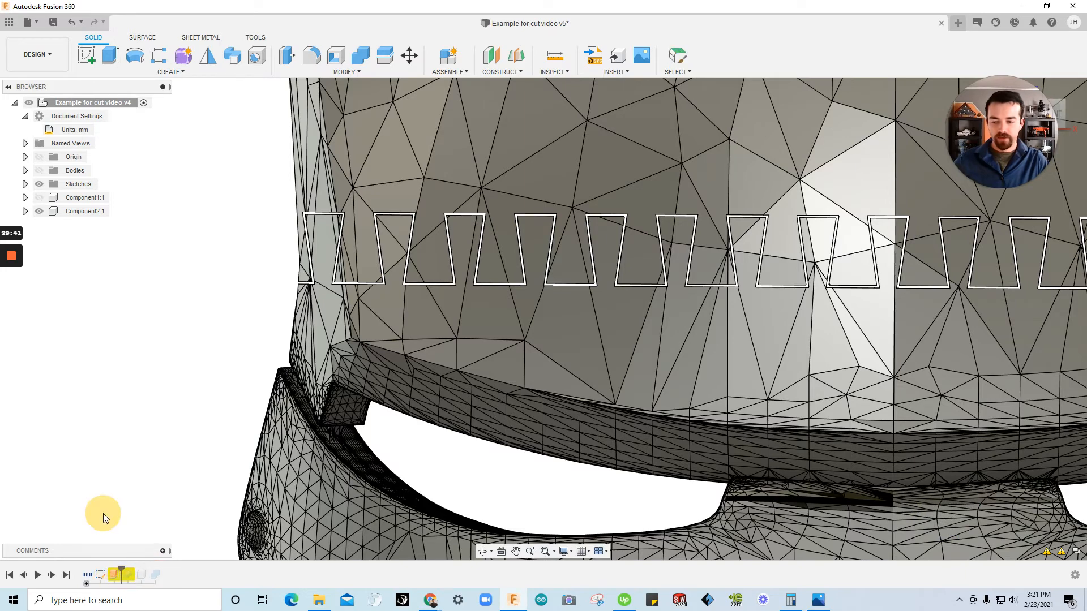
# Edit the tooth extrusion and add the new horizontal end line to its profiles, keeping it symmetric at 110 mm as a new body.
pyautogui.click(118, 576)
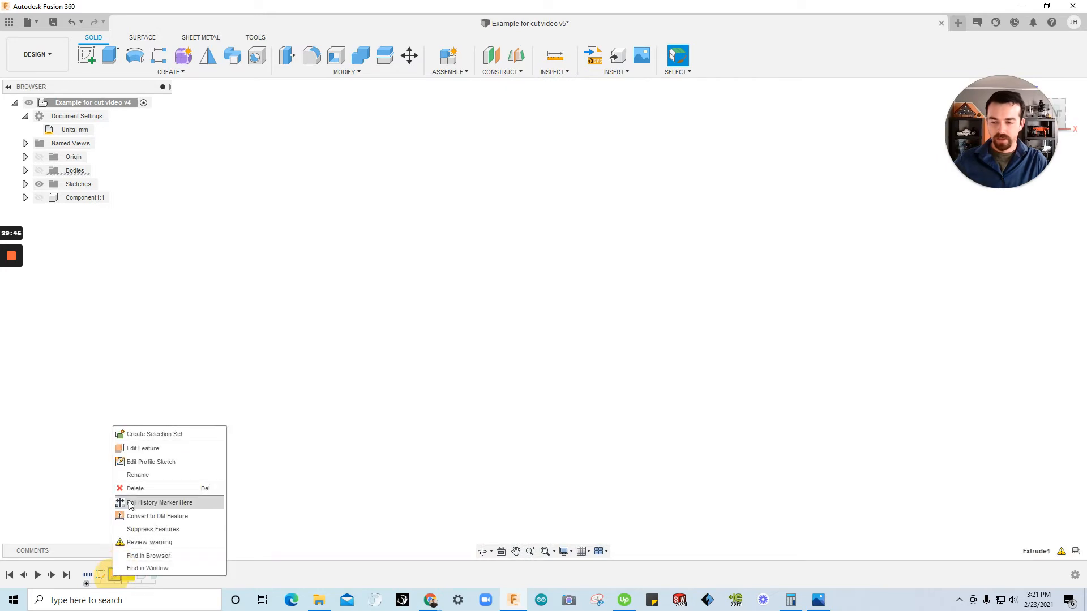
pyautogui.click(139, 450)
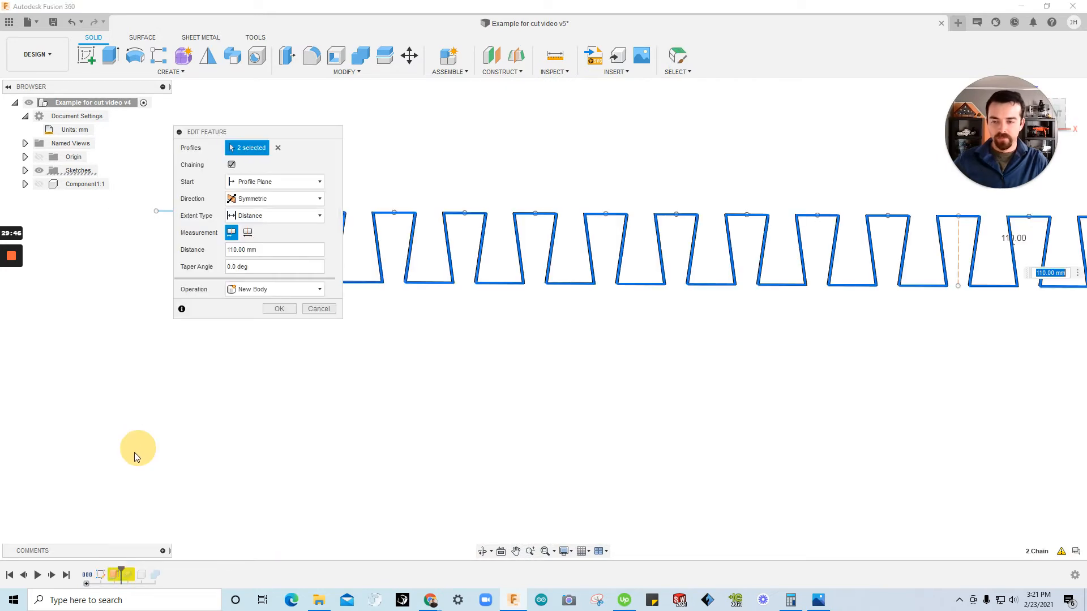
pyautogui.moveTo(322, 133); pyautogui.dragTo(395, 348)
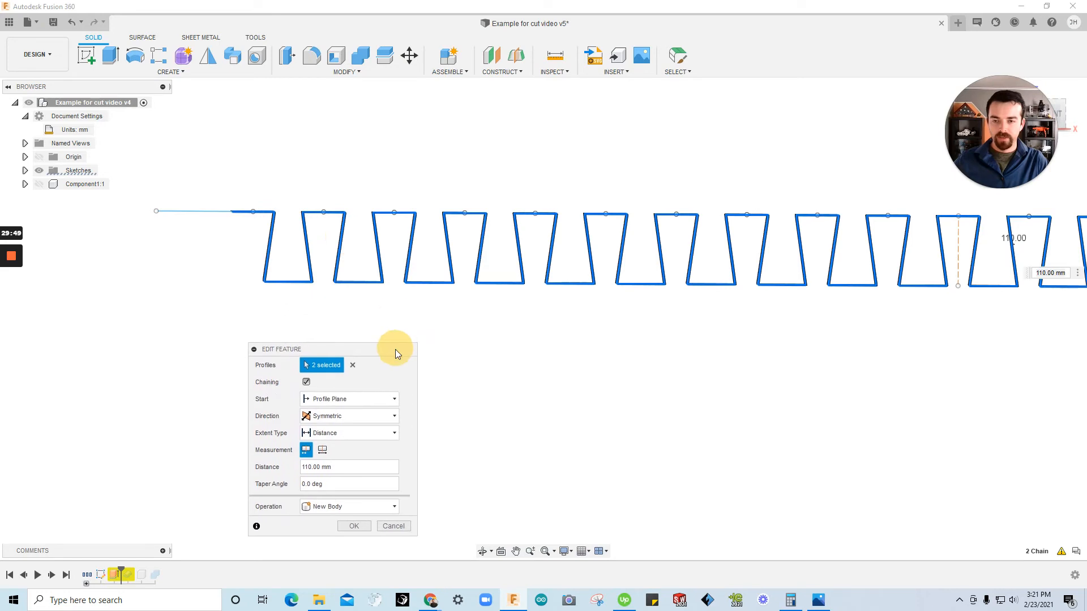
pyautogui.moveTo(392, 313); pyautogui.dragTo(433, 270, button='middle')
pyautogui.scroll(-1, 453, 283)
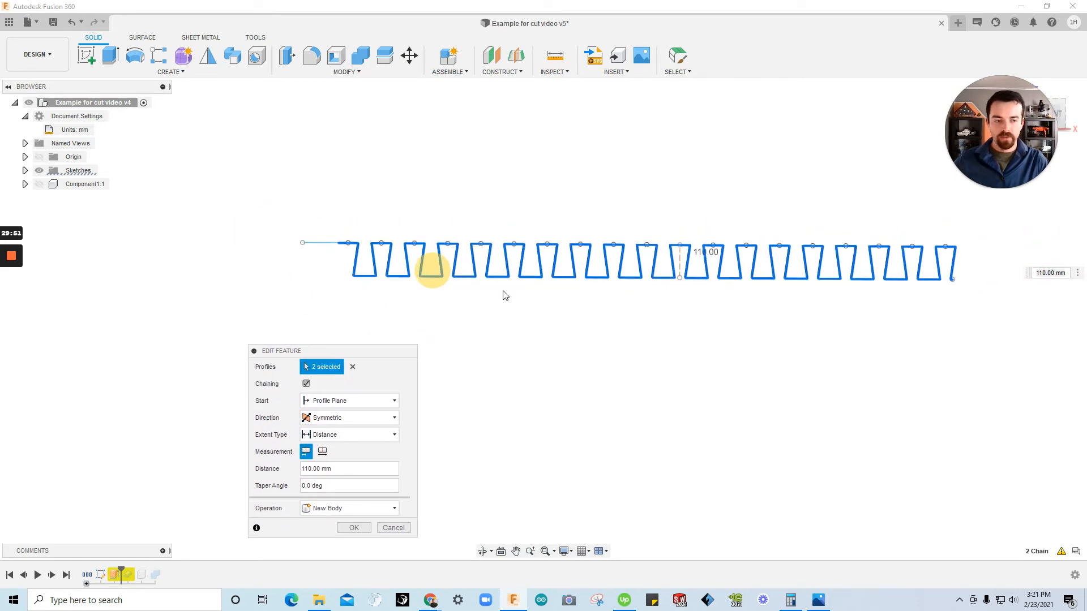
pyautogui.moveTo(281, 267); pyautogui.dragTo(331, 260, button='middle')
pyautogui.scroll(2, 331, 259)
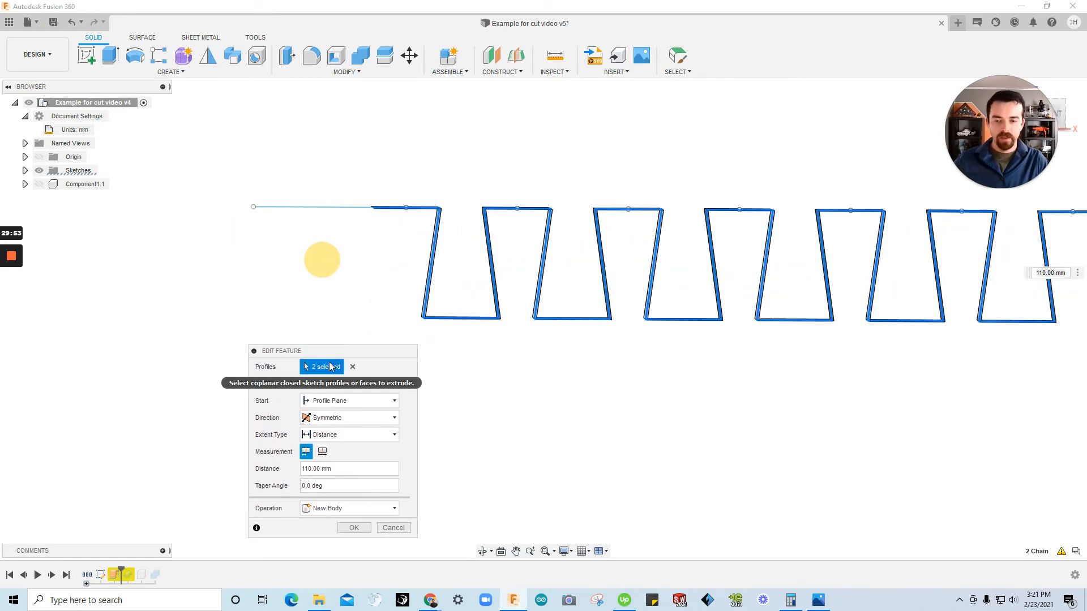
pyautogui.click(328, 367)
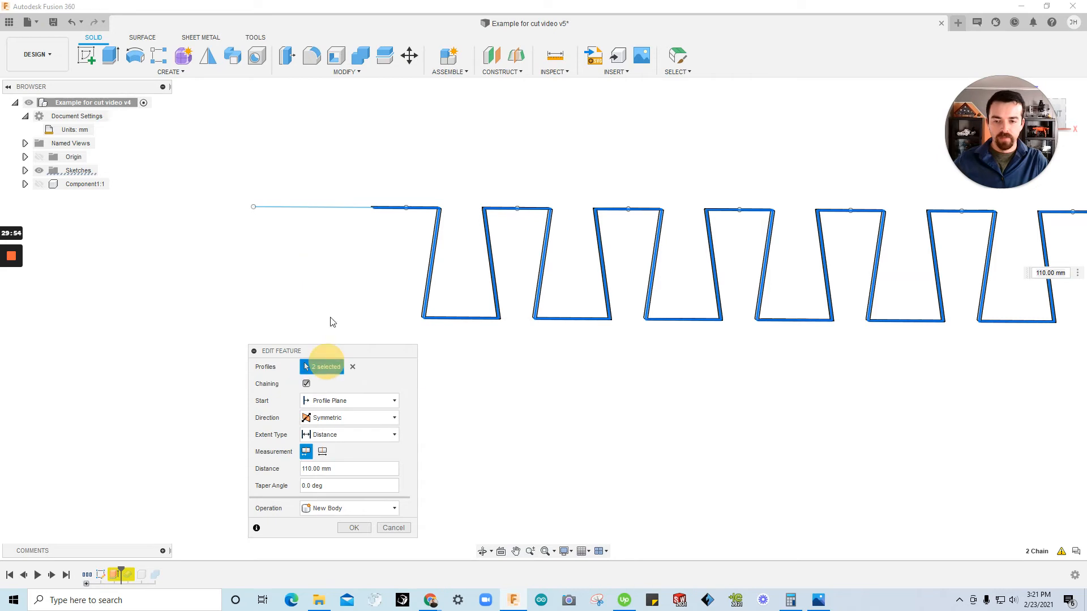
pyautogui.click(342, 208)
pyautogui.click(342, 209)
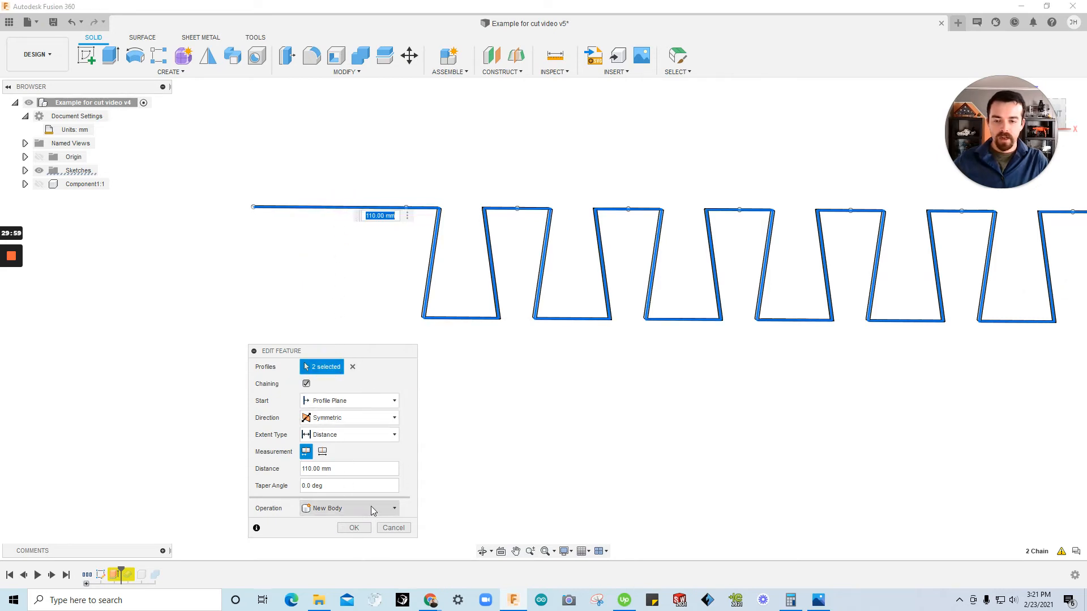
pyautogui.click(354, 528)
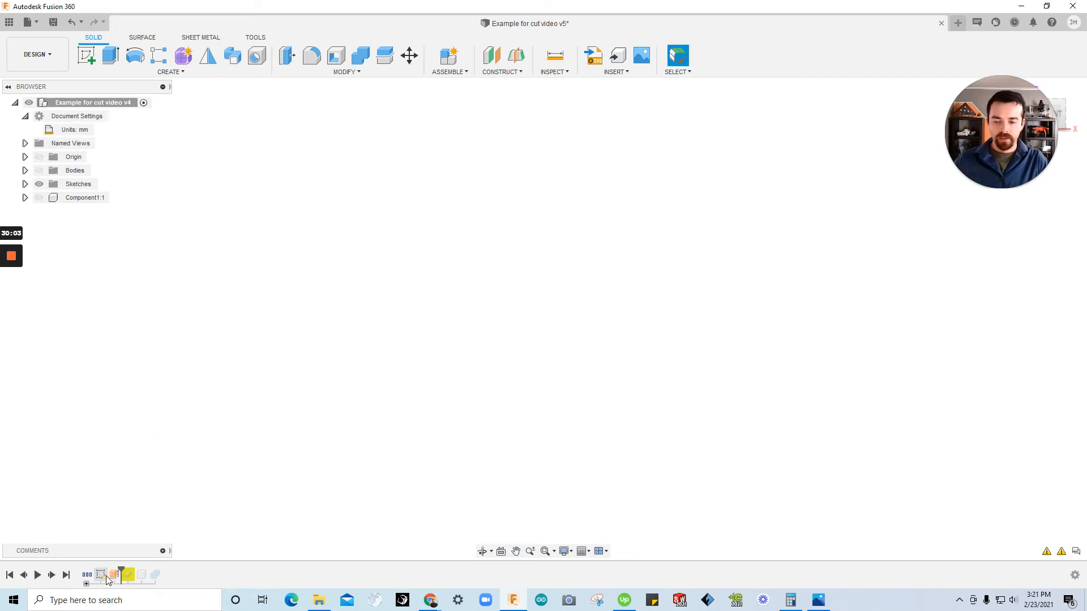
# Roll the timeline forward past the Thicken feature and show Component1:1 and the Bodies folder.
pyautogui.moveTo(121, 582); pyautogui.dragTo(128, 576)
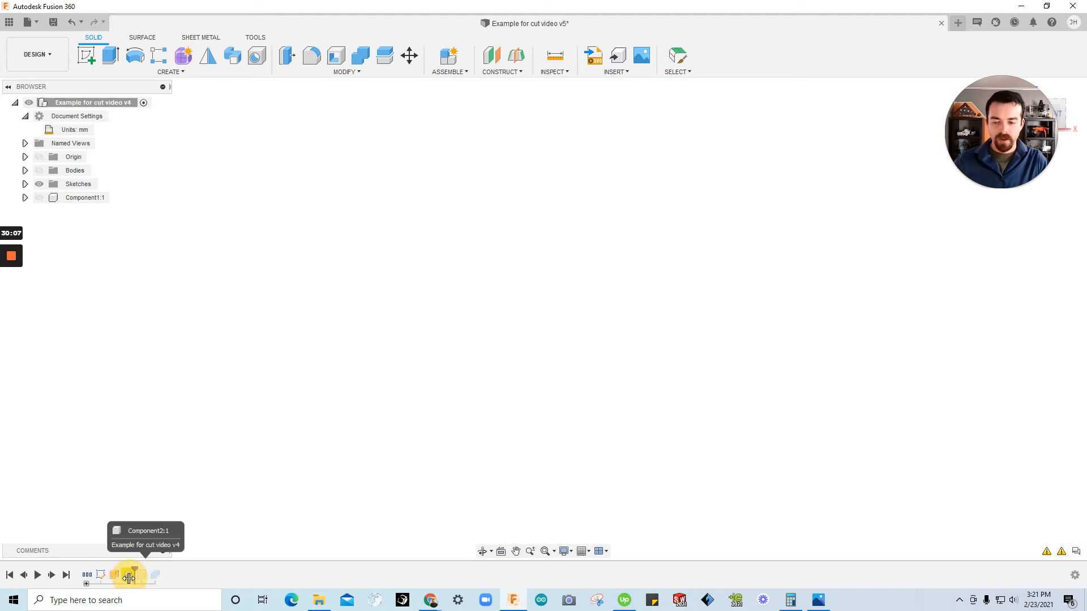
pyautogui.click(128, 575)
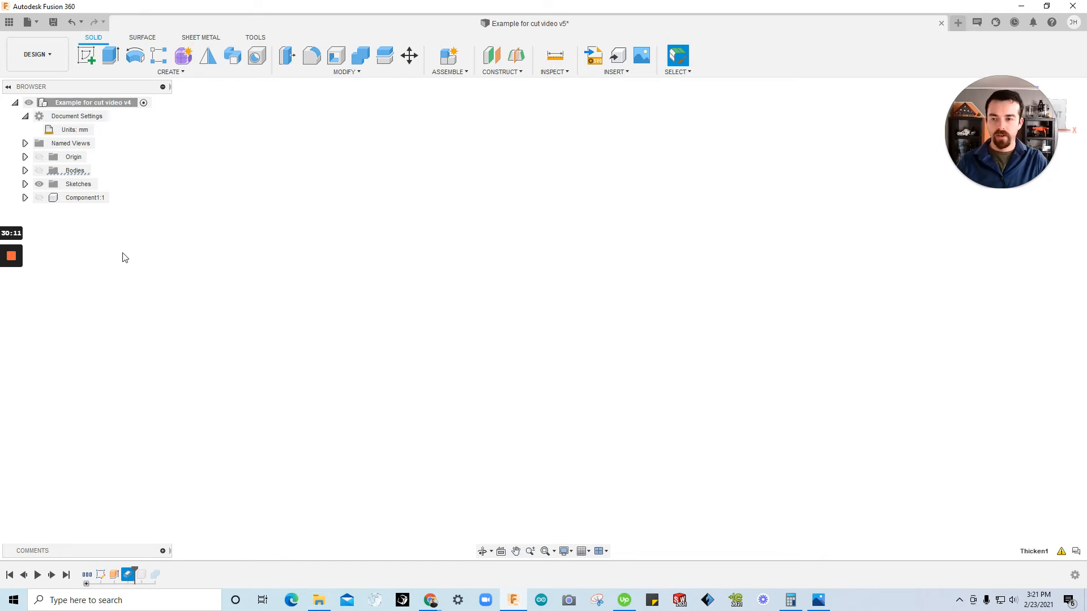
pyautogui.click(39, 198)
pyautogui.click(39, 171)
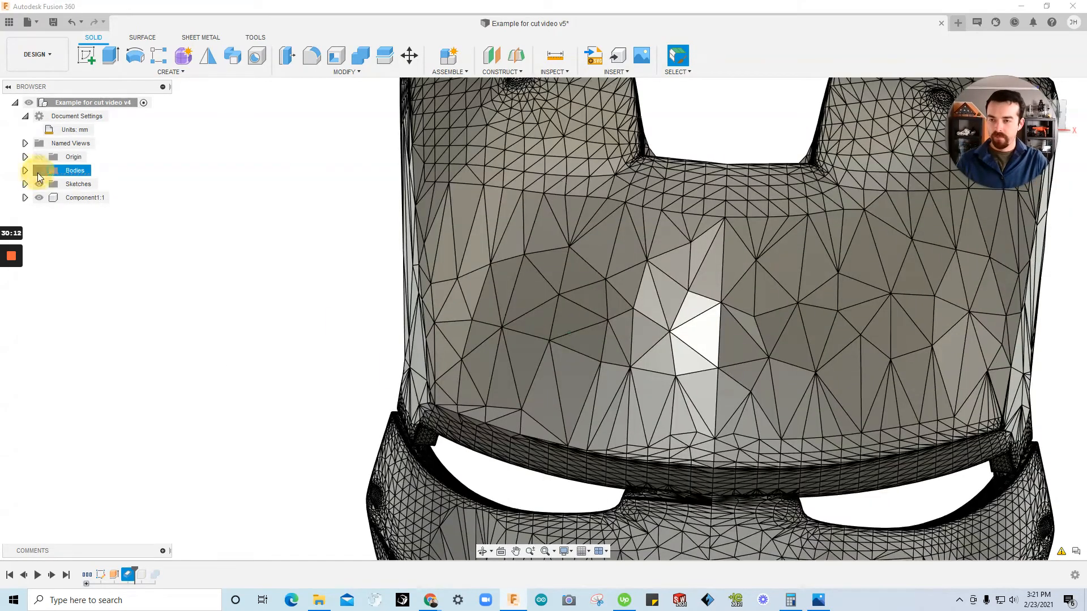
# Examine from several angles how the leftmost tooth and its flat extension meet the mask's side edge.
pyautogui.scroll(-3, 290, 188)
pyautogui.scroll(8, 383, 323)
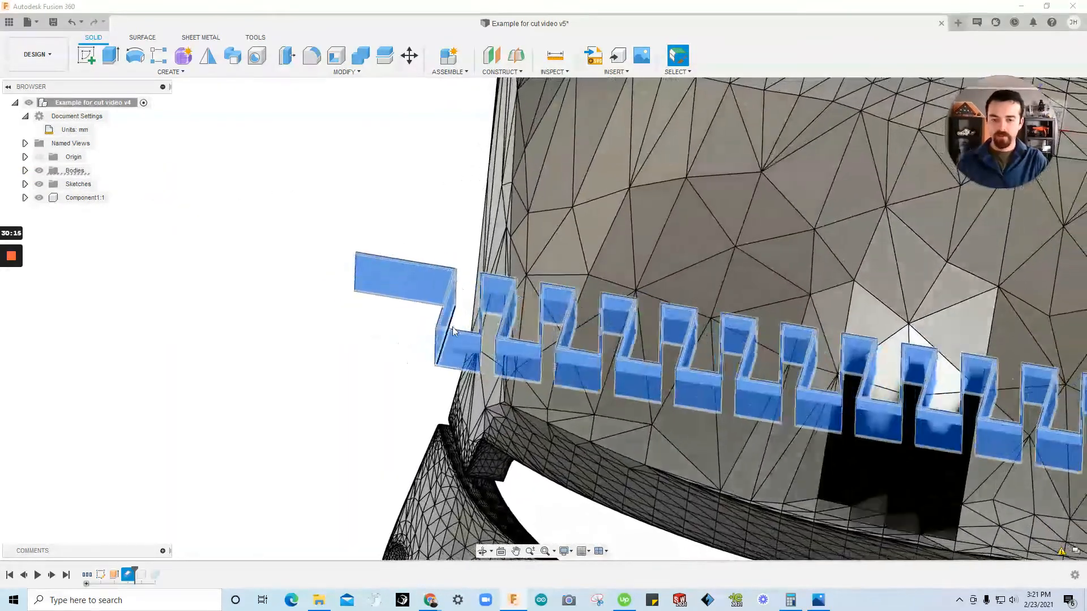
pyautogui.scroll(-2, 453, 331)
pyautogui.scroll(5, 453, 344)
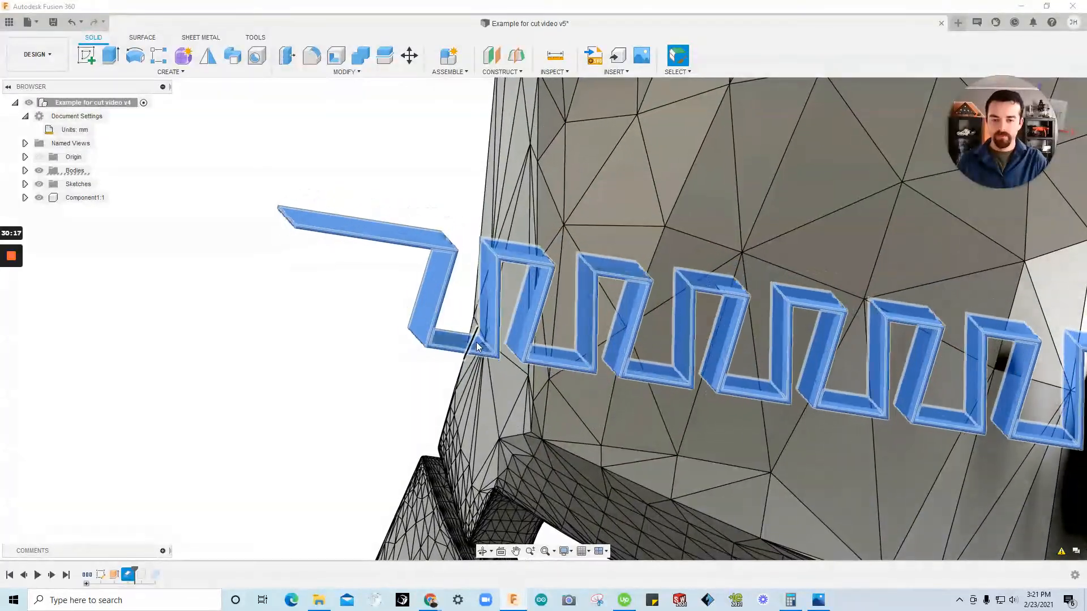
pyautogui.scroll(-5, 471, 348)
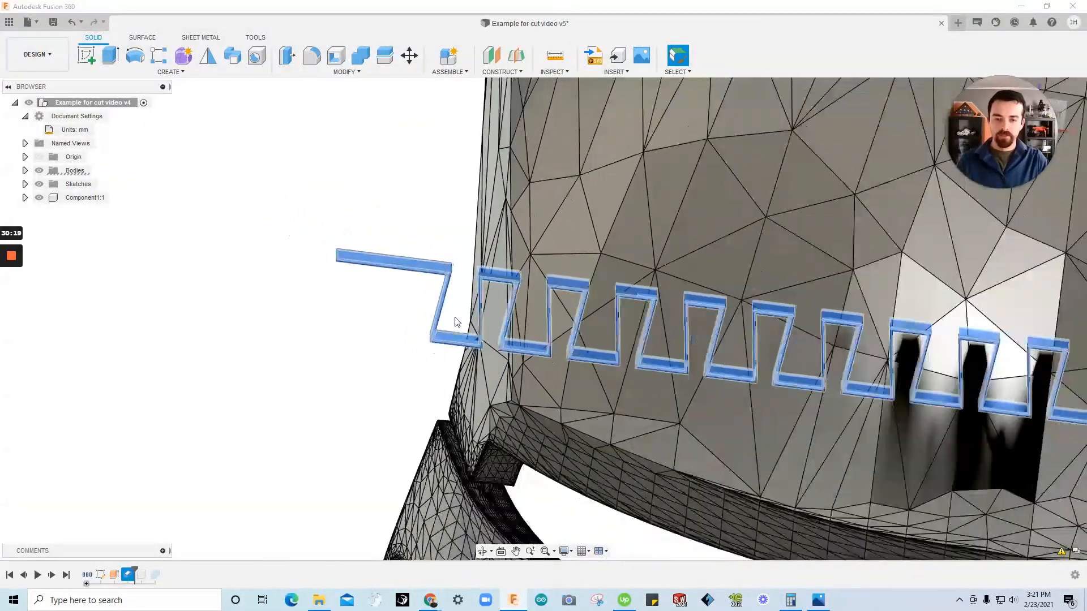
pyautogui.scroll(-2, 457, 322)
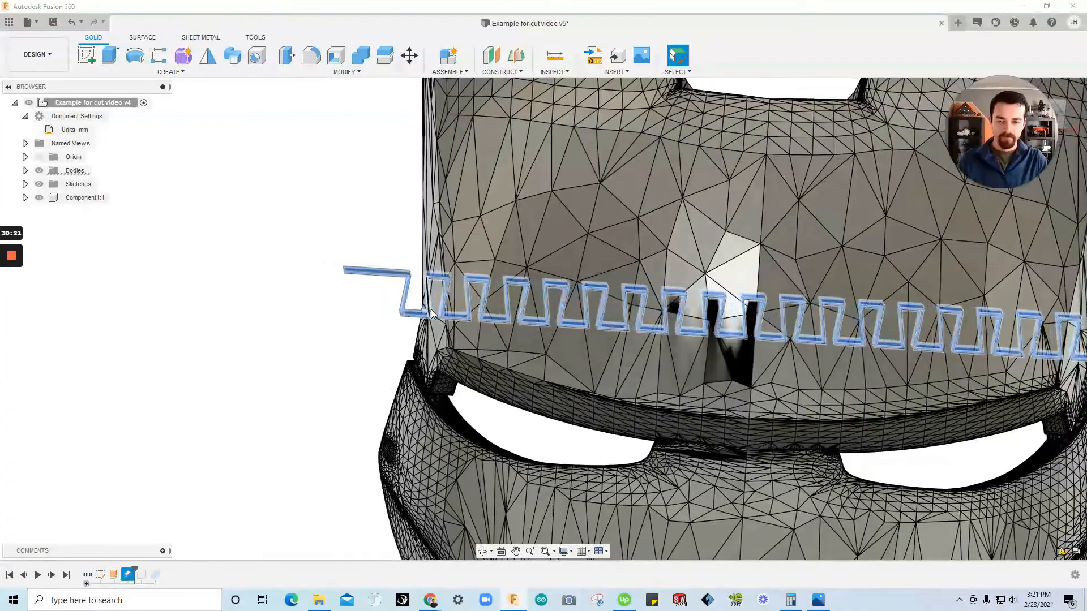
pyautogui.scroll(5, 424, 317)
pyautogui.moveTo(424, 317)
pyautogui.keyDown('shift'); pyautogui.mouseDown(button='middle')
pyautogui.moveTo(340, 284)
pyautogui.moveTo(305, 305)
pyautogui.moveTo(237, 404)
pyautogui.moveTo(269, 425)
pyautogui.moveTo(284, 383)
pyautogui.moveTo(405, 311)
pyautogui.mouseUp(button='middle'); pyautogui.keyUp('shift')
pyautogui.scroll(-5, 240, 404)
pyautogui.scroll(5, 408, 238)
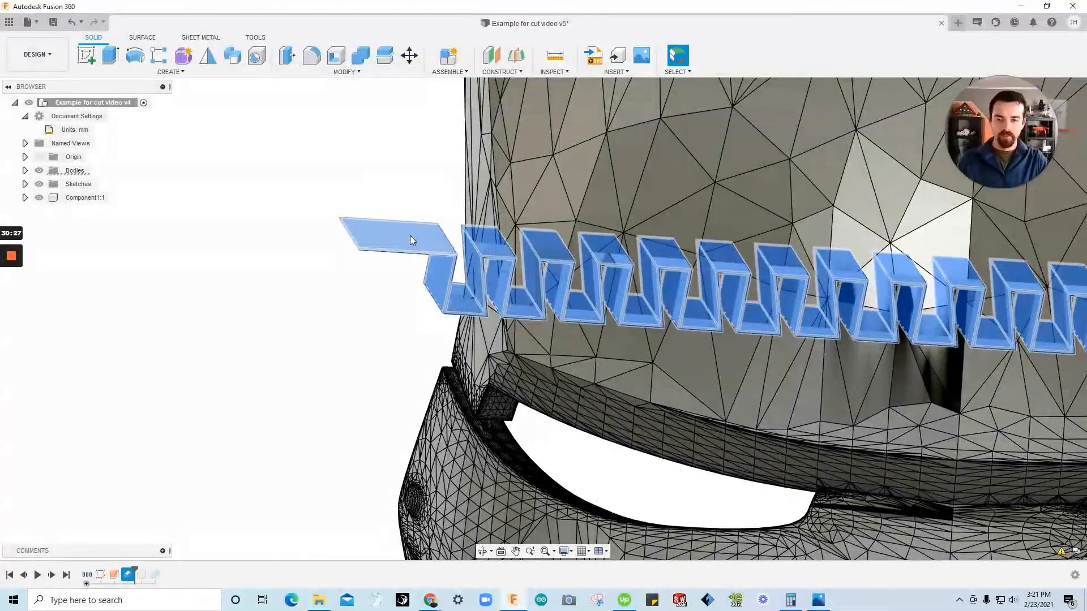
pyautogui.click(410, 236)
pyautogui.keyDown('shift'); pyautogui.moveTo(501, 255); pyautogui.dragTo(264, 529, button='middle'); pyautogui.keyUp('shift')
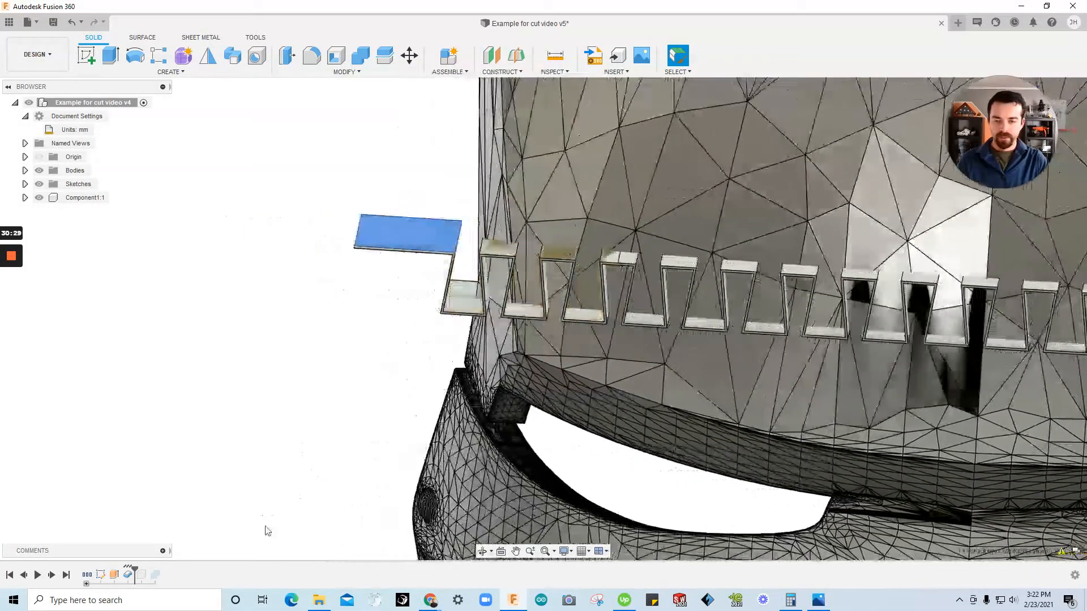
# Edit the dovetail sketch and delete the outermost left tooth's lines together with the horizontal line extending outward from it.
pyautogui.click(101, 575)
pyautogui.rightClick(102, 575)
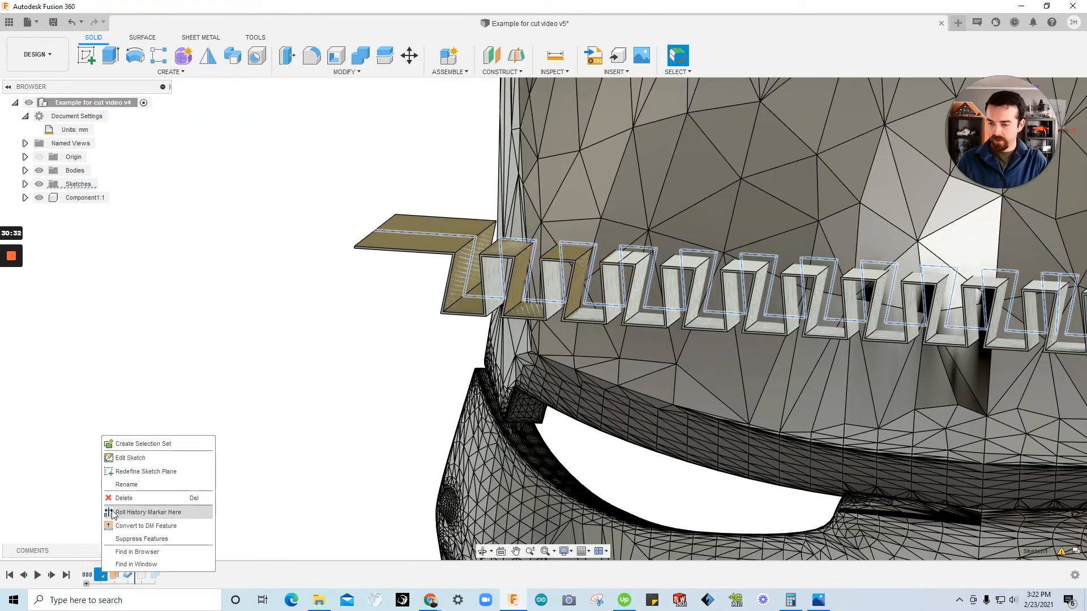
pyautogui.click(127, 456)
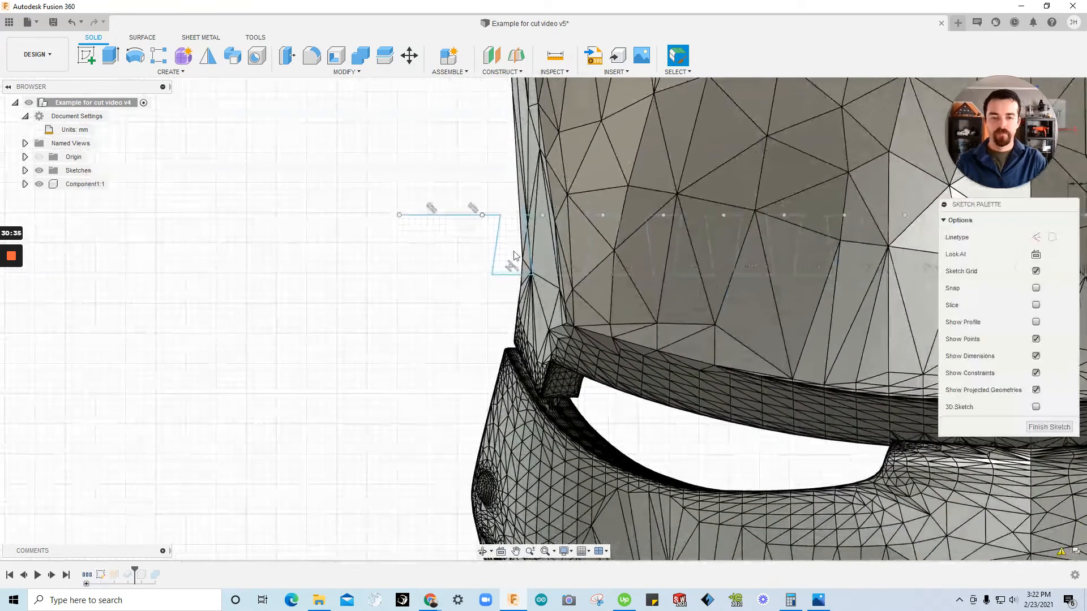
pyautogui.scroll(3, 530, 237)
pyautogui.click(525, 247)
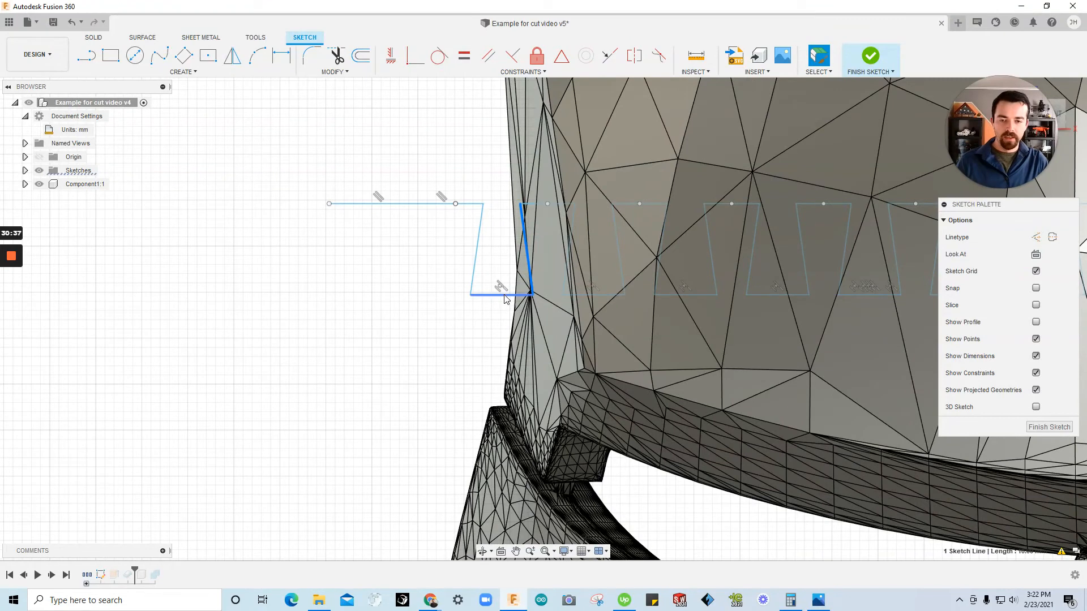
pyautogui.click(464, 204)
pyautogui.click(428, 204)
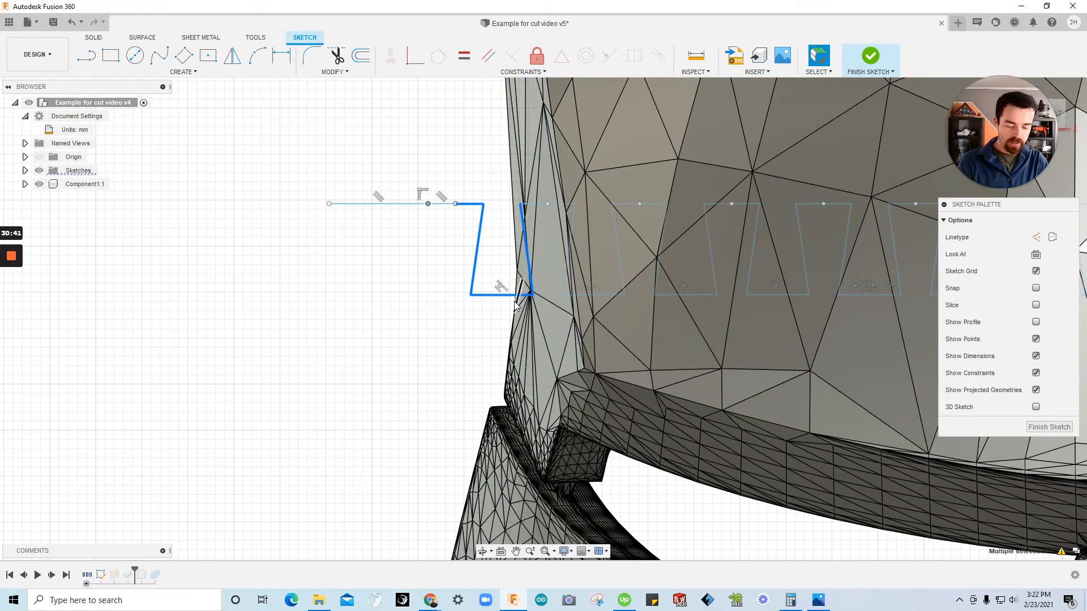
pyautogui.press('Delete')
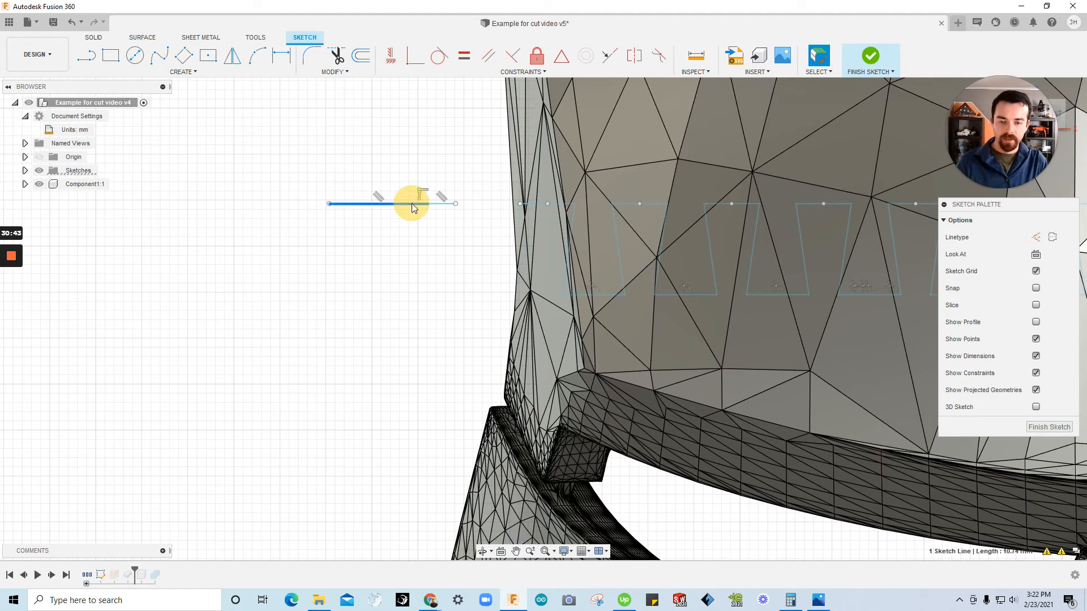
pyautogui.press('Delete')
pyautogui.click(439, 204)
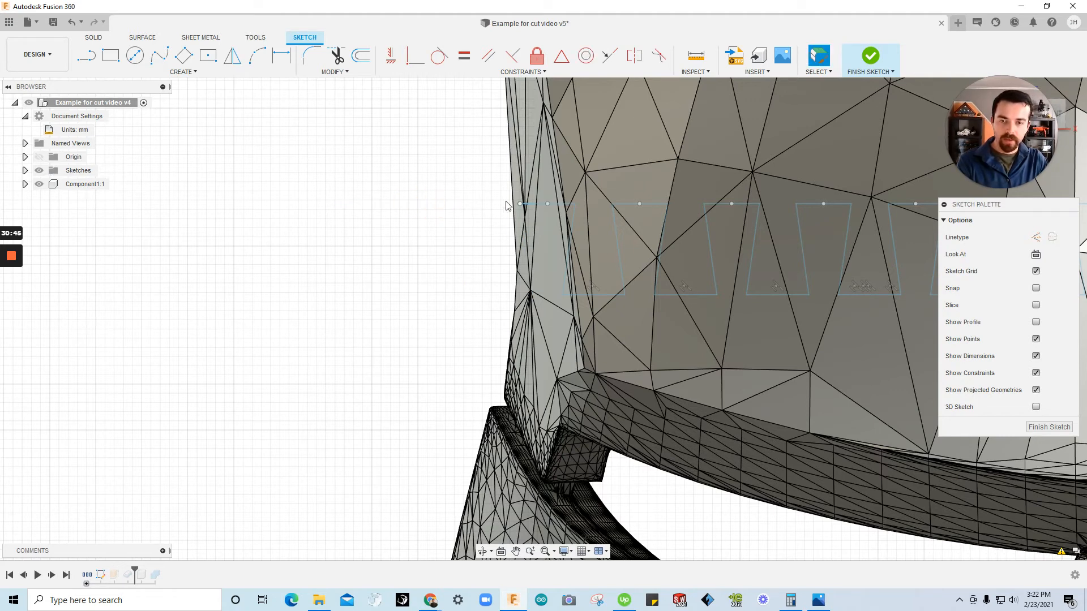
# Draw a horizontal line from the open left end of the tooth row outward past the mask edge, and finish the sketch.
pyautogui.moveTo(521, 204); pyautogui.dragTo(322, 203)
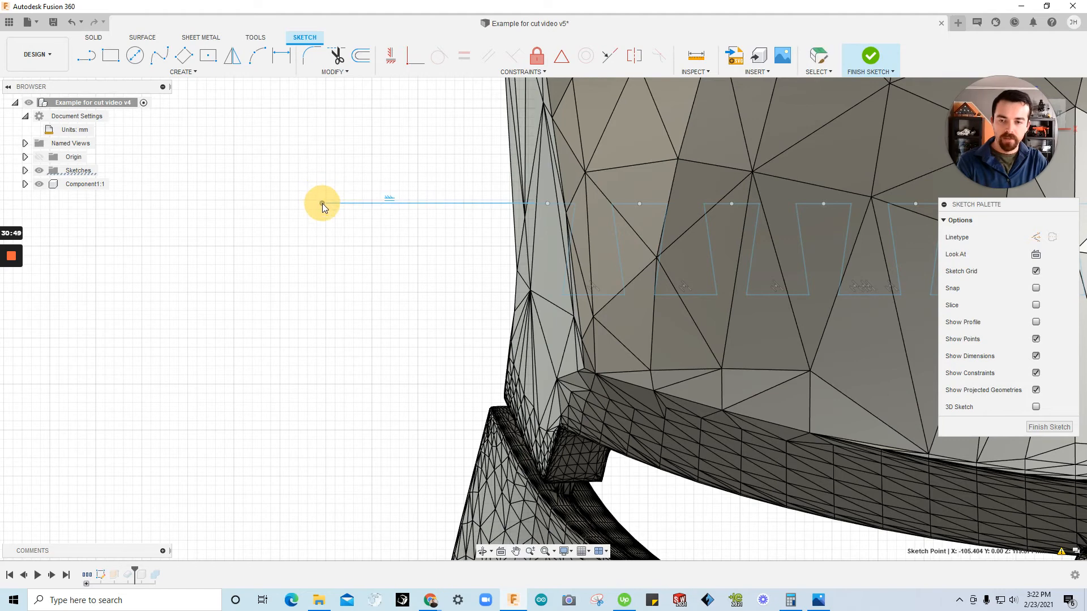
pyautogui.click(365, 208)
pyautogui.keyDown('shift'); pyautogui.moveTo(401, 289); pyautogui.dragTo(794, 324, button='middle'); pyautogui.keyUp('shift')
pyautogui.click(1049, 426)
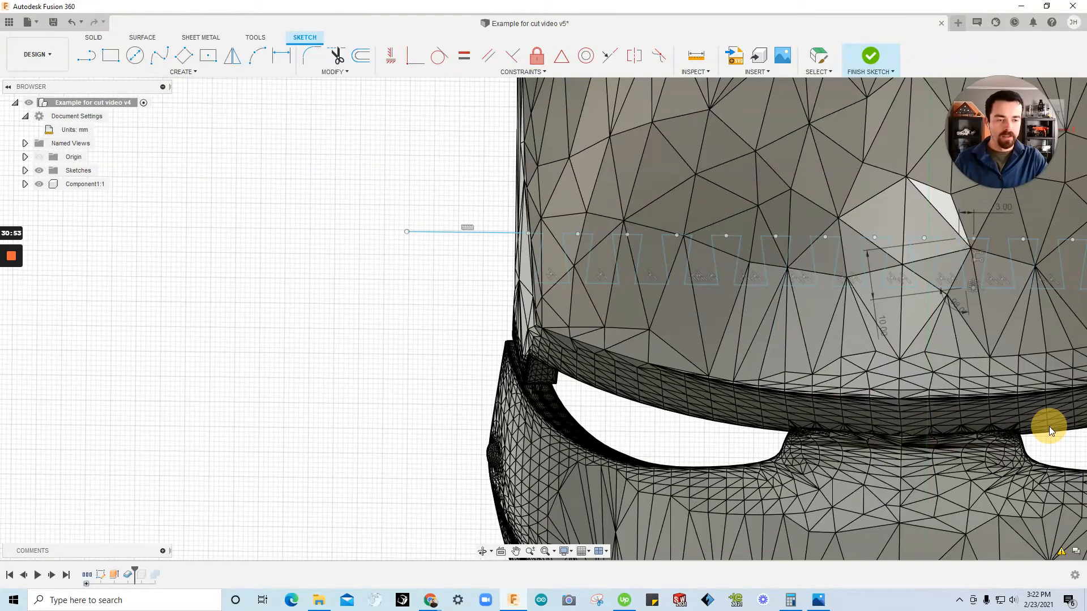
pyautogui.click(356, 445)
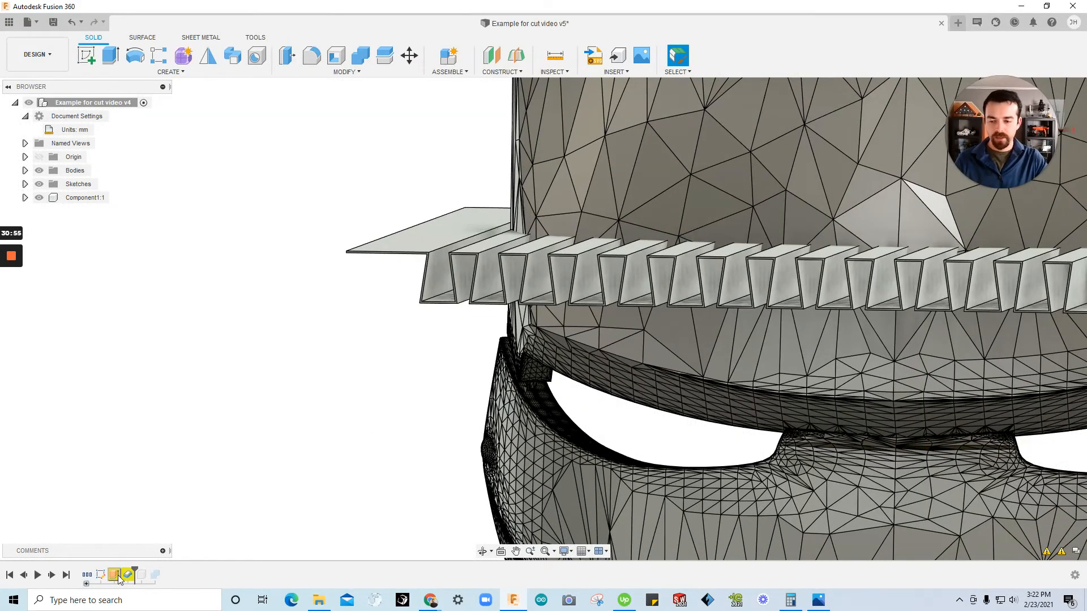
# Edit the dovetail extrusion to add the new horizontal line to its profiles, and roll the timeline forward past the Component2:1 feature.
pyautogui.rightClick(118, 577)
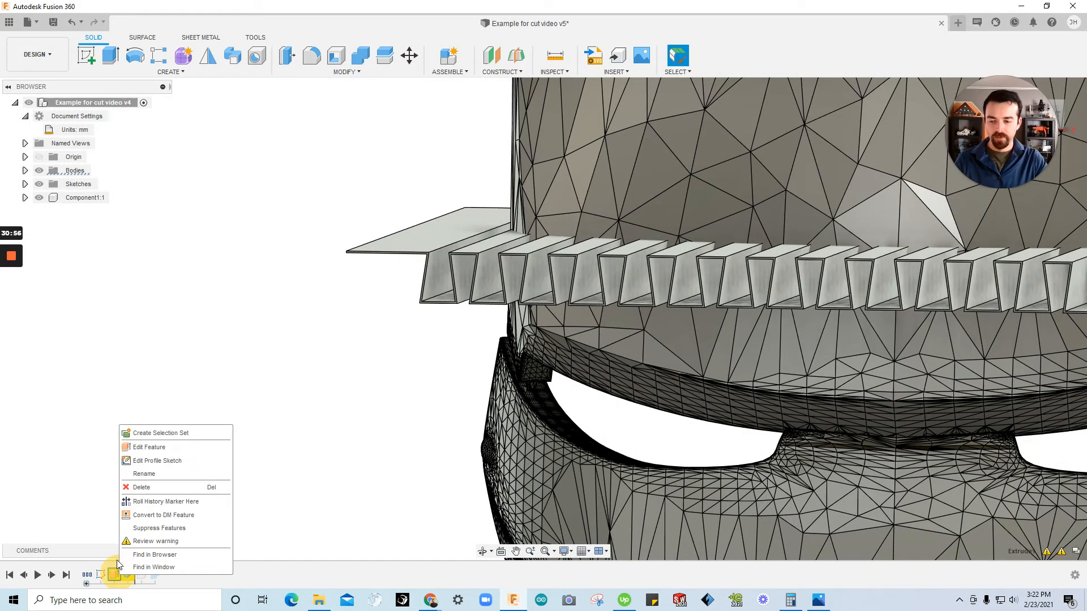
pyautogui.click(132, 448)
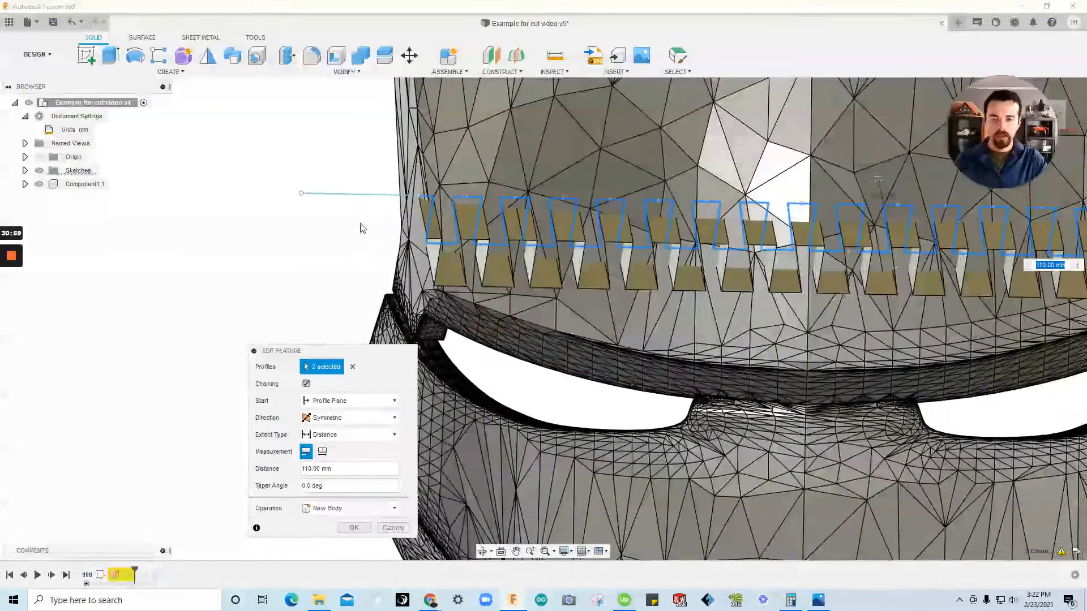
pyautogui.click(315, 369)
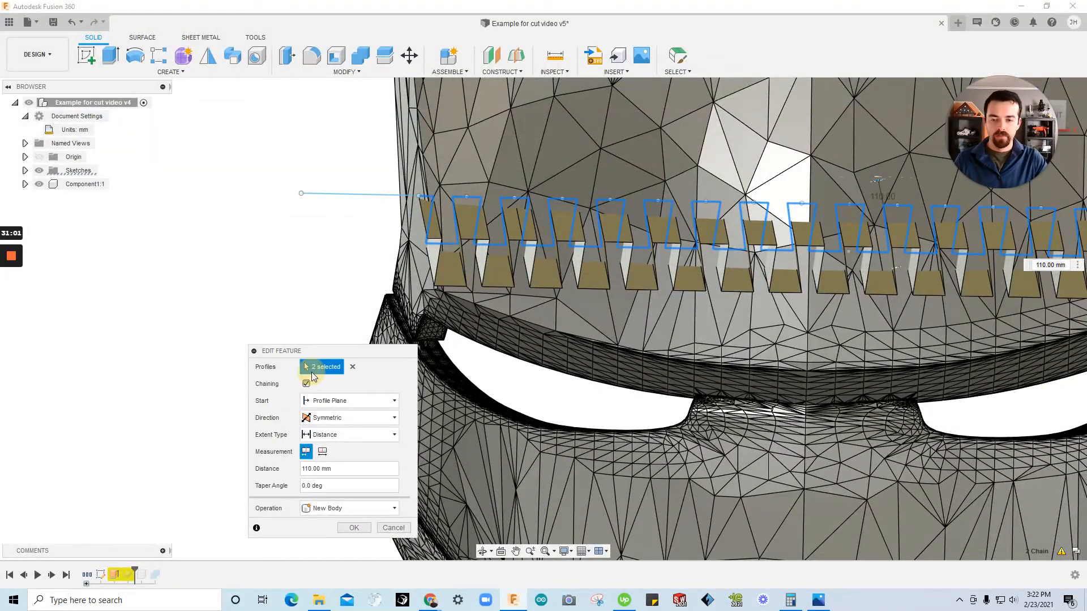
pyautogui.click(391, 196)
pyautogui.keyDown('shift'); pyautogui.moveTo(351, 486); pyautogui.dragTo(443, 234, button='middle'); pyautogui.keyUp('shift')
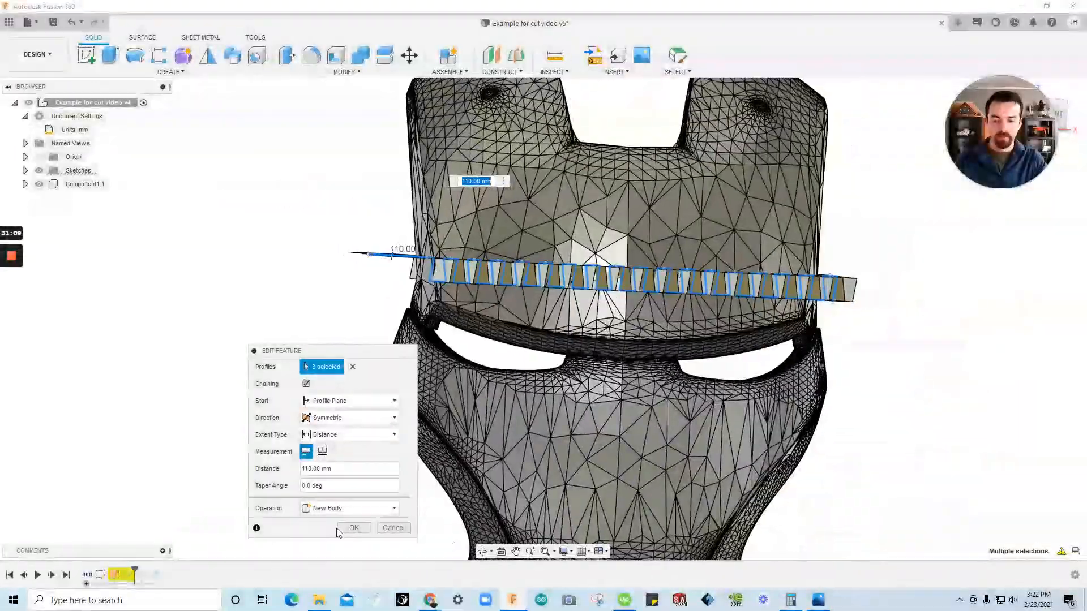
pyautogui.click(351, 528)
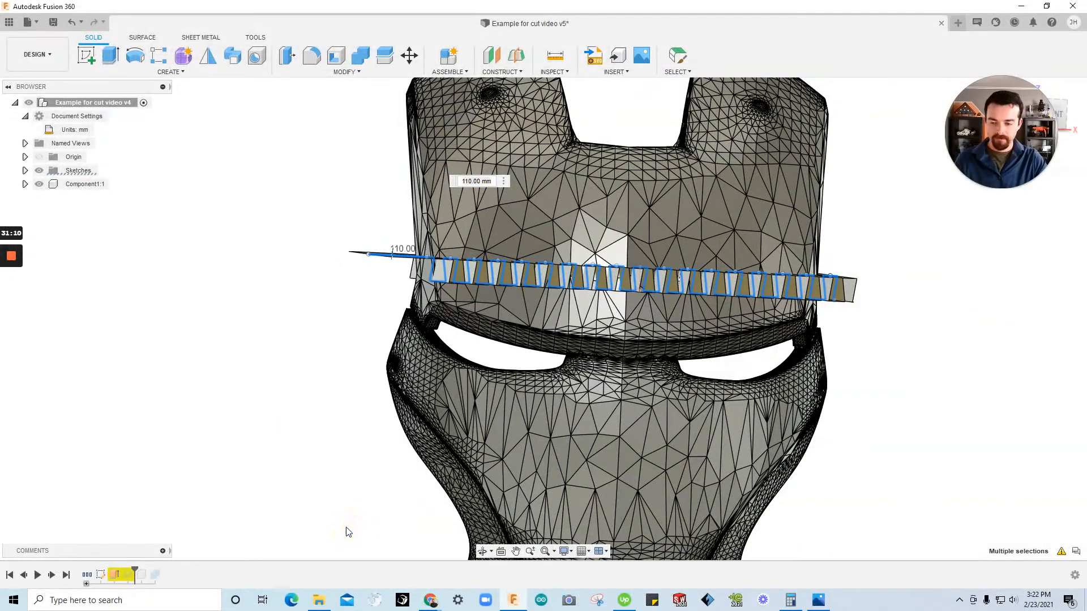
pyautogui.click(51, 576)
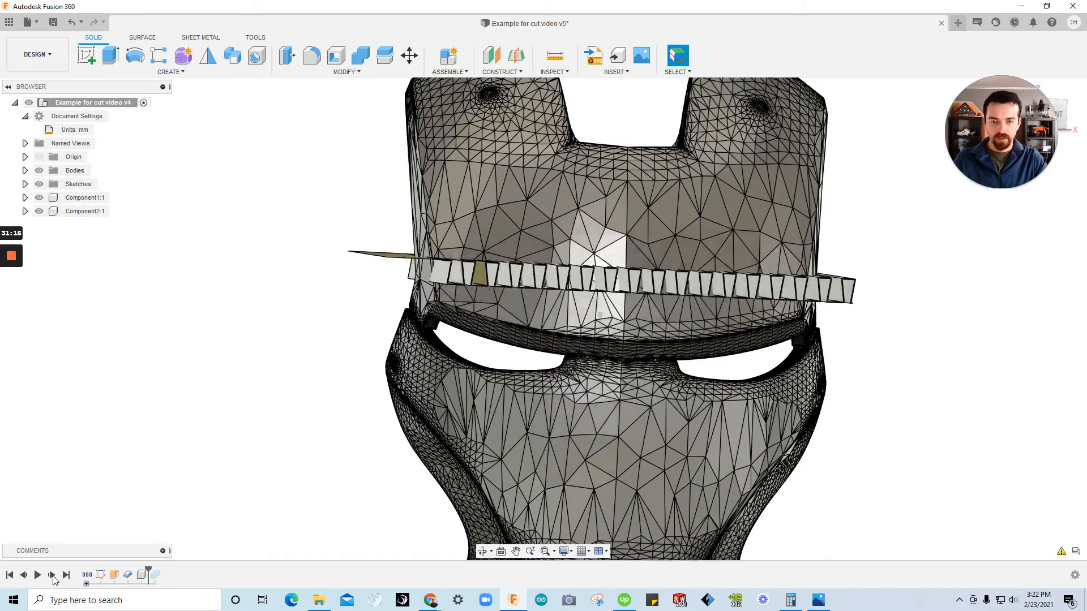
pyautogui.scroll(5, 440, 248)
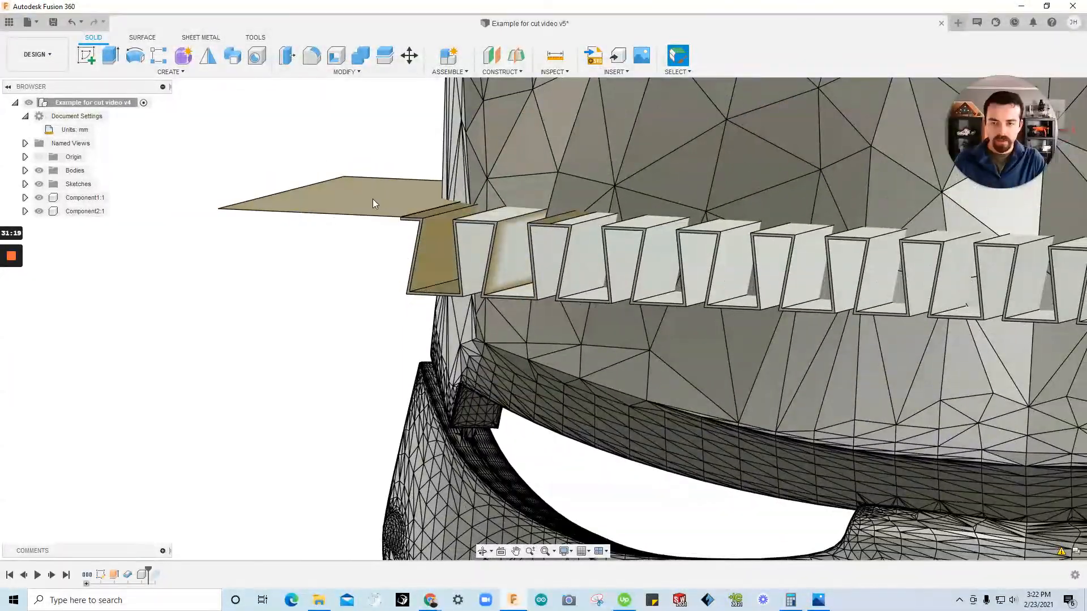
pyautogui.click(372, 203)
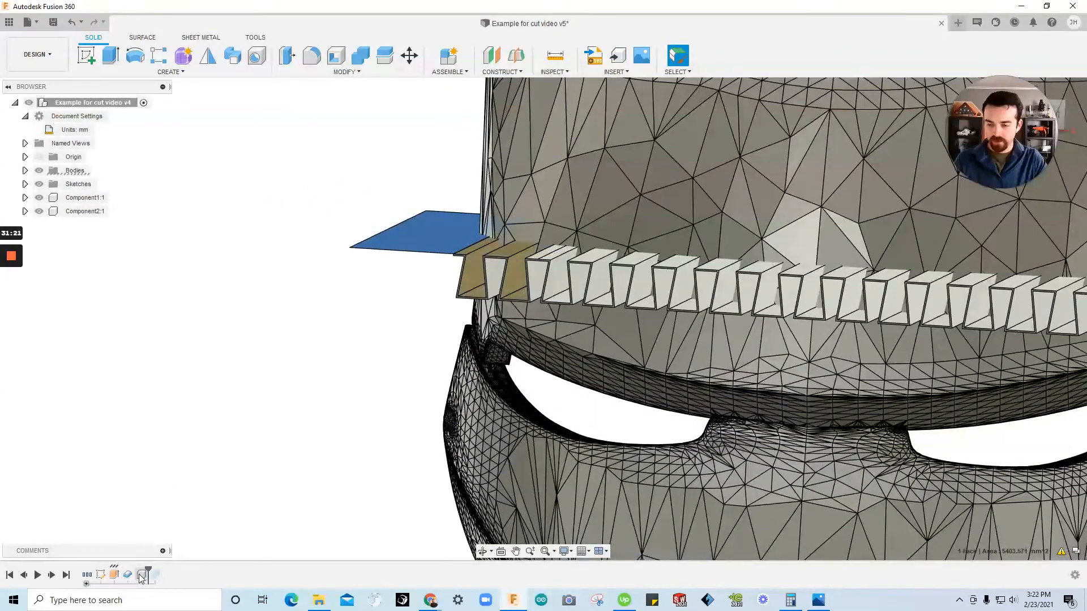
pyautogui.click(141, 575)
pyautogui.rightClick(141, 576)
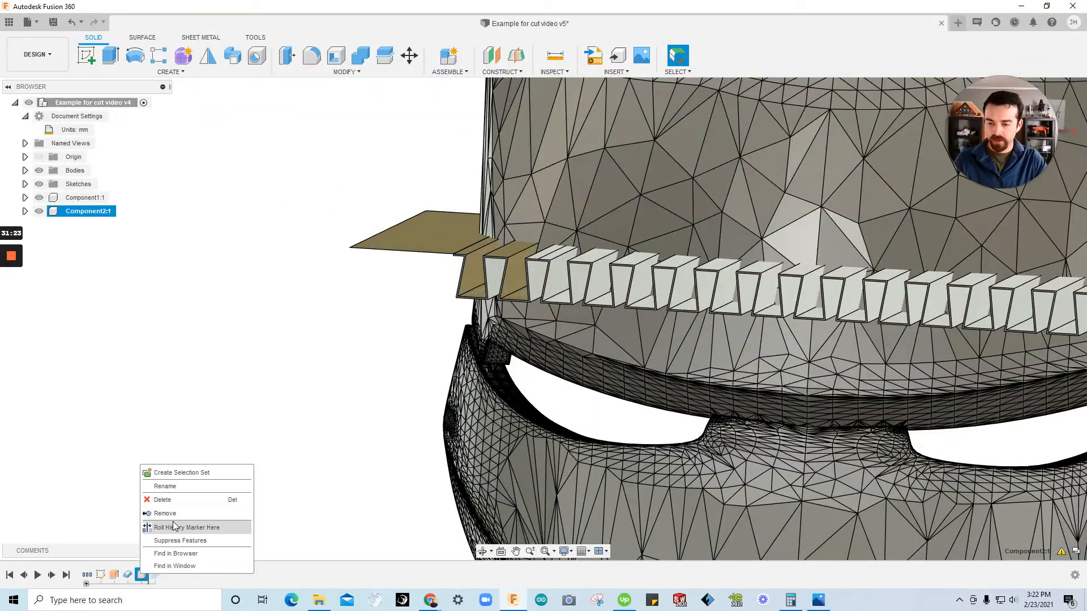
pyautogui.click(178, 378)
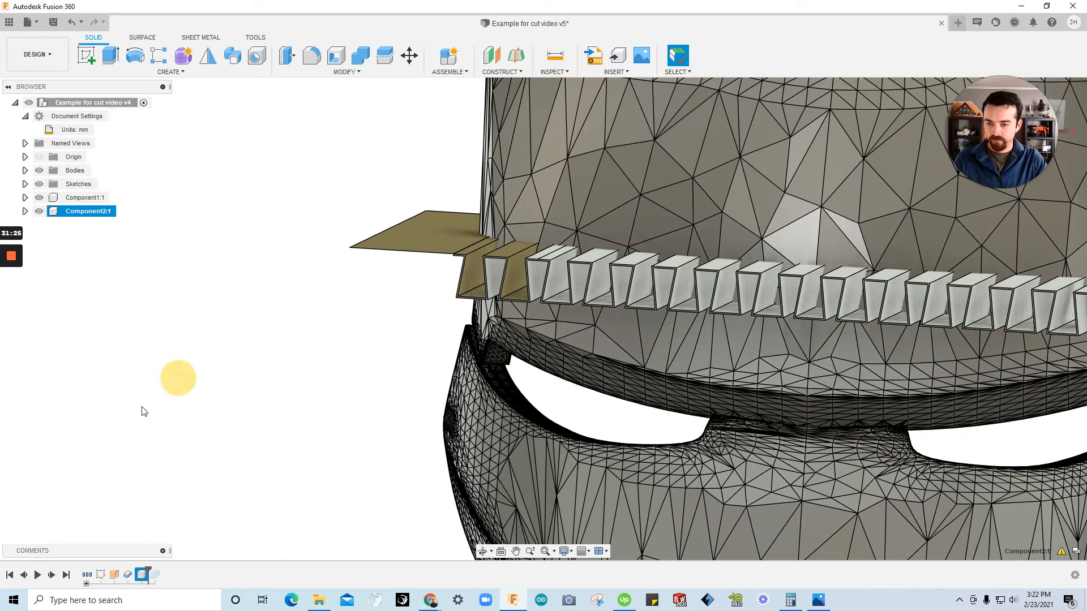
pyautogui.rightClick(142, 573)
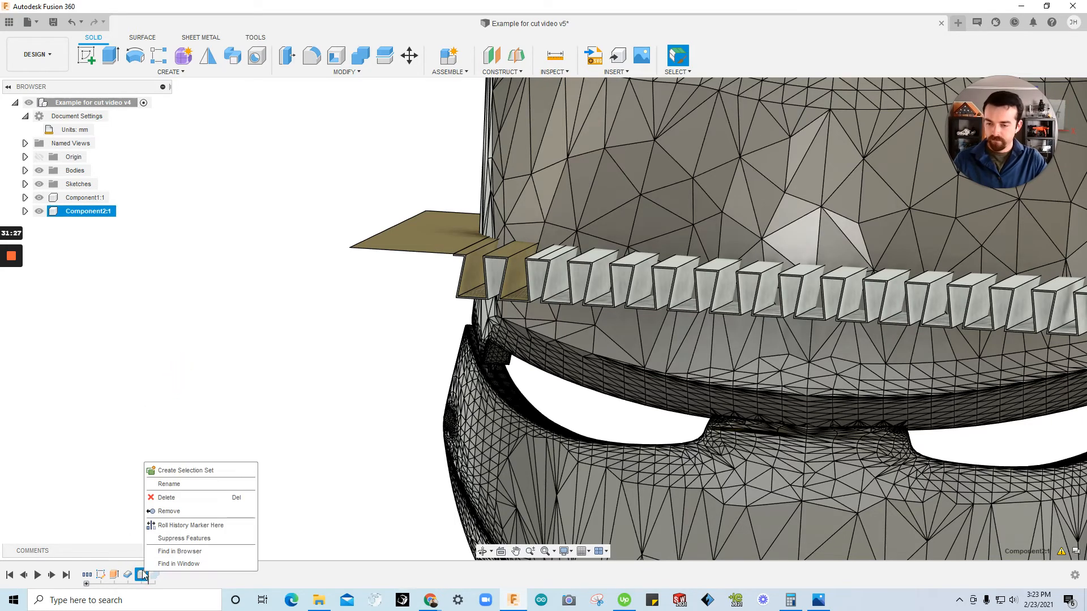
pyautogui.click(118, 466)
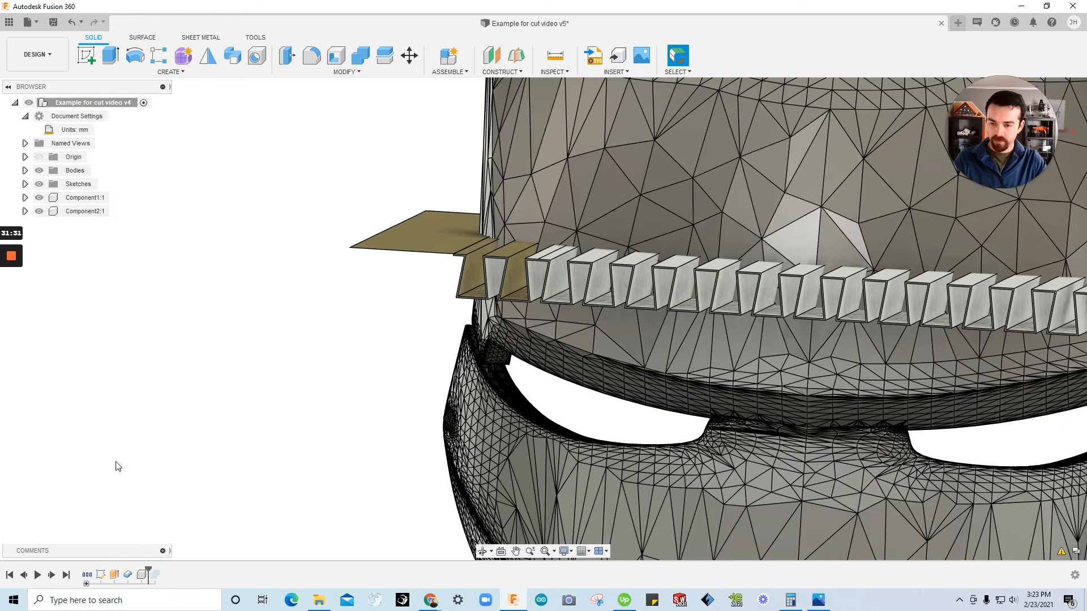
# Try suppressing the Component2:1 feature in the timeline, and unsuppress it again.
pyautogui.rightClick(142, 574)
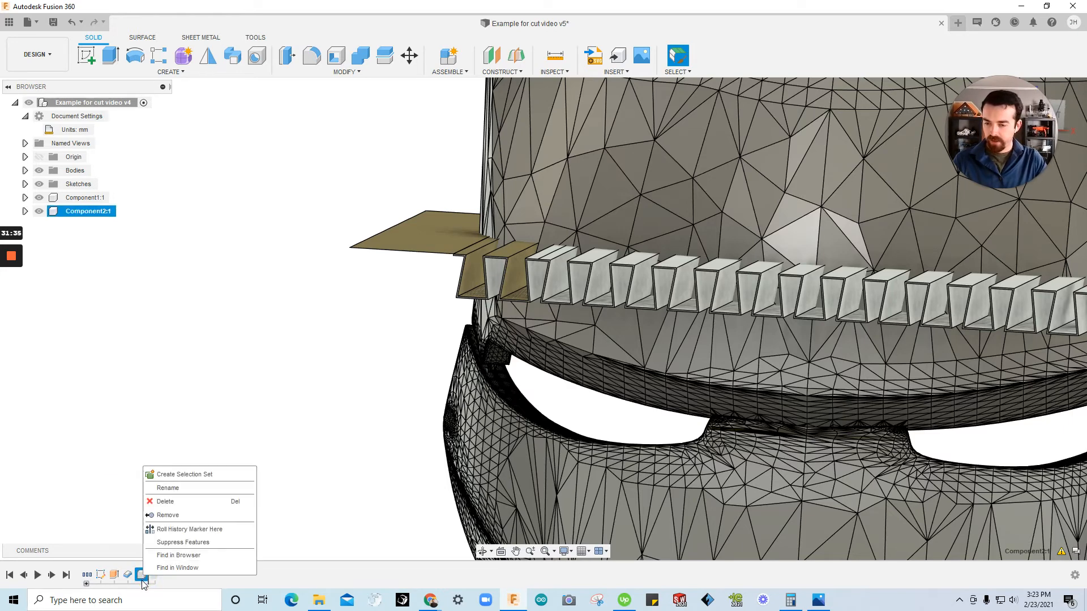
pyautogui.click(163, 545)
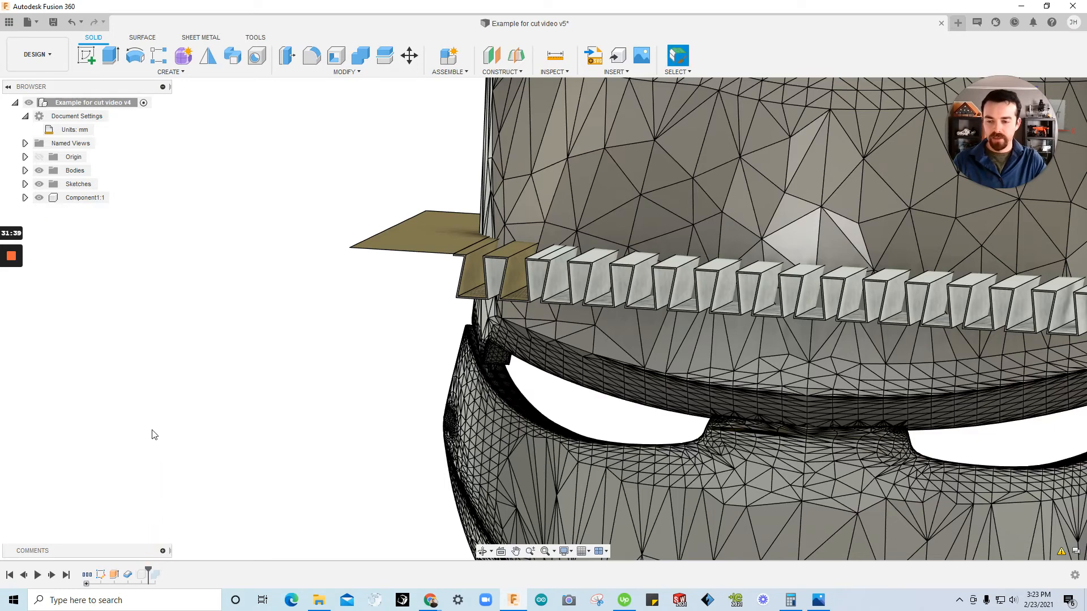
pyautogui.scroll(-3, 150, 402)
pyautogui.keyDown('shift'); pyautogui.moveTo(266, 422); pyautogui.dragTo(177, 480, button='middle'); pyautogui.keyUp('shift')
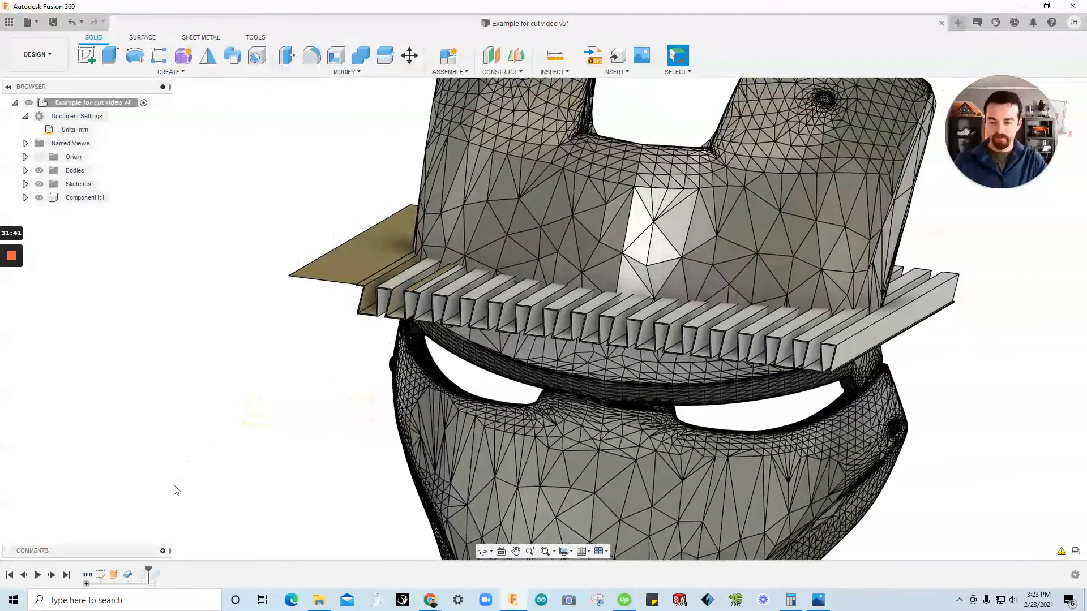
pyautogui.rightClick(129, 573)
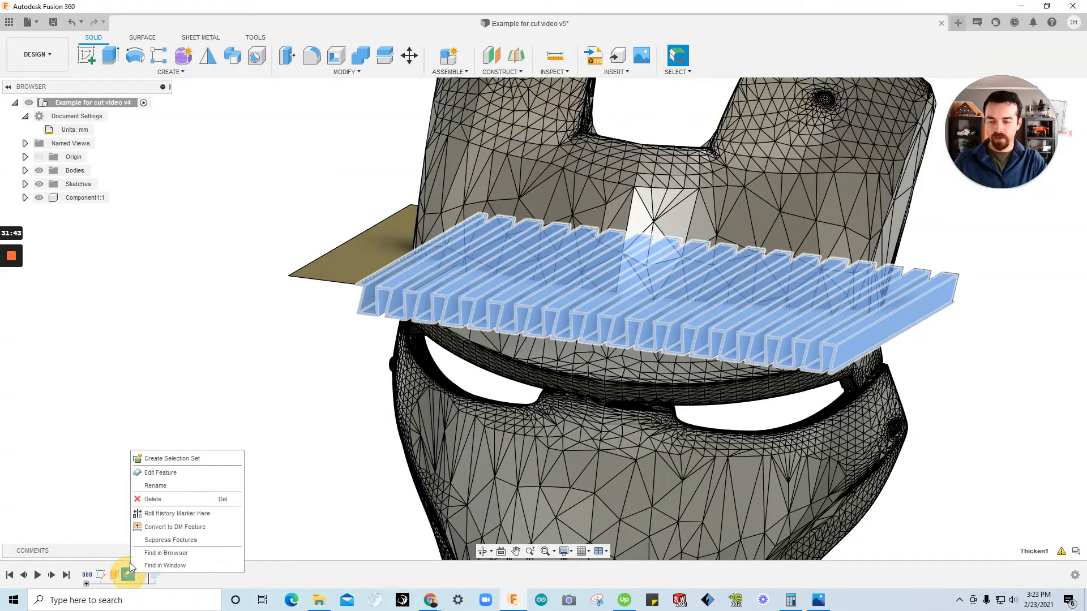
pyautogui.click(92, 481)
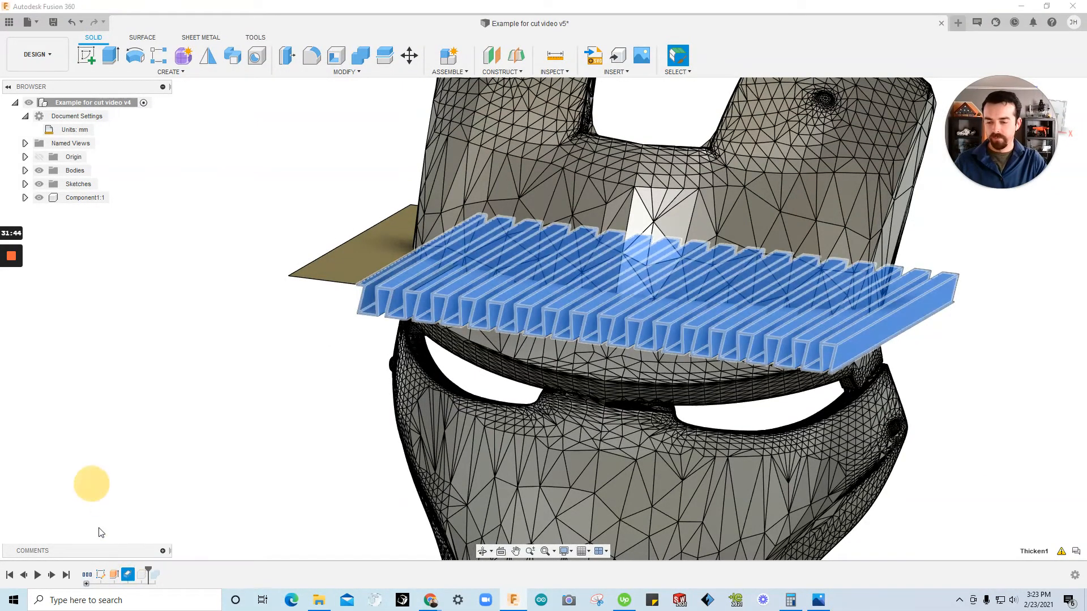
pyautogui.rightClick(142, 574)
pyautogui.click(180, 543)
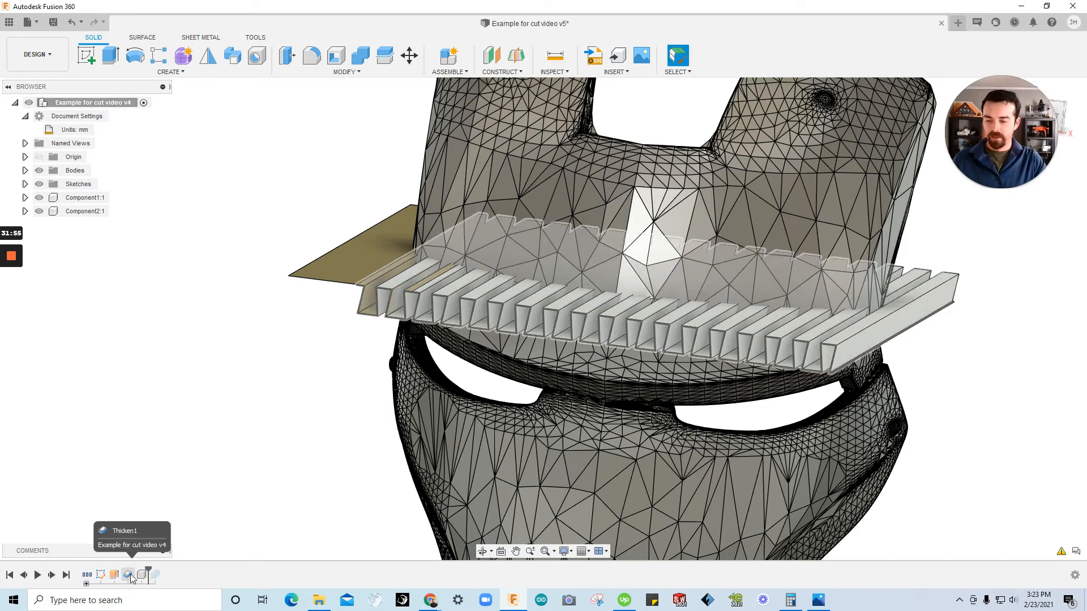
# Edit the Thicken feature to include the flat extension's surface beside the first tooth, keeping the 0.35 mm one-sided new body.
pyautogui.click(129, 575)
pyautogui.rightClick(129, 576)
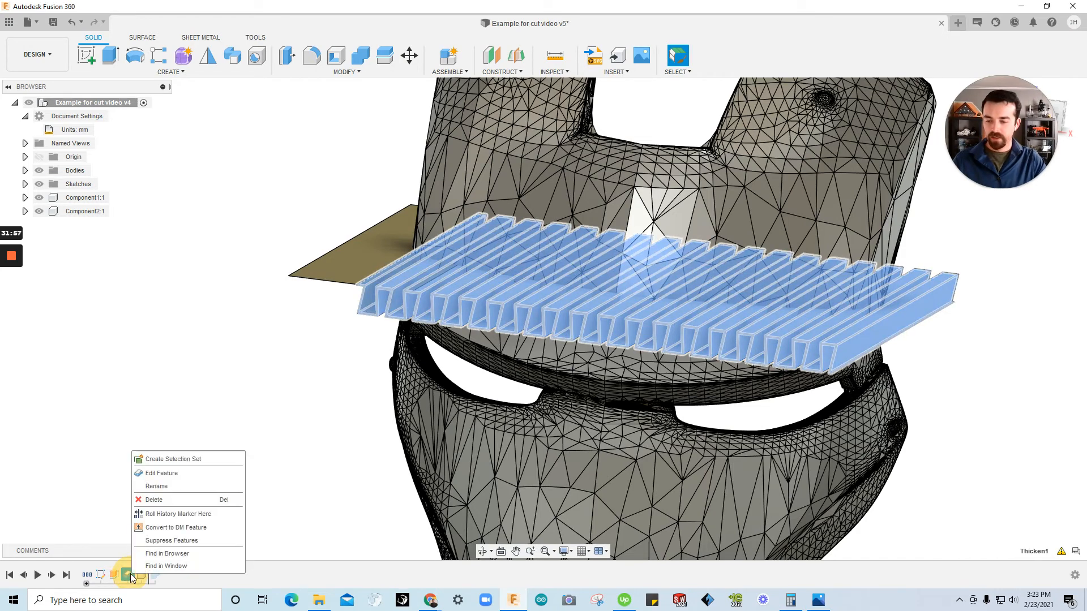
pyautogui.click(158, 473)
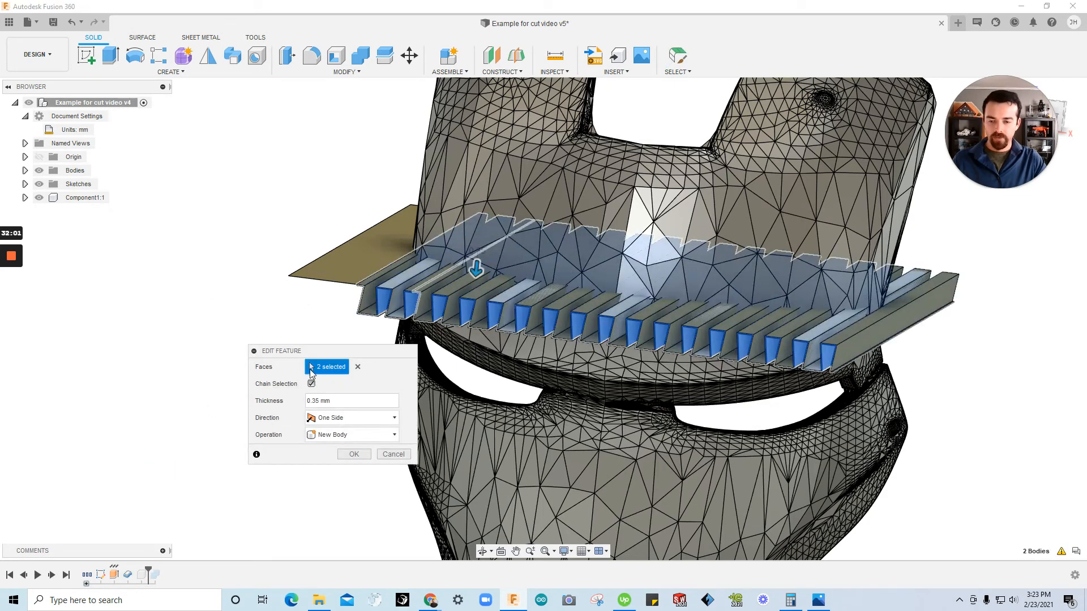
pyautogui.click(340, 273)
pyautogui.scroll(8, 368, 321)
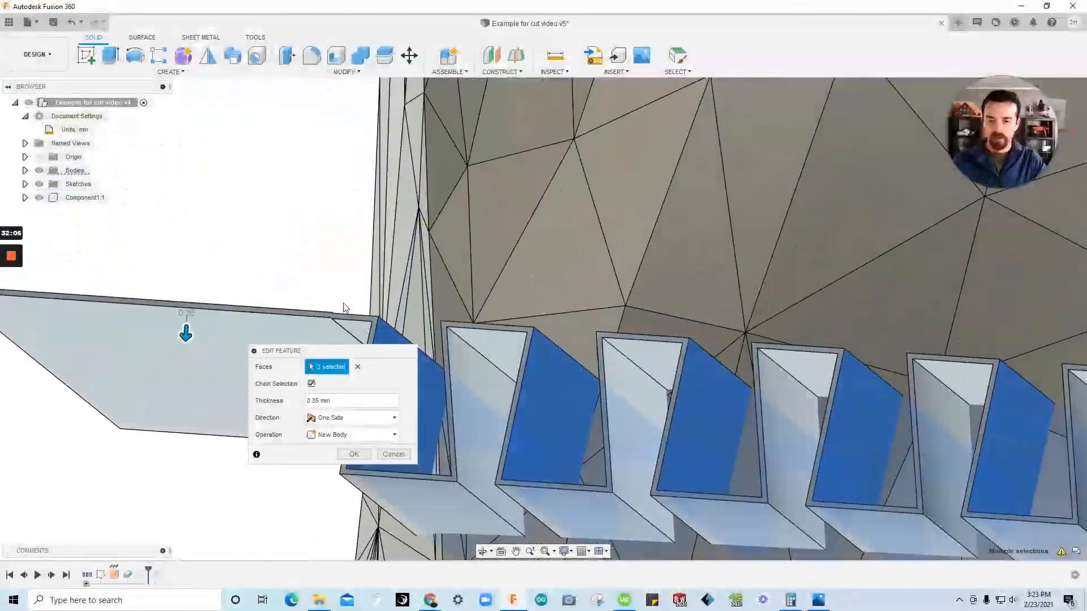
pyautogui.scroll(-6, 336, 308)
pyautogui.scroll(7, 402, 308)
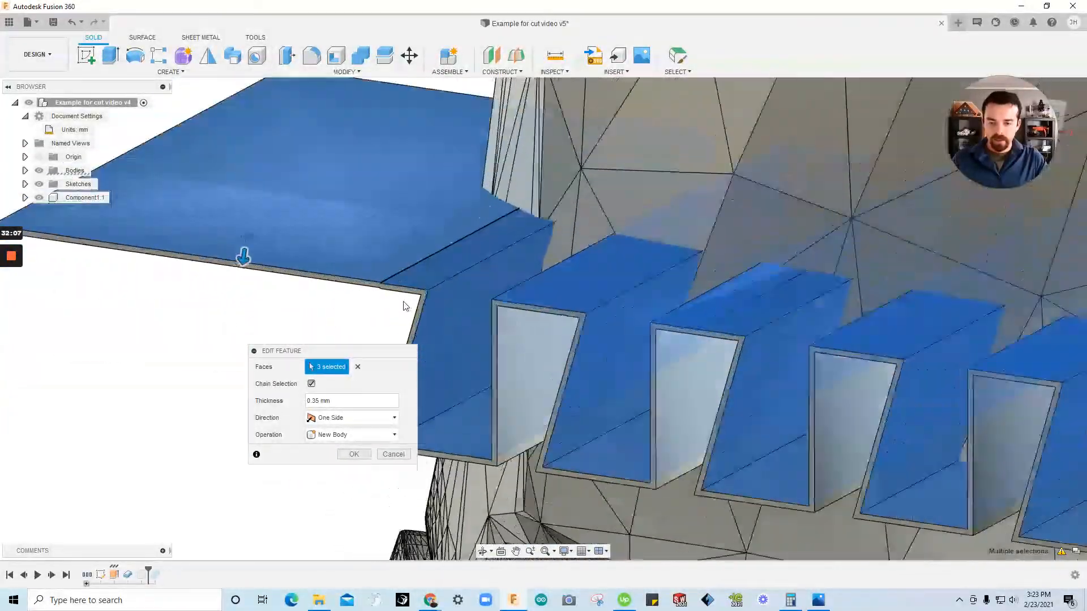
pyautogui.keyDown('shift'); pyautogui.moveTo(371, 286); pyautogui.dragTo(511, 351, button='middle'); pyautogui.keyUp('shift')
pyautogui.click(354, 454)
# Roll the timeline forward to its end so the last feature is recomputed with the extended tooth body.
pyautogui.scroll(-5, 392, 434)
pyautogui.keyDown('shift'); pyautogui.moveTo(388, 345); pyautogui.dragTo(192, 541, button='middle'); pyautogui.keyUp('shift')
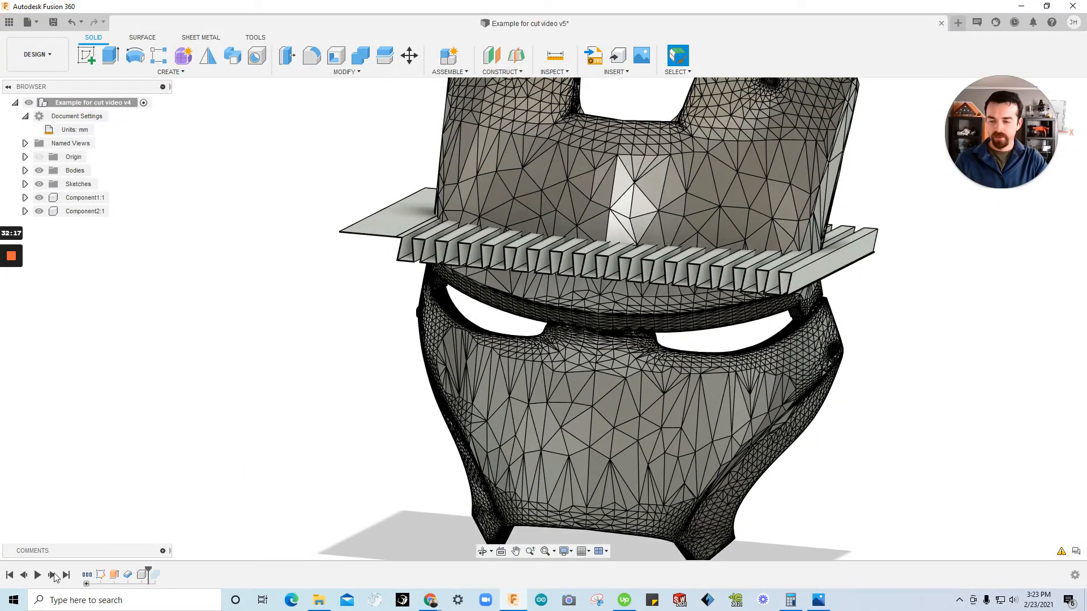
pyautogui.click(340, 422)
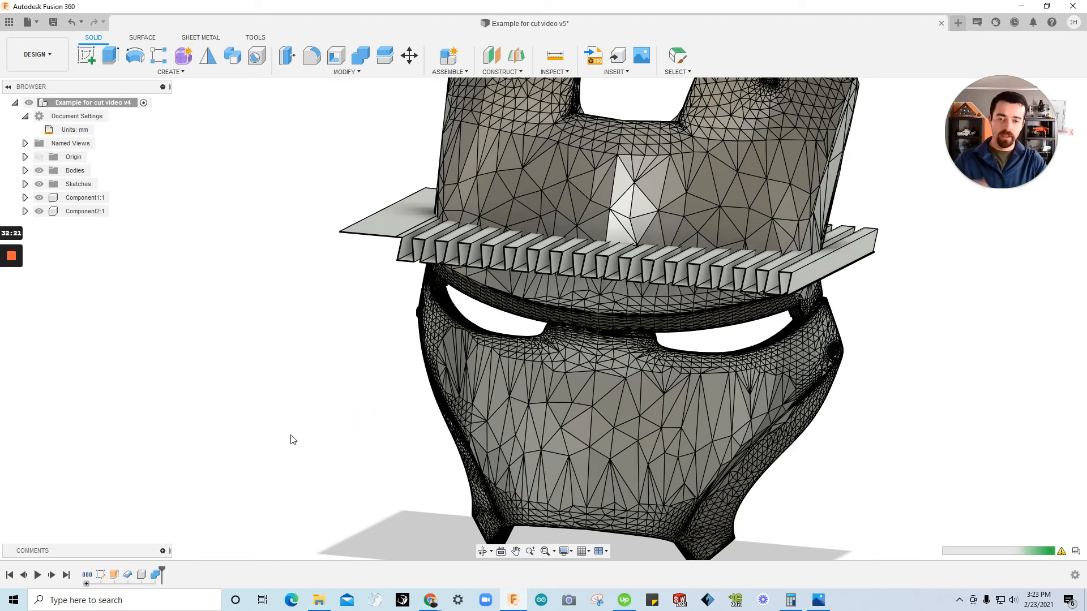
pyautogui.moveTo(13, 257)
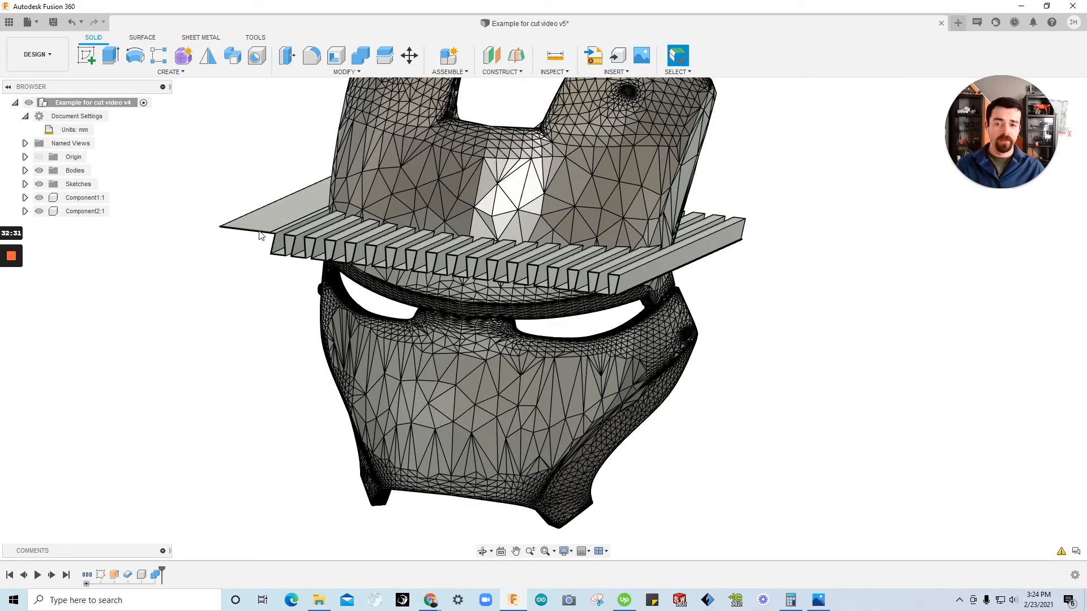
# Hide Component1:1 and the Bodies folder, and inspect the dovetail cut lines across the mask's forehead.
pyautogui.scroll(5, 237, 226)
pyautogui.scroll(-5, 235, 230)
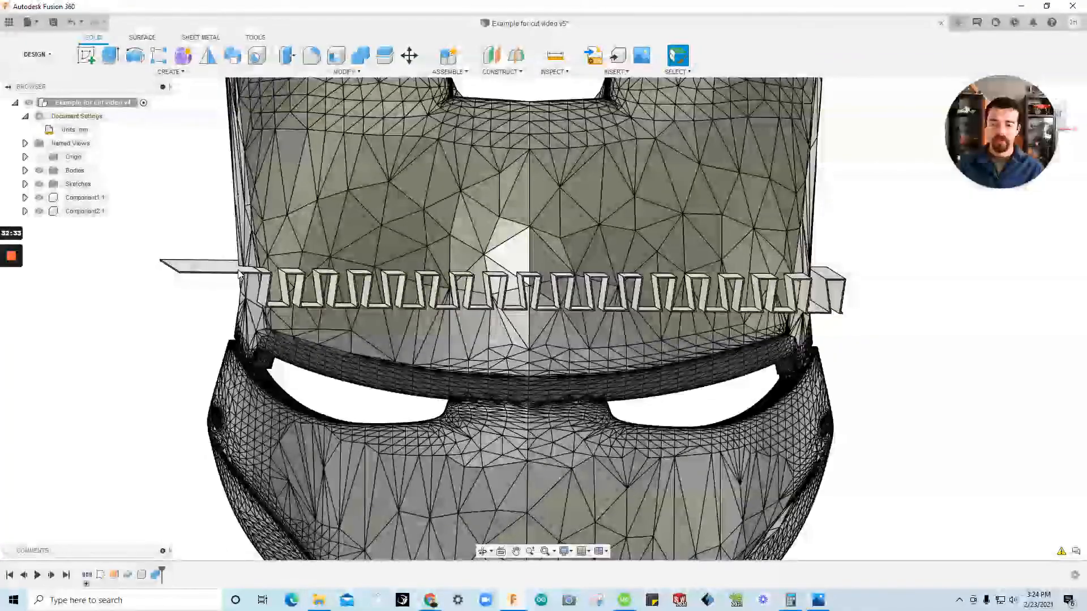
pyautogui.scroll(8, 250, 293)
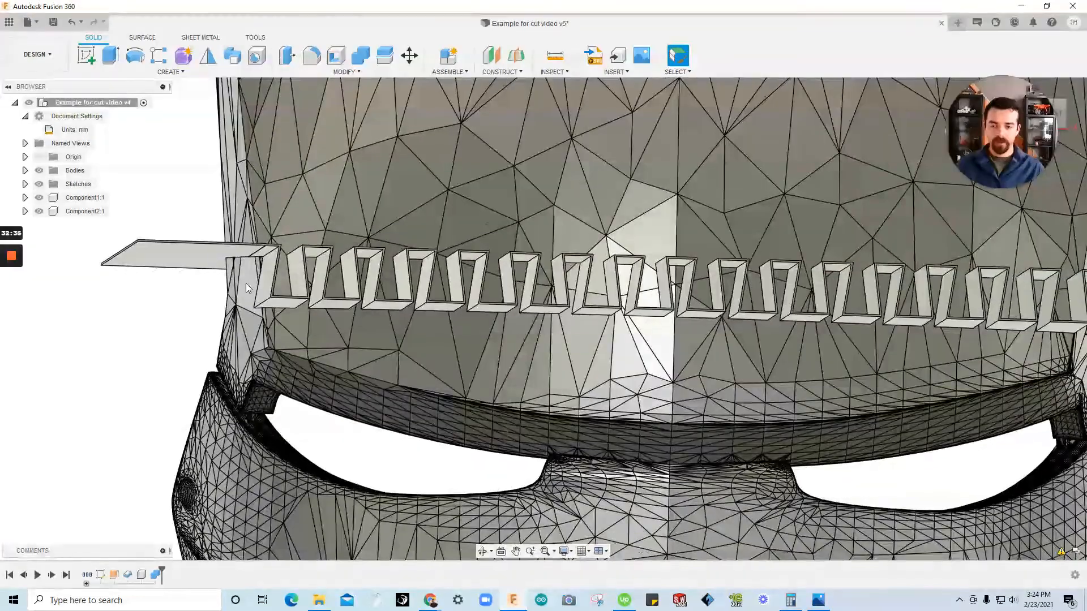
pyautogui.keyDown('shift'); pyautogui.moveTo(235, 281); pyautogui.dragTo(181, 261, button='middle'); pyautogui.keyUp('shift')
pyautogui.scroll(-5, 181, 260)
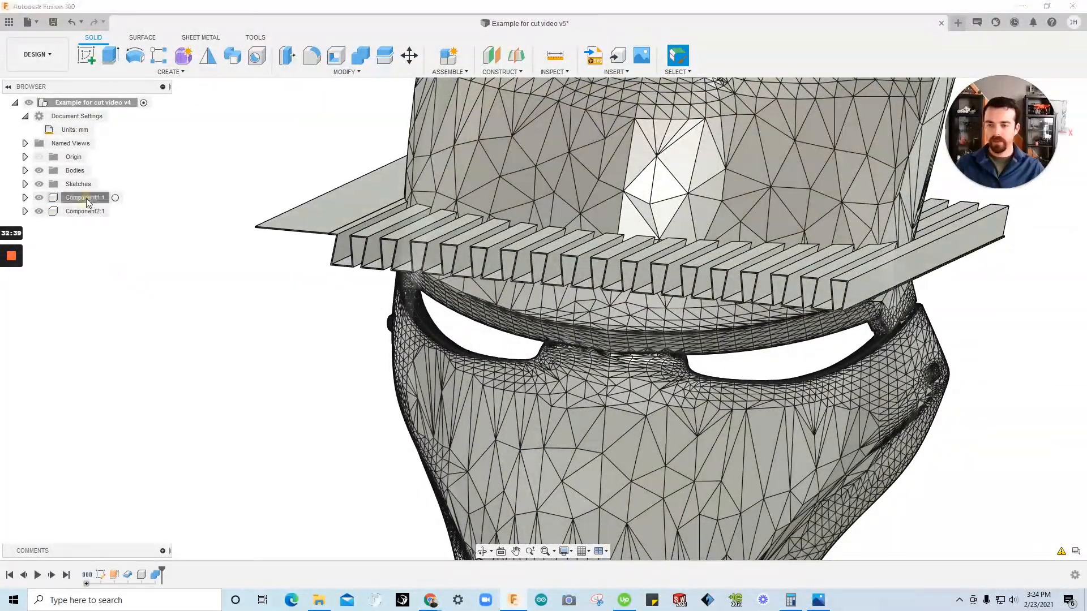
pyautogui.click(80, 198)
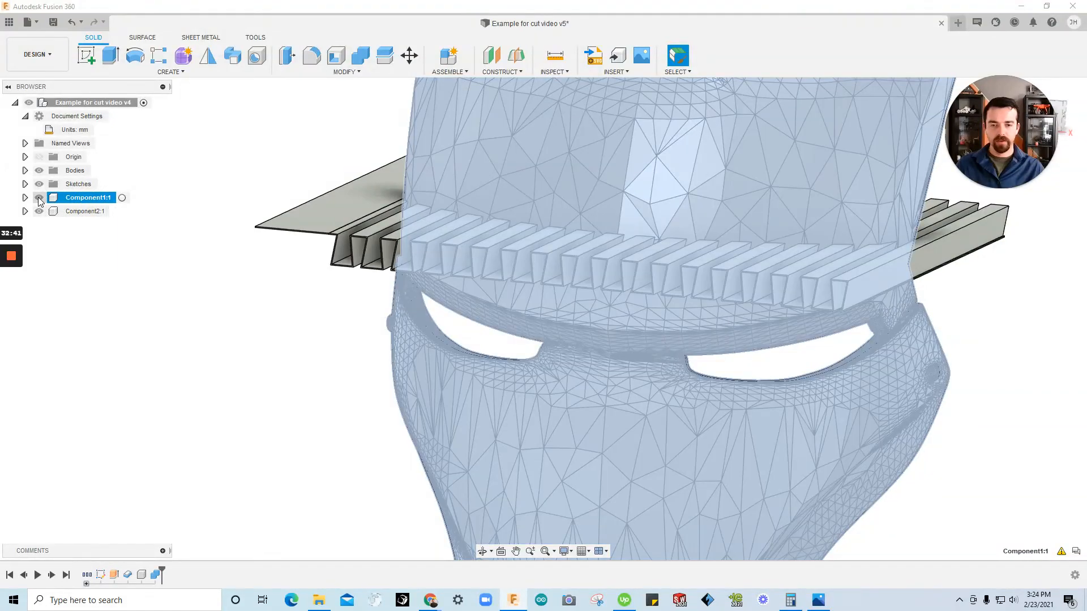
pyautogui.click(39, 198)
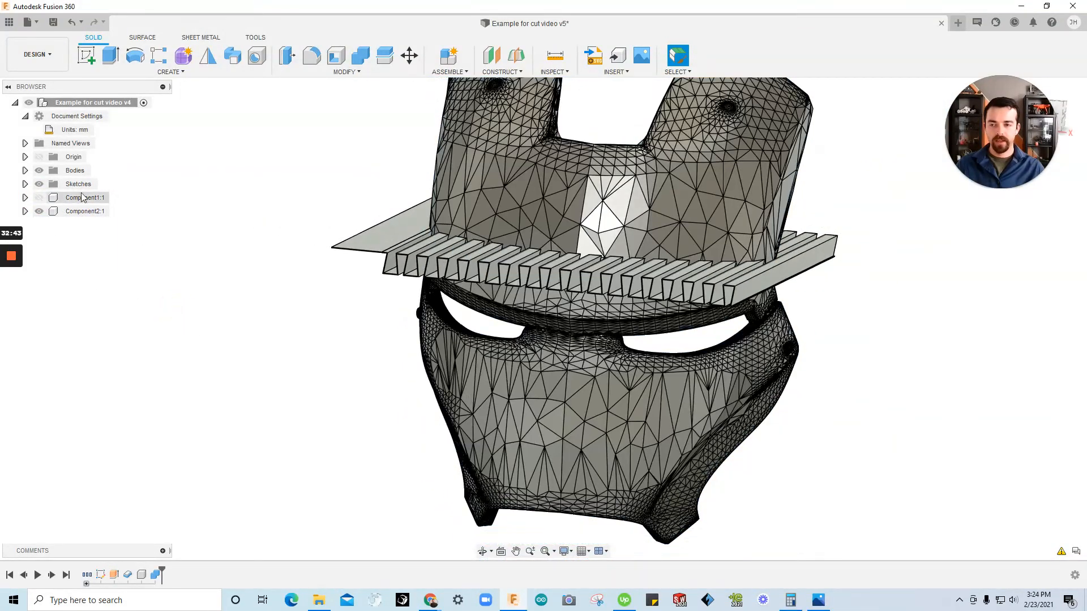
pyautogui.click(39, 170)
pyautogui.scroll(8, 481, 238)
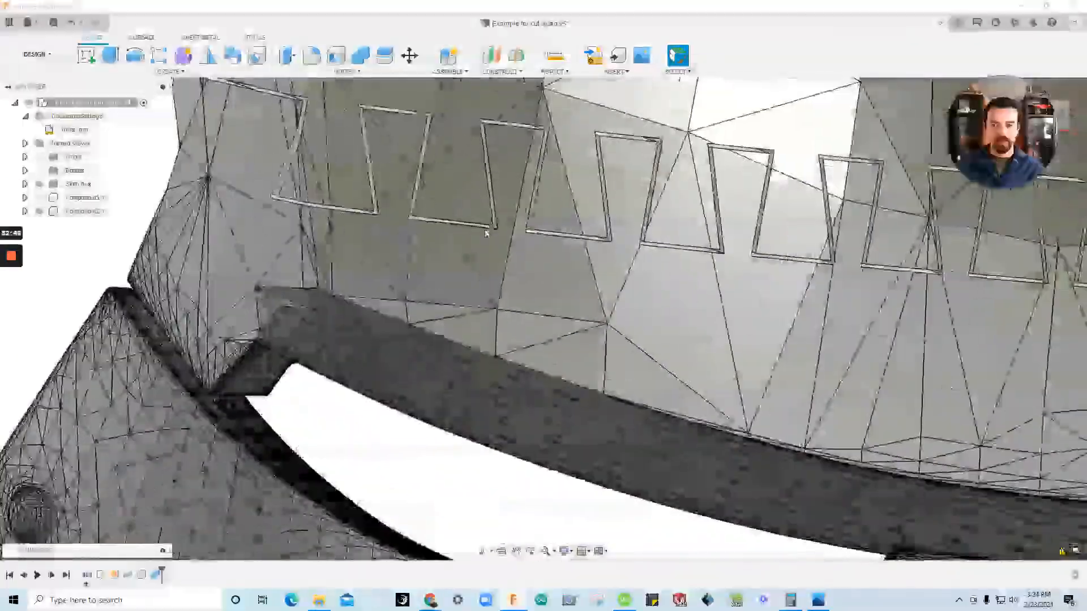
pyautogui.keyDown('shift'); pyautogui.moveTo(486, 233); pyautogui.dragTo(349, 263, button='middle'); pyautogui.keyUp('shift')
pyautogui.scroll(-10, 579, 250)
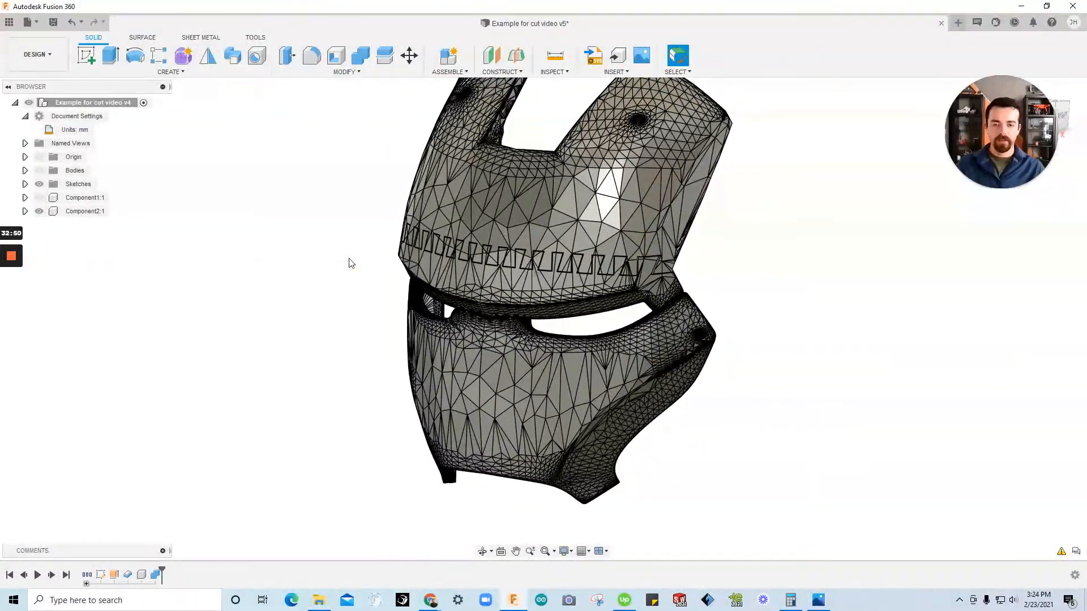
# Rename Component2:1's bodies, naming the lower mask section (Body1) top and the upper forehead section (Body2) bottom.
pyautogui.click(38, 211)
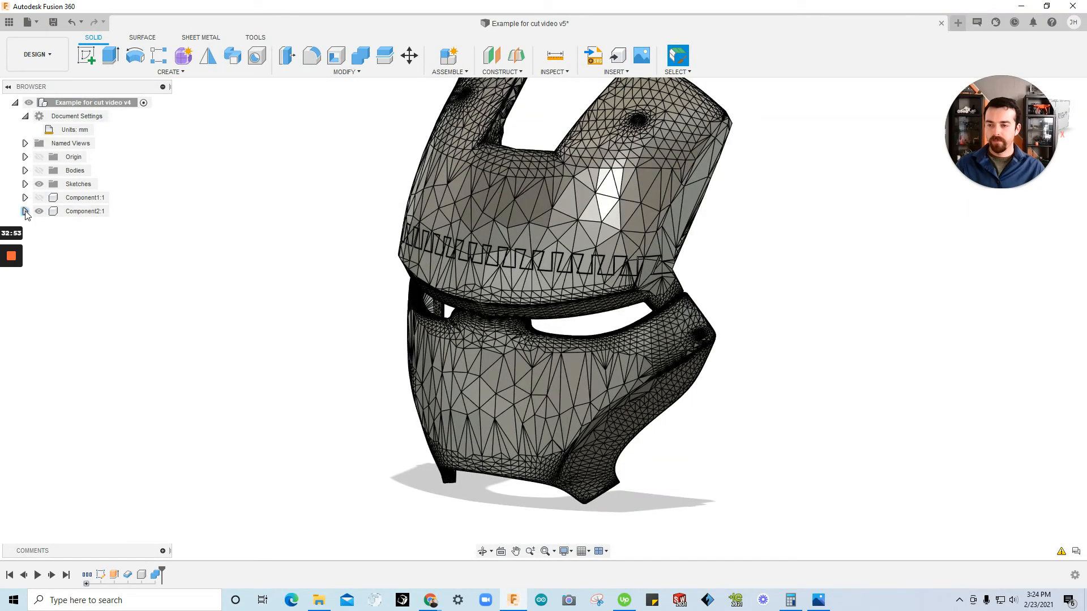
pyautogui.click(25, 212)
pyautogui.click(35, 238)
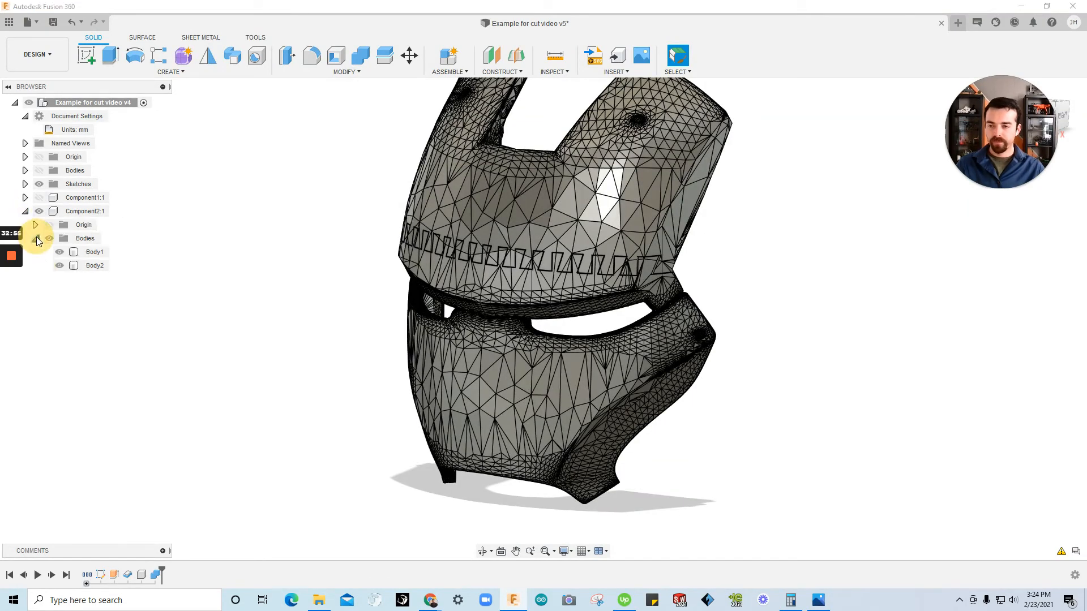
pyautogui.click(90, 253)
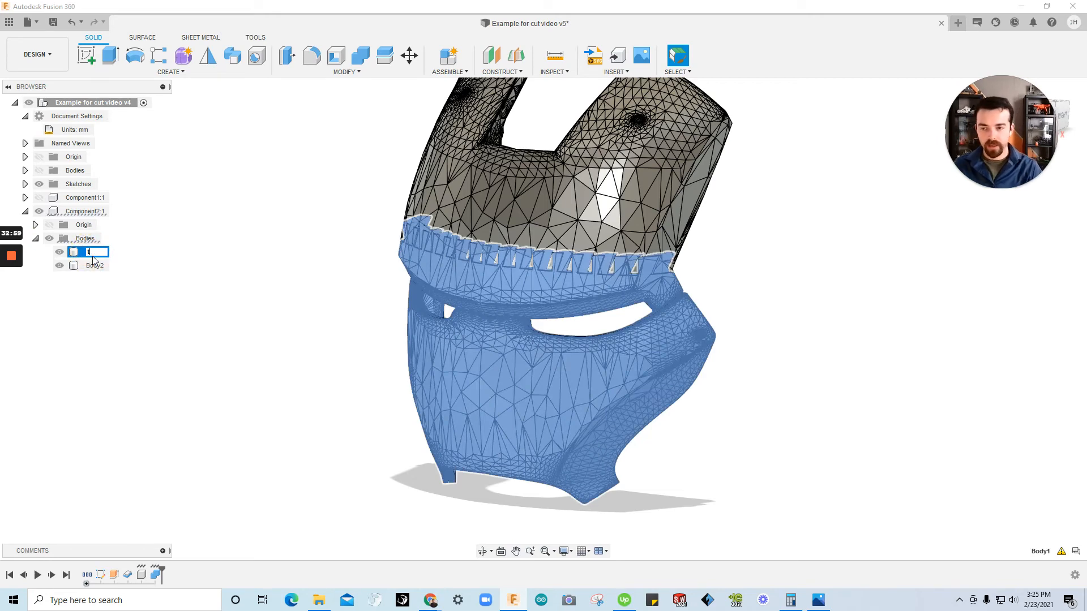
pyautogui.click(206, 253)
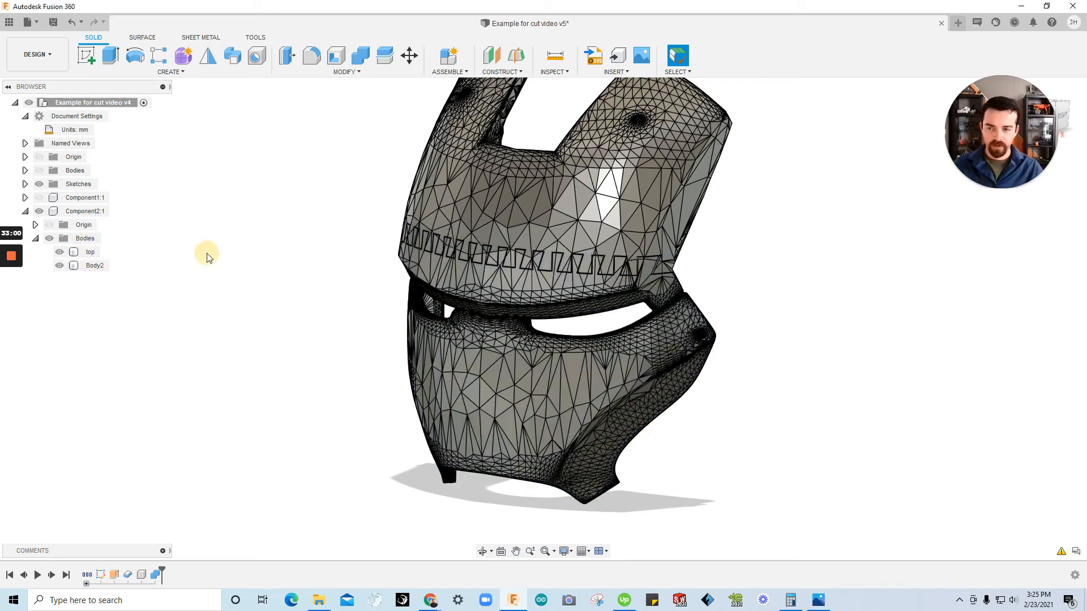
pyautogui.click(96, 265)
pyautogui.doubleClick(102, 268)
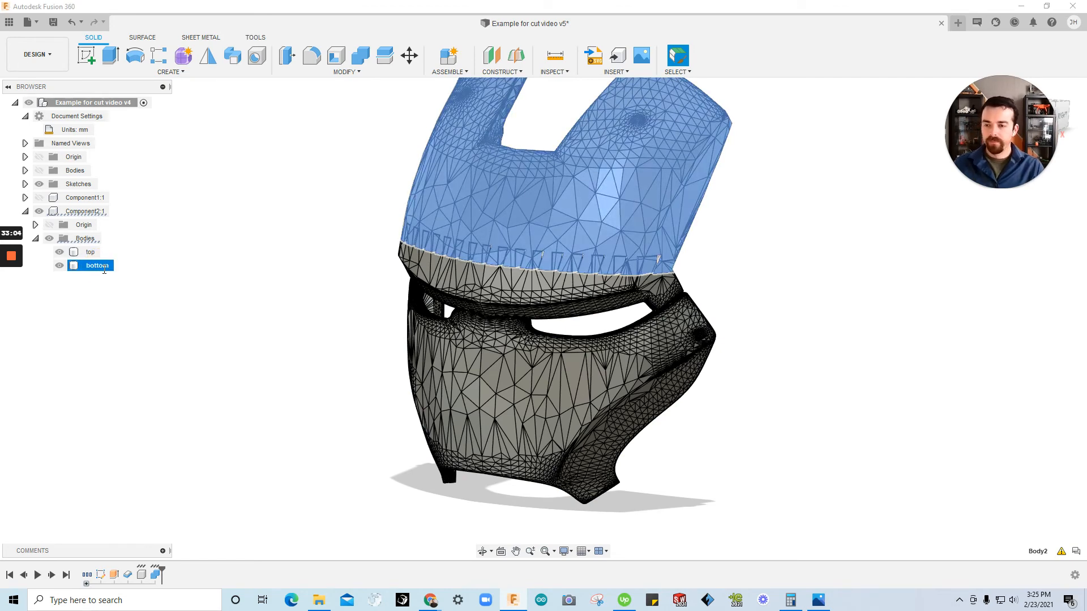
pyautogui.click(142, 225)
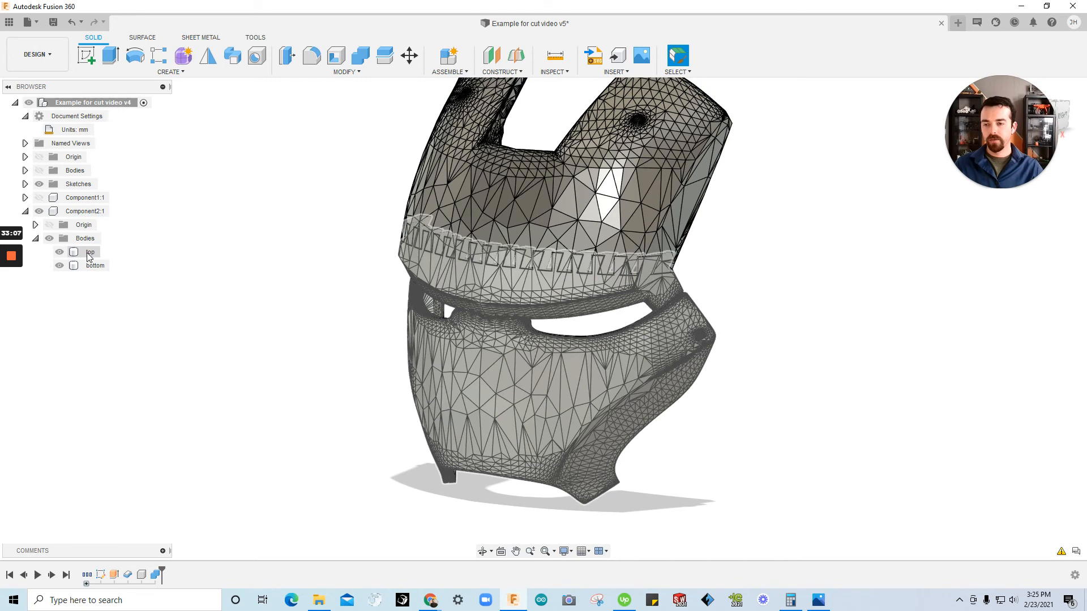
# Export the top body as a binary, high-refinement STL sent to the custom FlashPrint print utility, and decline FlashPrint's update.
pyautogui.click(89, 253)
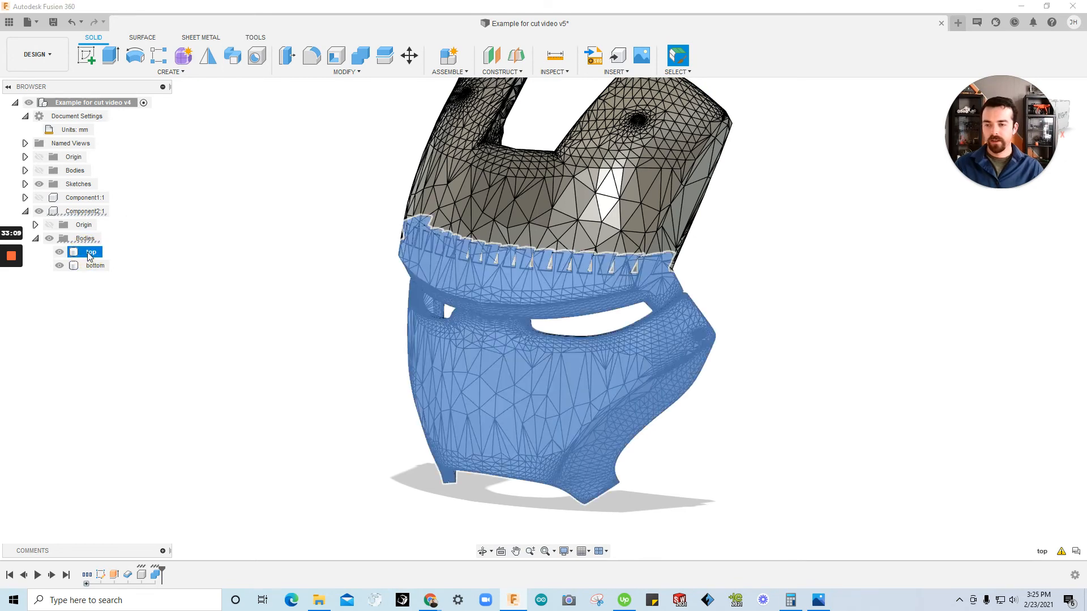
pyautogui.rightClick(89, 256)
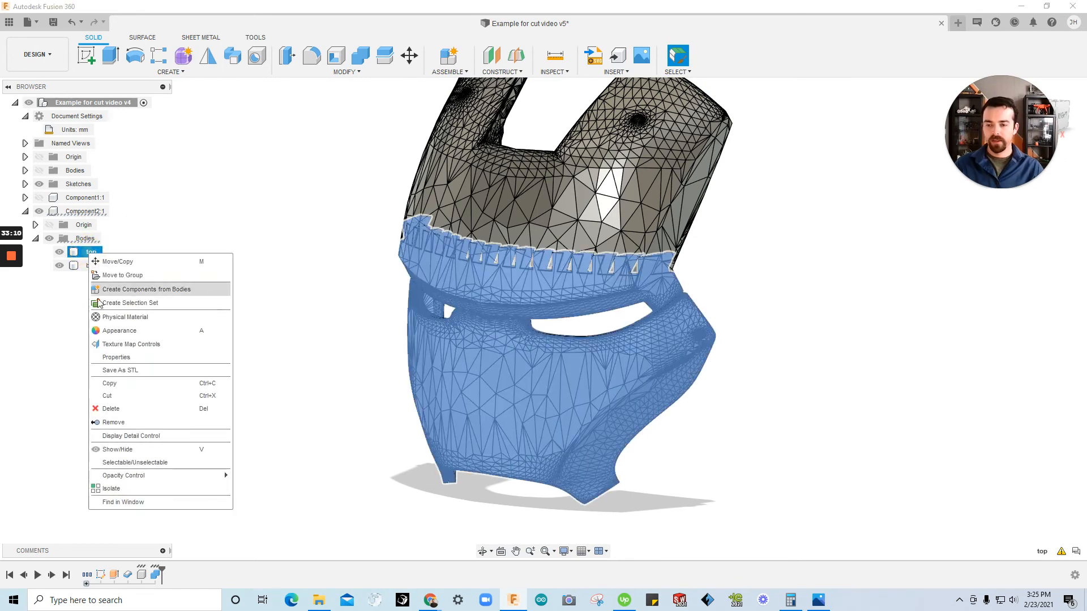
pyautogui.click(156, 371)
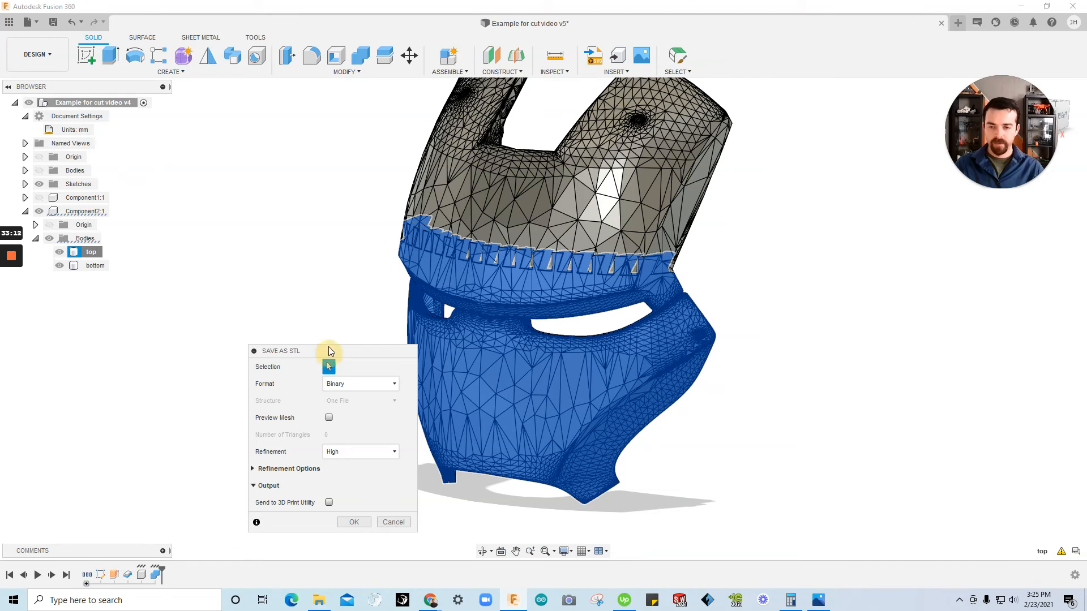
pyautogui.moveTo(329, 351); pyautogui.dragTo(308, 186)
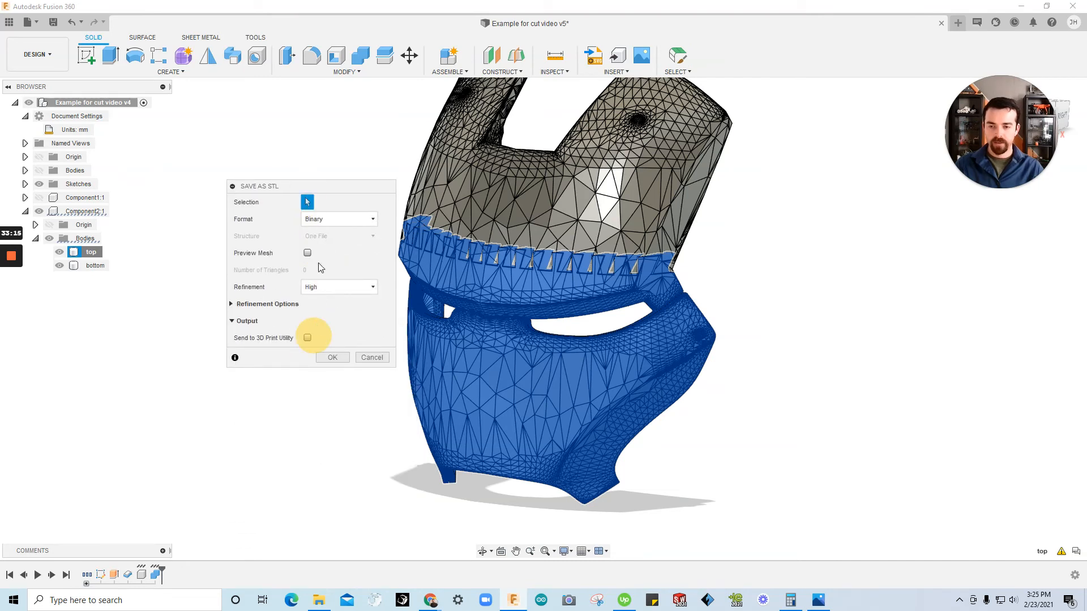
pyautogui.click(307, 338)
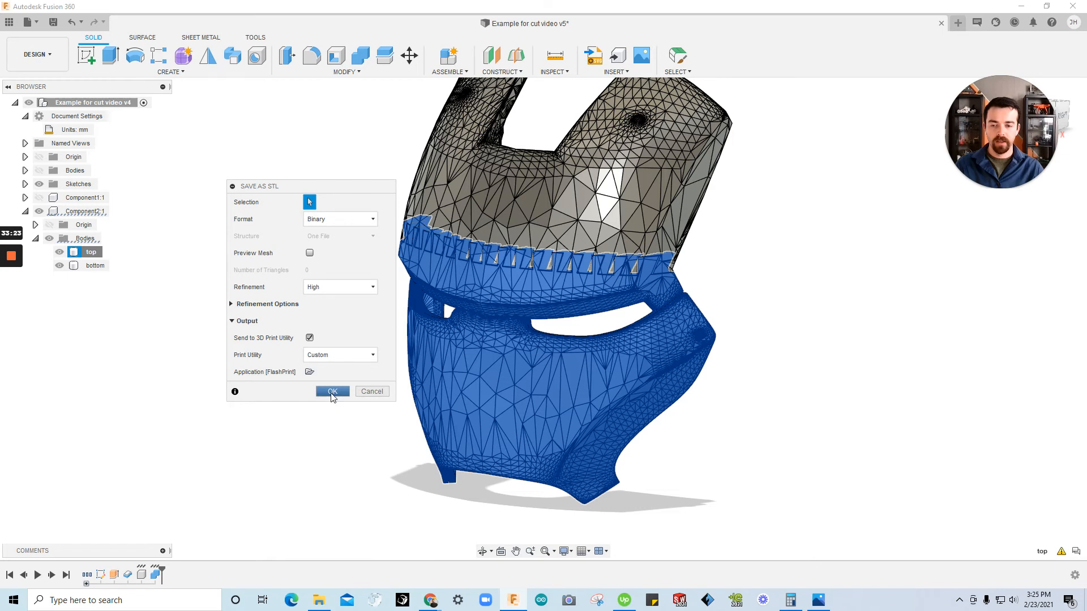
pyautogui.click(332, 392)
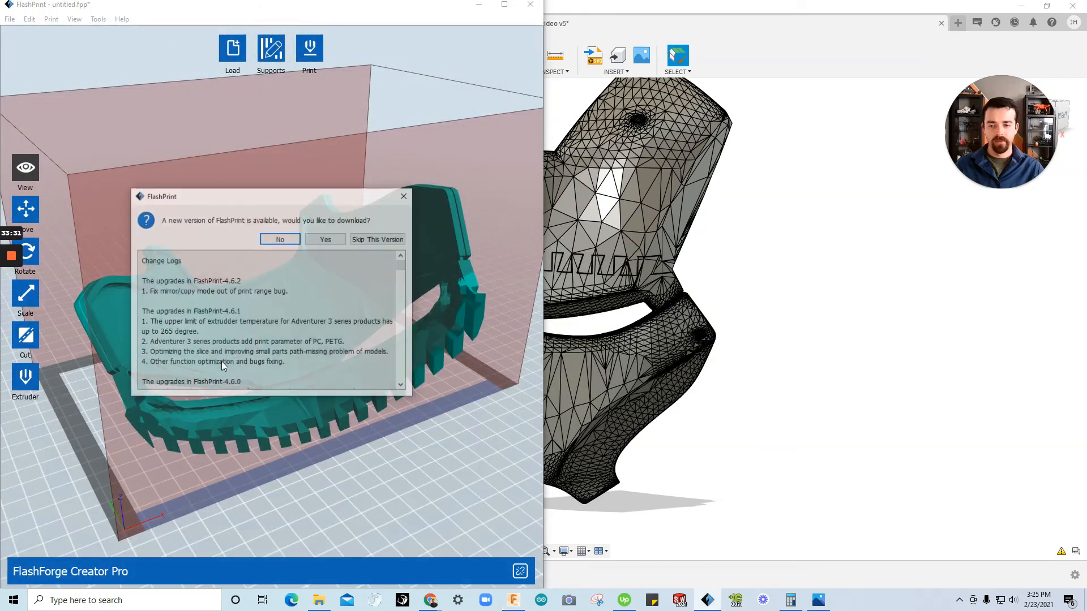
pyautogui.click(279, 238)
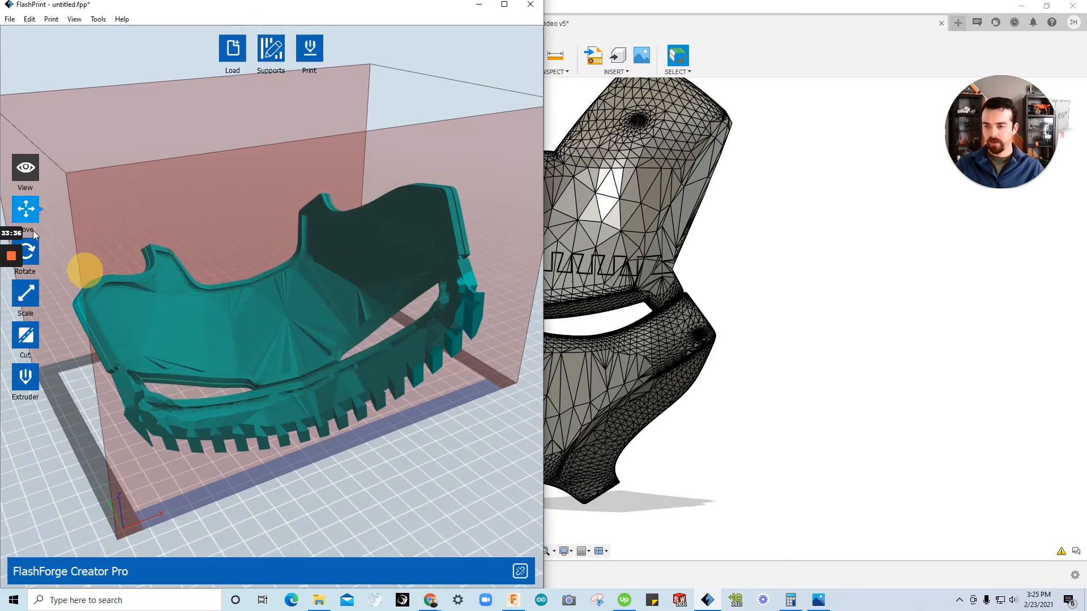
# Turn on Surface to Platform in the rotation settings and examine the dovetail teeth of the mask part.
pyautogui.click(31, 254)
pyautogui.click(69, 269)
pyautogui.scroll(-3, 300, 413)
pyautogui.scroll(5, 309, 422)
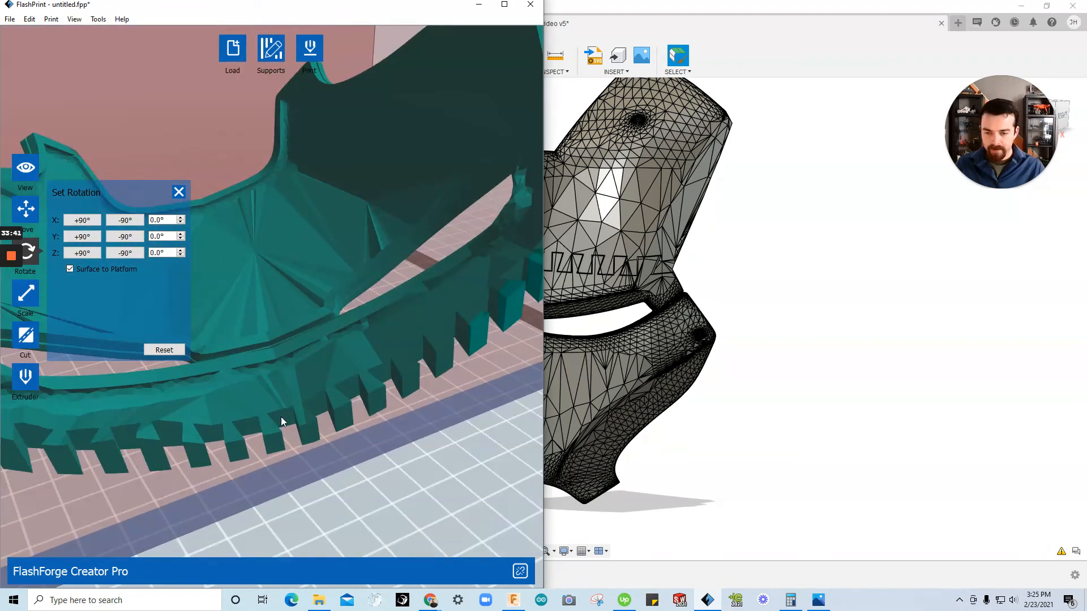
pyautogui.scroll(-8, 310, 433)
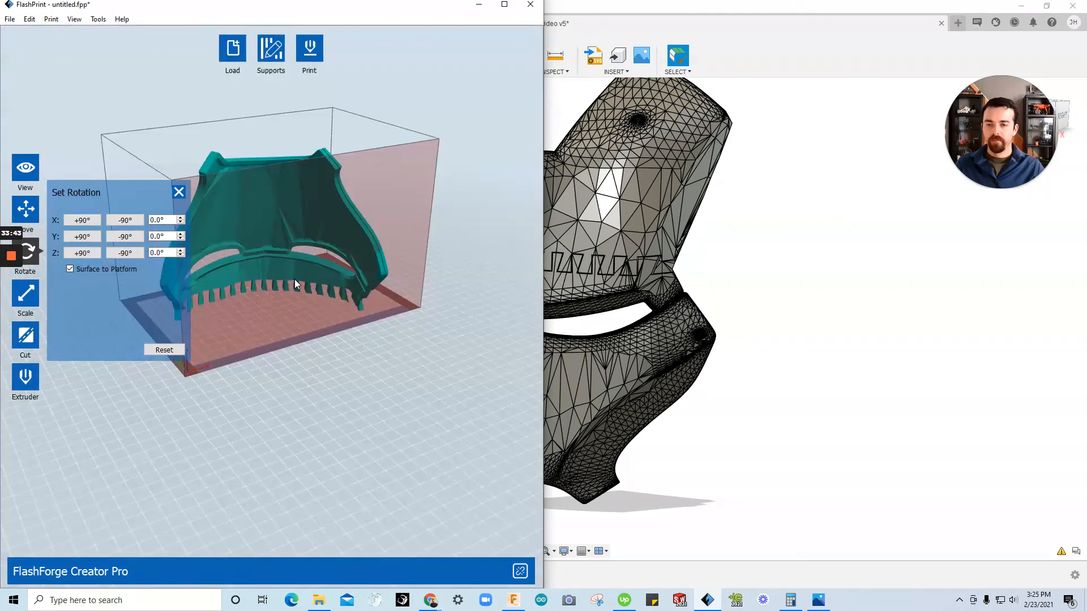
# Center the mask part and seat it on the print platform, and switch back to Fusion 360.
pyautogui.click(29, 207)
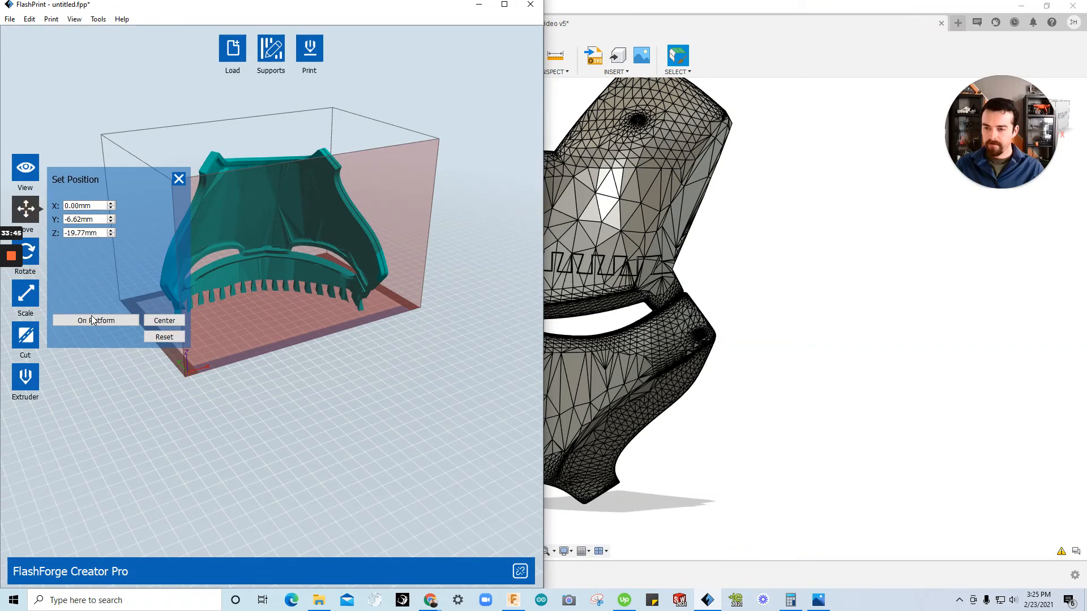
pyautogui.click(160, 323)
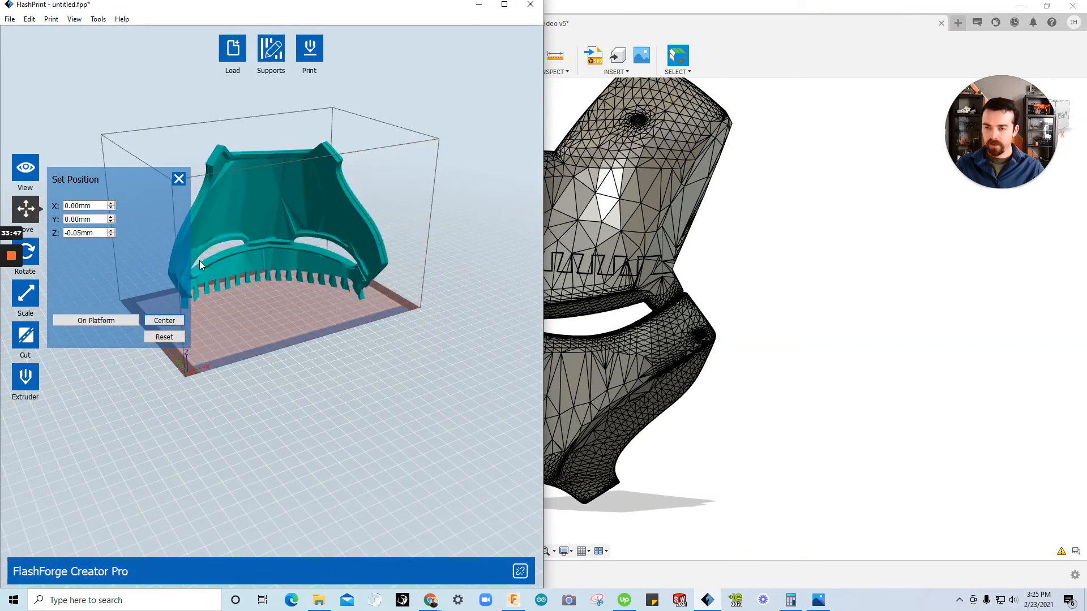
pyautogui.click(87, 322)
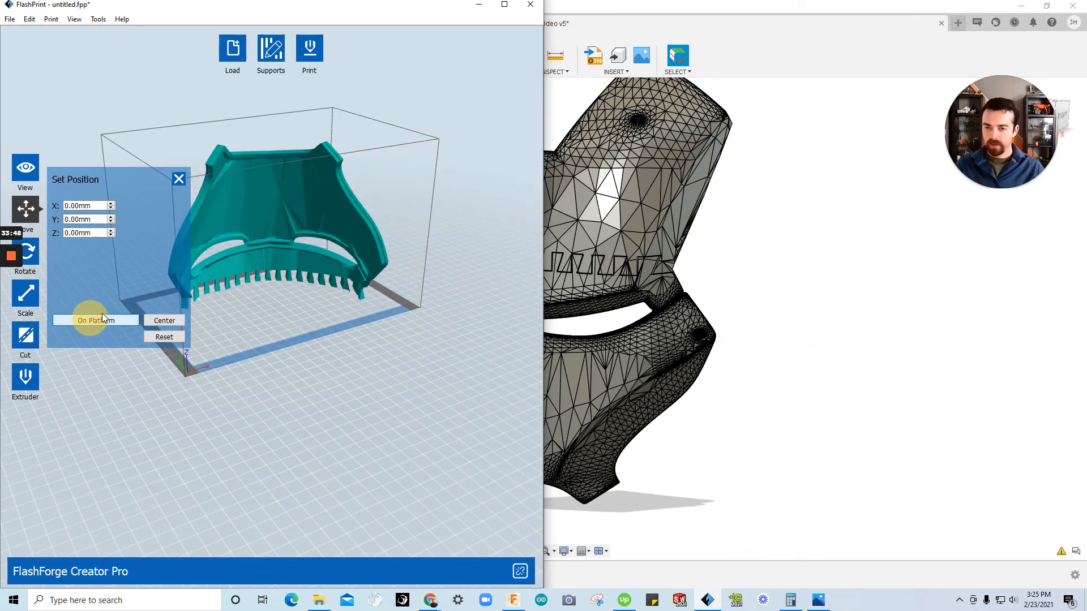
pyautogui.click(174, 181)
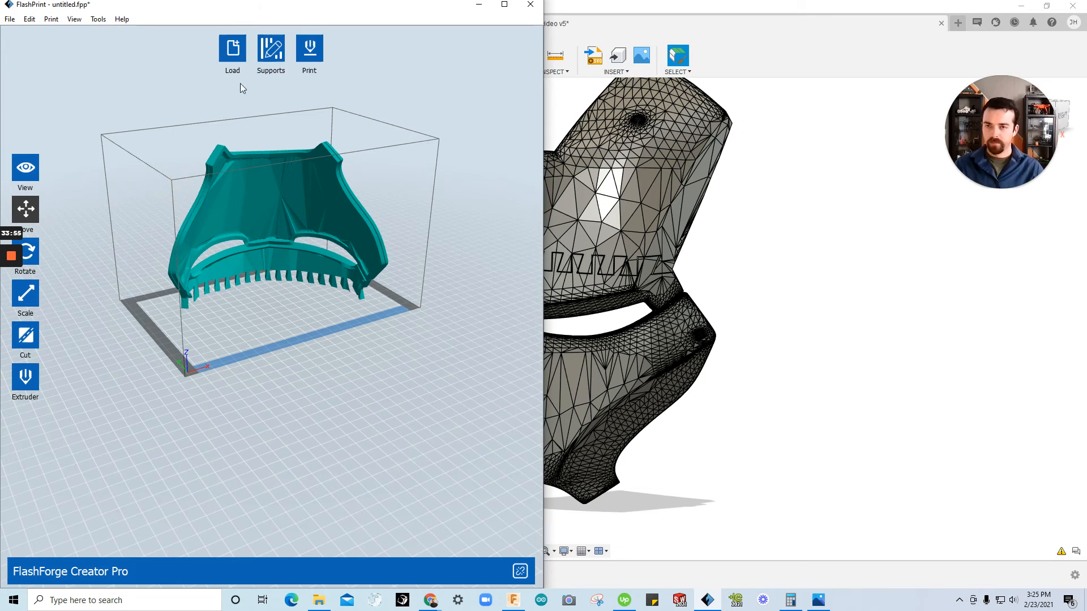
pyautogui.click(479, 4)
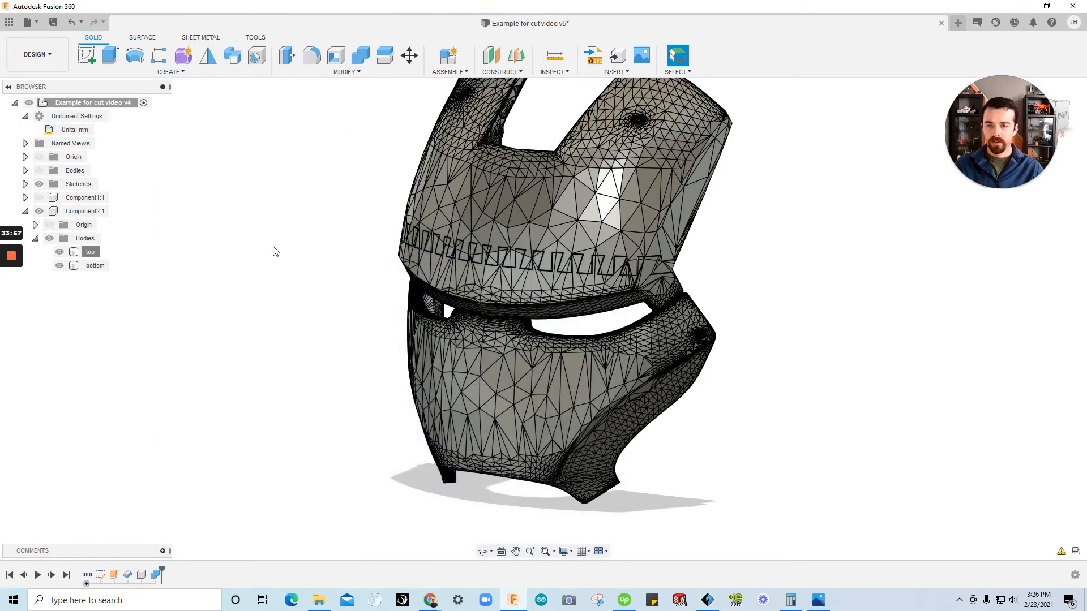
pyautogui.rightClick(89, 252)
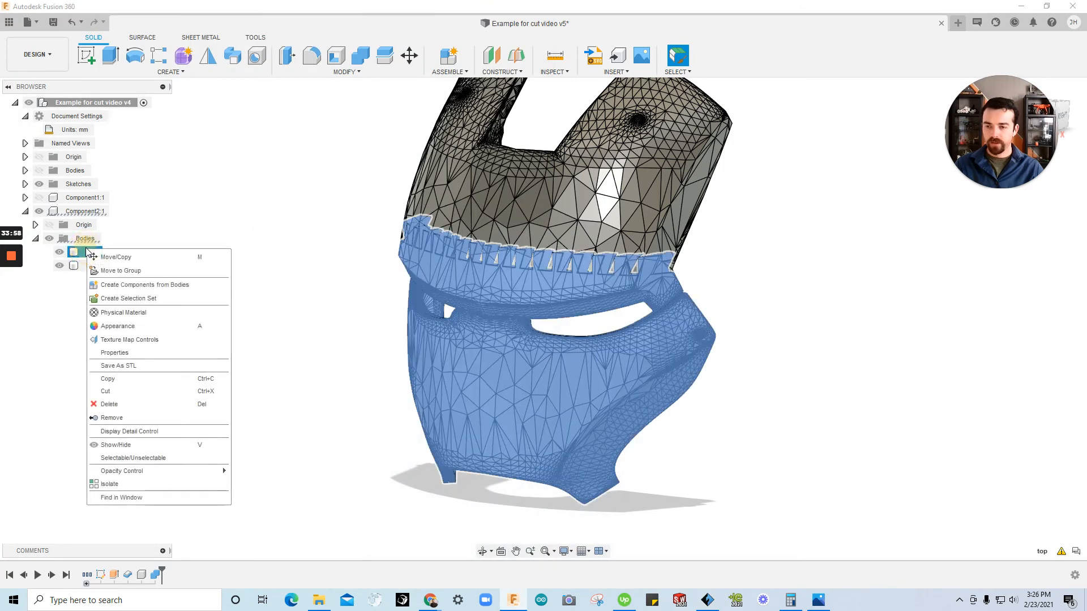
pyautogui.click(144, 367)
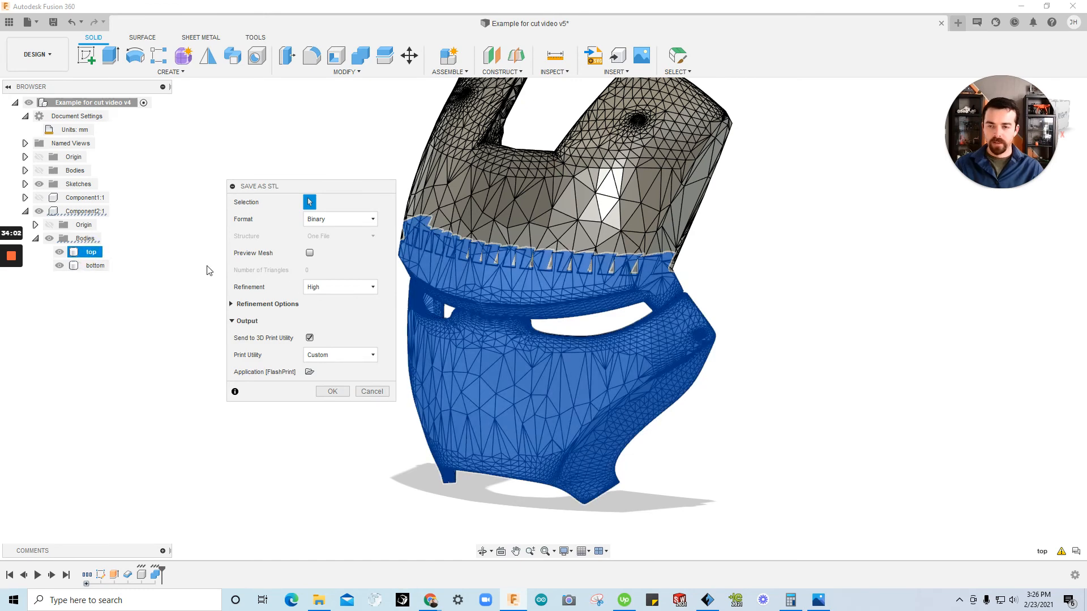
pyautogui.press('Escape')
# Try to save the top body as an STL file named top, with Send to 3D Print Utility turned off.
pyautogui.rightClick(90, 252)
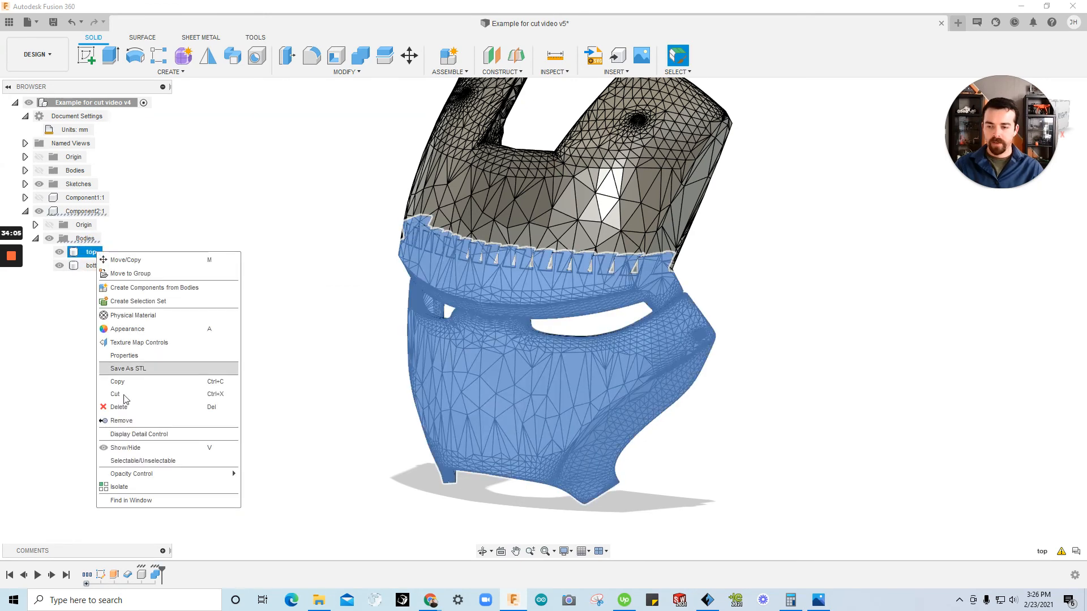
pyautogui.click(170, 370)
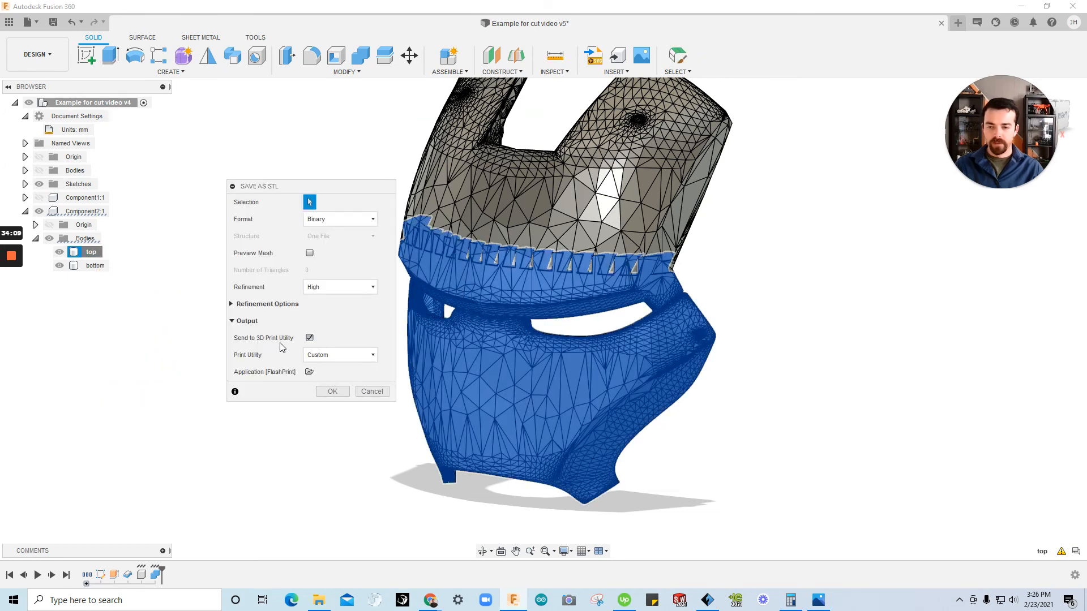
pyautogui.click(310, 338)
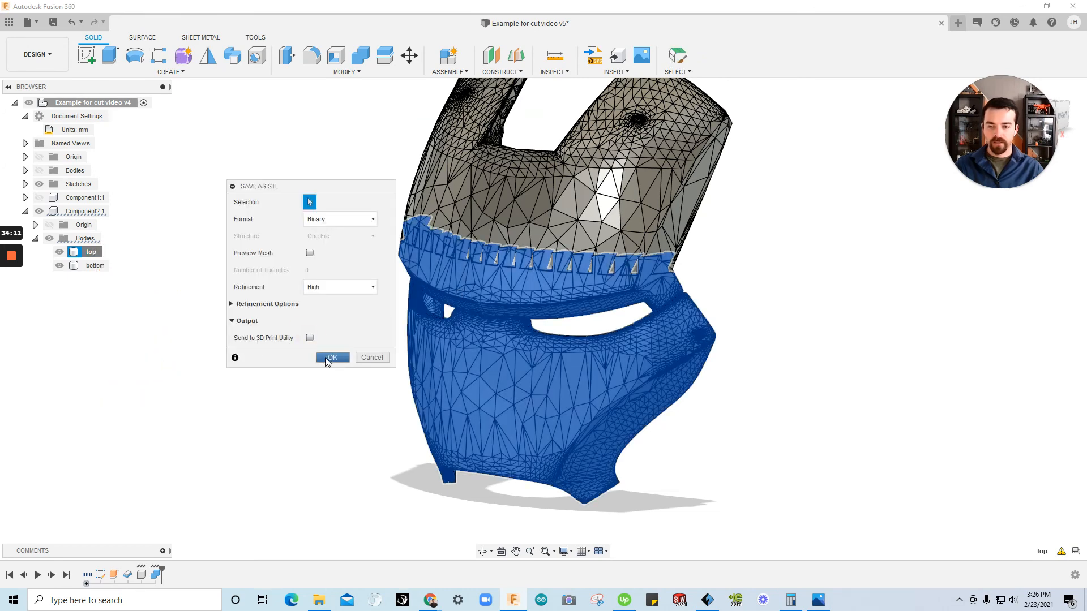
pyautogui.click(331, 357)
pyautogui.click(141, 528)
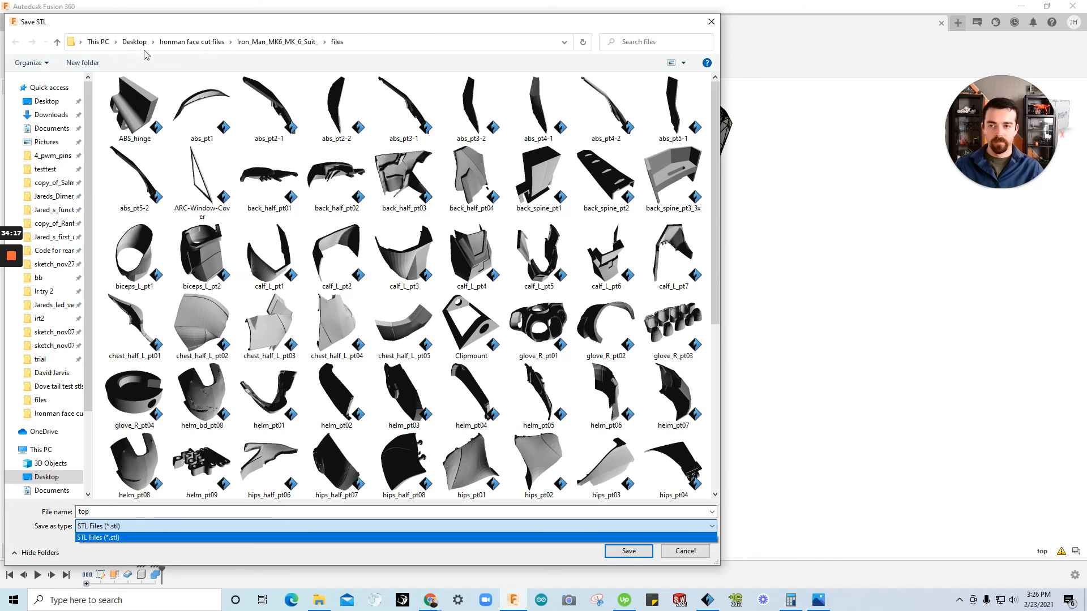
pyautogui.click(713, 24)
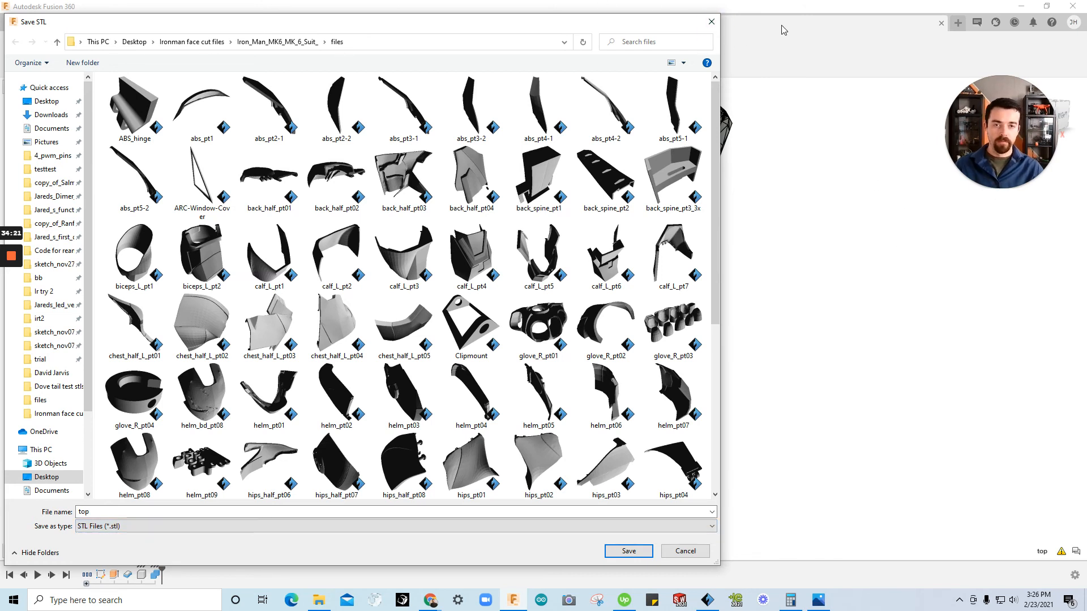
pyautogui.click(711, 22)
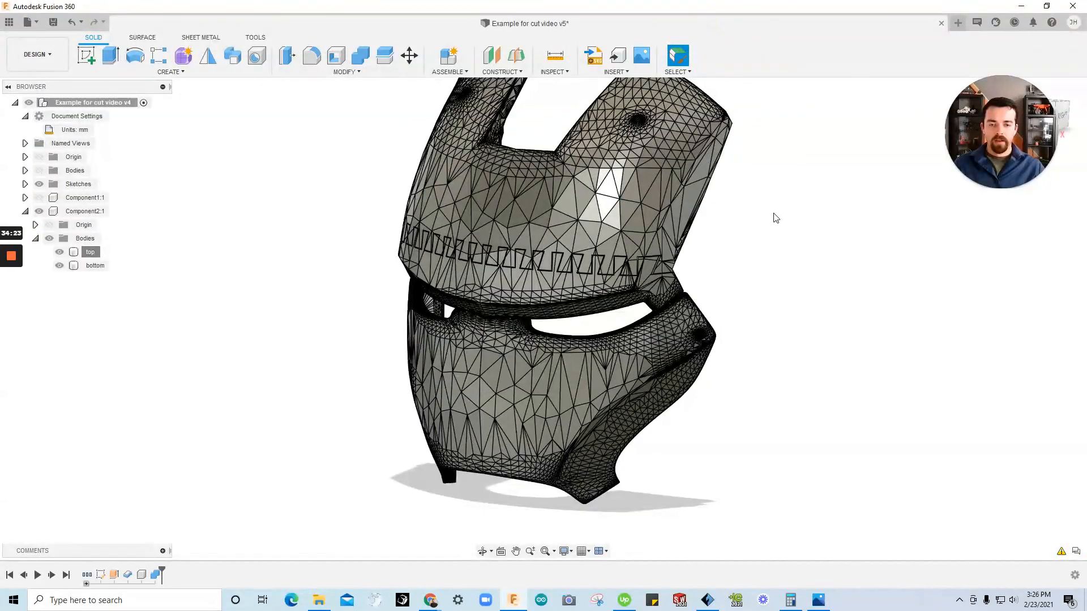
pyautogui.press('F6')
pyautogui.keyDown('shift'); pyautogui.moveTo(643, 388); pyautogui.dragTo(265, 293, button='middle'); pyautogui.keyUp('shift')
pyautogui.click(266, 274)
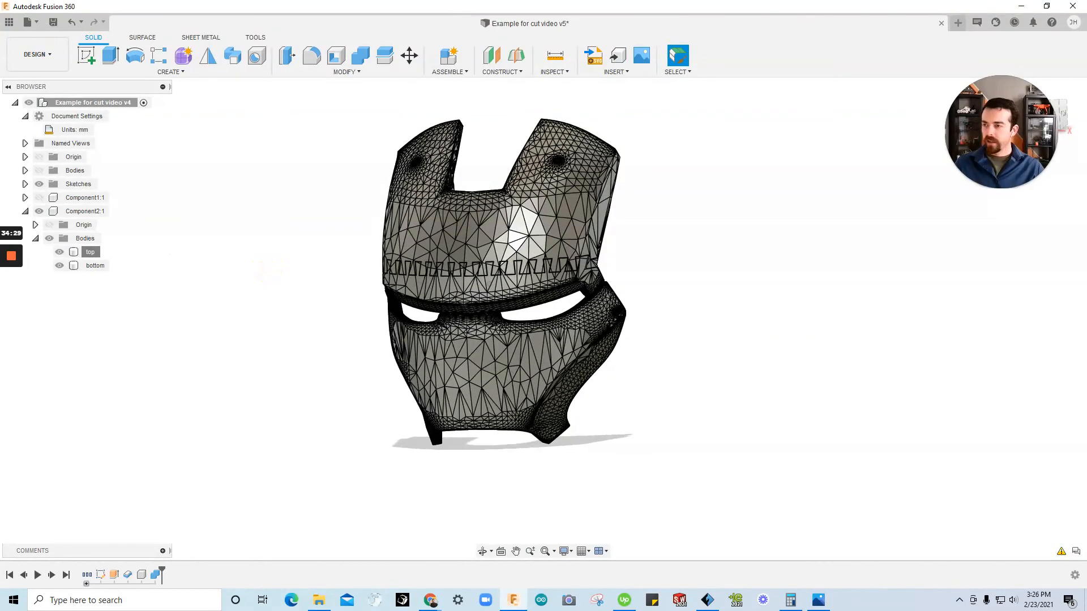
# Switch to the browser and read the YouTube comment thread requesting a more complex figure, and return to Fusion 360.
pyautogui.hotkey('alt', 'Tab')
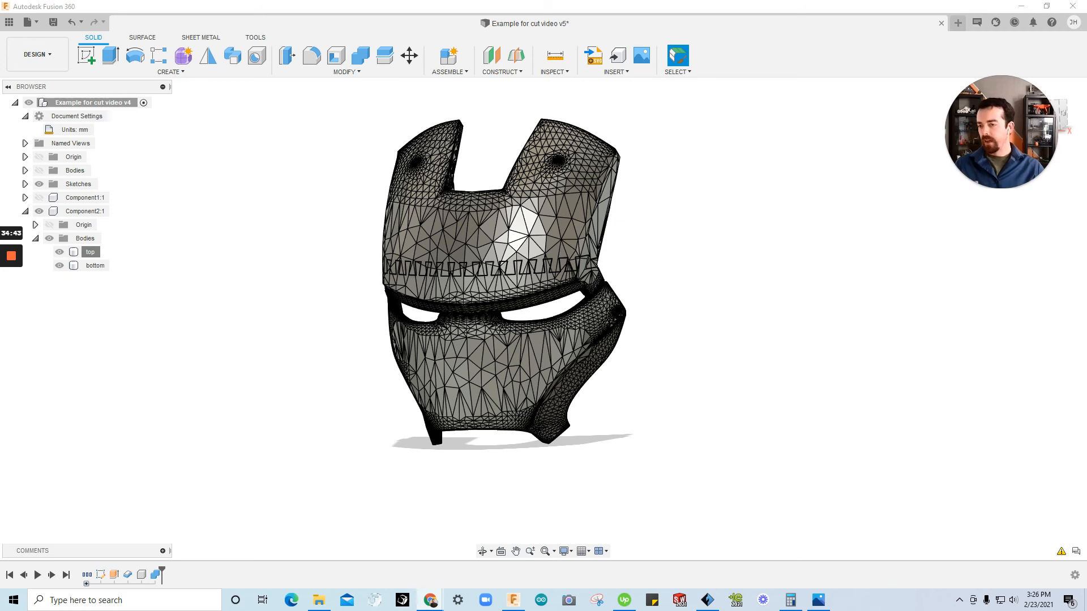
pyautogui.moveTo(9, 266)
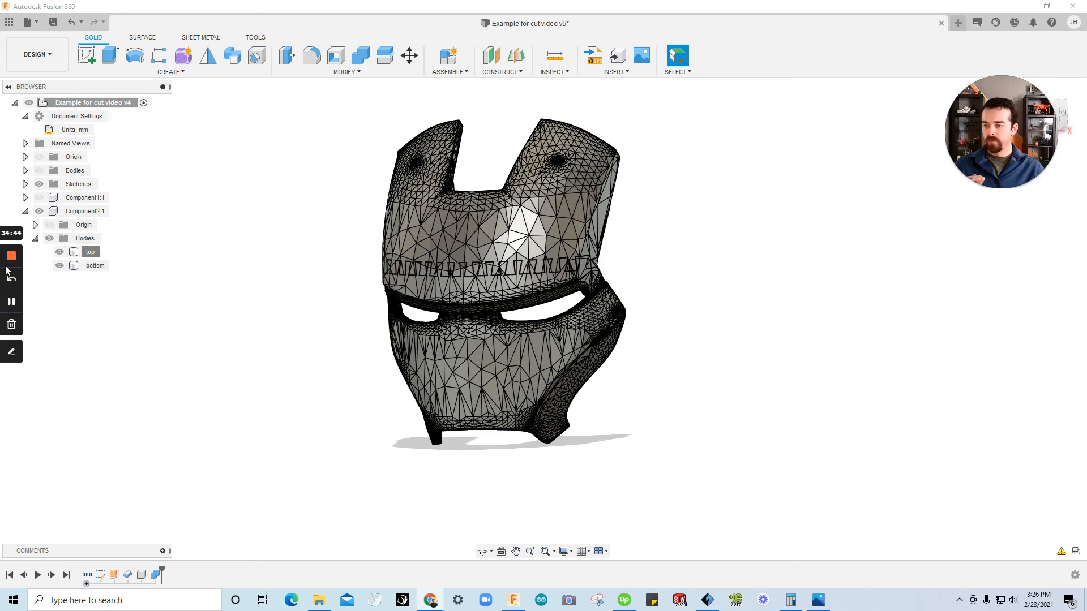
pyautogui.click(11, 306)
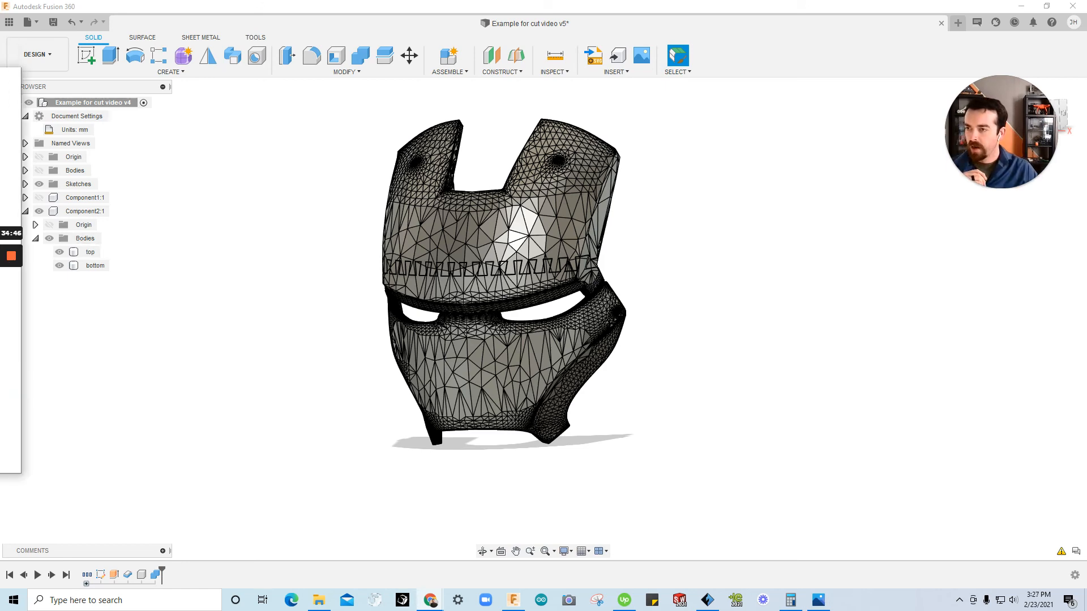
pyautogui.hotkey('alt', 'Tab')
pyautogui.moveTo(142, 110); pyautogui.dragTo(494, 85)
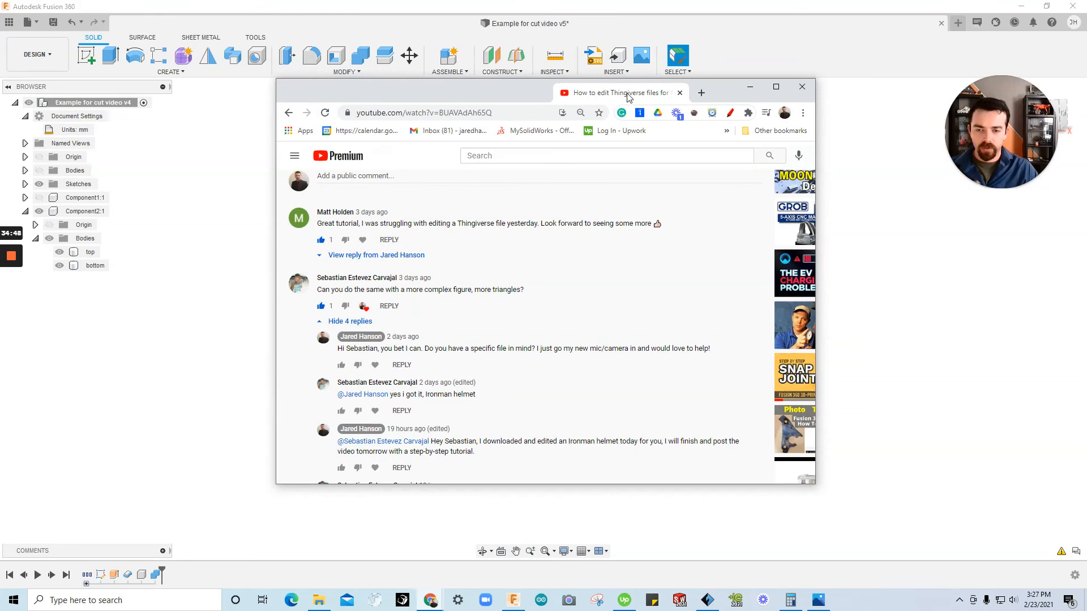
pyautogui.press('super+Up')
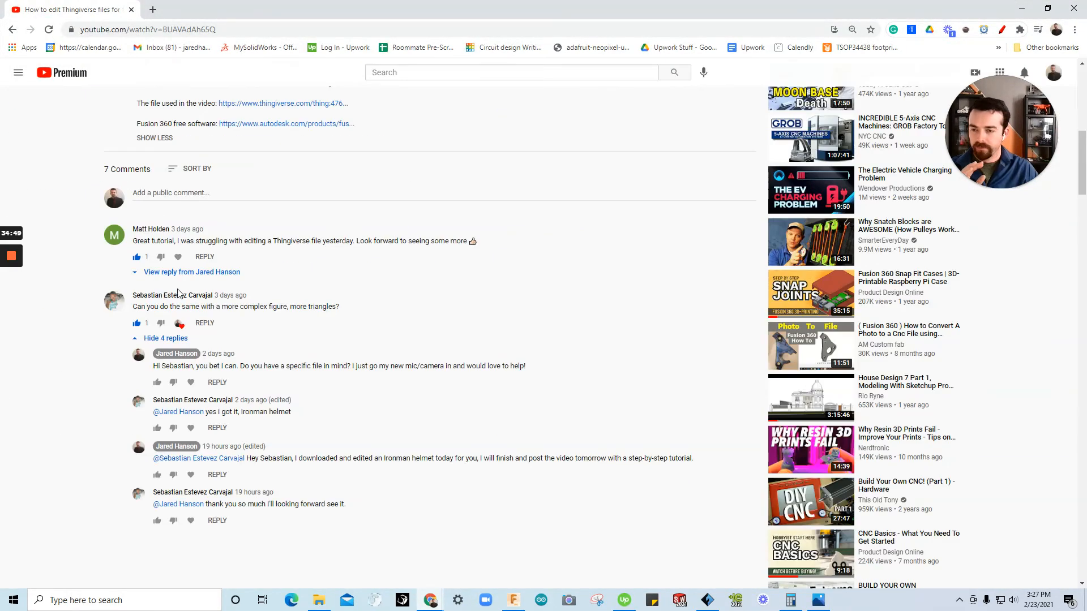
pyautogui.scroll(-1, 162, 252)
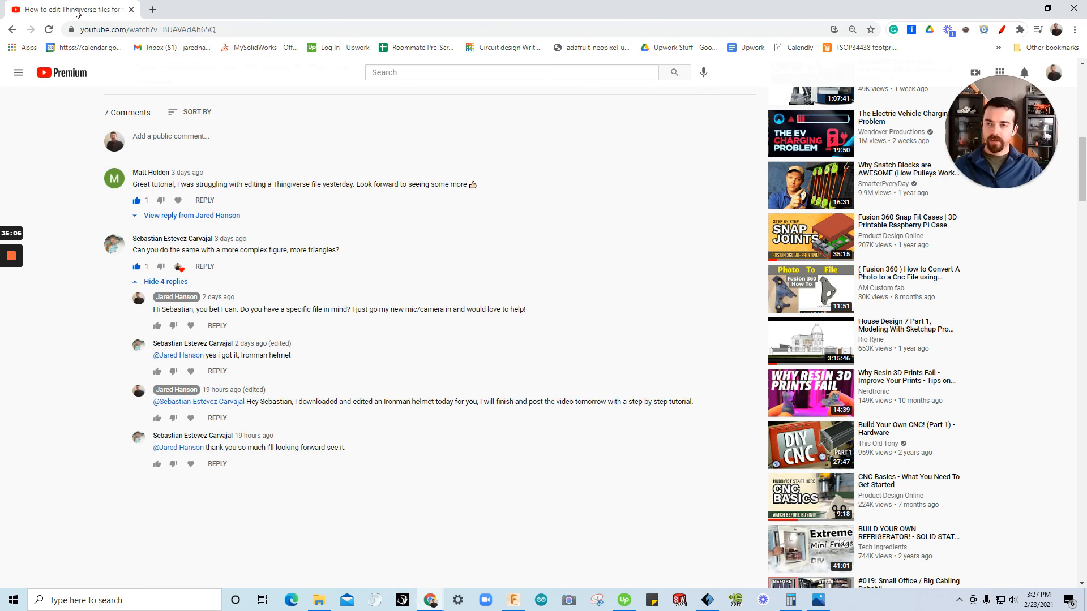
pyautogui.press('super+Down')
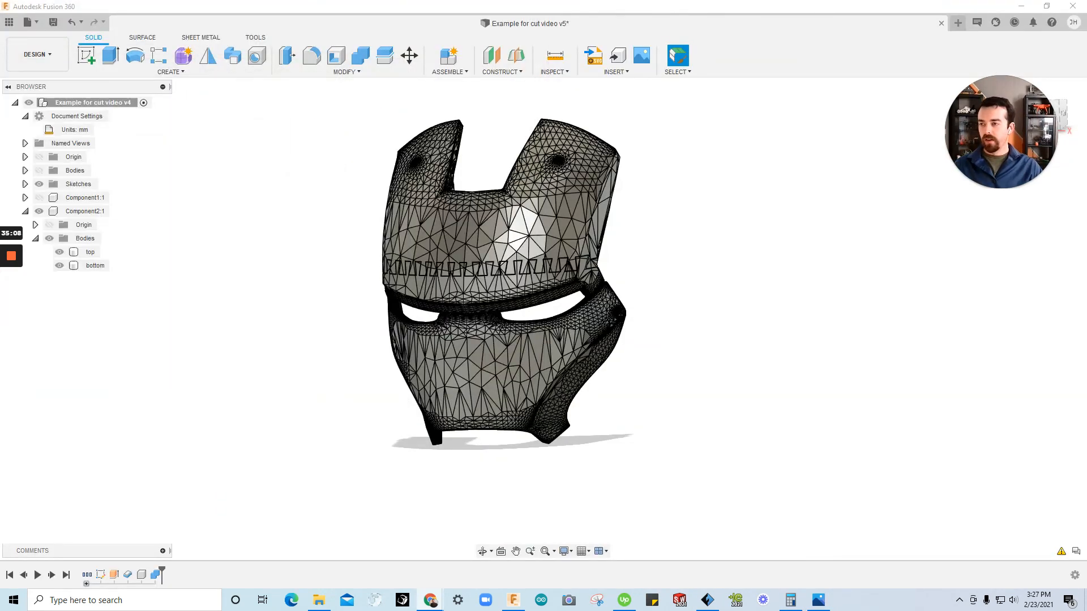